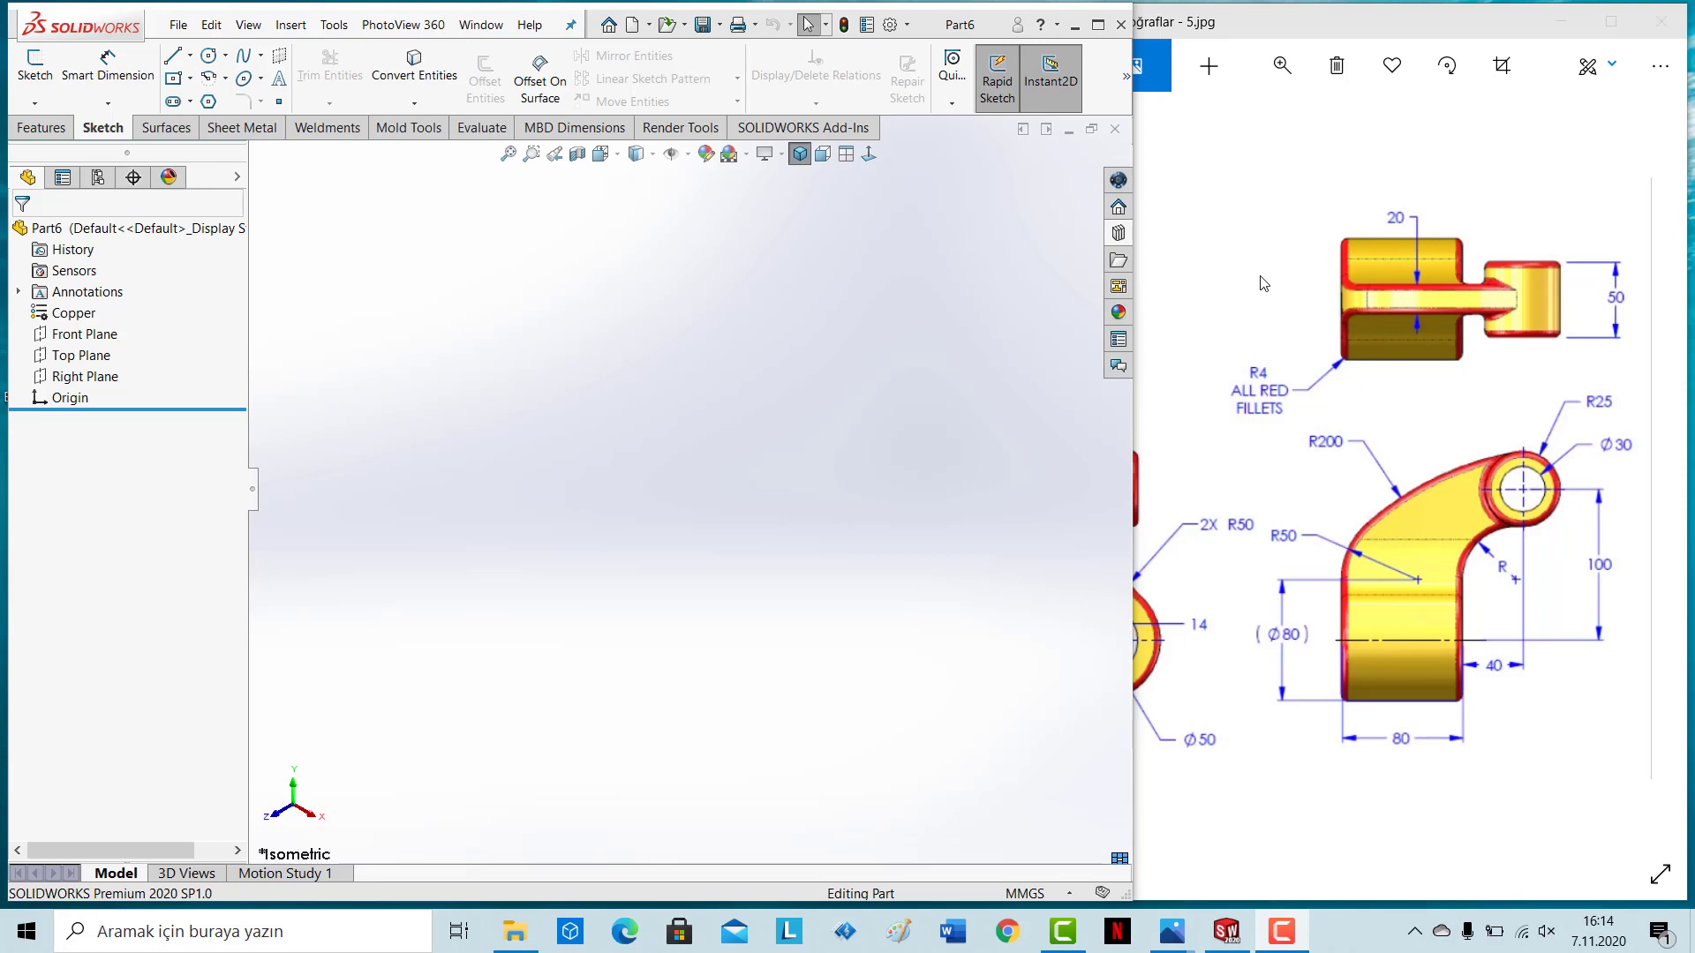
Step: Check the reference drawing, then select the Front Plane and view it Normal To
{"action": "left_click", "coordinate": [1264, 282]}
{"action": "mouse_move", "coordinate": [1222, 291]}
{"action": "left_mouse_down"}
{"action": "mouse_move", "coordinate": [1684, 290]}
{"action": "mouse_move", "coordinate": [1386, 265]}
{"action": "mouse_move", "coordinate": [1386, 284]}
{"action": "left_mouse_up"}
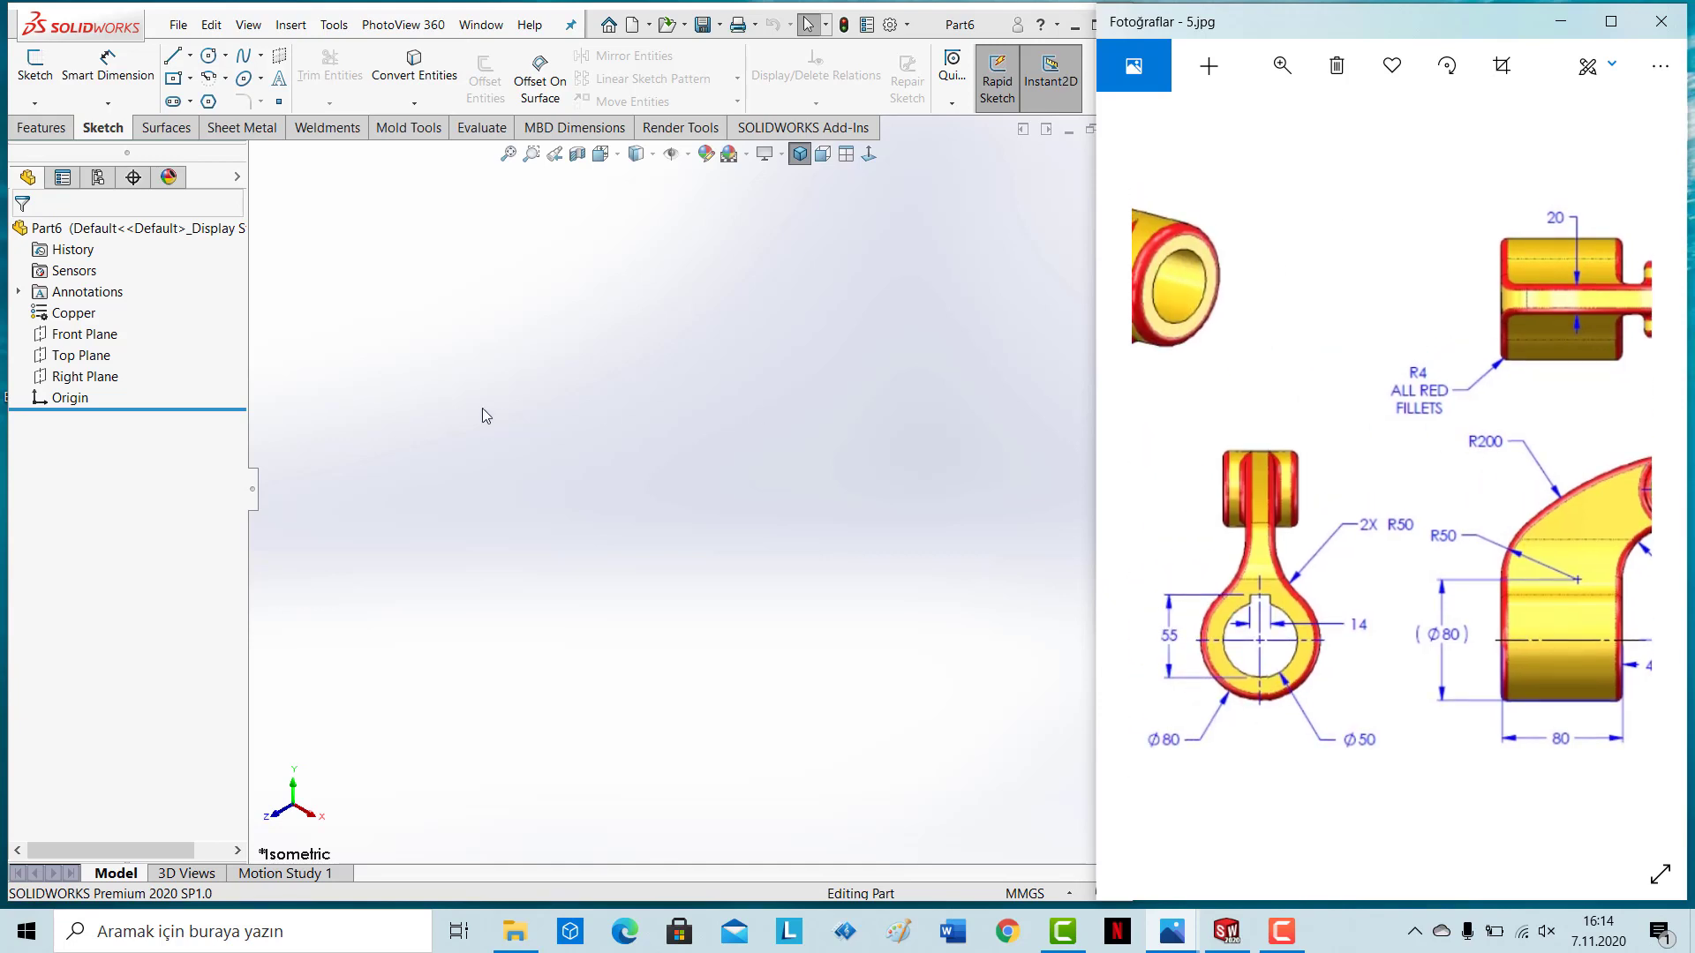
{"action": "left_click", "coordinate": [480, 416]}
{"action": "left_click", "coordinate": [85, 334]}
{"action": "left_click", "coordinate": [186, 309]}
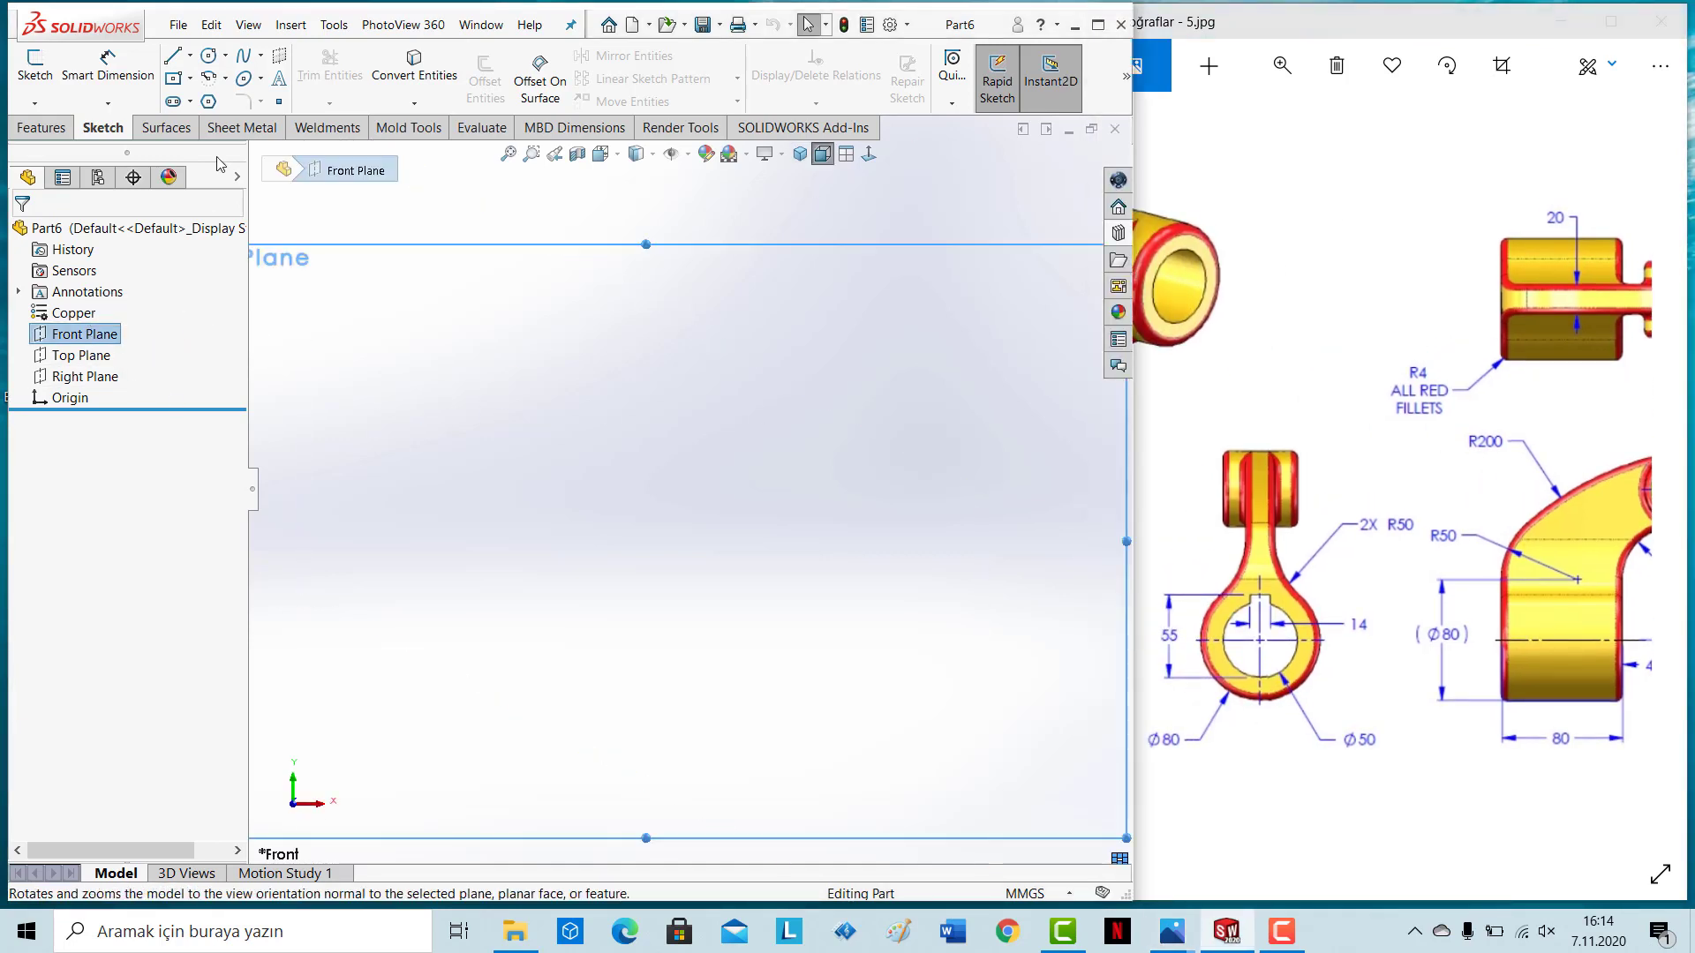
Step: Draw two concentric circles centred at the origin
{"action": "left_click", "coordinate": [208, 56]}
{"action": "left_click", "coordinate": [645, 541]}
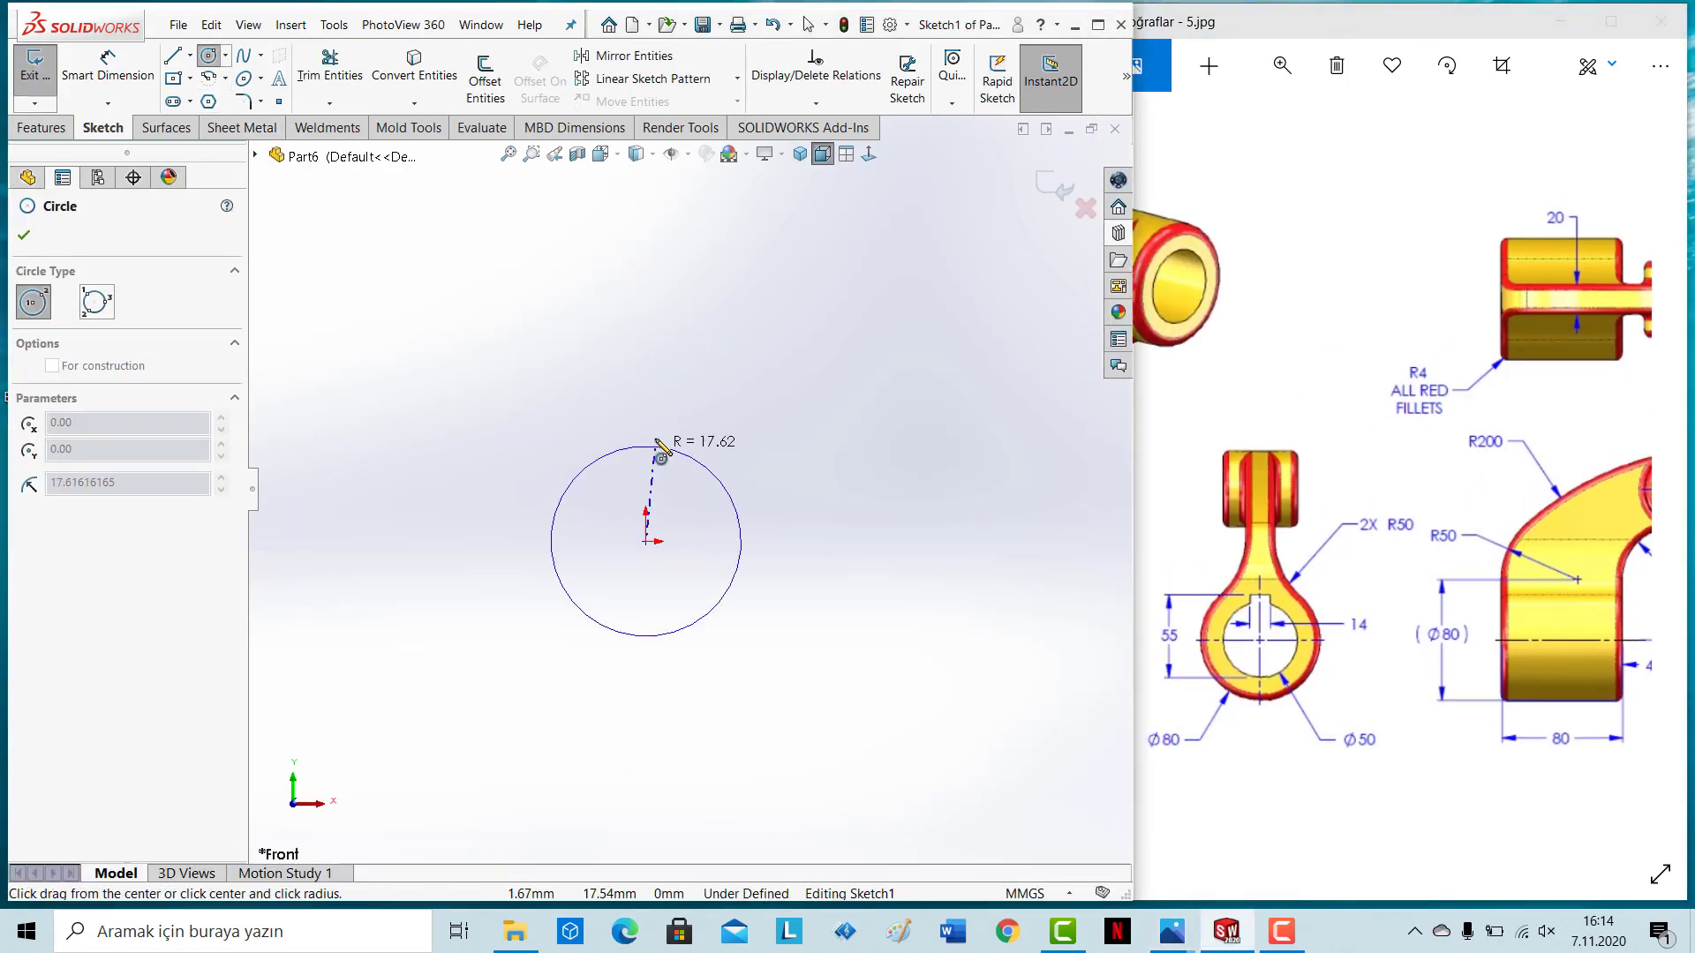
{"action": "left_click", "coordinate": [649, 431]}
{"action": "left_click", "coordinate": [646, 542]}
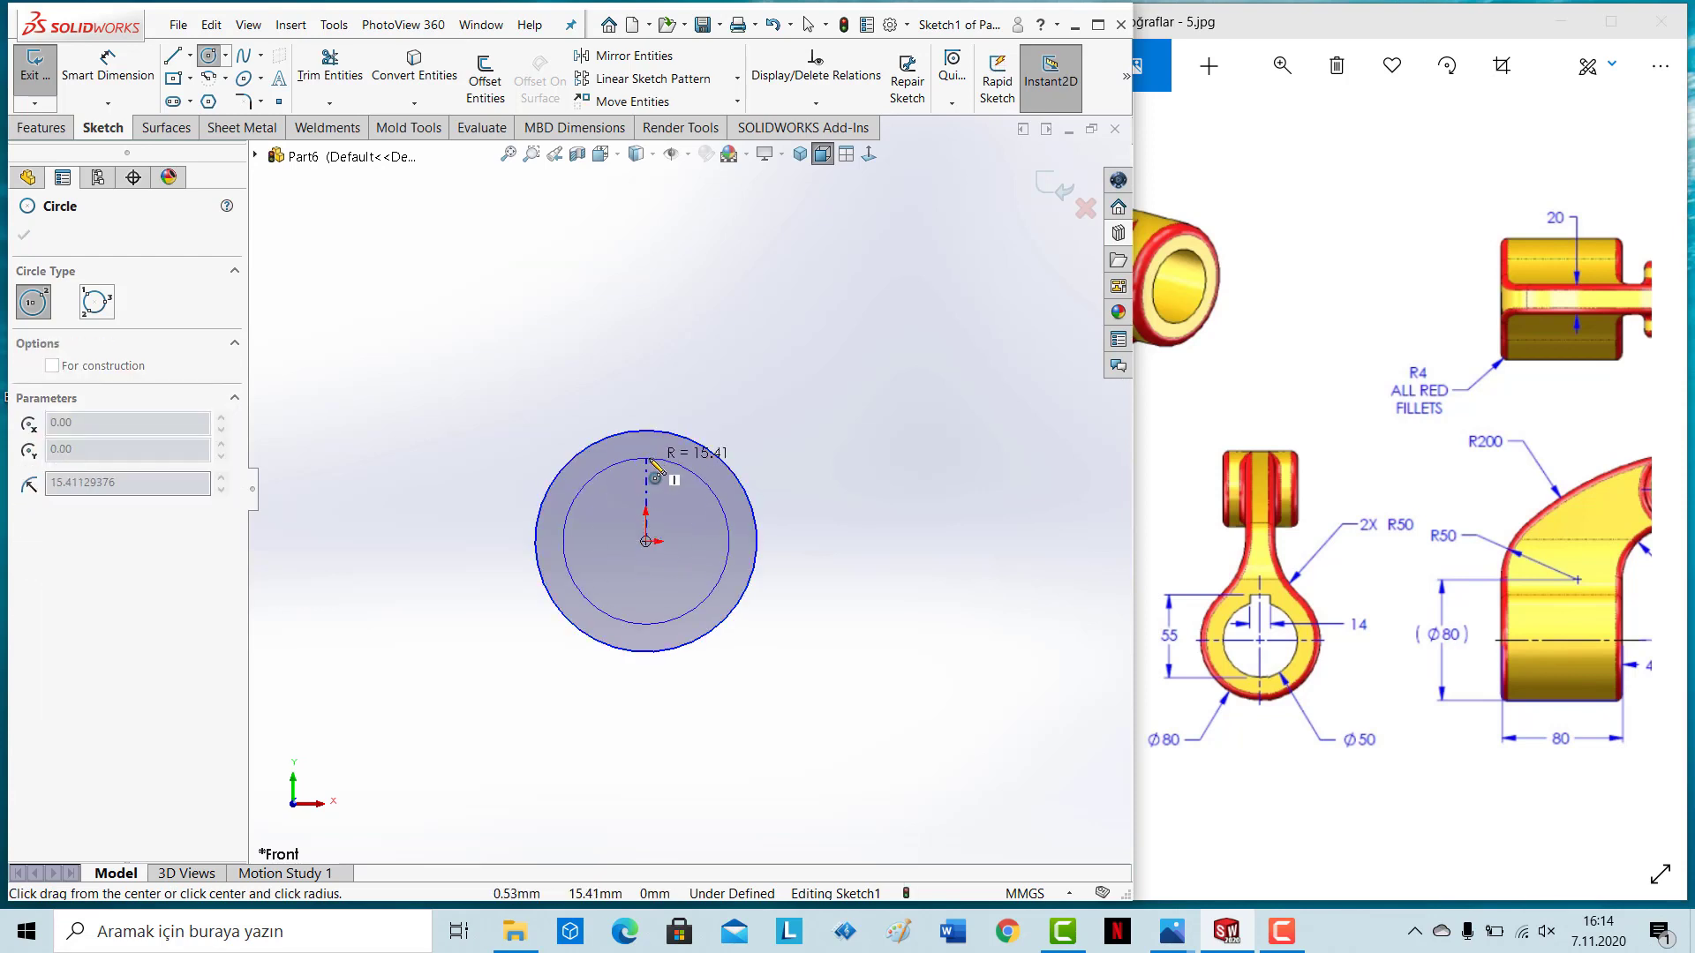
{"action": "left_click", "coordinate": [646, 458]}
Step: Draw a small centre rectangle for the key at the top of the inner circle
{"action": "left_click", "coordinate": [173, 80]}
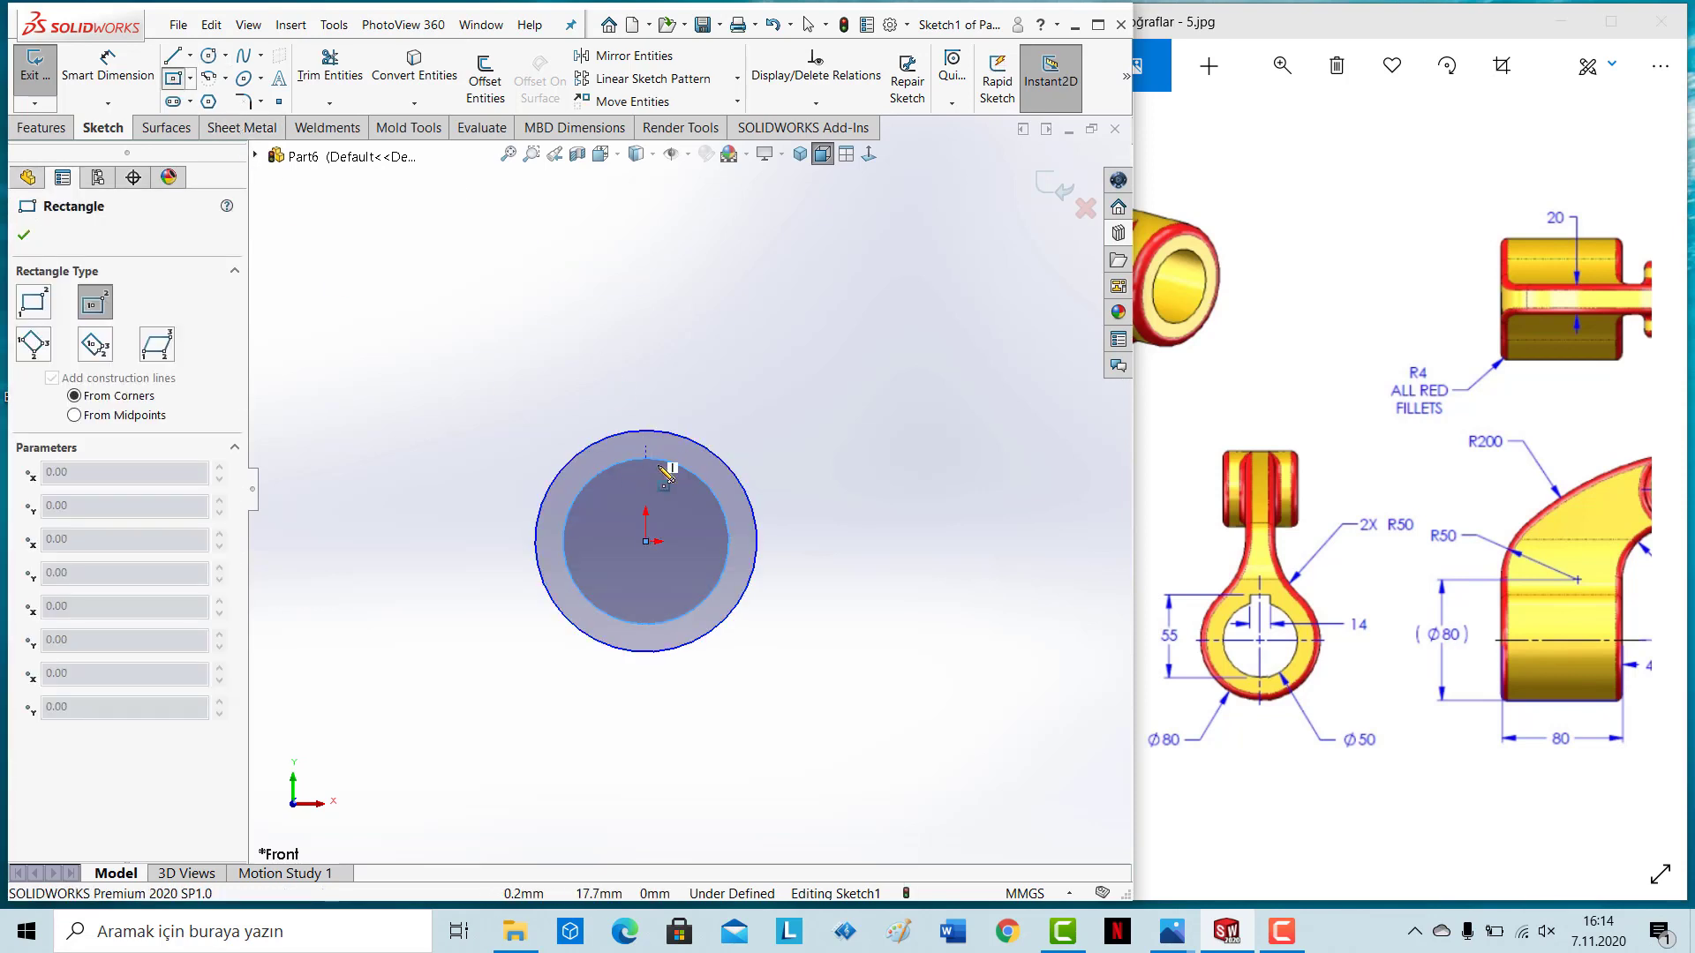
{"action": "left_click", "coordinate": [646, 457]}
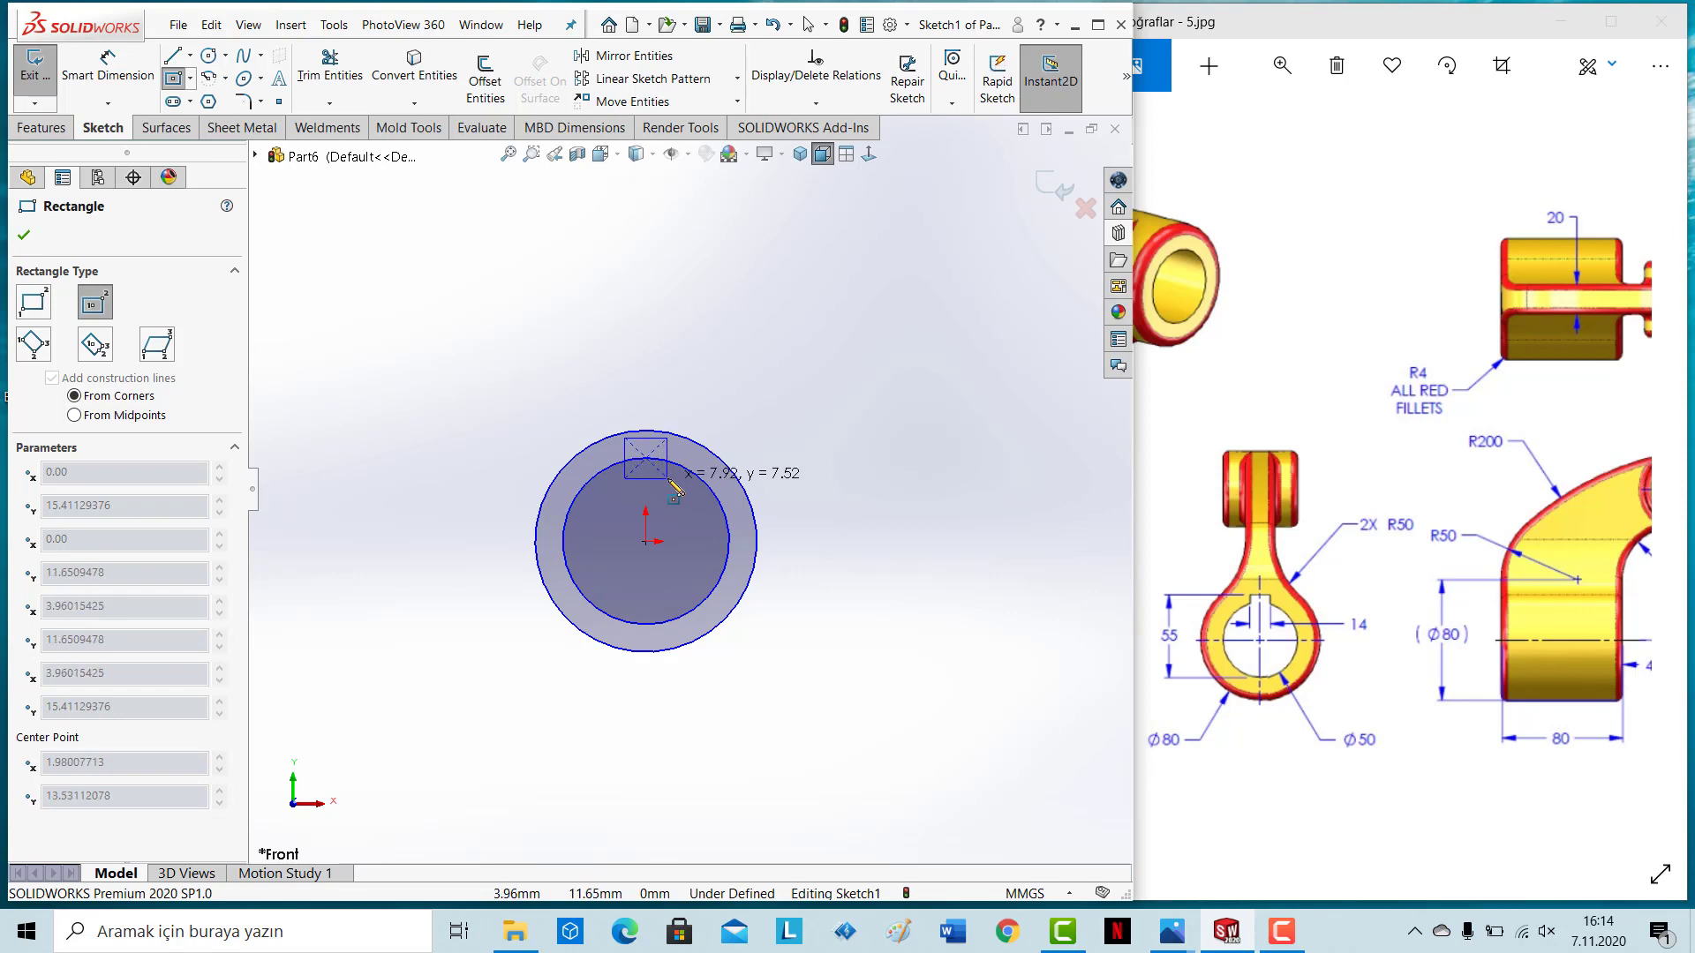
{"action": "left_click", "coordinate": [668, 478]}
{"action": "left_click", "coordinate": [107, 66]}
{"action": "left_click", "coordinate": [615, 620]}
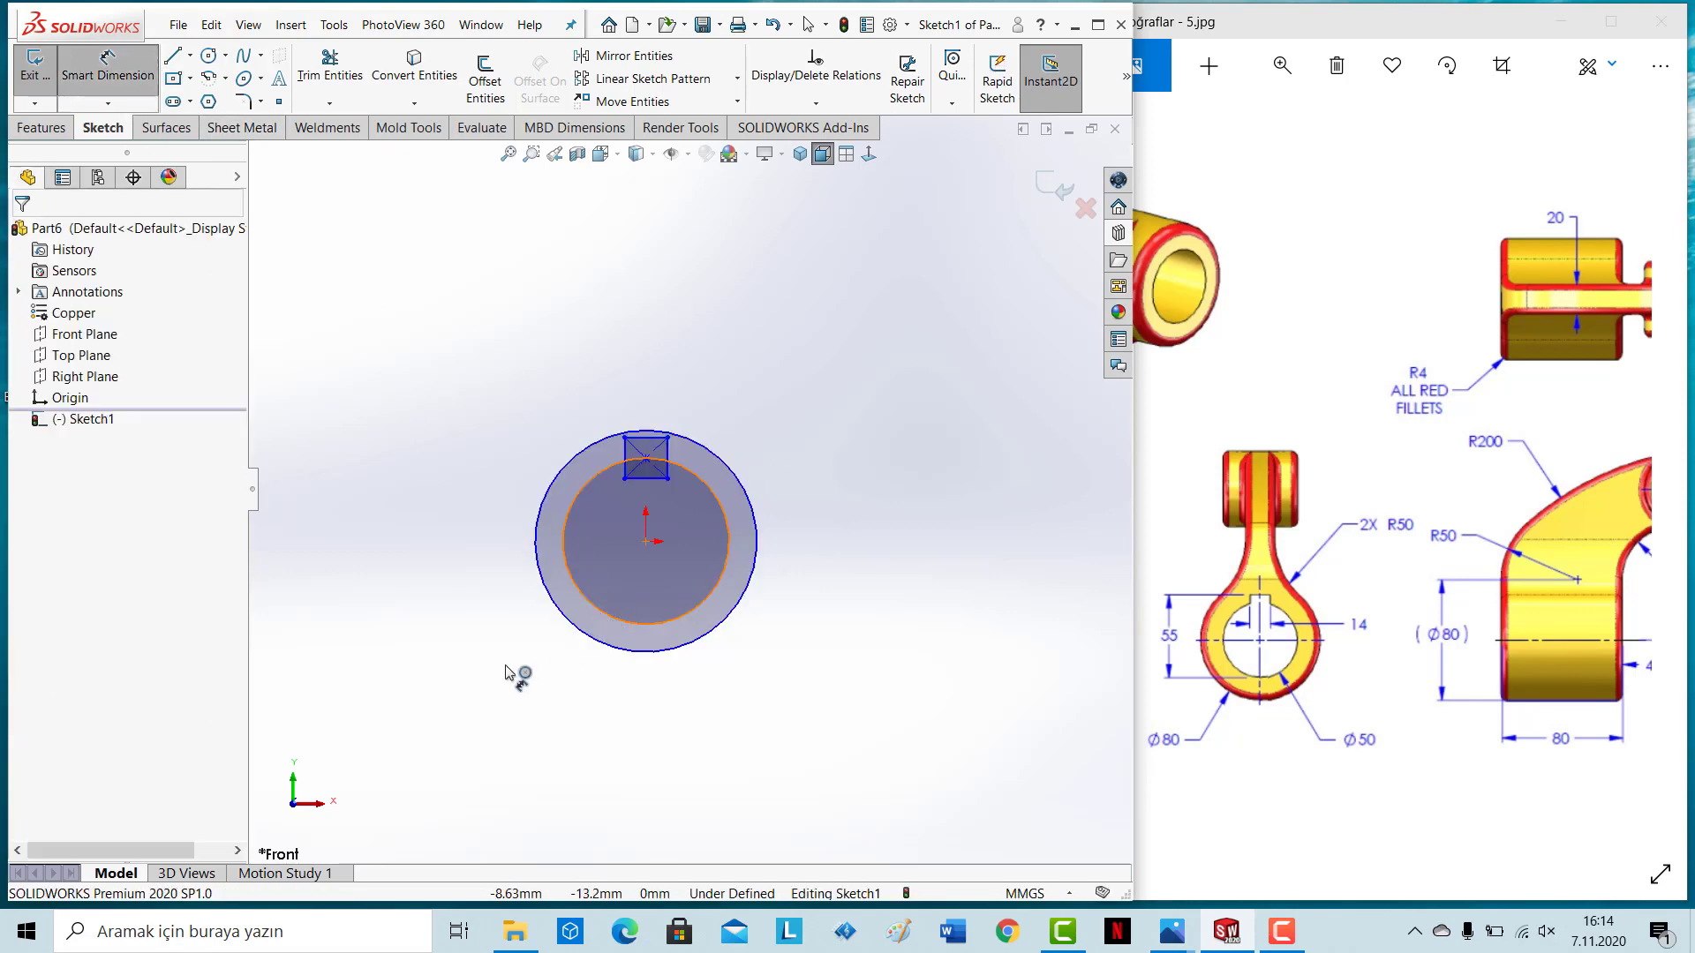
Step: Dimension the bore ⌀50, the outside ⌀80 and the key width 14
{"action": "left_click", "coordinate": [468, 684]}
{"action": "type", "text": "50"}
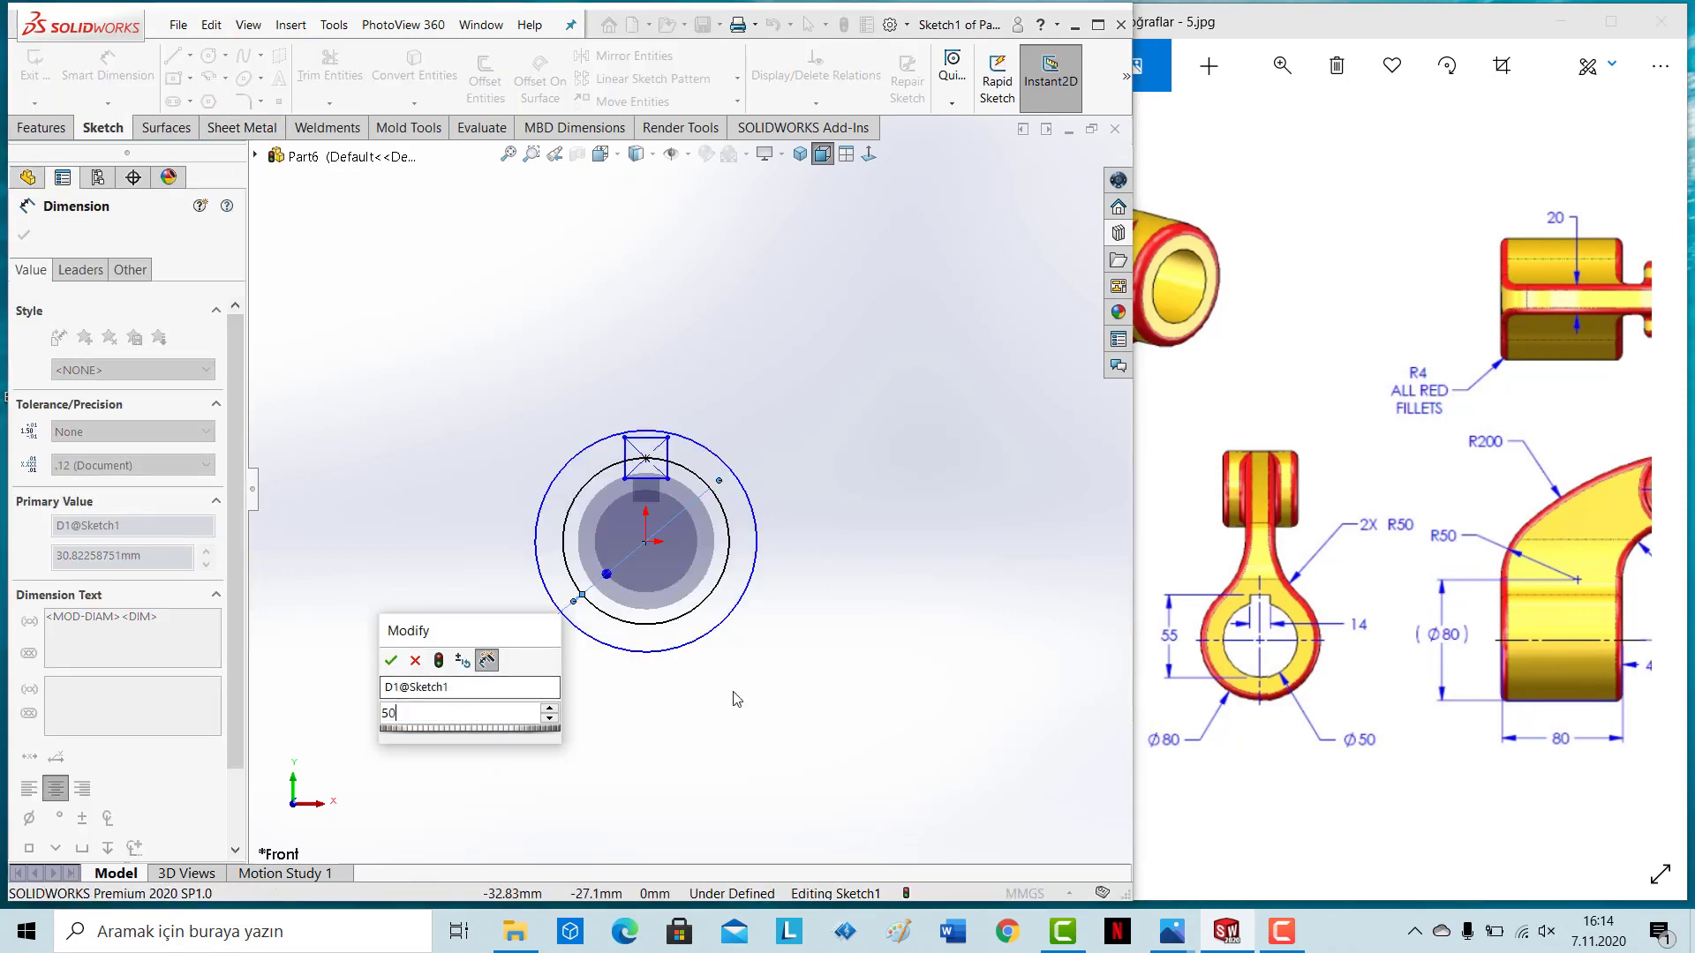
{"action": "key", "text": "Return"}
{"action": "left_click", "coordinate": [780, 752]}
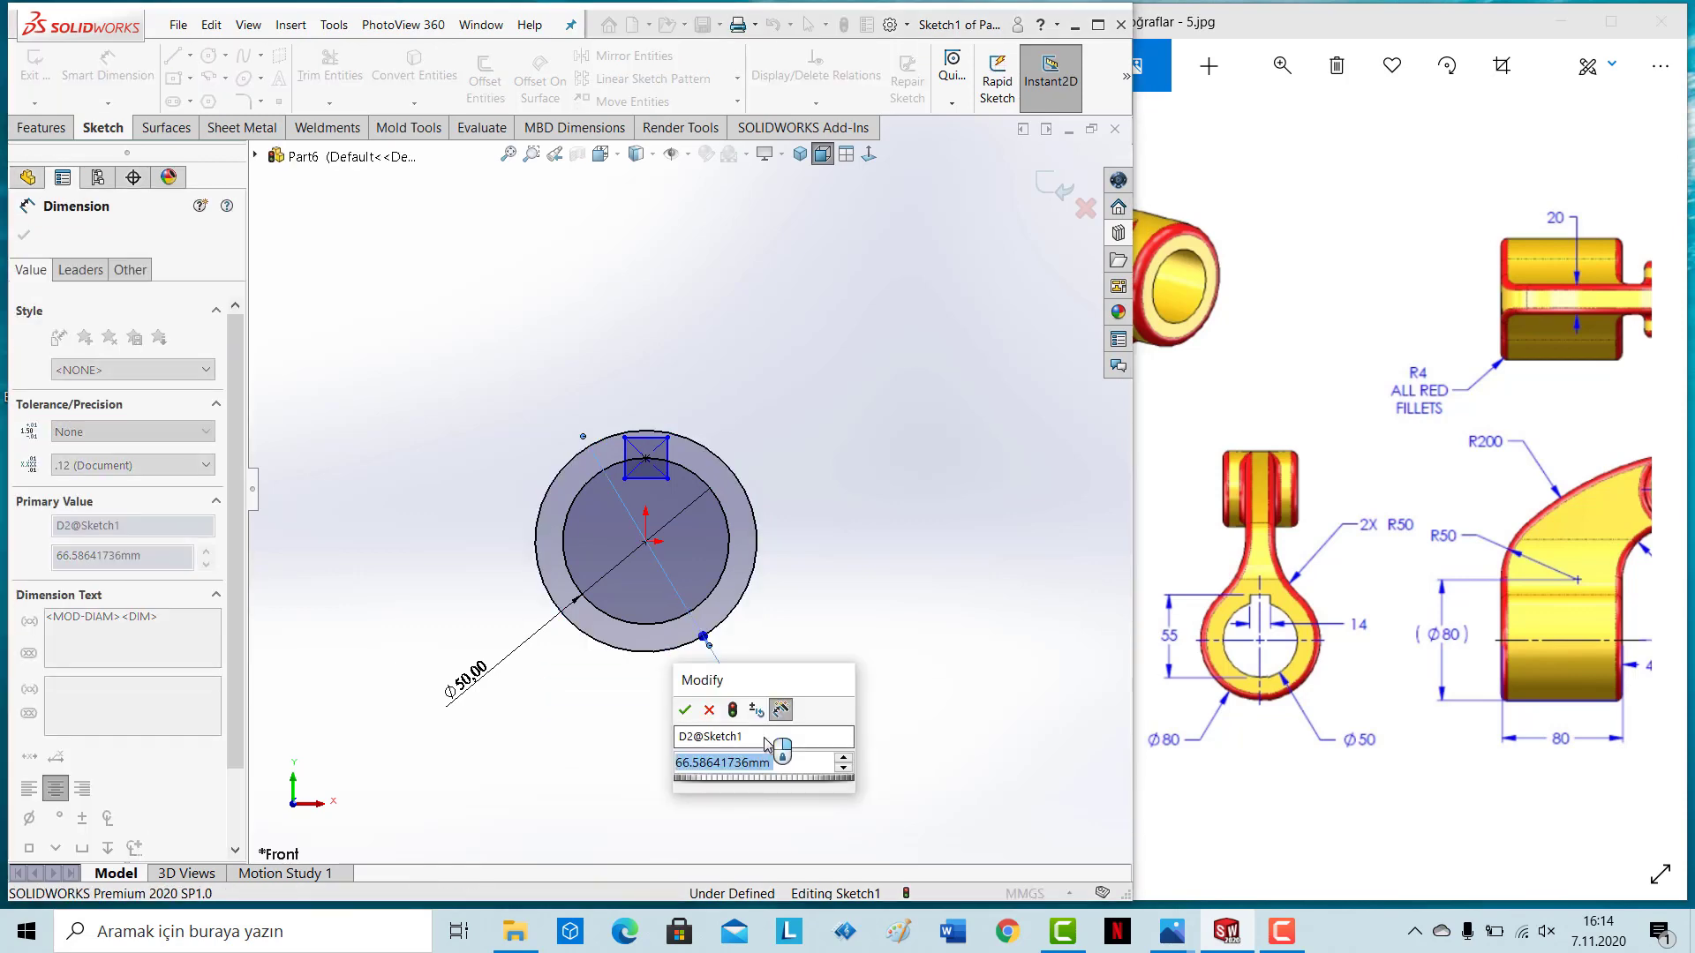
{"action": "type", "text": "80"}
{"action": "key", "text": "Return"}
{"action": "left_click", "coordinate": [645, 437]}
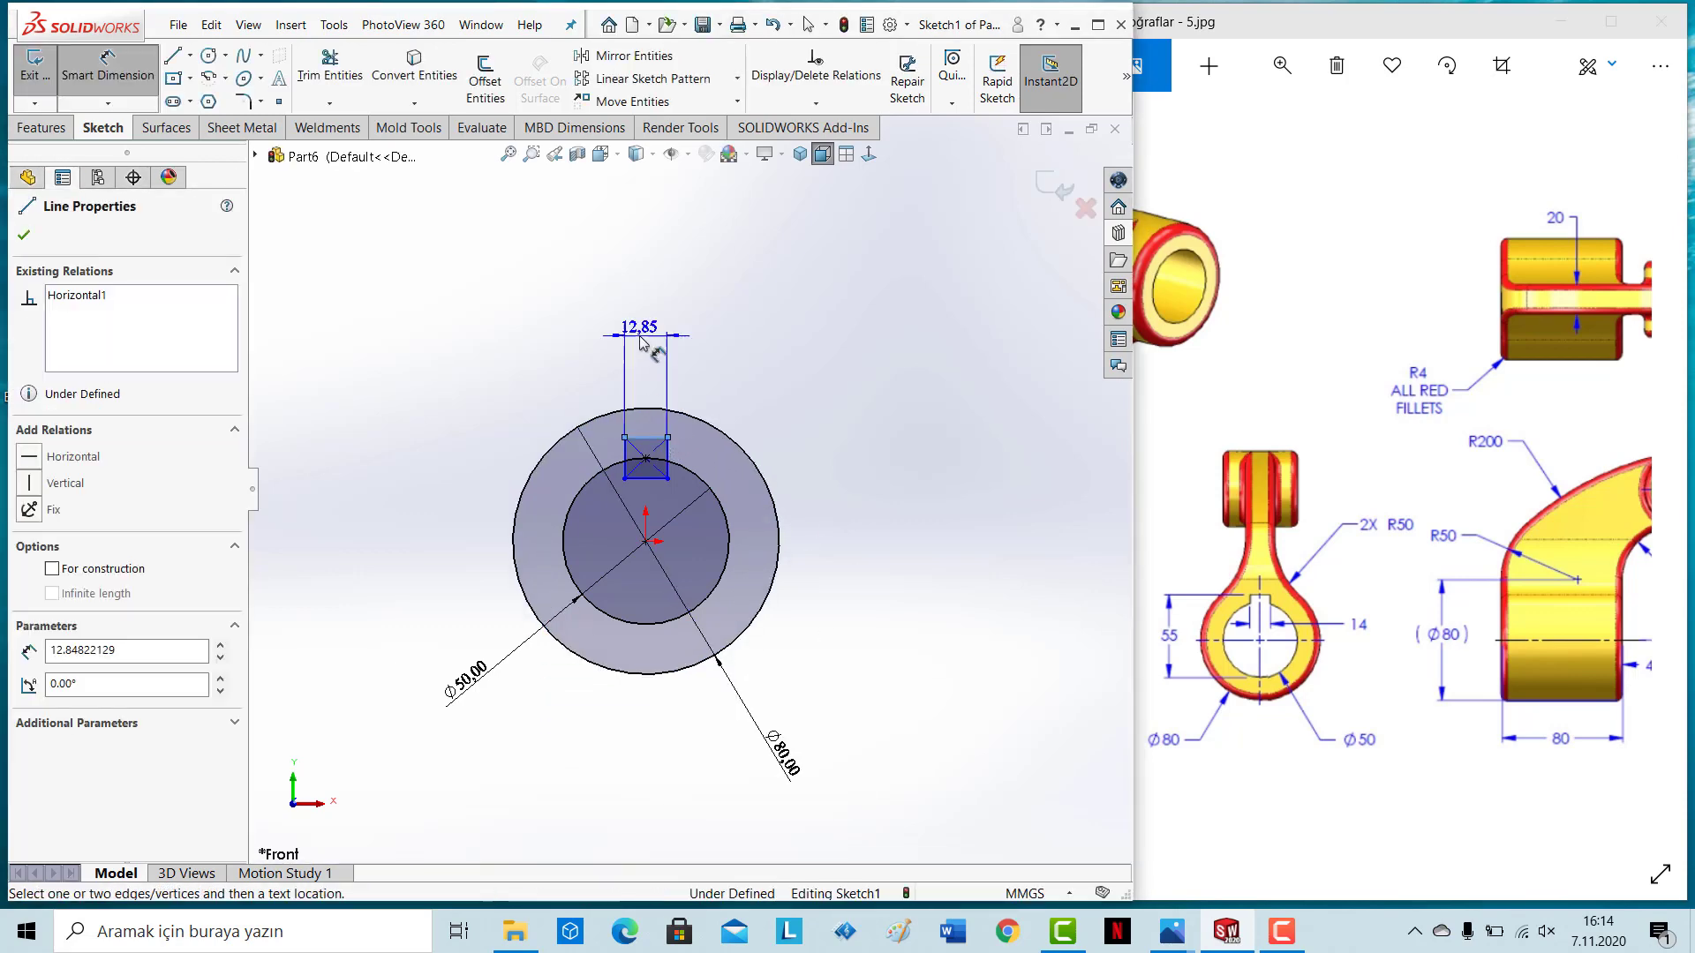
{"action": "left_click", "coordinate": [642, 328]}
{"action": "type", "text": "14"}
{"action": "key", "text": "Return"}
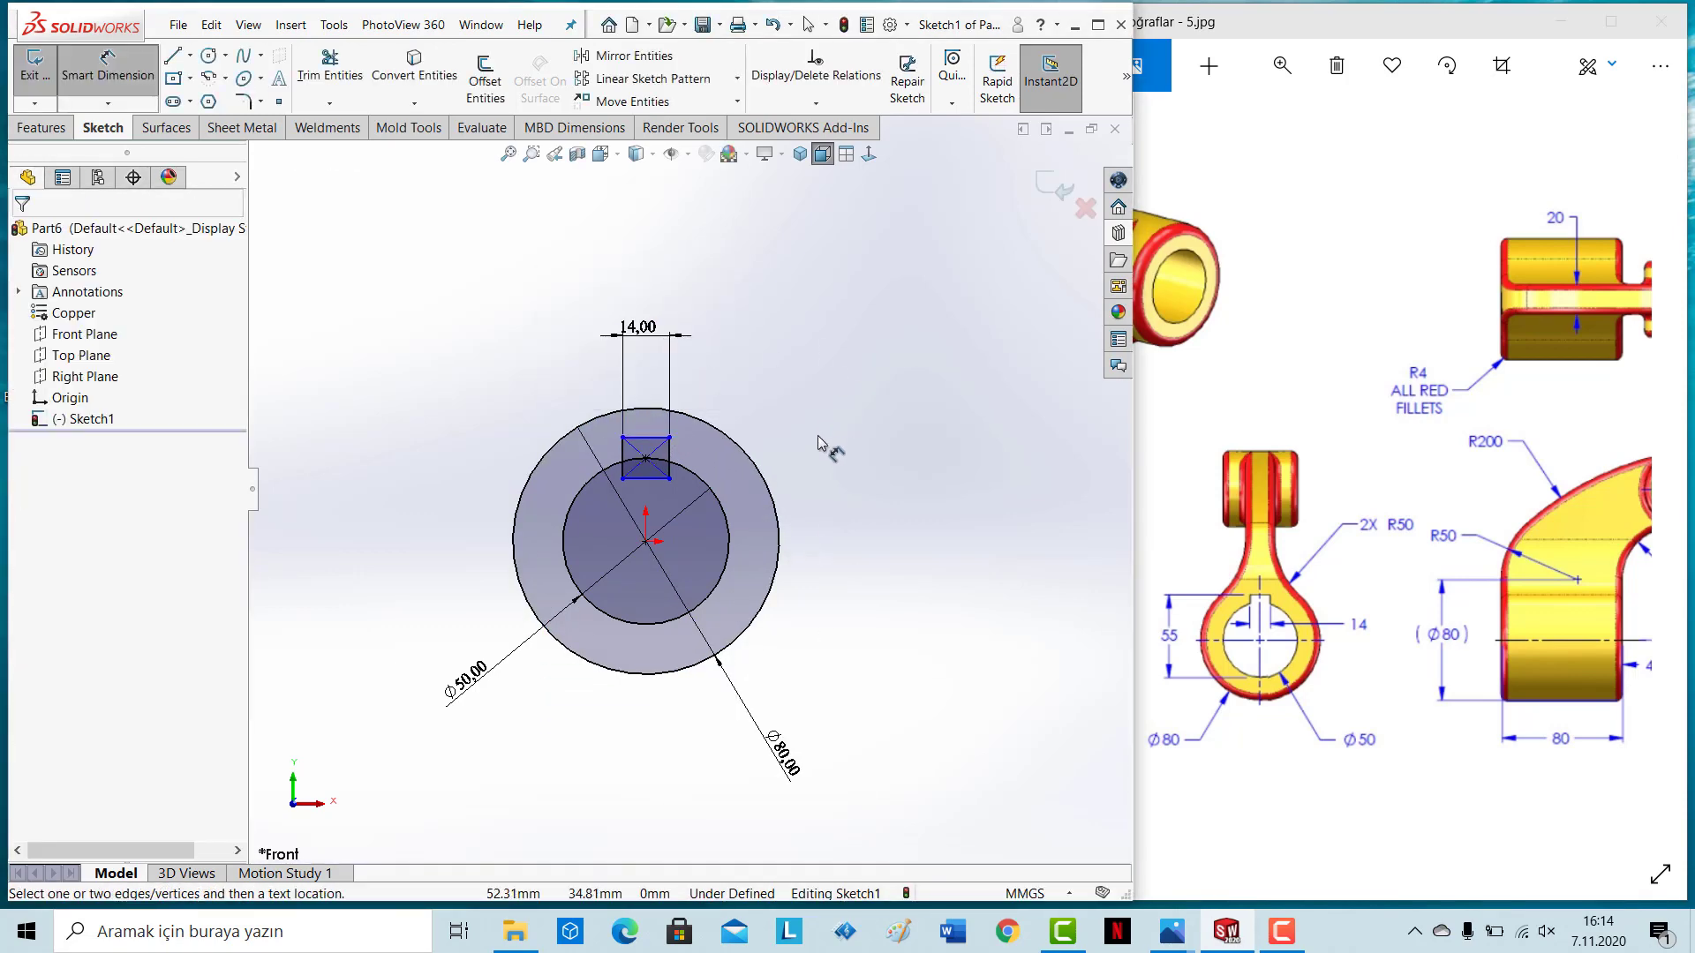
Step: Add a point at the bore bottom and dimension the keyway depth 55 from it
{"action": "left_click", "coordinate": [275, 104]}
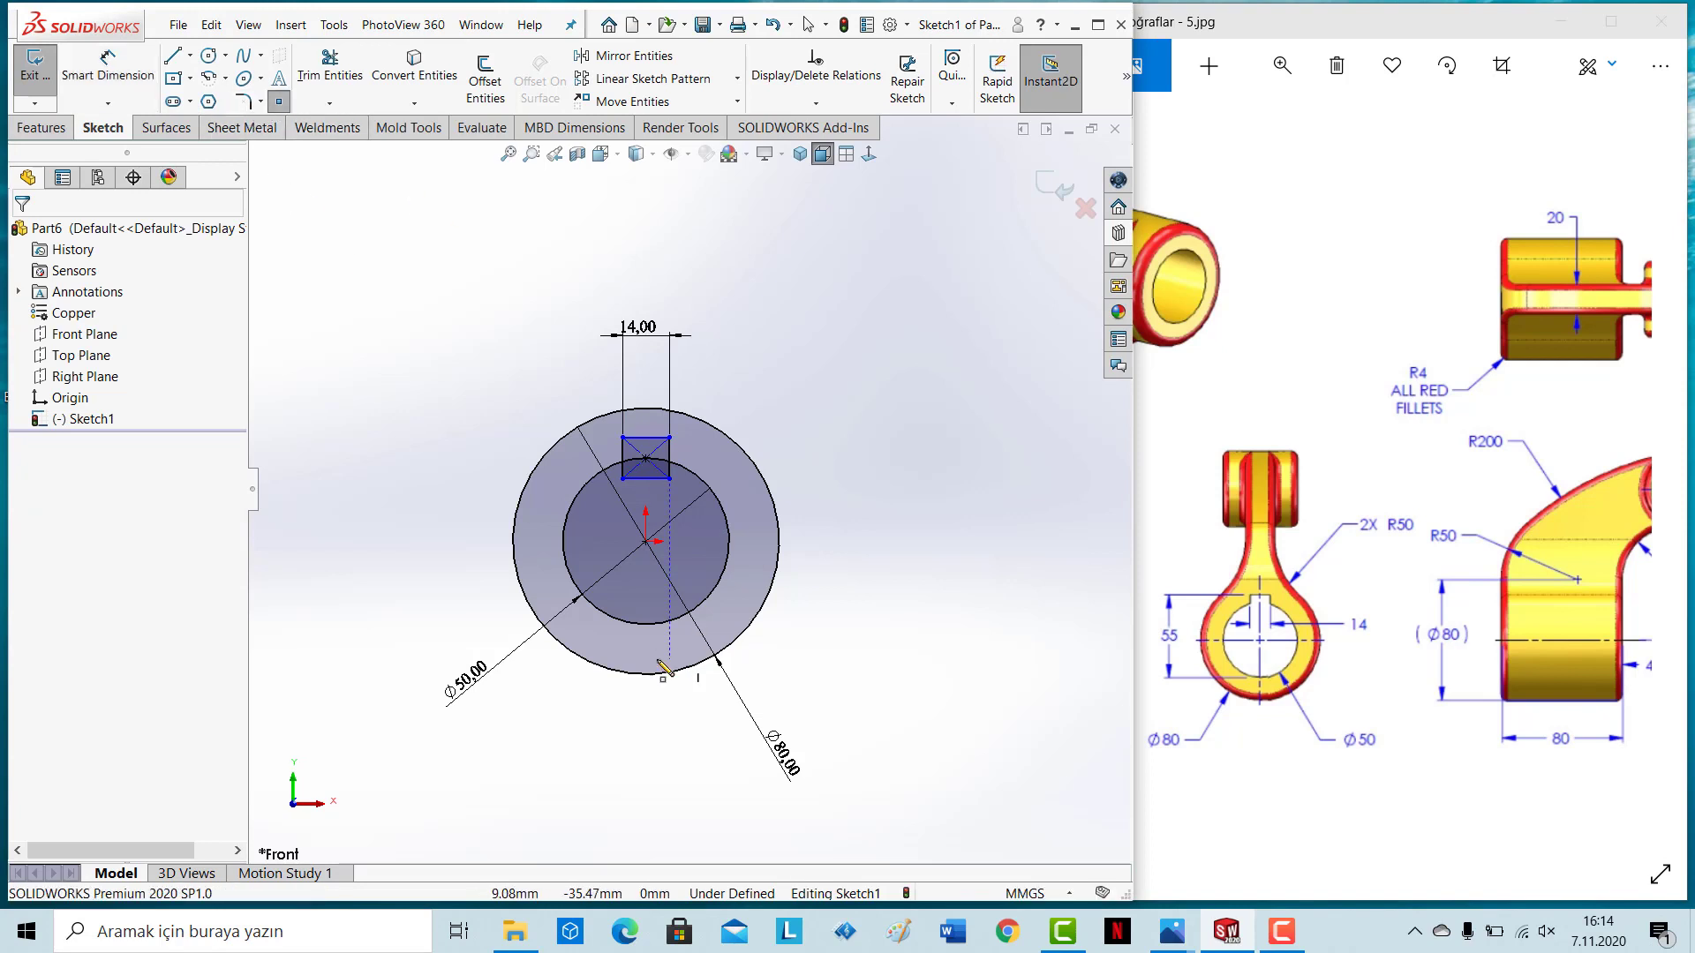
{"action": "left_click", "coordinate": [646, 624]}
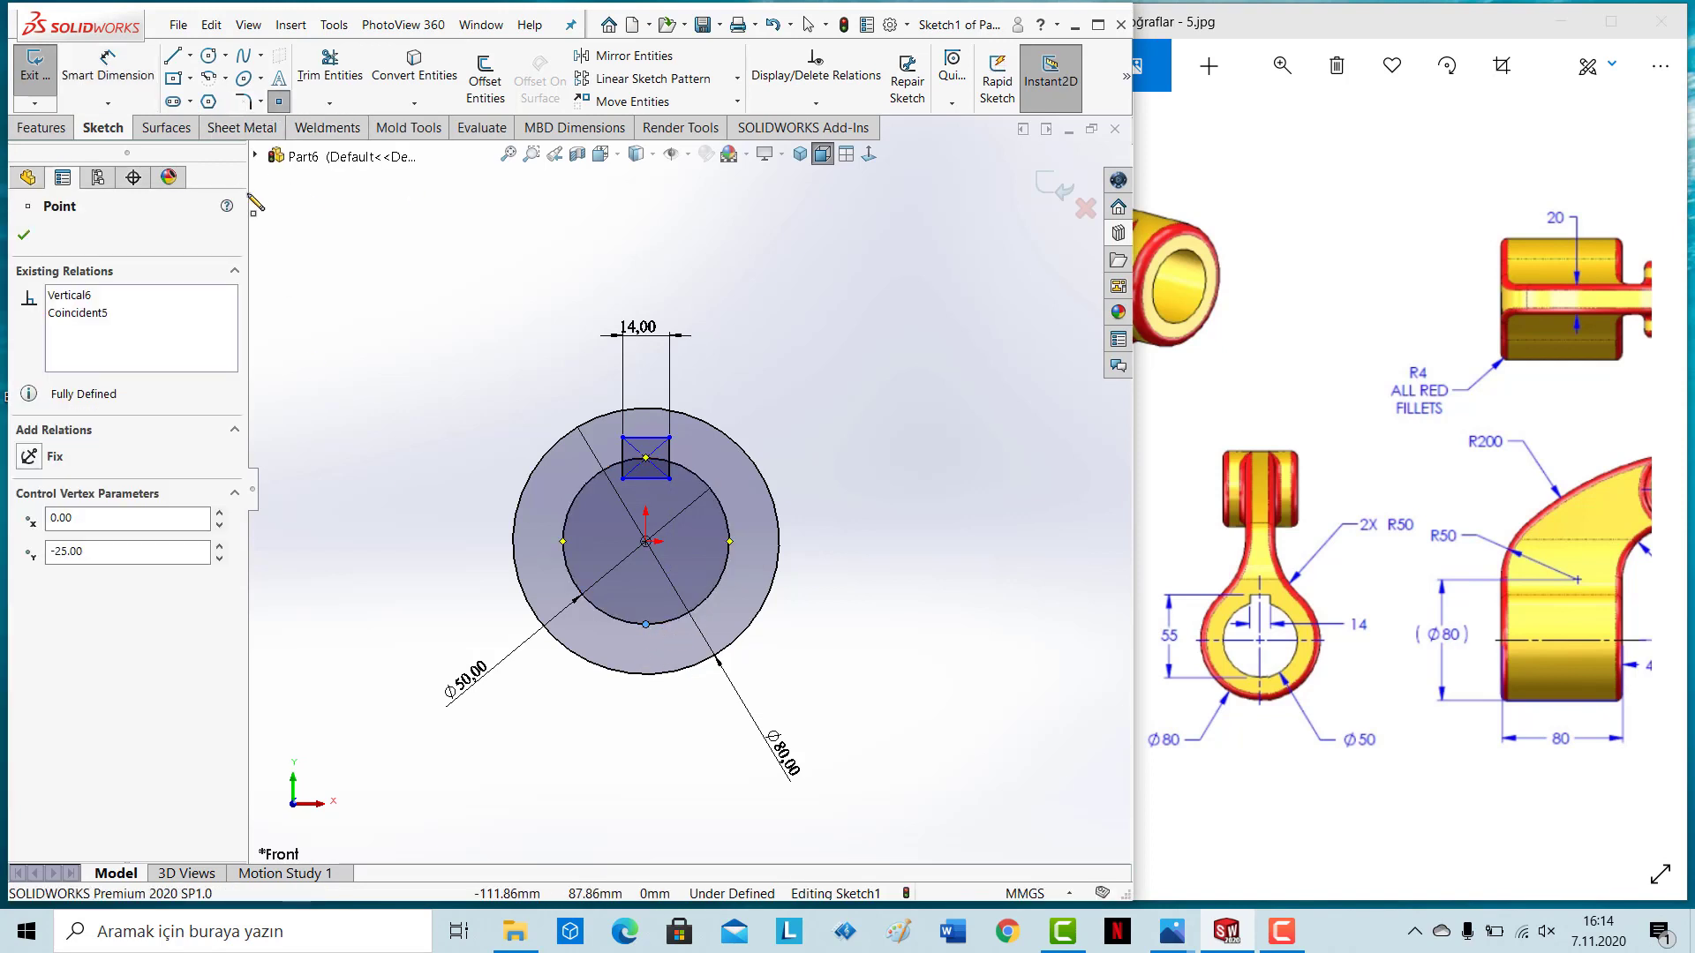
{"action": "right_click_drag", "start_coordinate": [649, 495], "coordinate": [648, 408]}
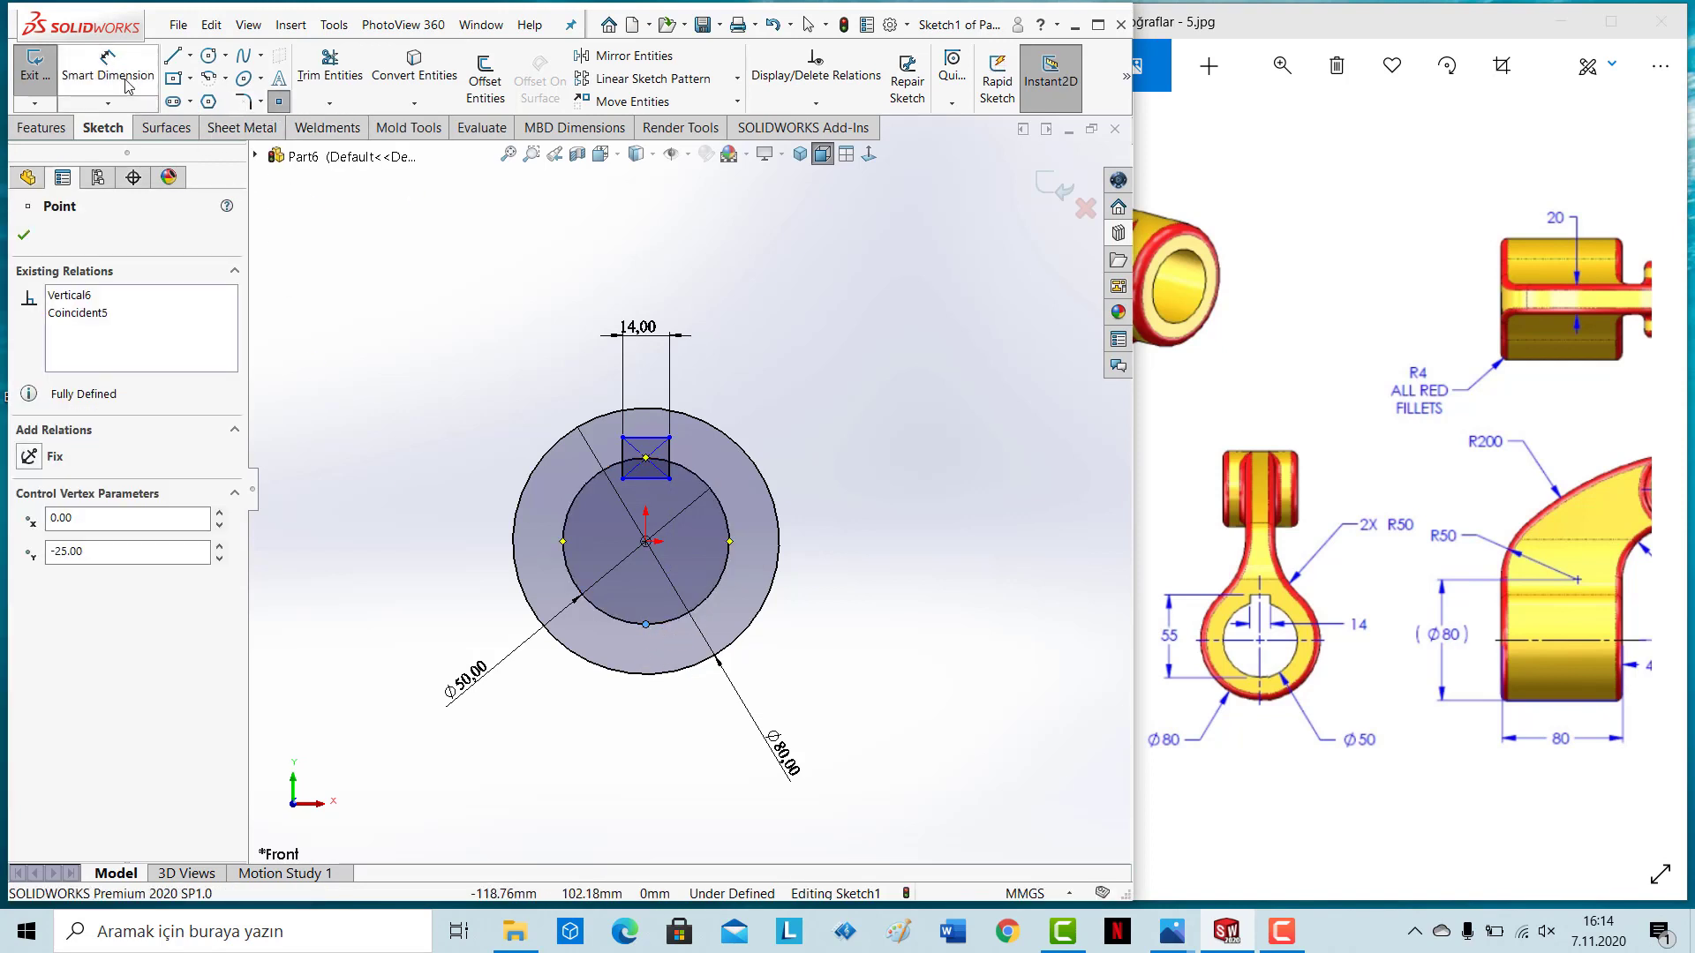
{"action": "left_click", "coordinate": [650, 487]}
{"action": "left_click", "coordinate": [646, 624]}
{"action": "left_click", "coordinate": [415, 529]}
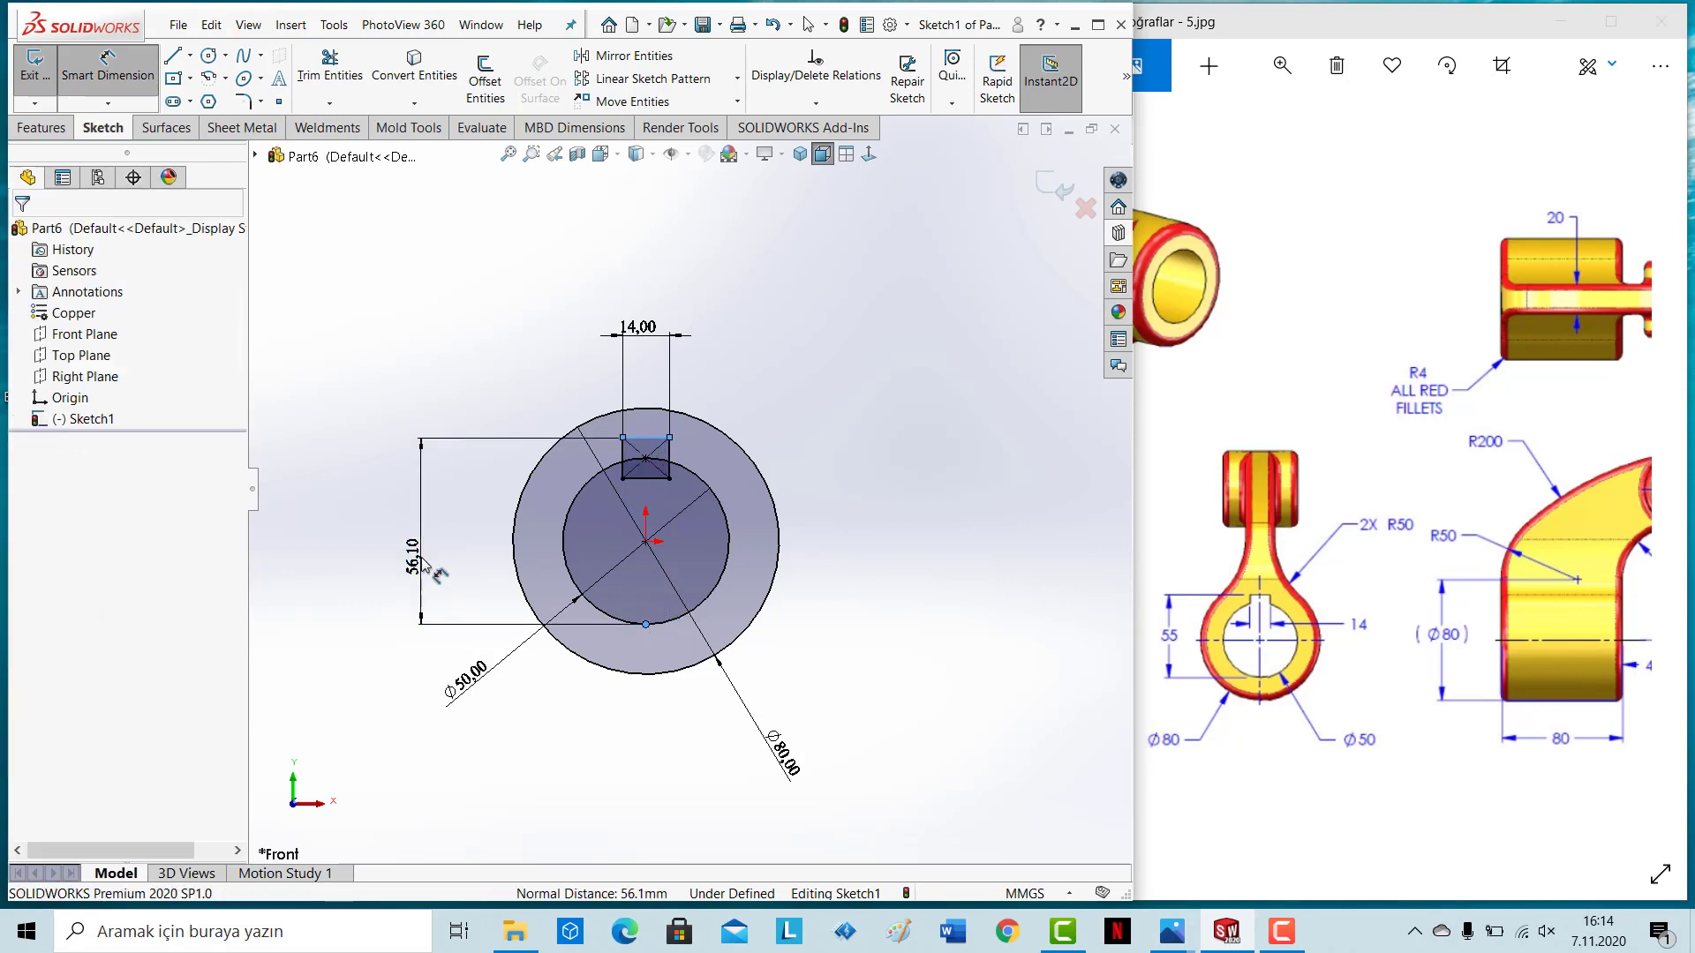
{"action": "key", "text": "Return"}
{"action": "key", "text": "Escape"}
{"action": "left_click", "coordinate": [41, 127]}
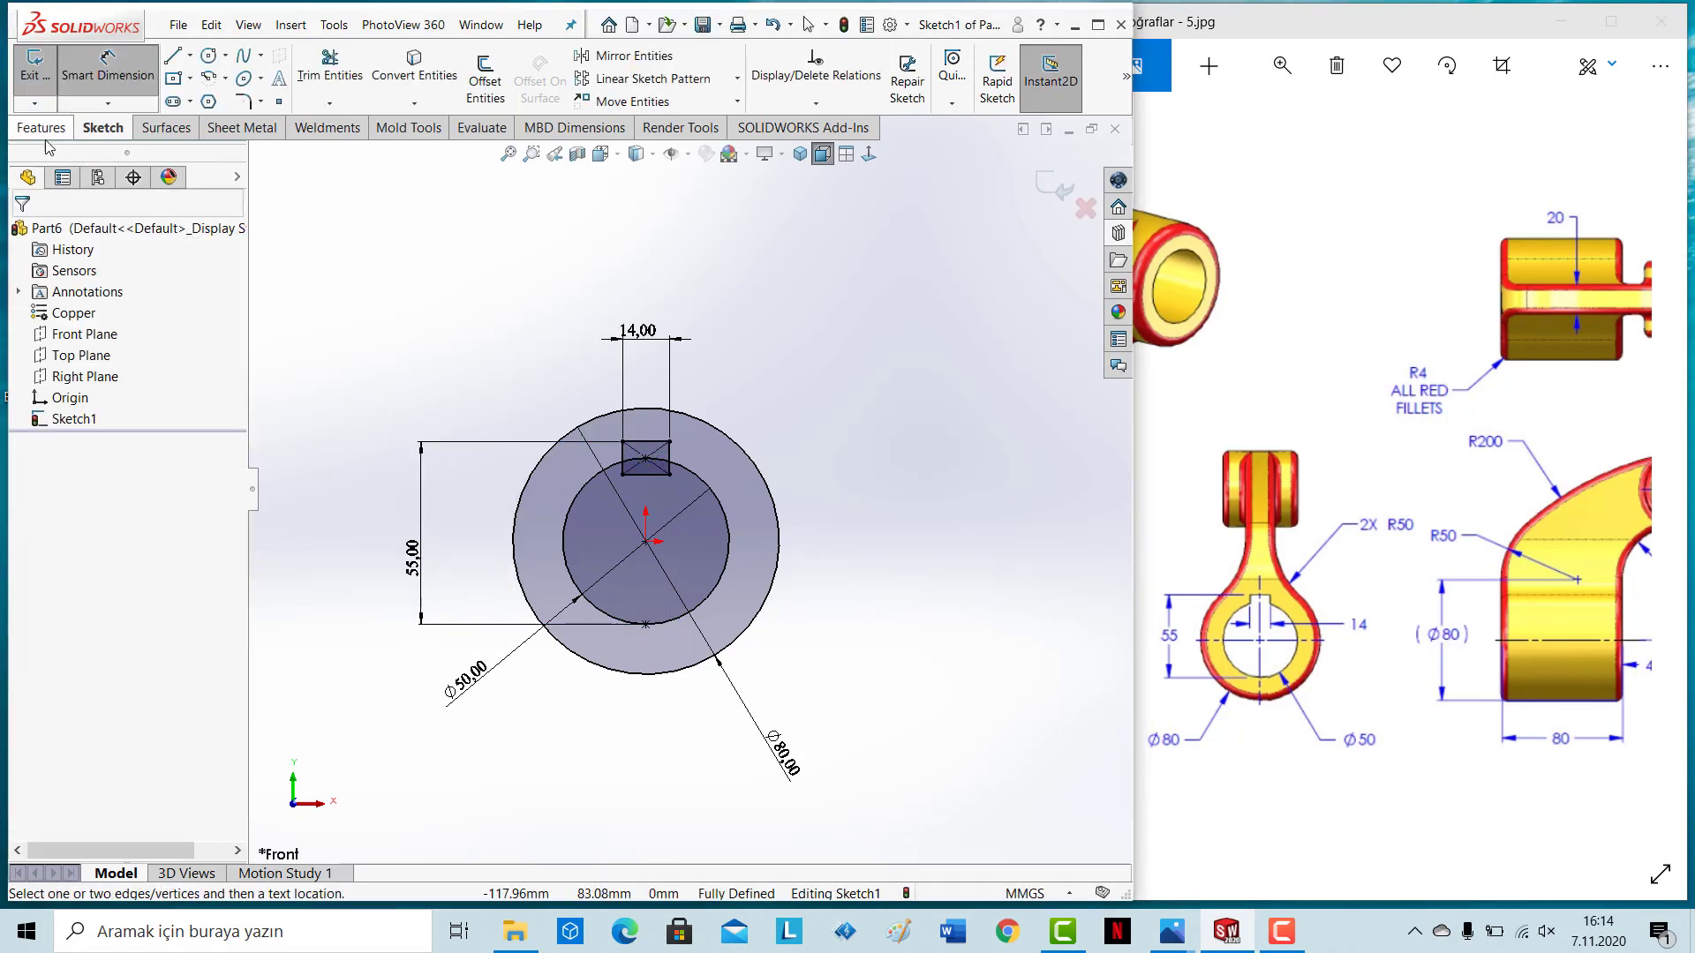
{"action": "left_click", "coordinate": [44, 79]}
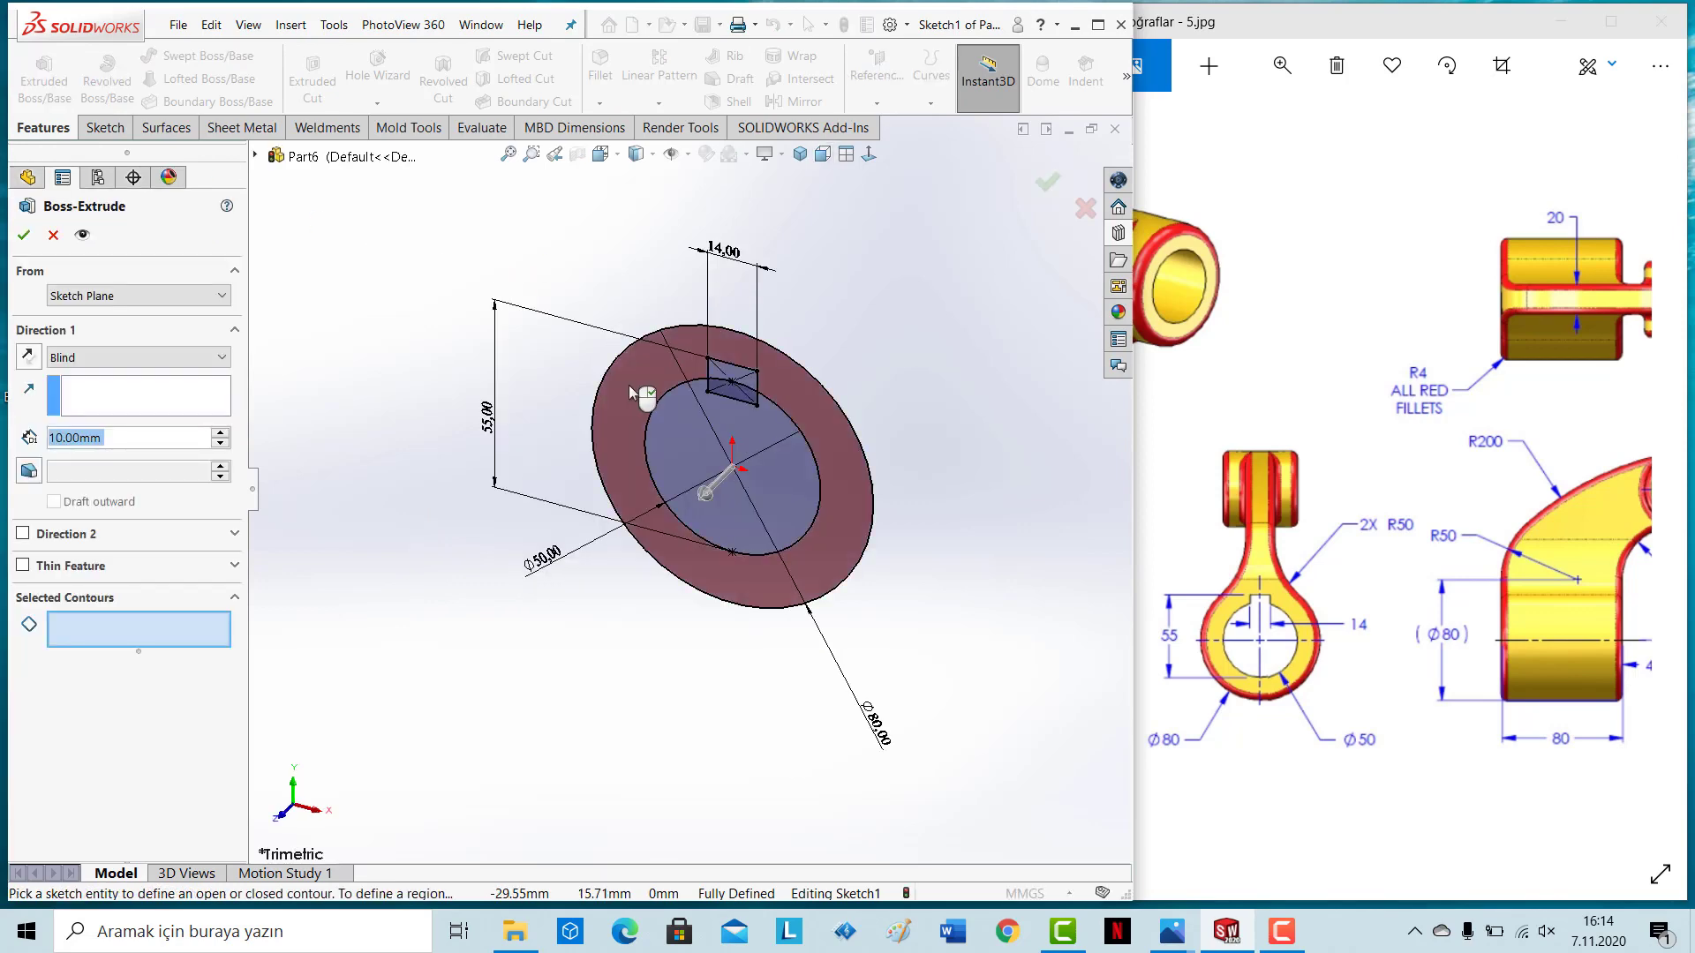
Step: Extrude the keyed ring region 80 mm Blind to form the hub
{"action": "left_click", "coordinate": [628, 385]}
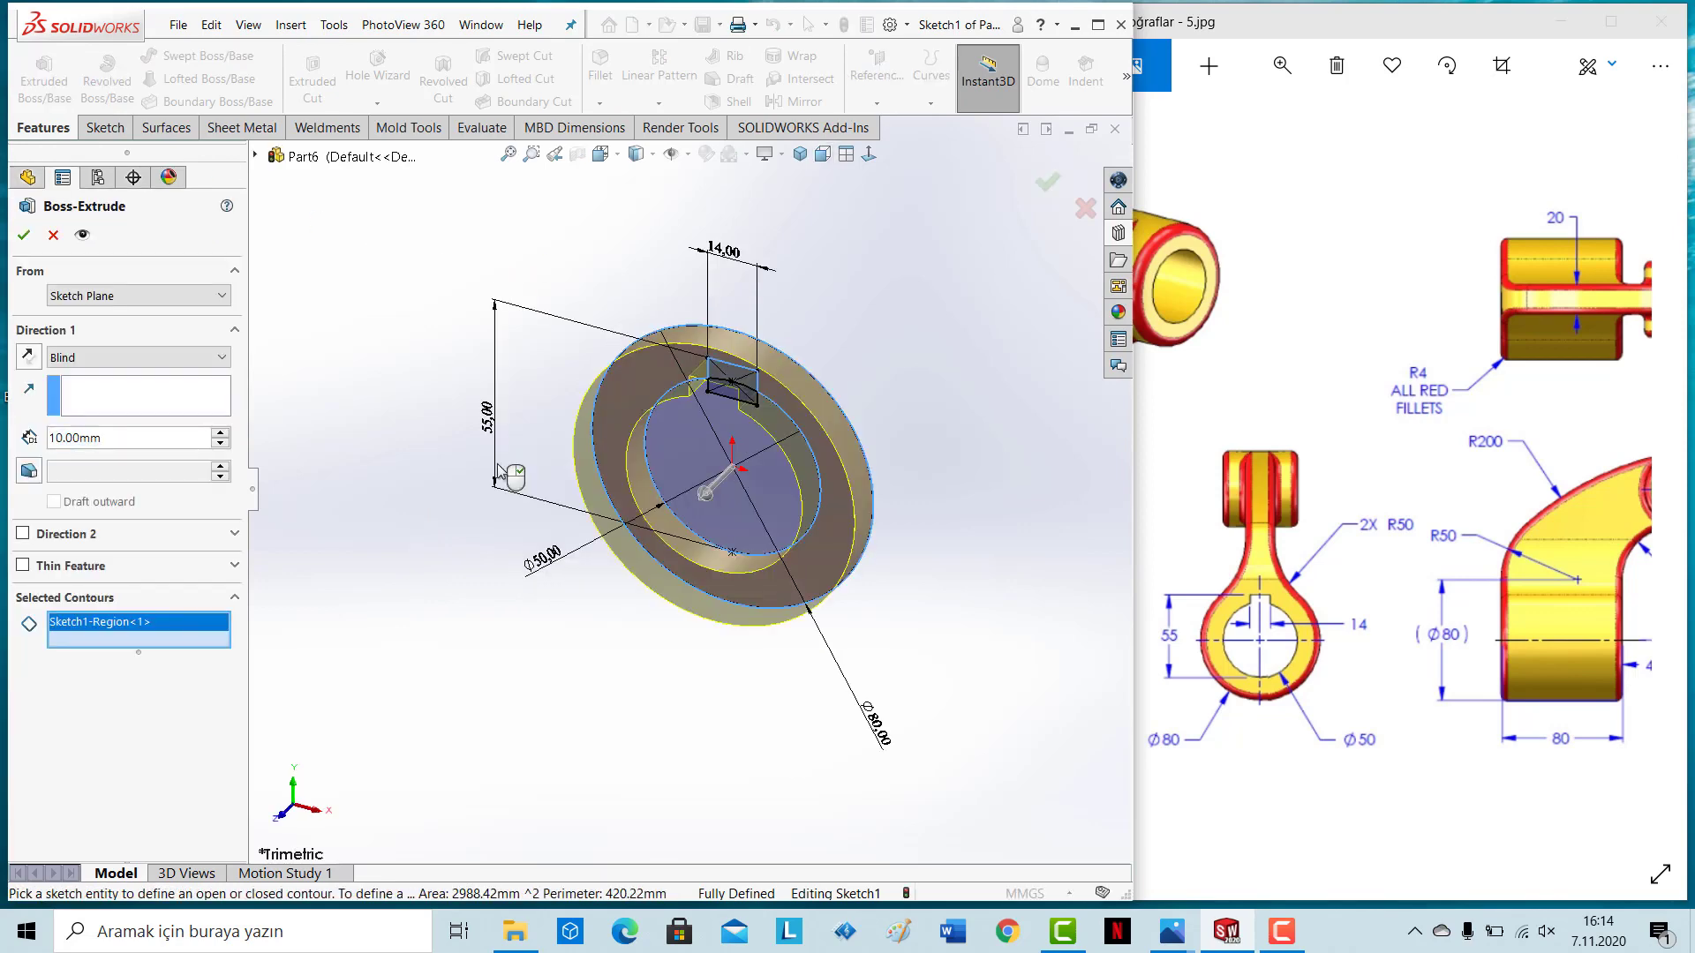
{"action": "left_click", "coordinate": [220, 433]}
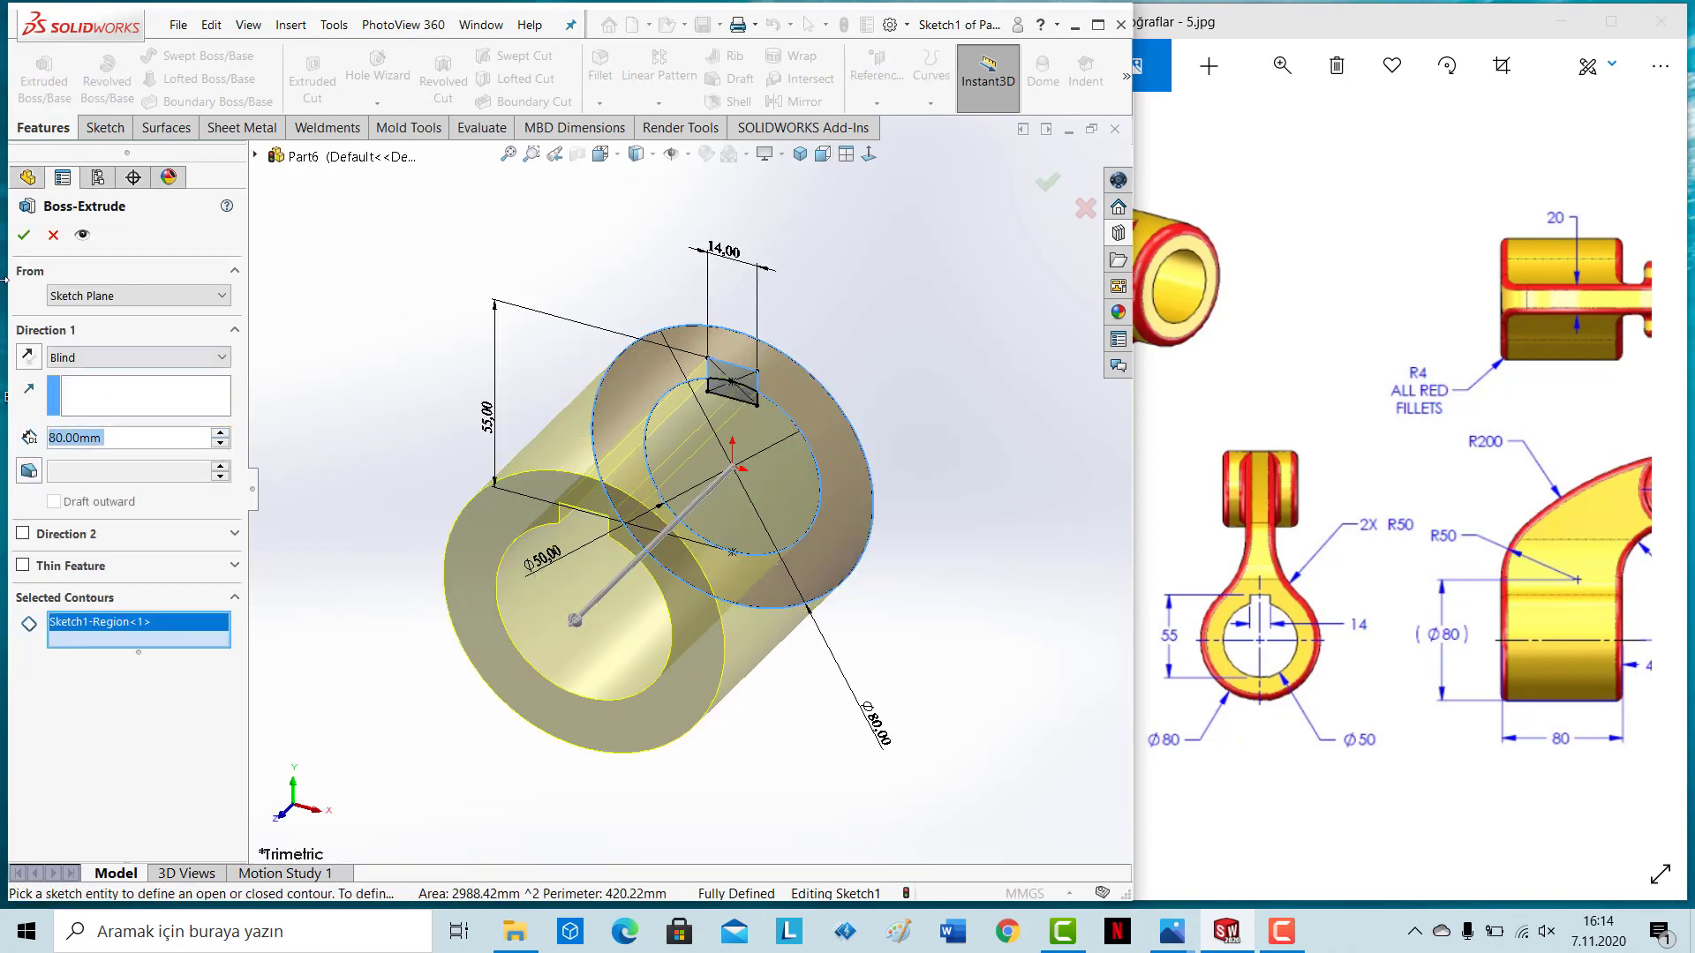
{"action": "left_click", "coordinate": [23, 236]}
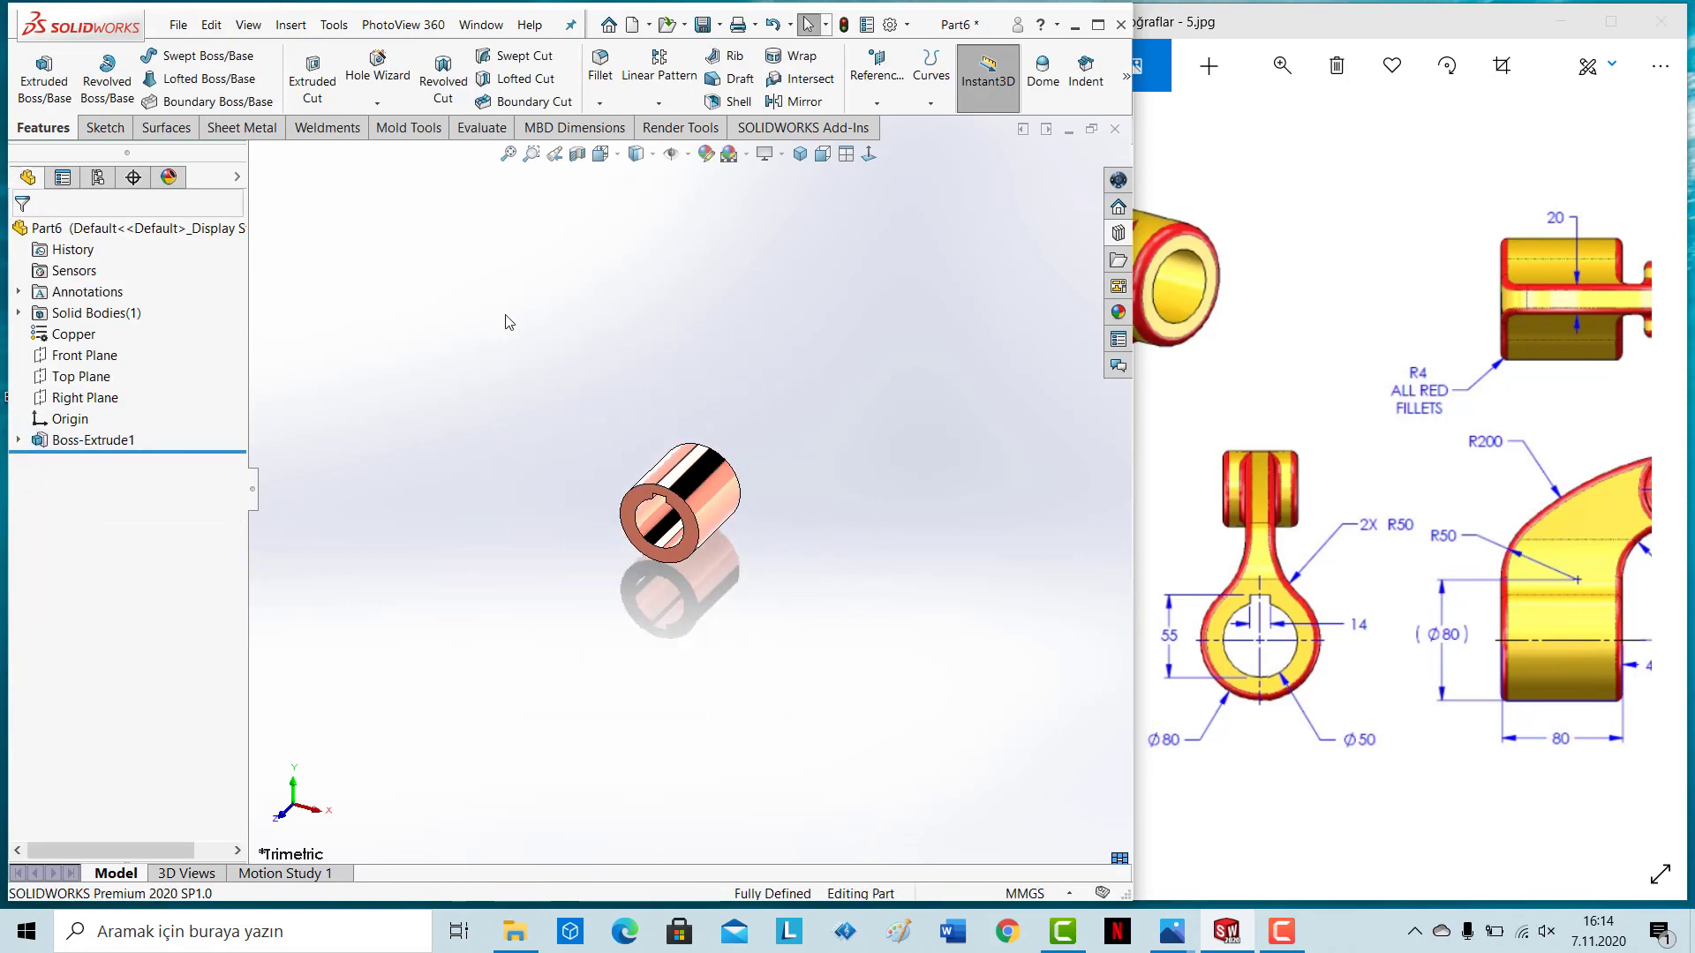
{"action": "scroll", "coordinate": [856, 516], "scroll_direction": "down", "scroll_amount": 2}
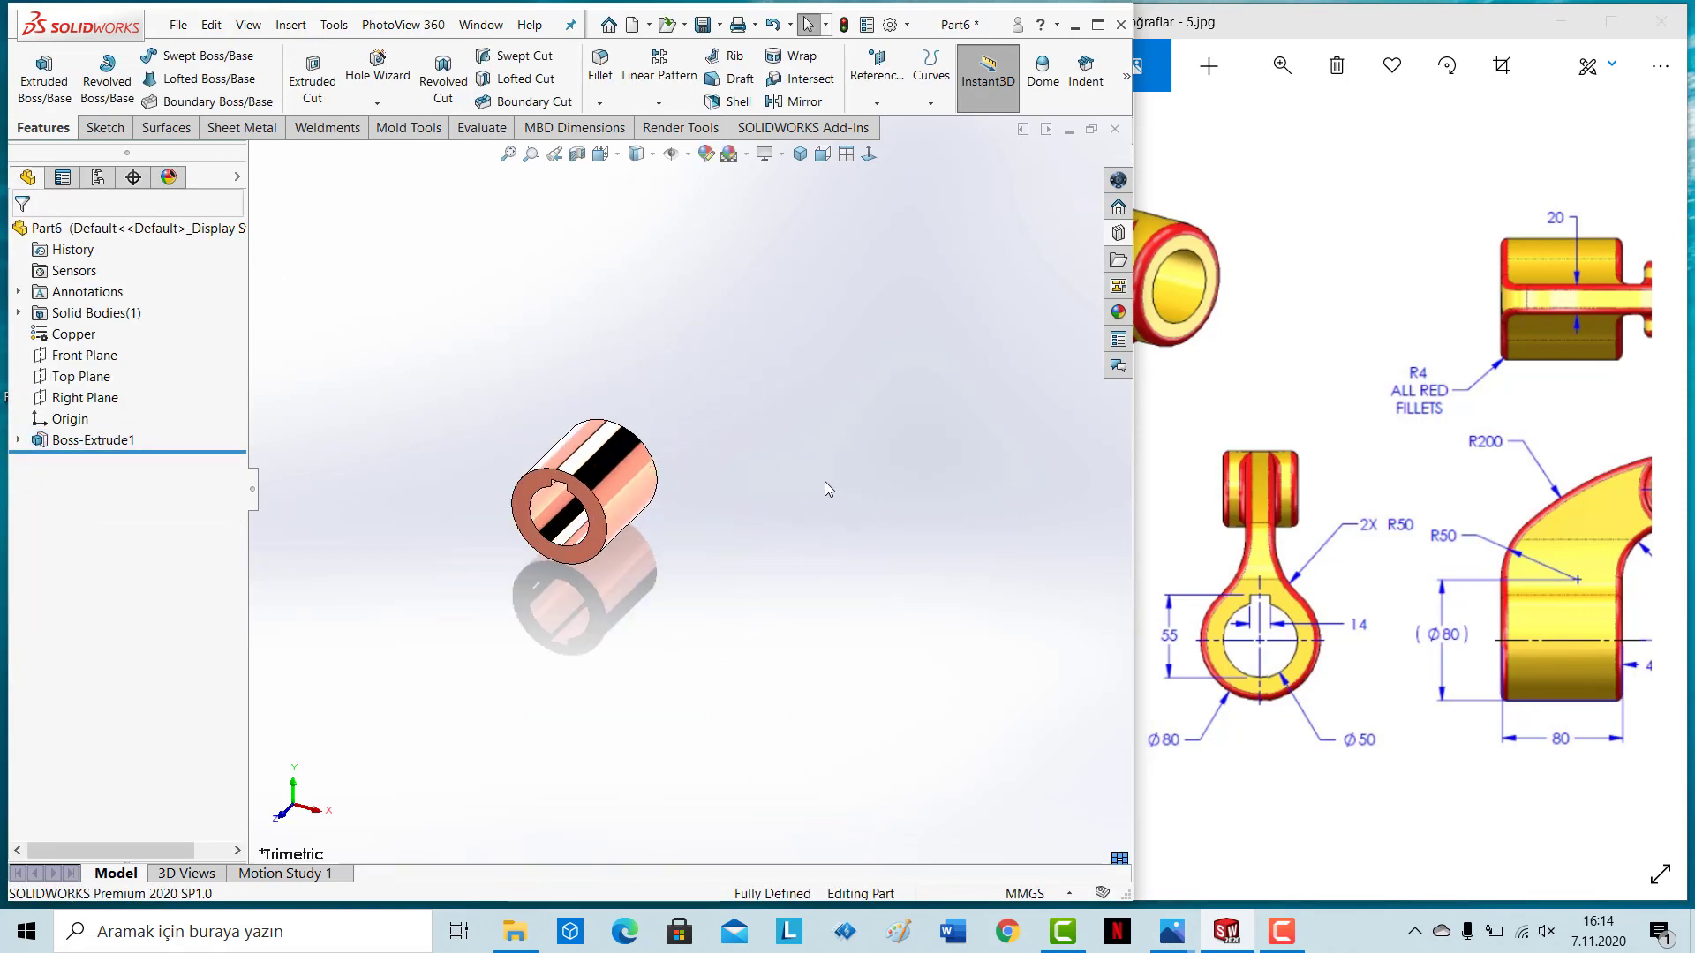
Step: Select the Right Plane and view it Normal To
{"action": "left_click", "coordinate": [84, 397]}
{"action": "left_click", "coordinate": [869, 154]}
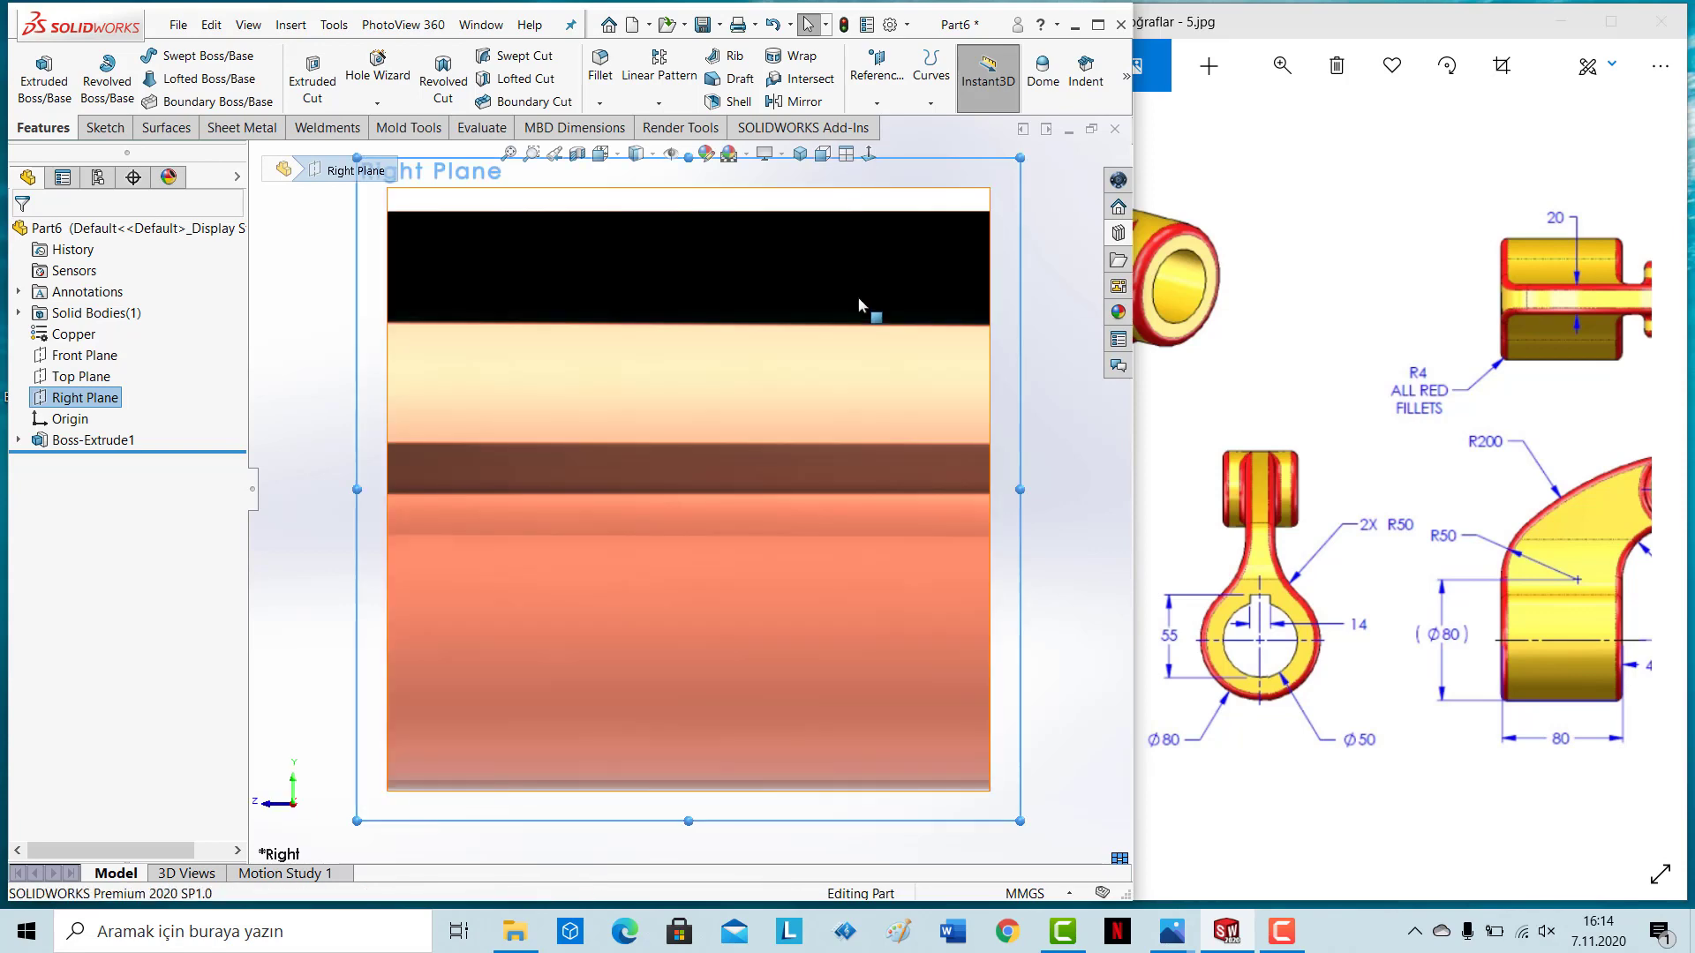
{"action": "scroll", "coordinate": [857, 304], "scroll_direction": "up", "scroll_amount": 5}
{"action": "scroll", "coordinate": [903, 369], "scroll_direction": "down", "scroll_amount": 2}
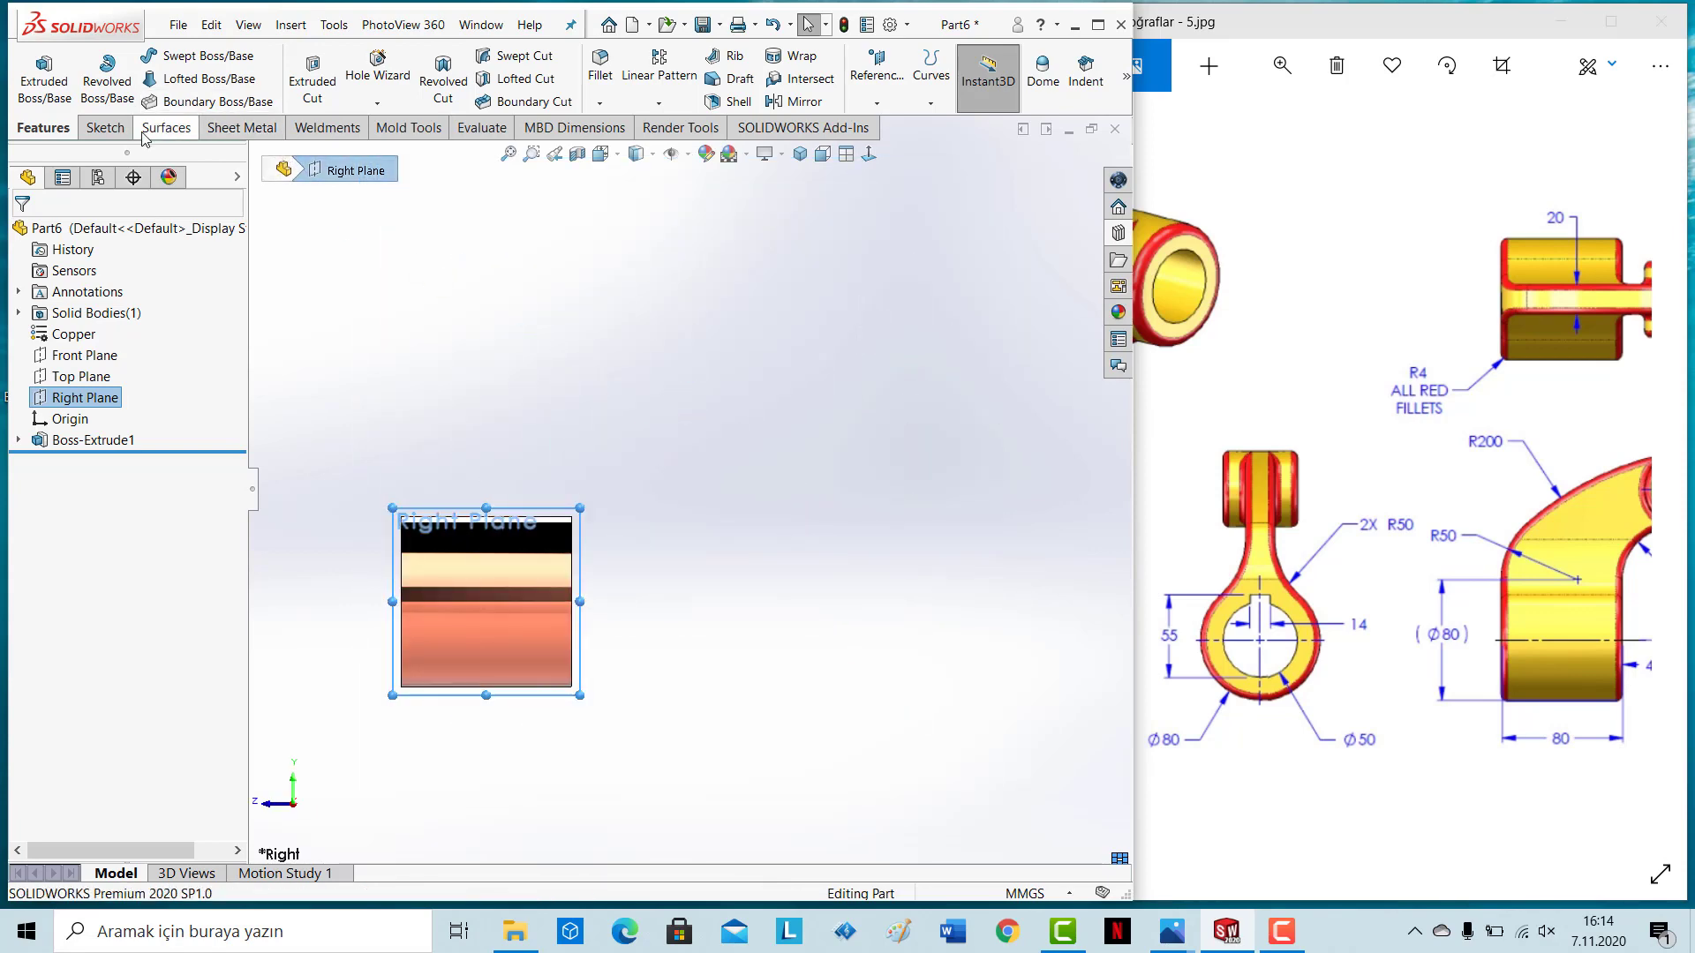
Step: Sketch two concentric circles above and right of the hub for the boss
{"action": "left_click", "coordinate": [103, 128]}
{"action": "left_click", "coordinate": [208, 56]}
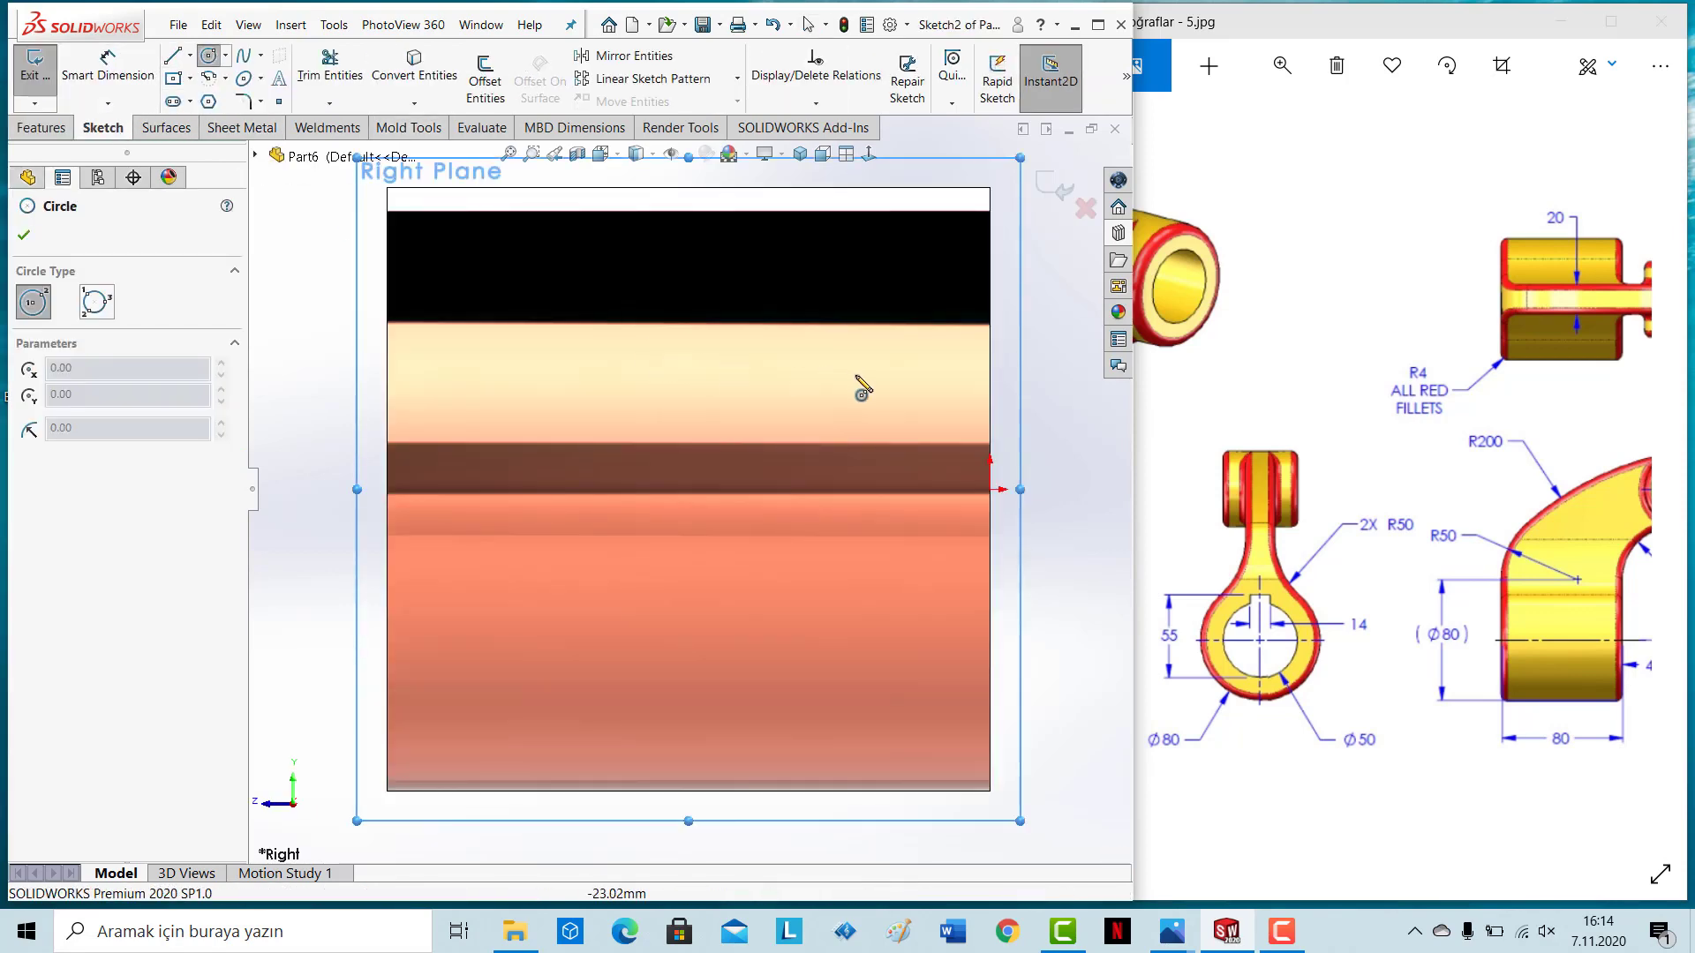
{"action": "left_click", "coordinate": [861, 320]}
{"action": "left_click", "coordinate": [883, 270]}
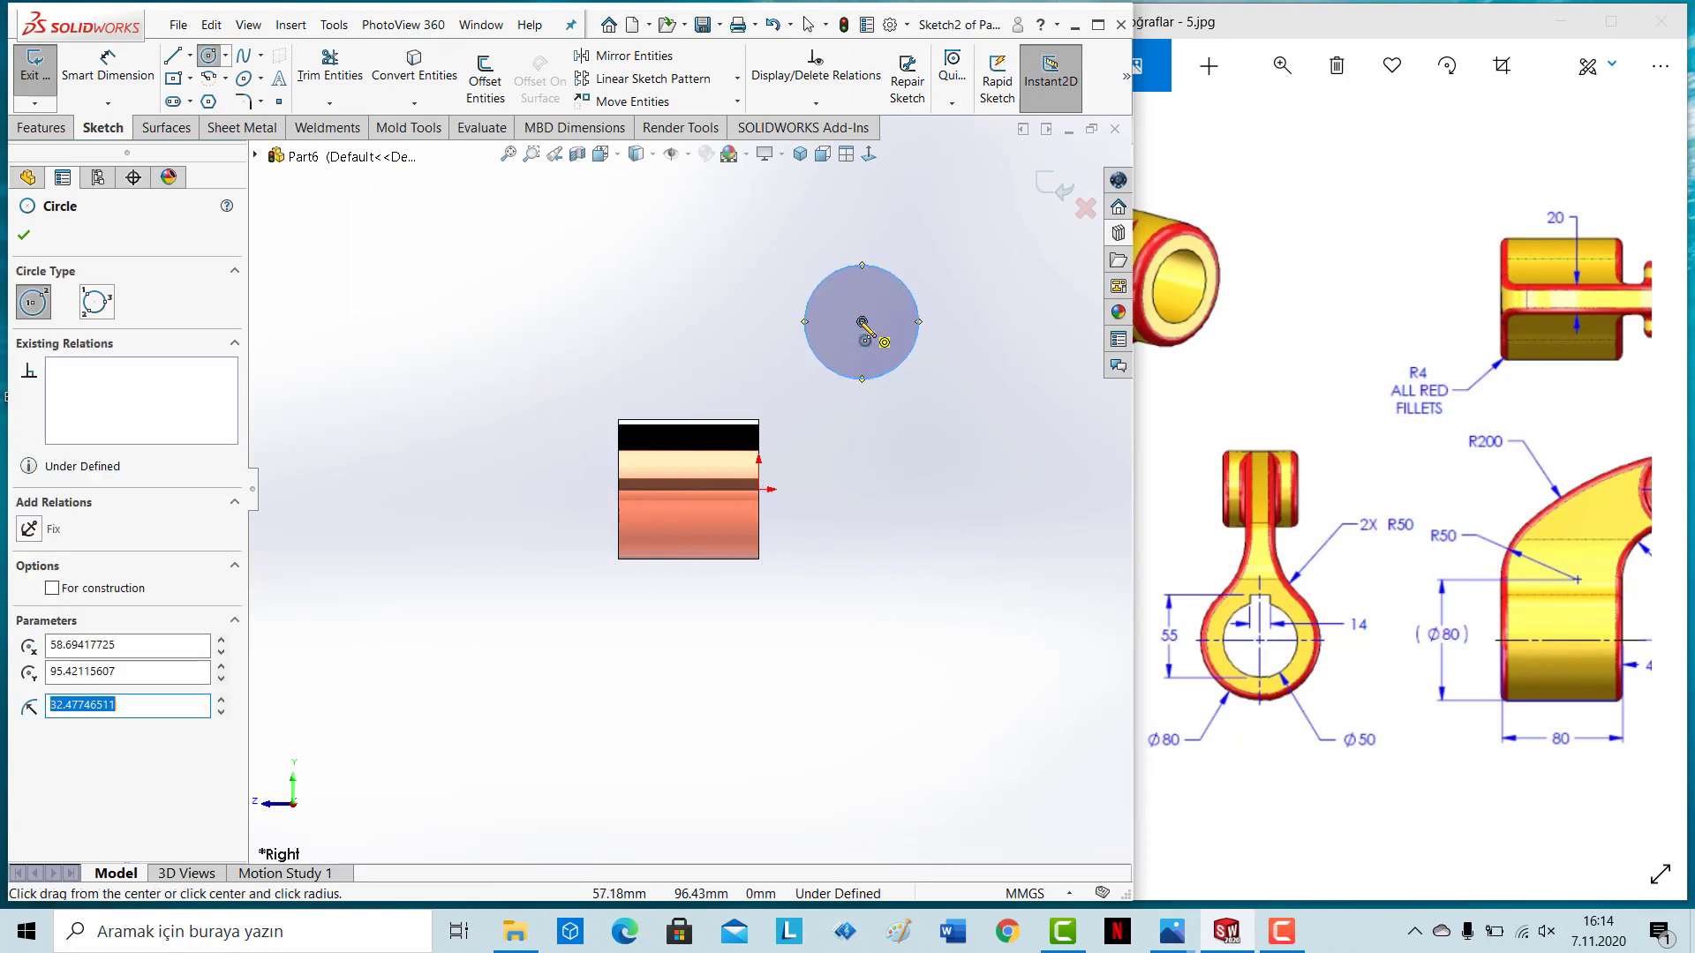
{"action": "left_click", "coordinate": [861, 321]}
{"action": "left_click", "coordinate": [868, 285]}
{"action": "key", "text": "Escape"}
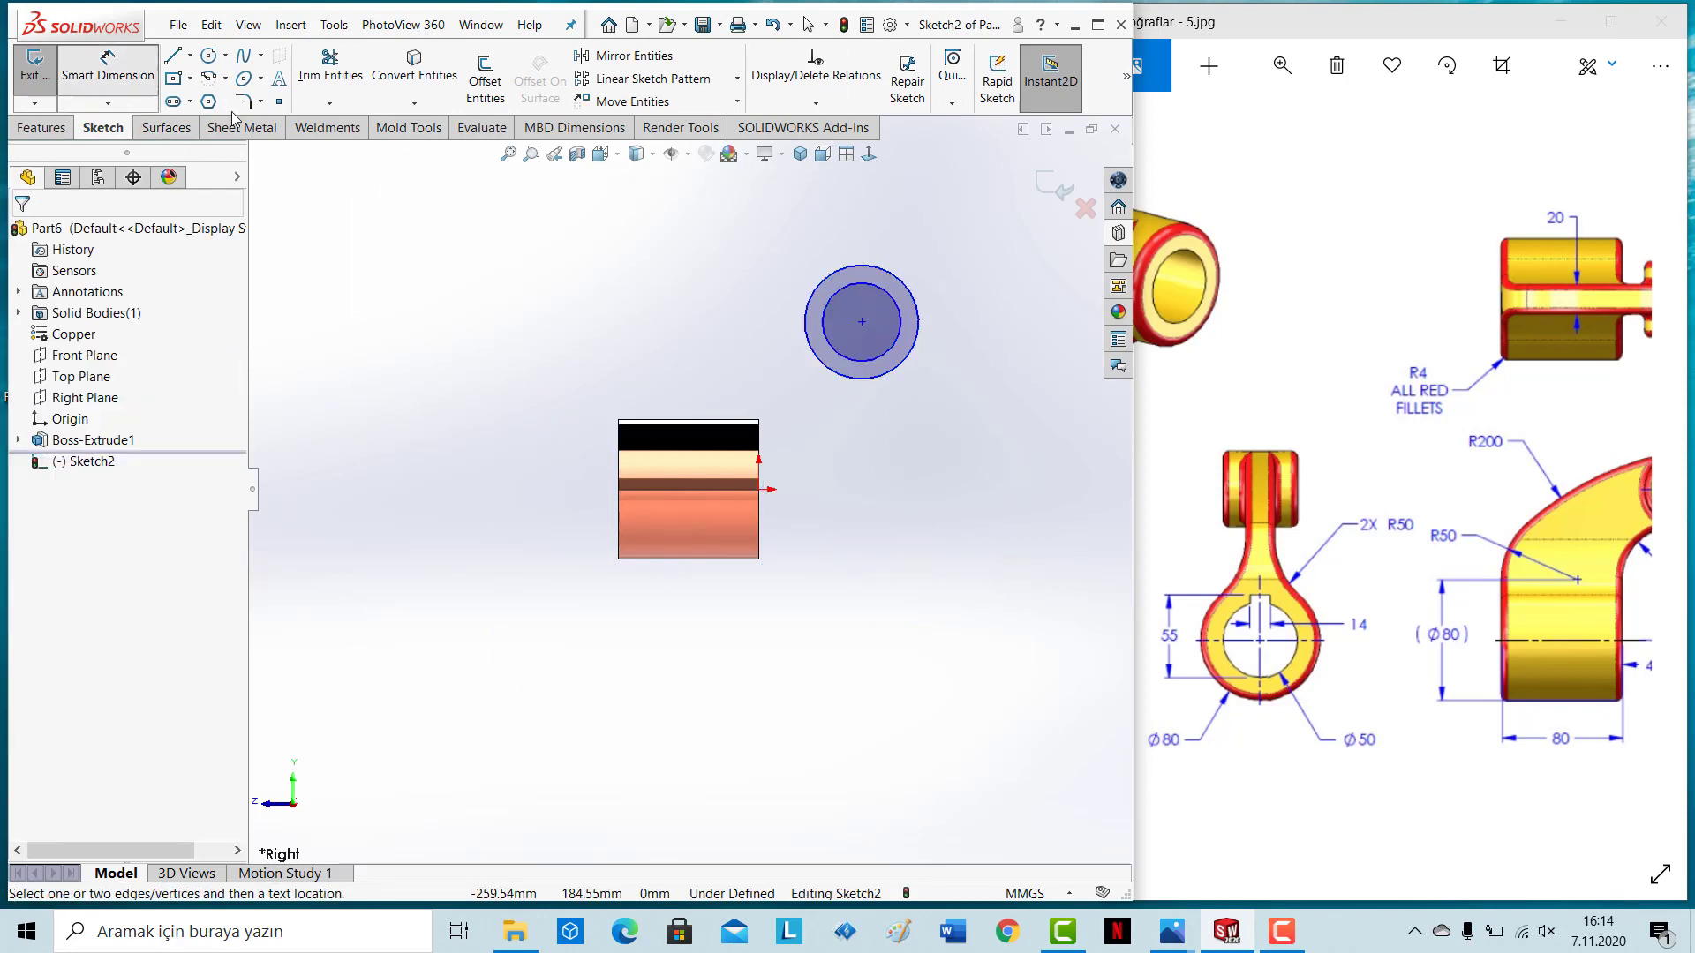
Step: Check the reference drawing, then dimension the boss circles ⌀50 and ⌀30
{"action": "left_click", "coordinate": [1591, 502]}
{"action": "scroll", "coordinate": [1595, 435], "scroll_direction": "right", "scroll_amount": 5}
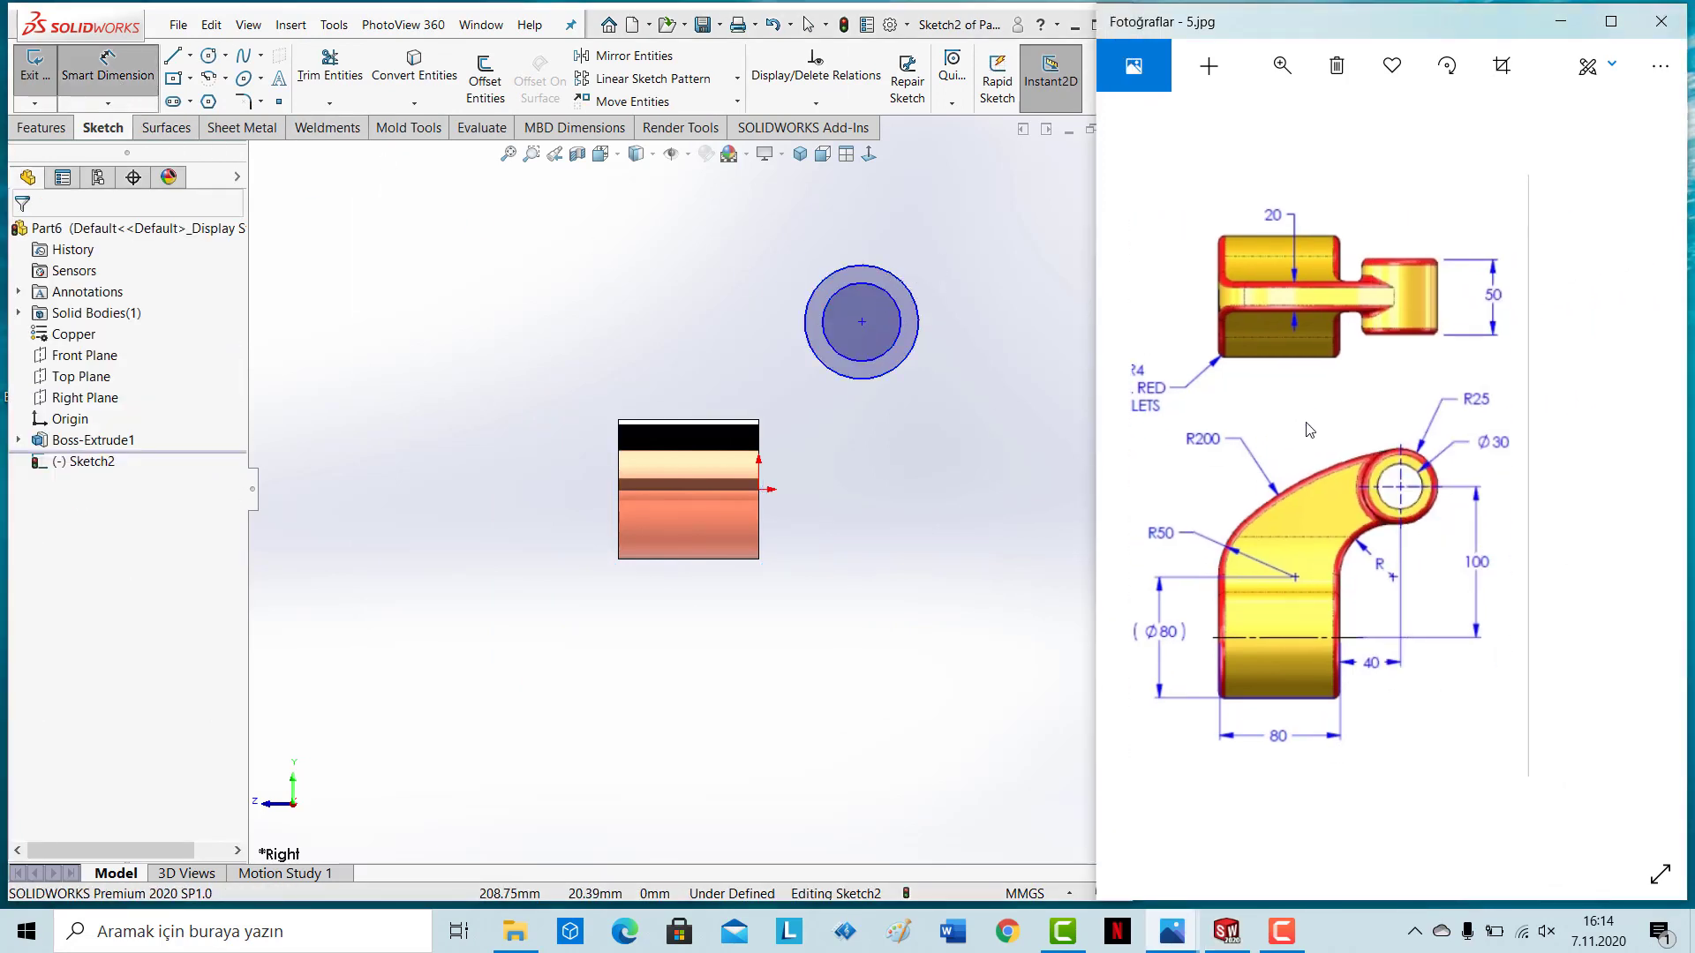
{"action": "left_click", "coordinate": [889, 294]}
{"action": "left_click", "coordinate": [938, 254]}
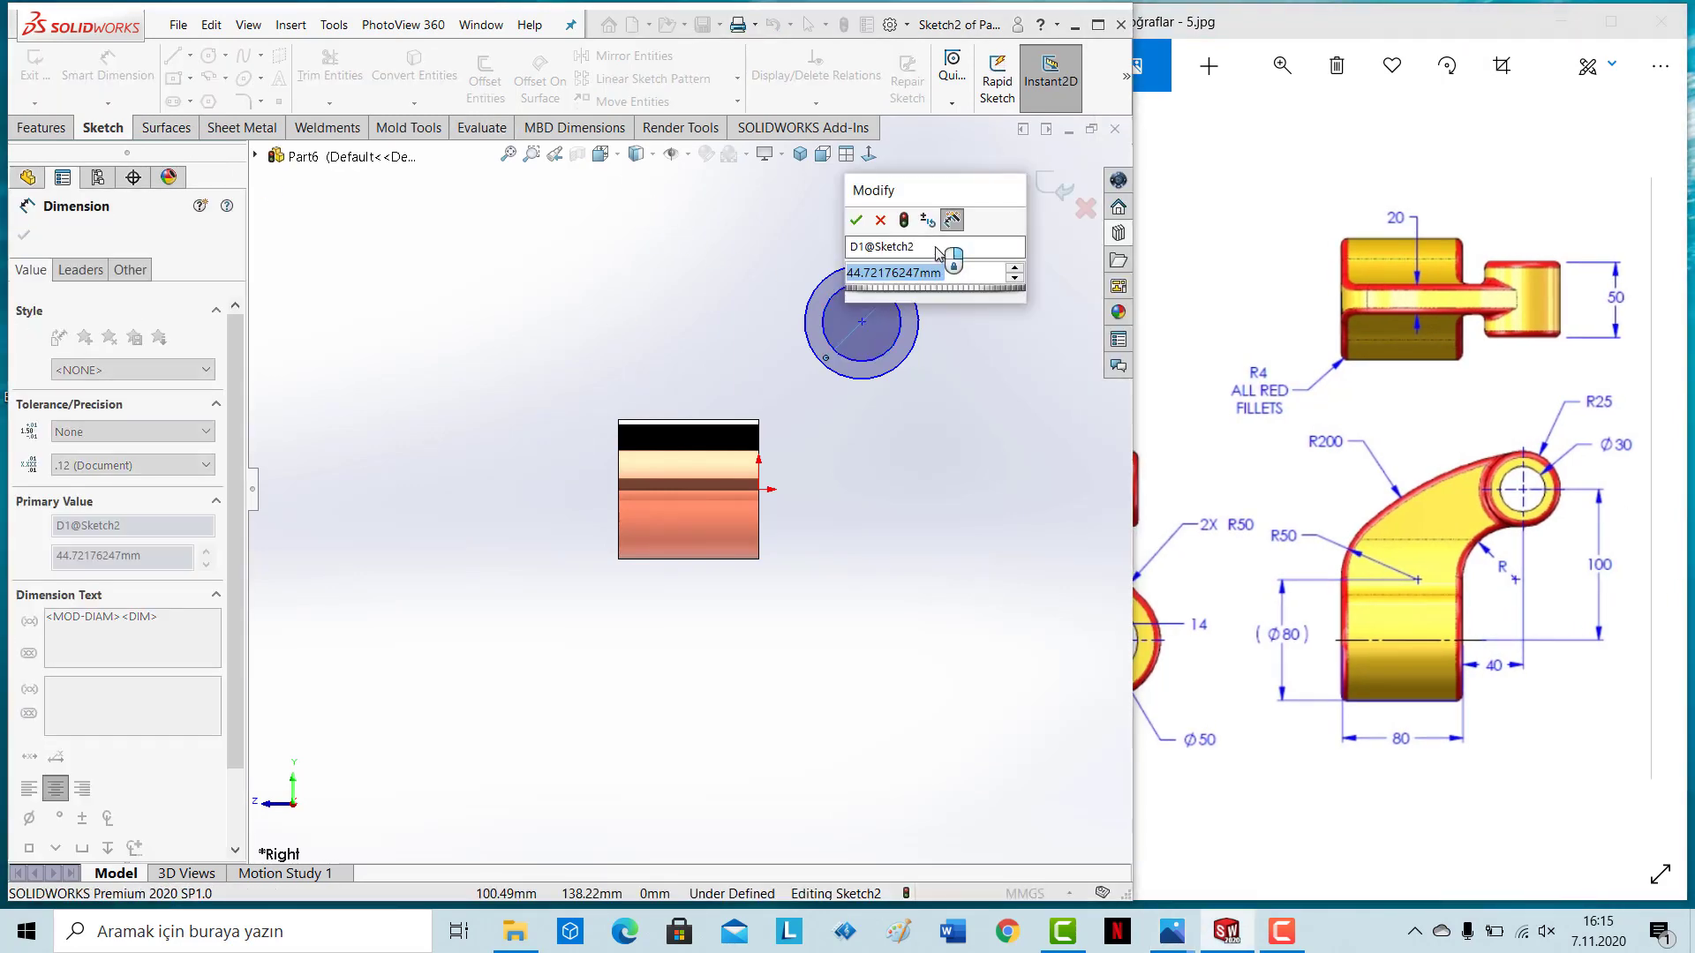
{"action": "type", "text": "50"}
{"action": "key", "text": "Return"}
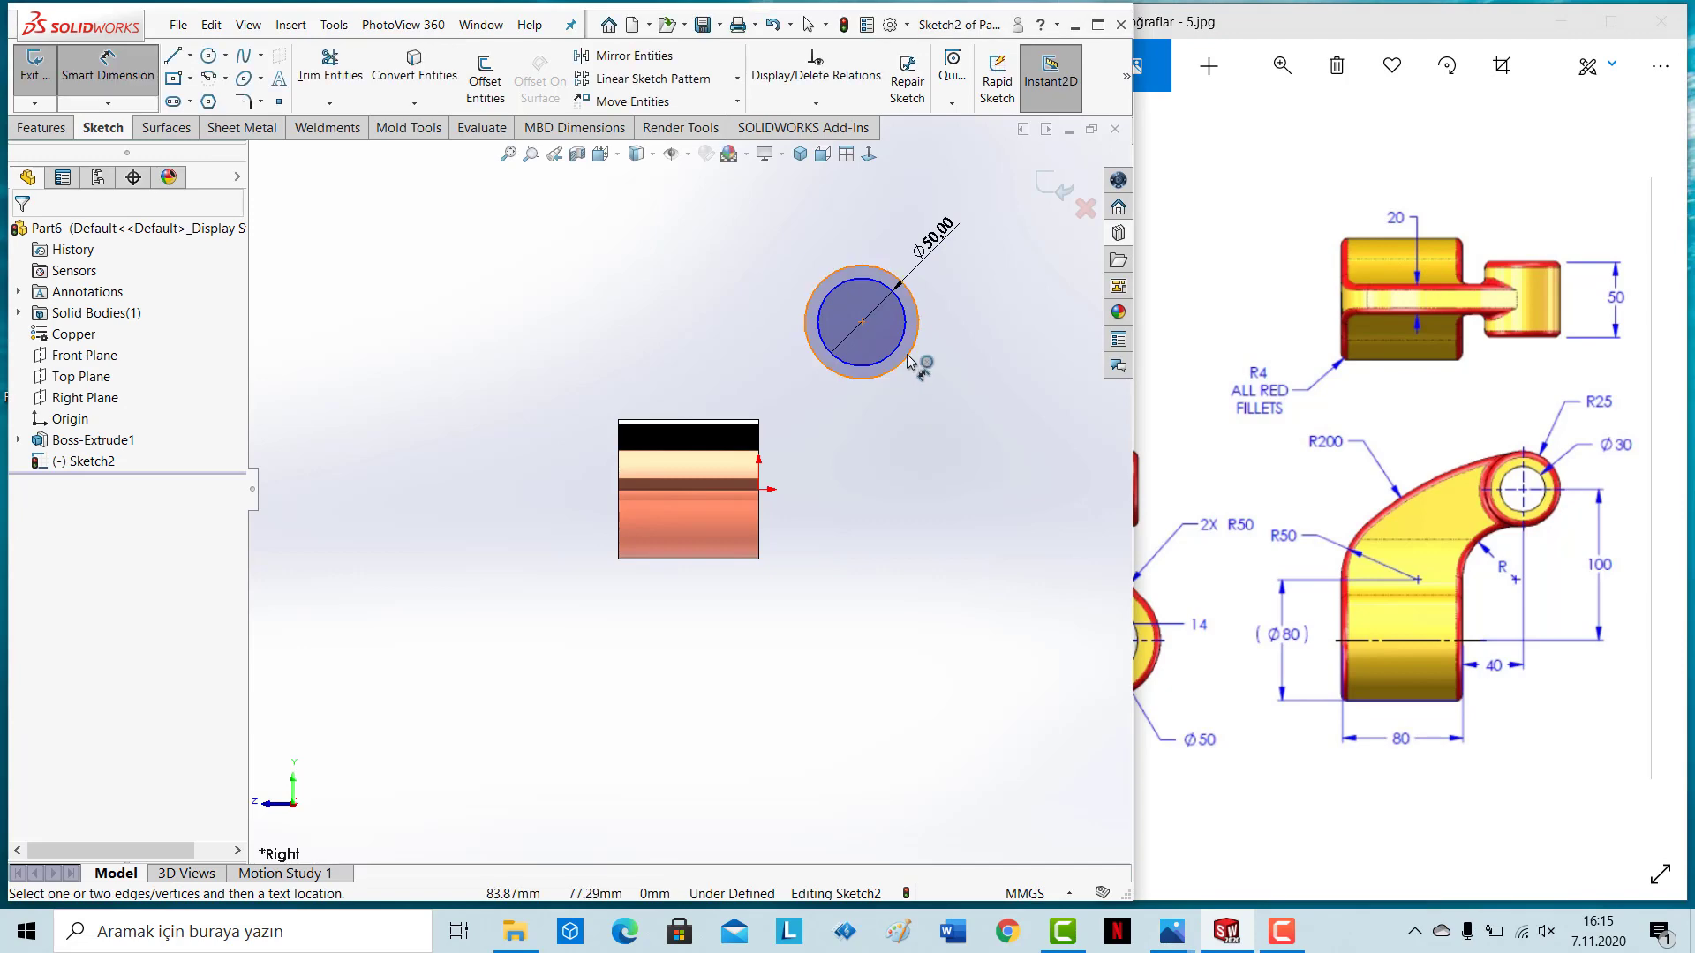
{"action": "left_click", "coordinate": [900, 361]}
{"action": "left_click", "coordinate": [984, 393]}
{"action": "type", "text": "30"}
{"action": "key", "text": "Return"}
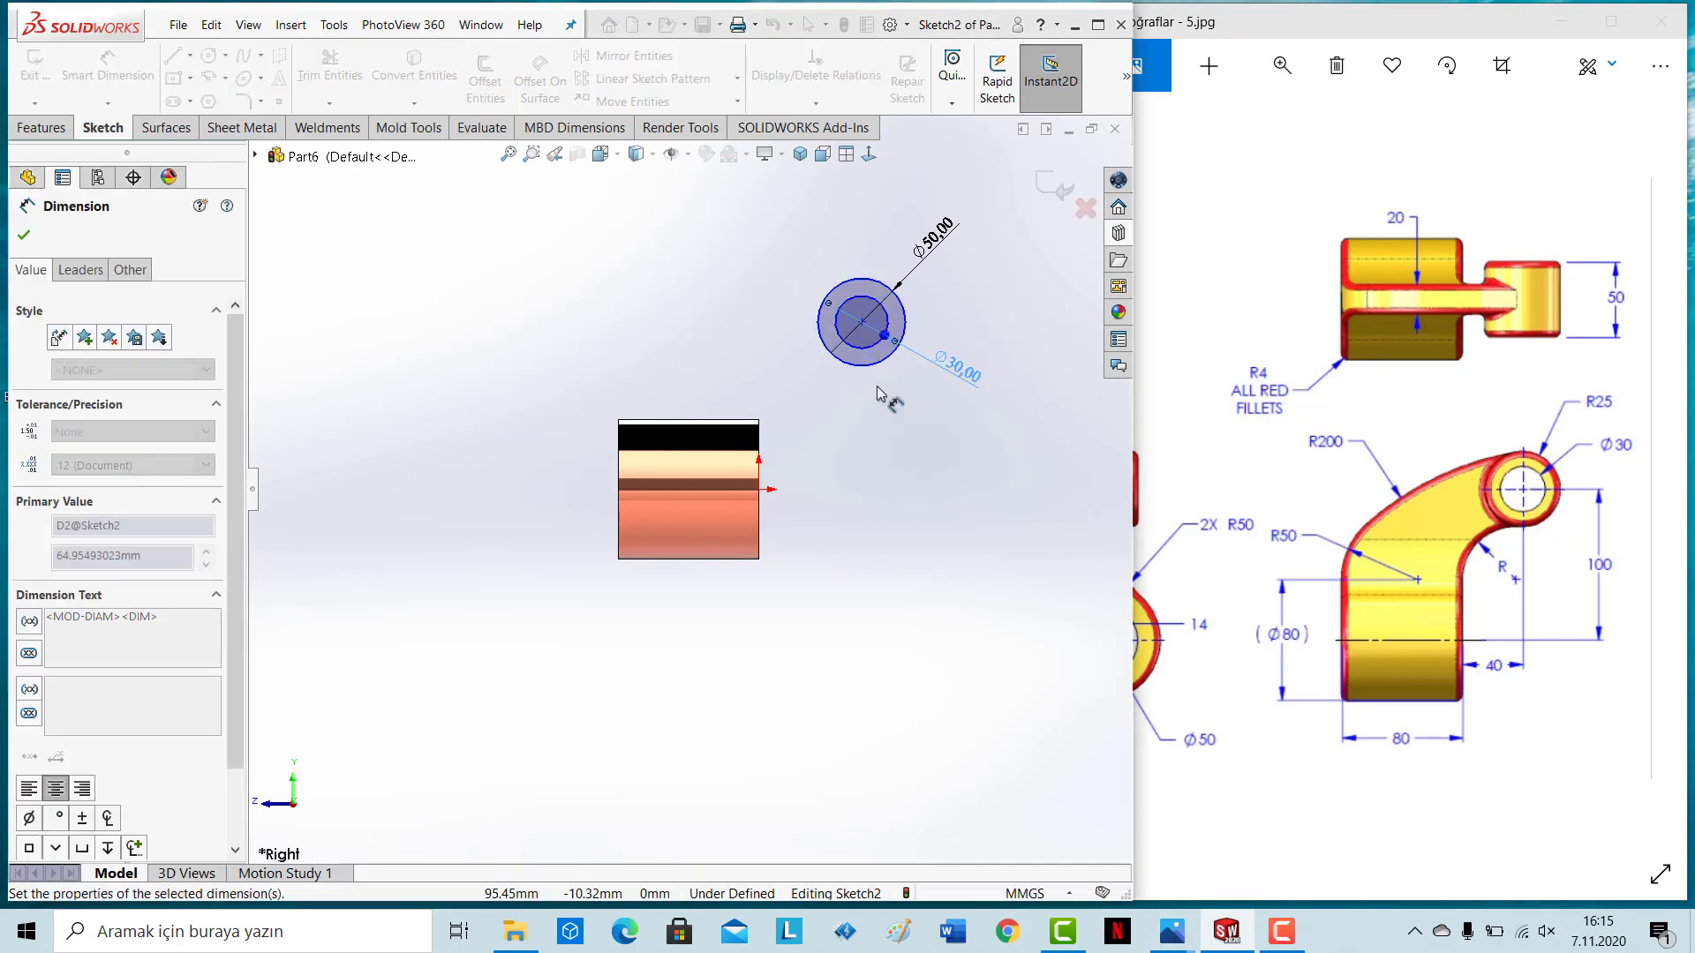
Step: Locate the boss centre 40 mm horizontally and 100 mm vertically from the hub point
{"action": "left_click", "coordinate": [760, 490]}
{"action": "left_click", "coordinate": [862, 323]}
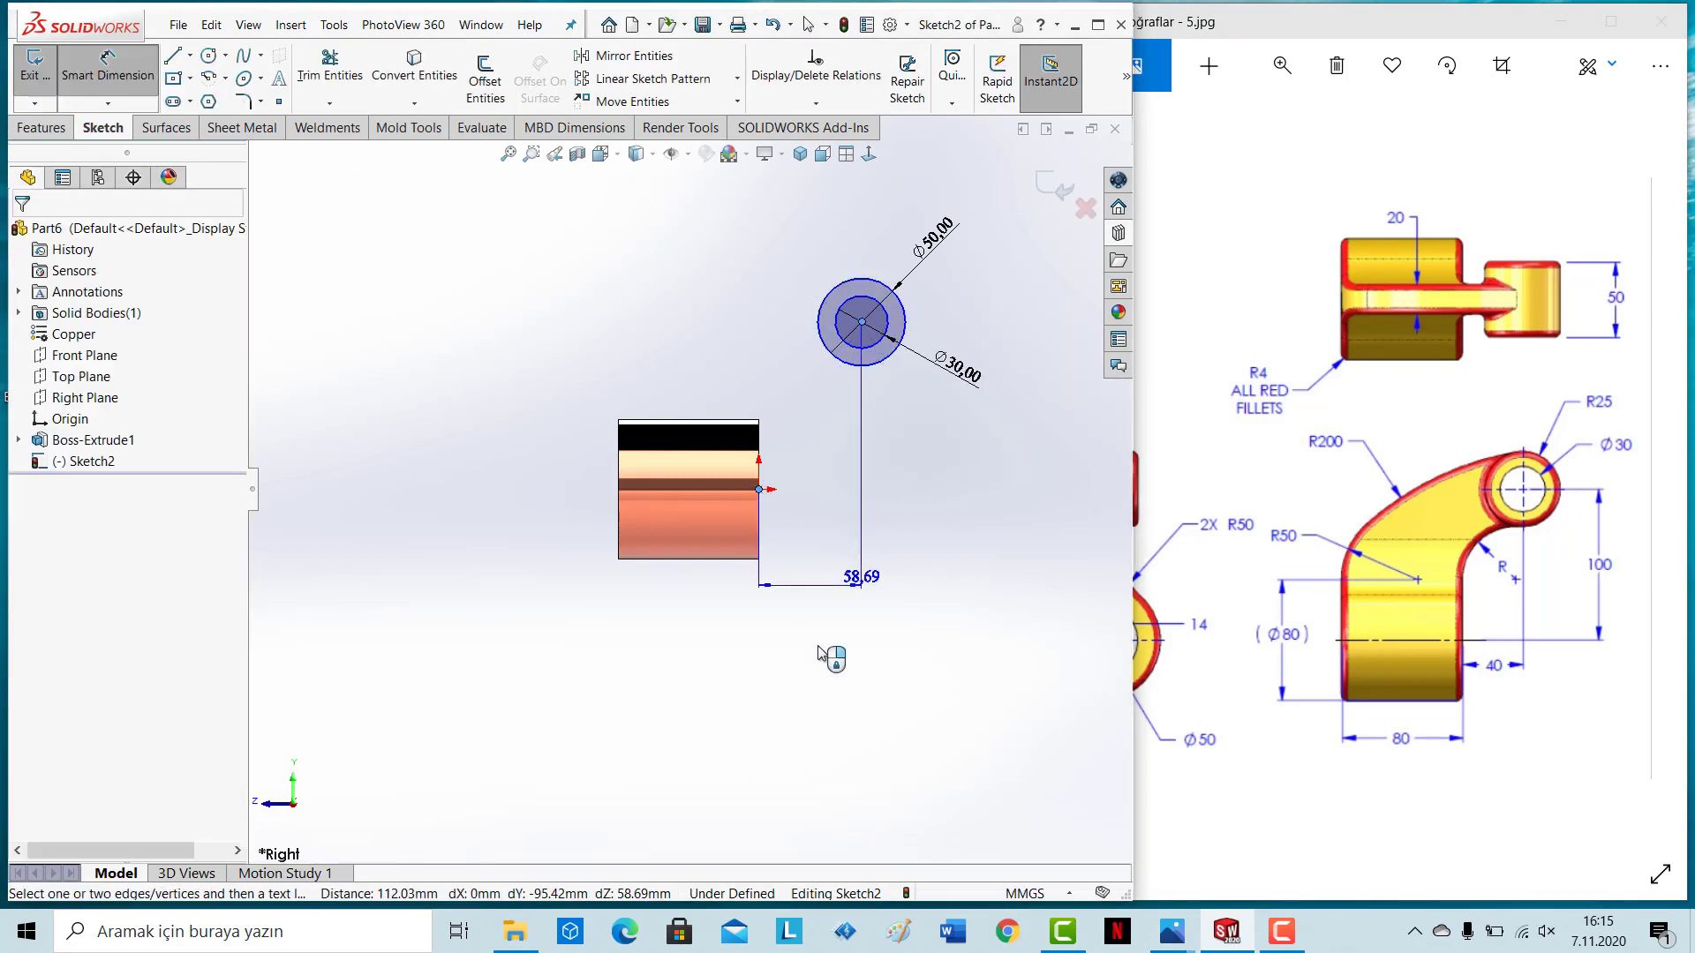
{"action": "left_click", "coordinate": [816, 706]}
{"action": "type", "text": "40"}
{"action": "key", "text": "Return"}
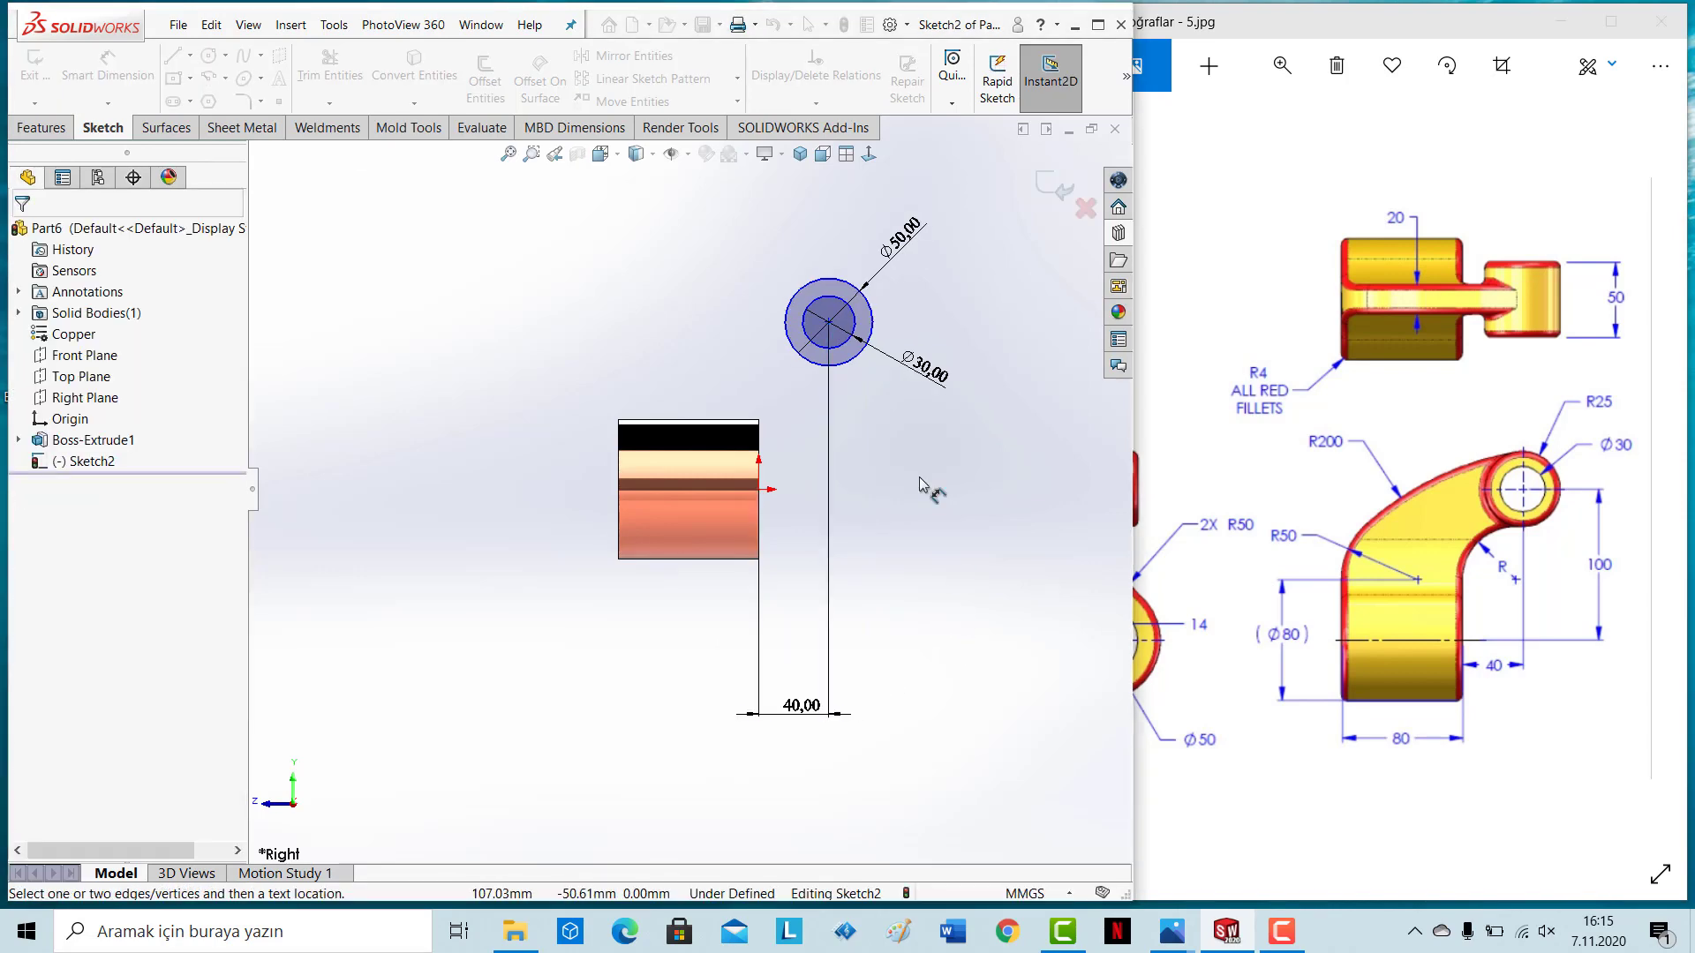
{"action": "left_click", "coordinate": [829, 323]}
{"action": "left_click", "coordinate": [759, 489]}
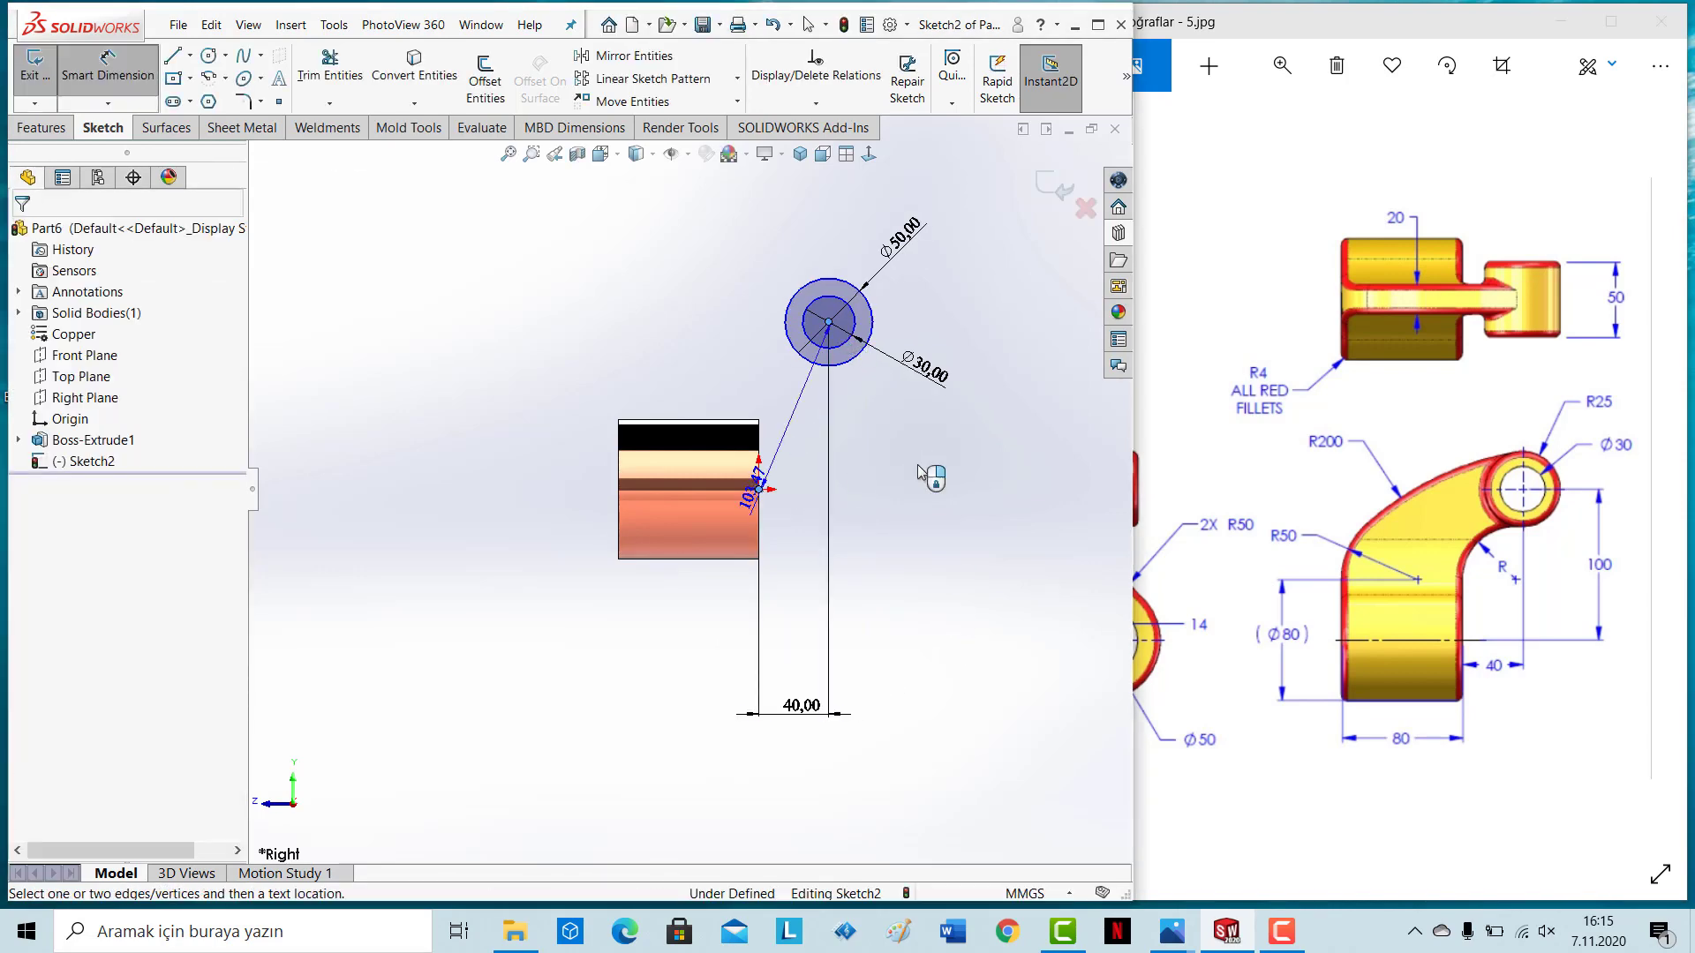
{"action": "left_click", "coordinate": [1014, 426]}
{"action": "type", "text": "100"}
{"action": "key", "text": "Return"}
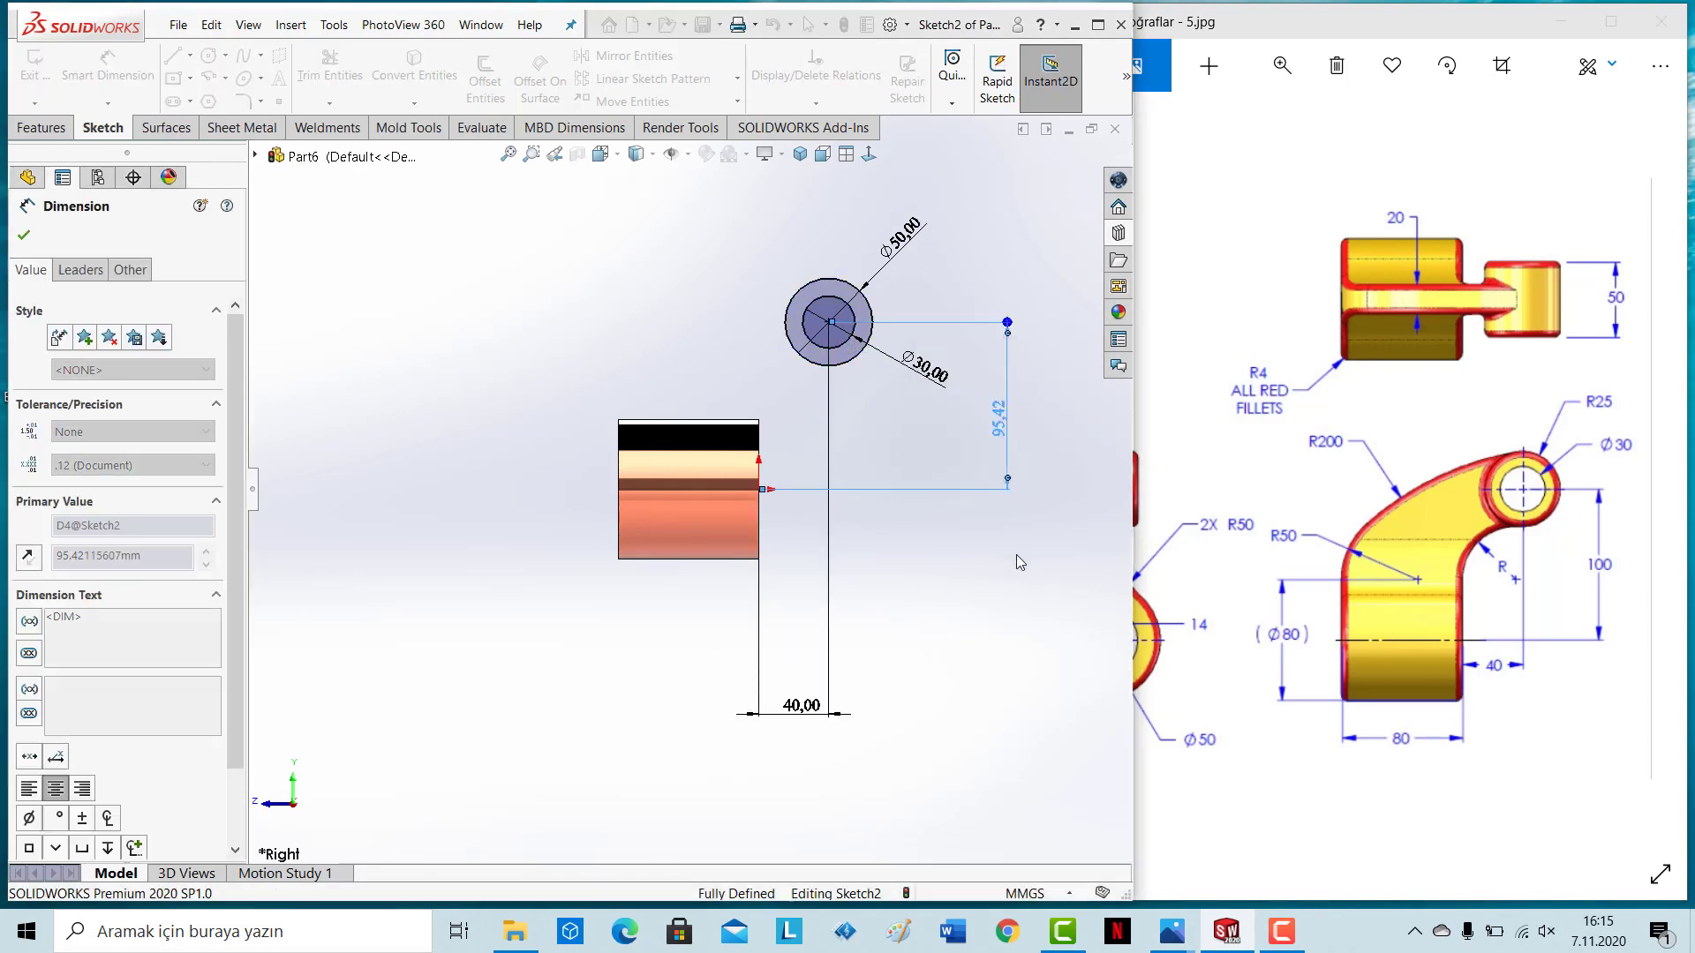
Step: Extrude the boss ring 70 mm with a Mid Plane end condition
{"action": "left_click", "coordinate": [40, 128]}
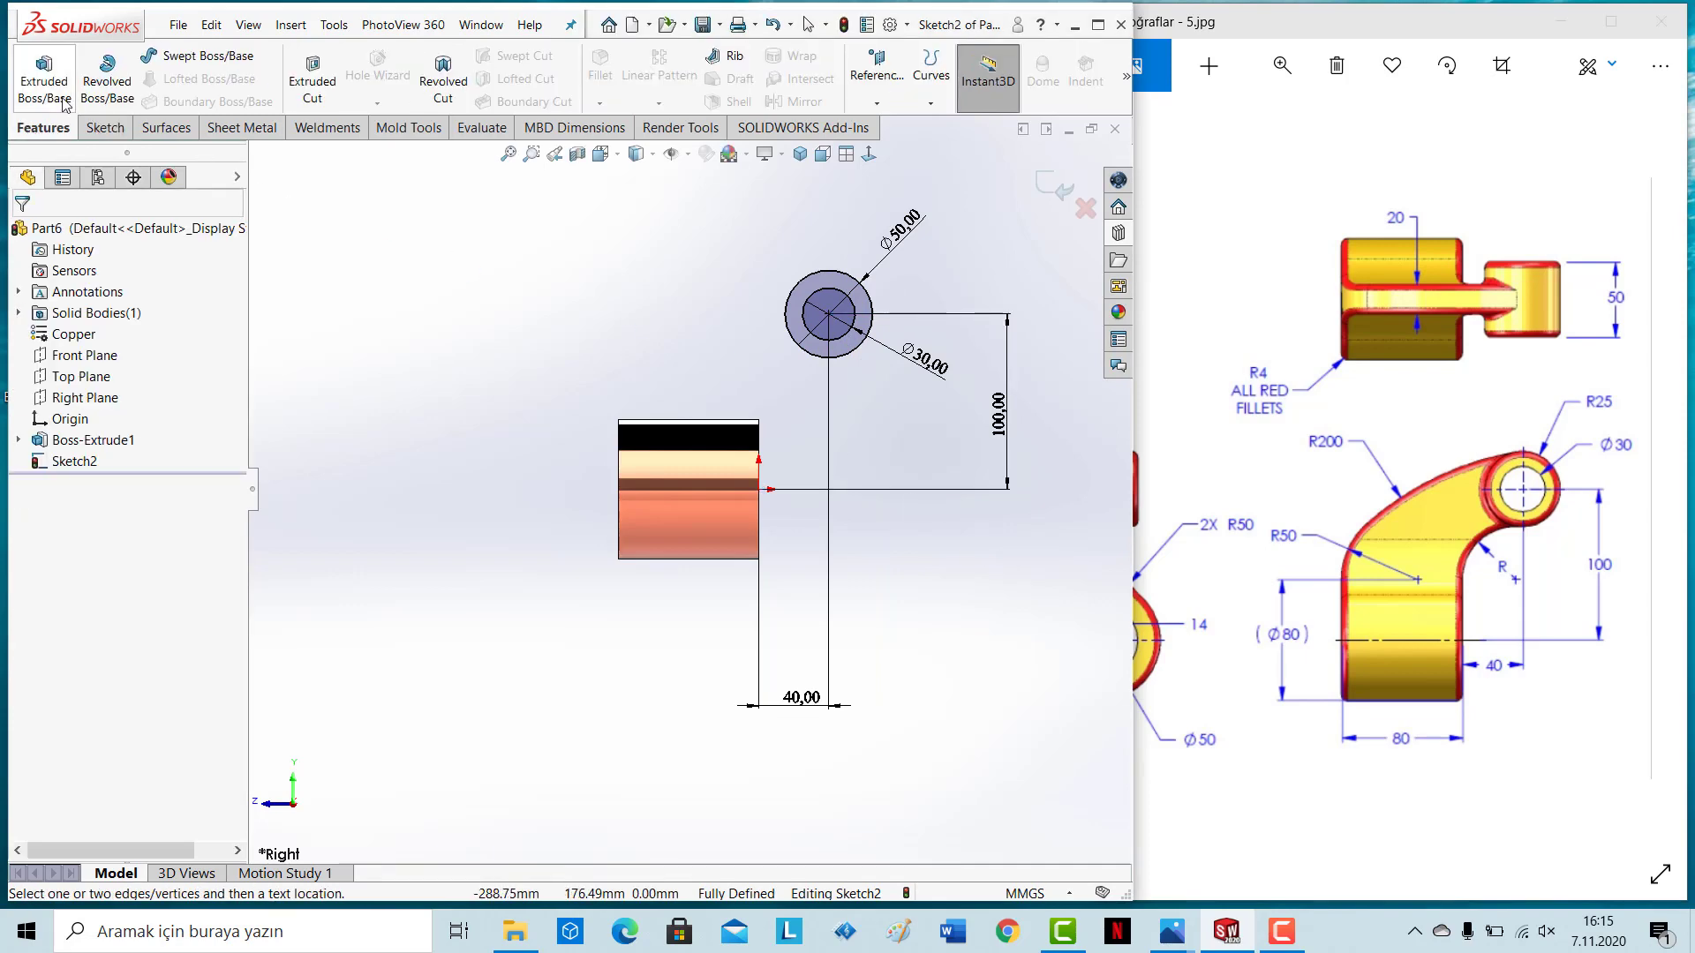
{"action": "left_click", "coordinate": [44, 75]}
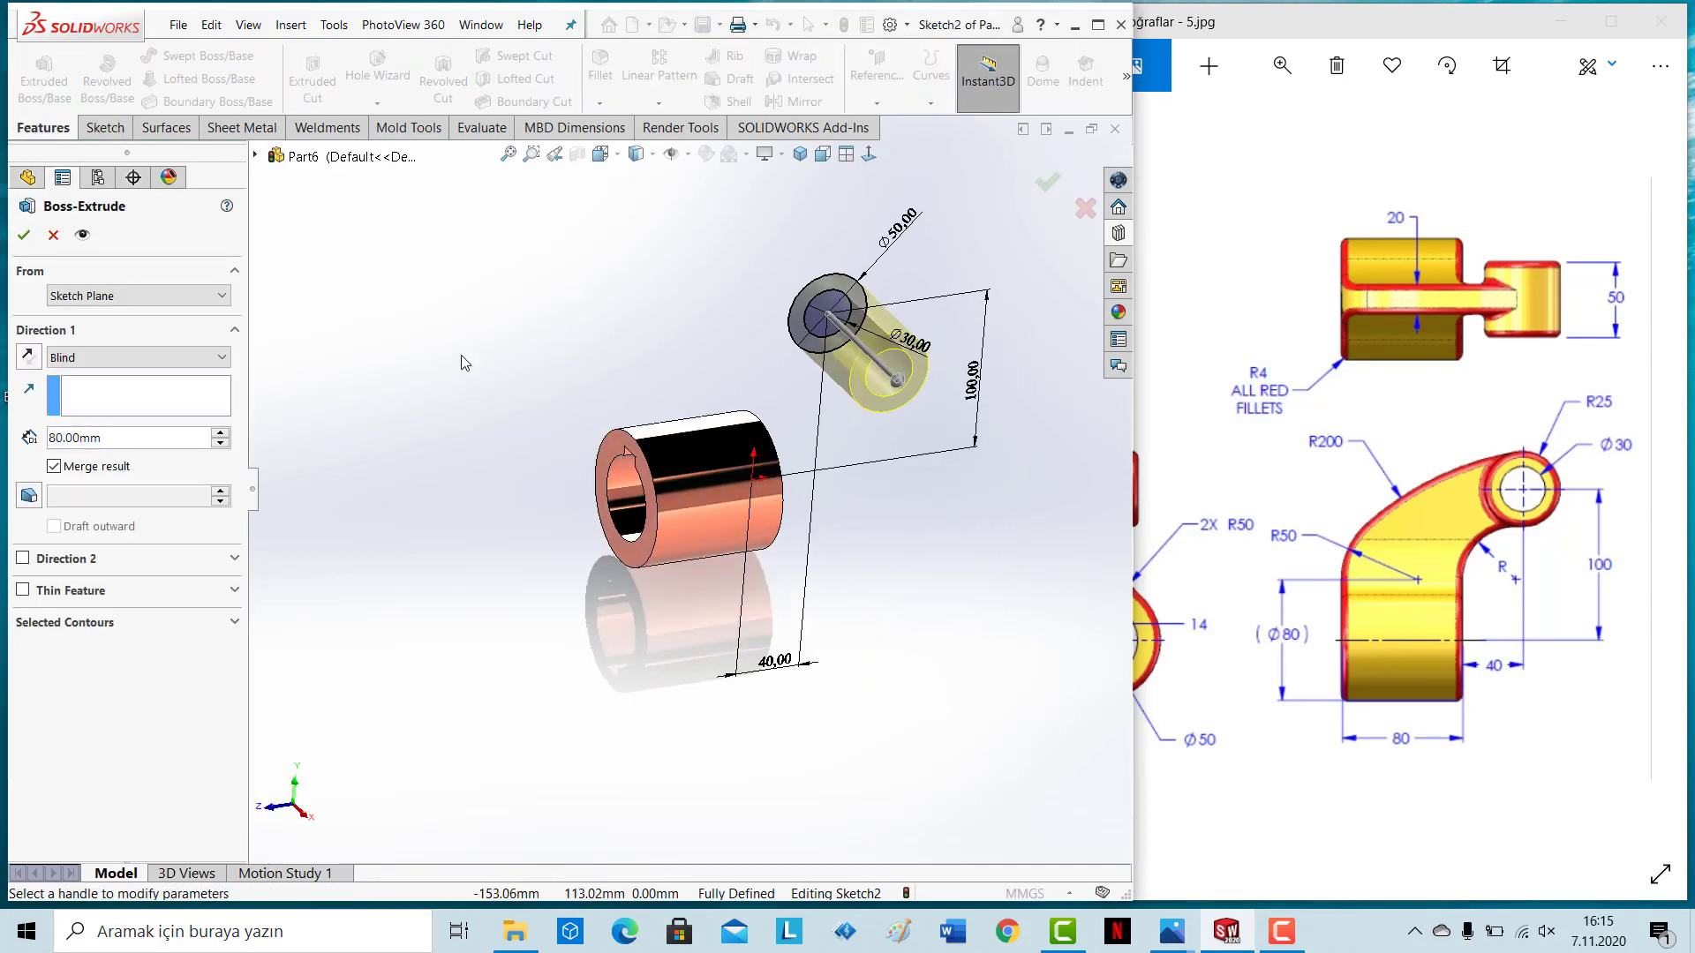
{"action": "left_click", "coordinate": [132, 360]}
{"action": "left_click", "coordinate": [97, 464]}
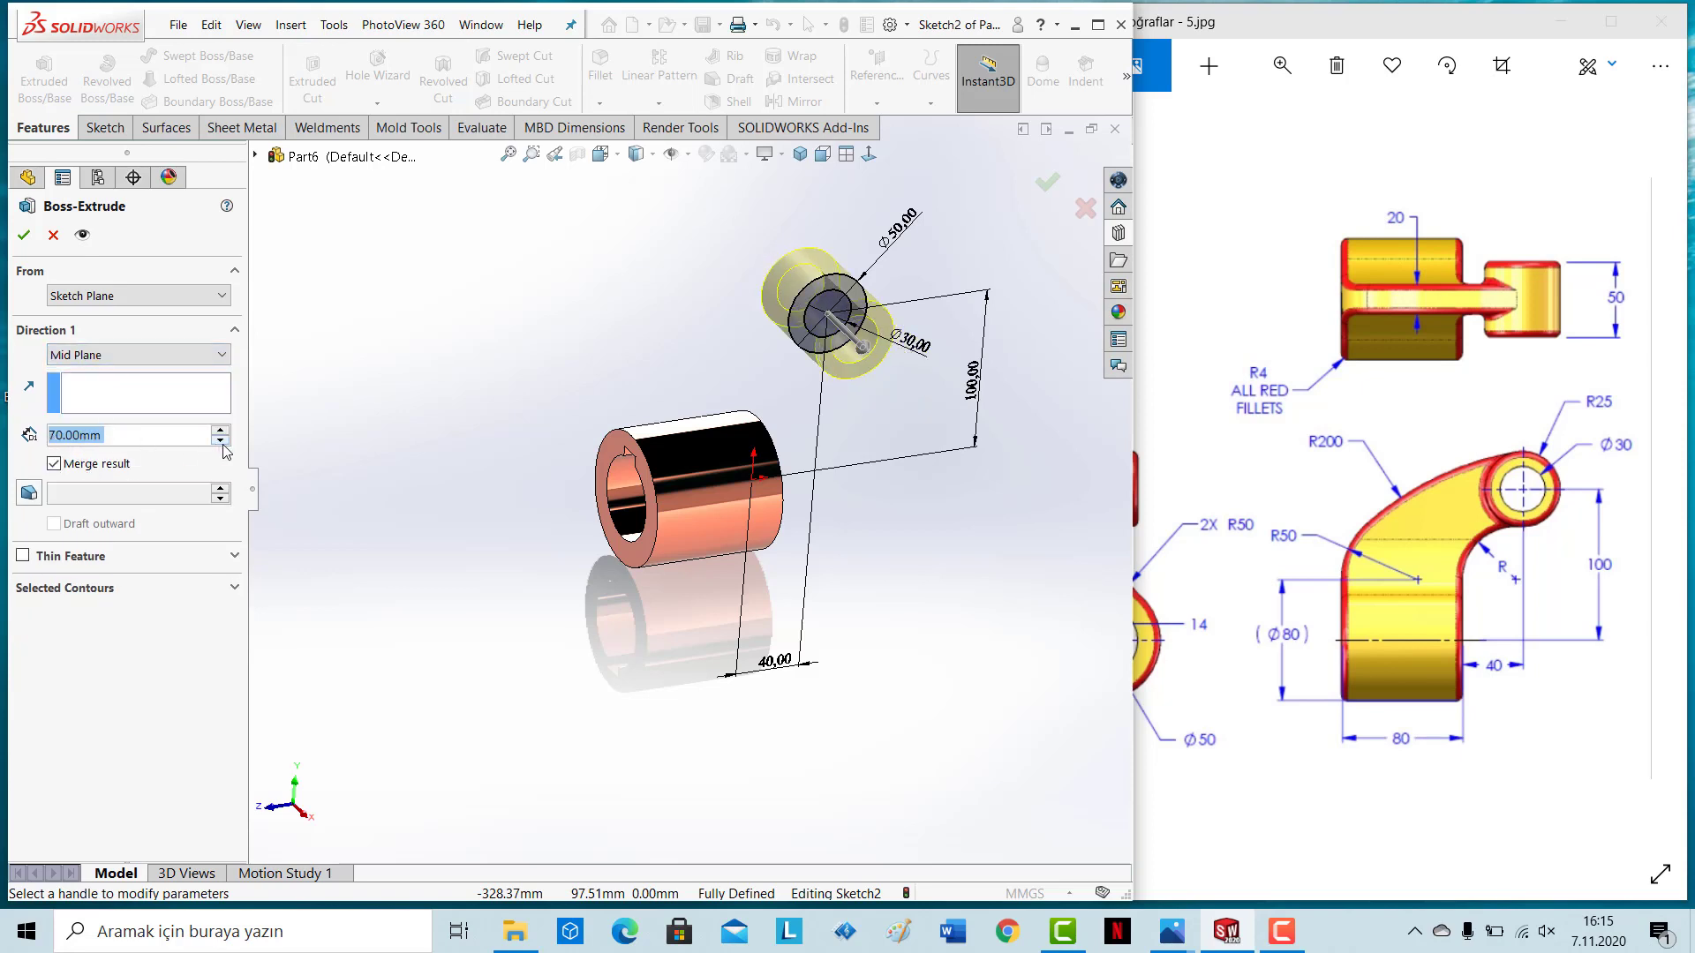
{"action": "left_click", "coordinate": [25, 235]}
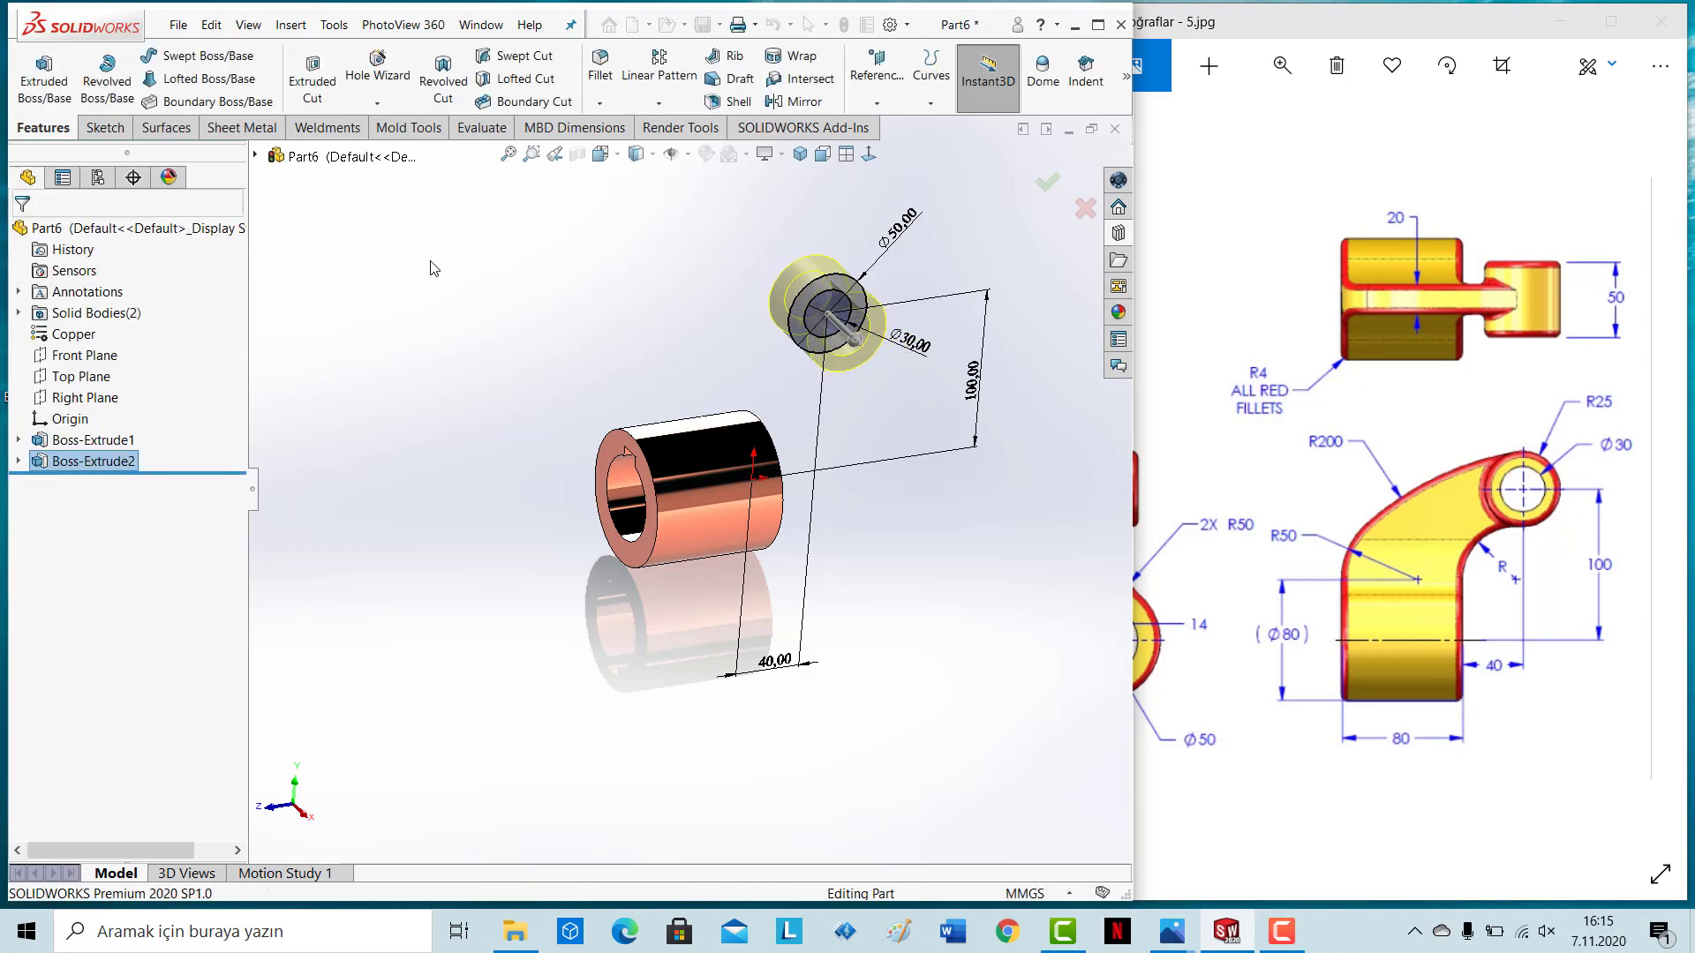
Step: On the Right Plane viewed Normal To, draw a line across the hub's top
{"action": "left_click", "coordinate": [85, 356]}
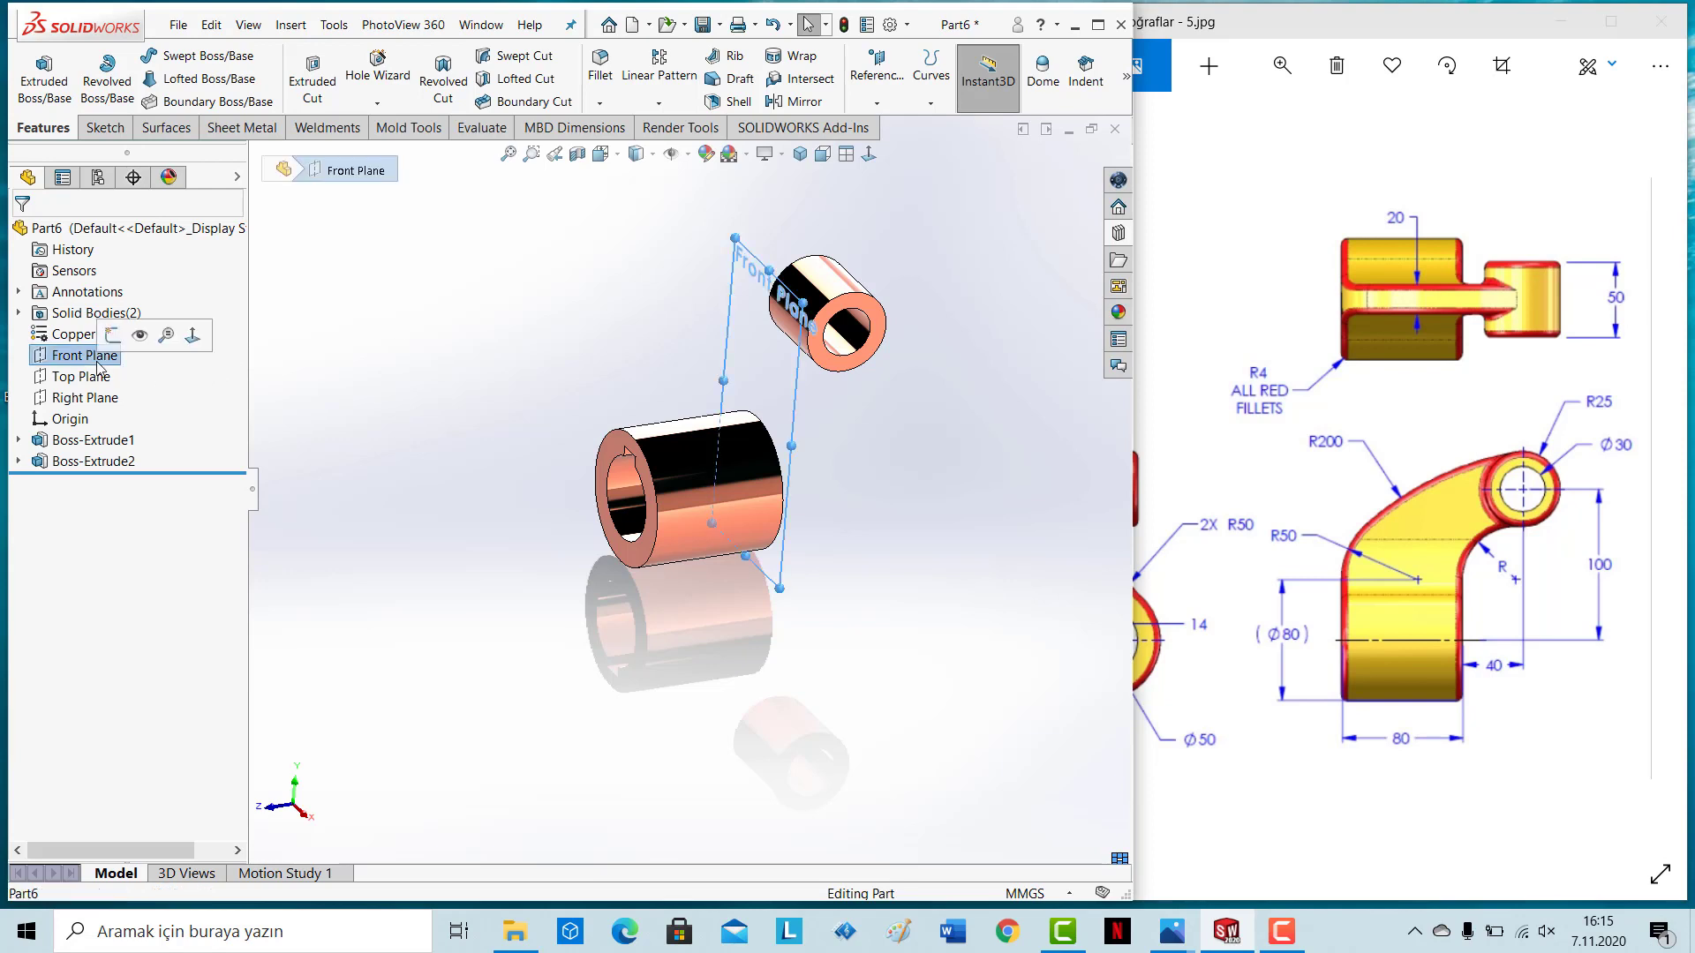
{"action": "left_click", "coordinate": [85, 397]}
{"action": "left_click", "coordinate": [869, 156]}
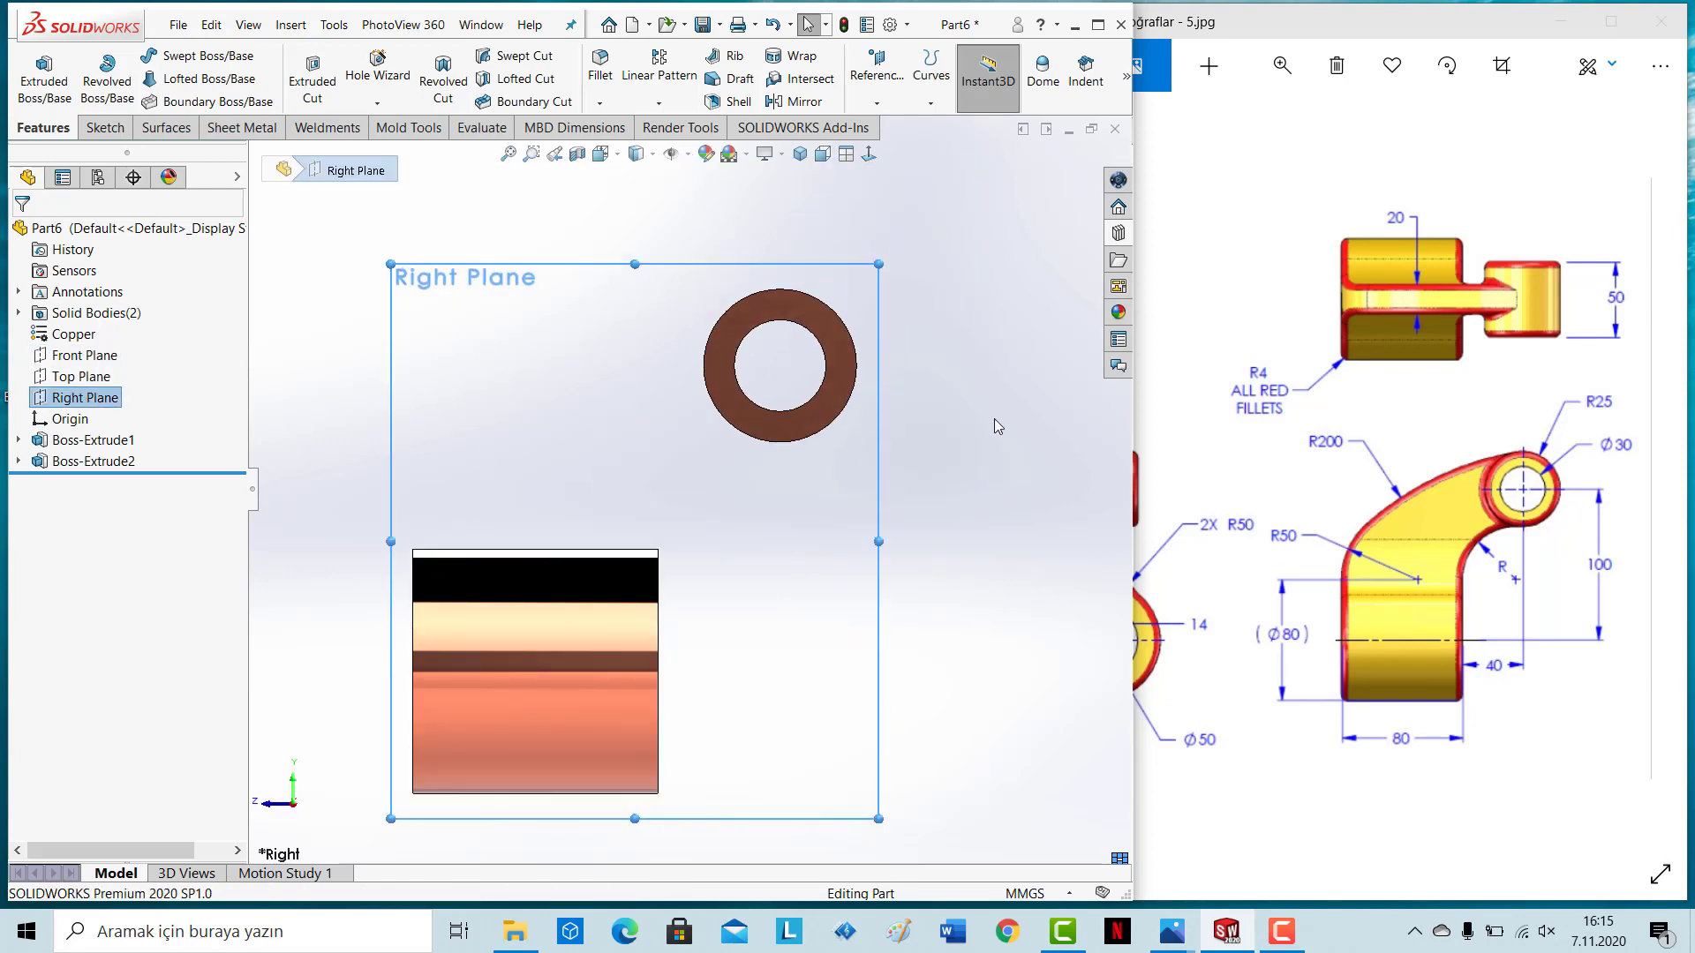
{"action": "left_click", "coordinate": [103, 127]}
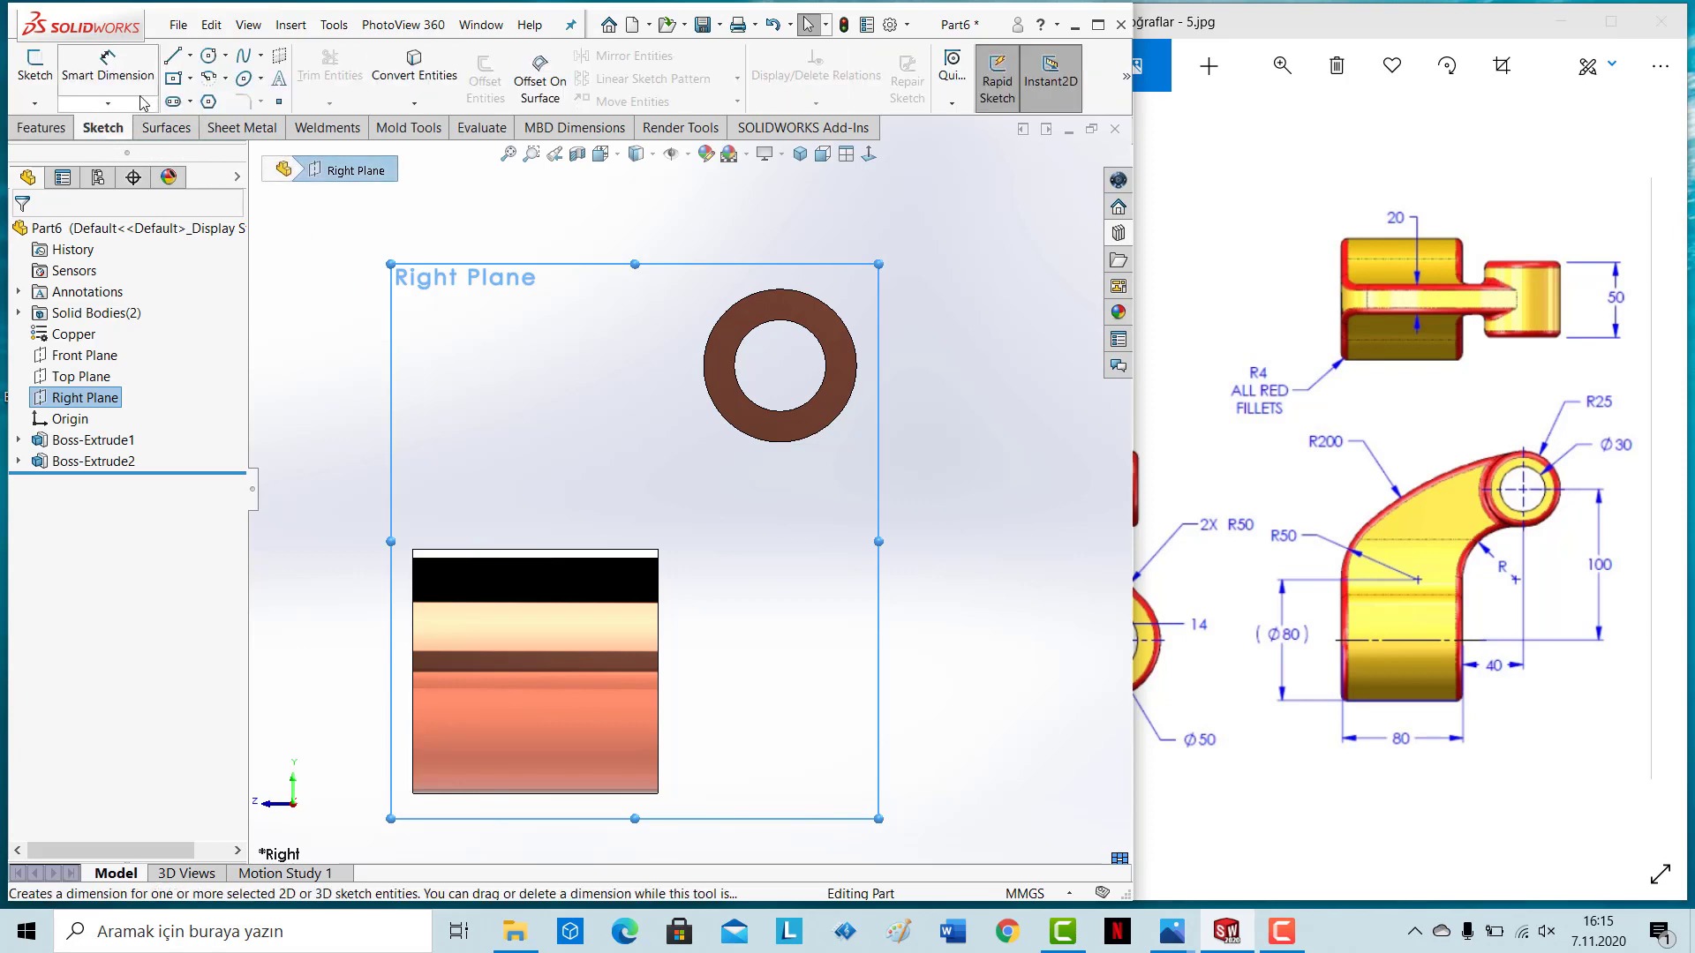
{"action": "left_click", "coordinate": [173, 56]}
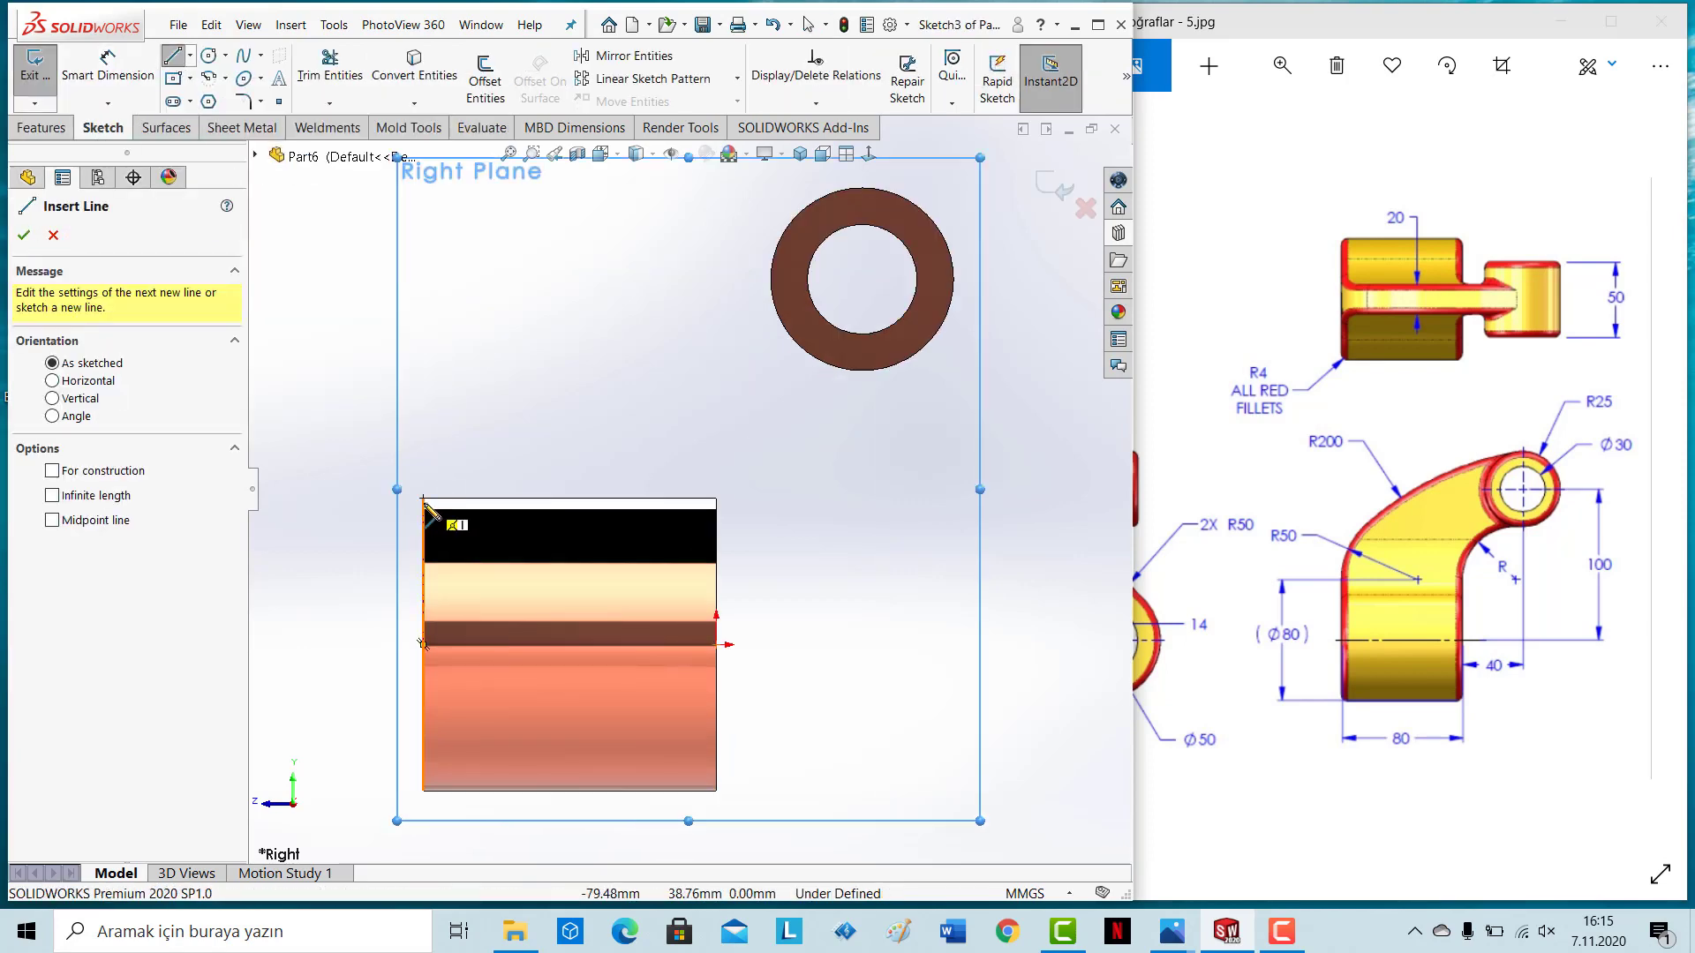
{"action": "left_click", "coordinate": [424, 501]}
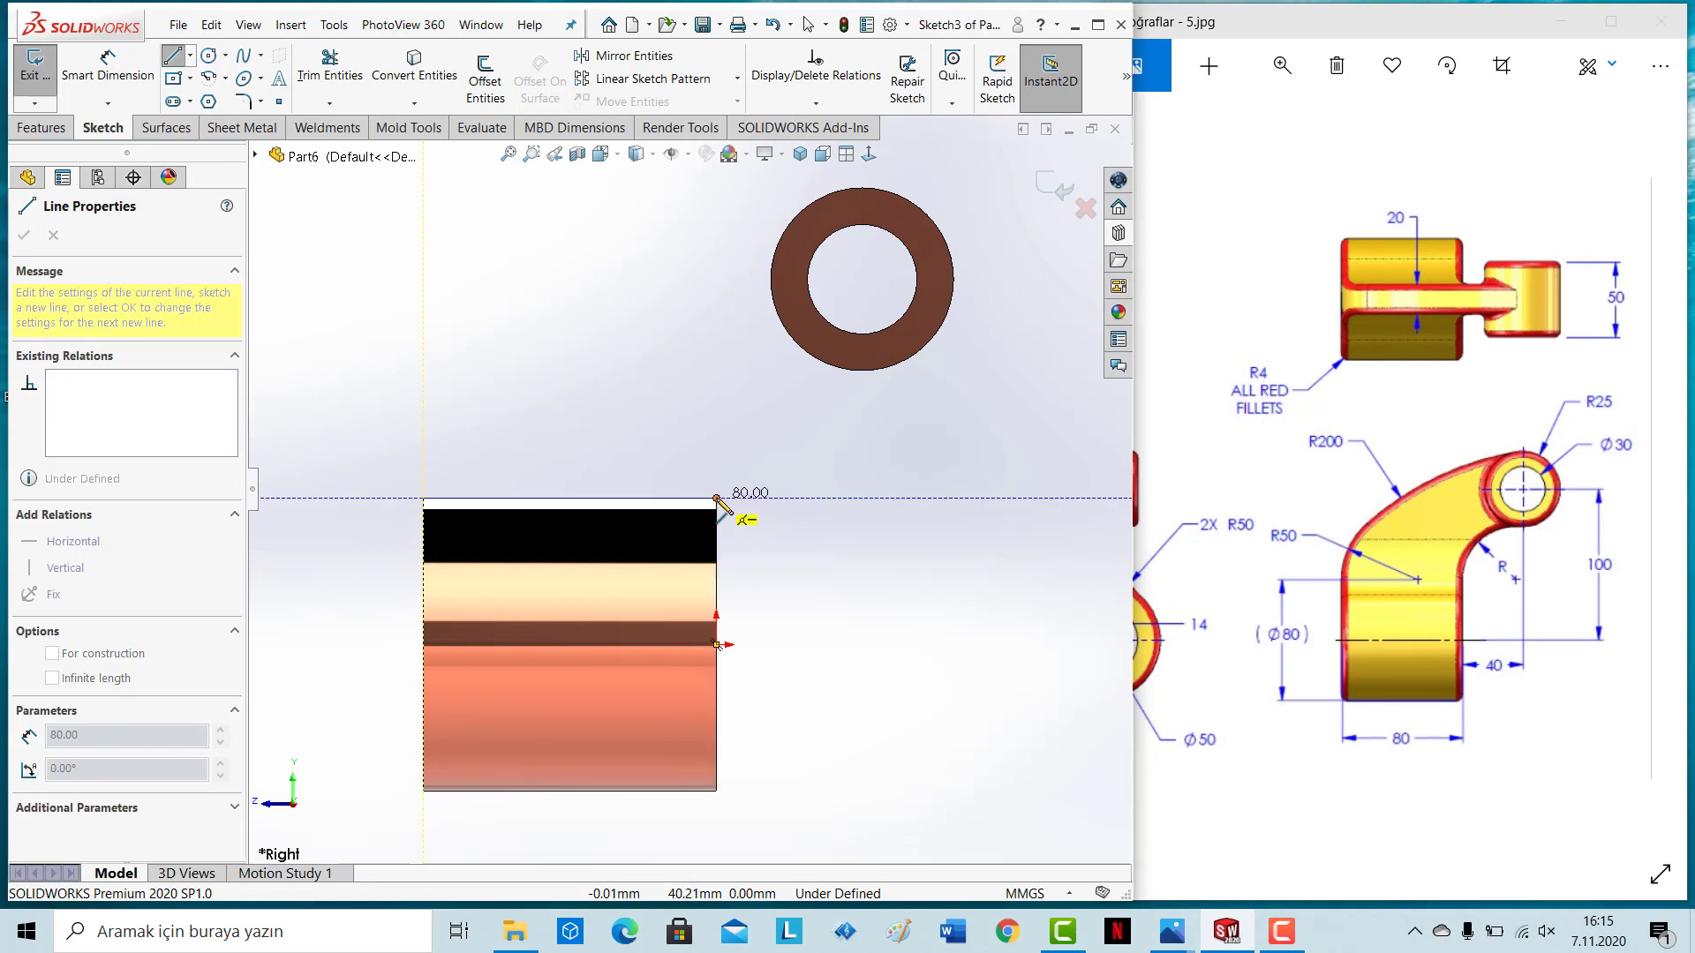
{"action": "left_click", "coordinate": [717, 499]}
{"action": "key", "text": "Escape"}
{"action": "scroll", "coordinate": [718, 500], "scroll_direction": "down", "scroll_amount": 2}
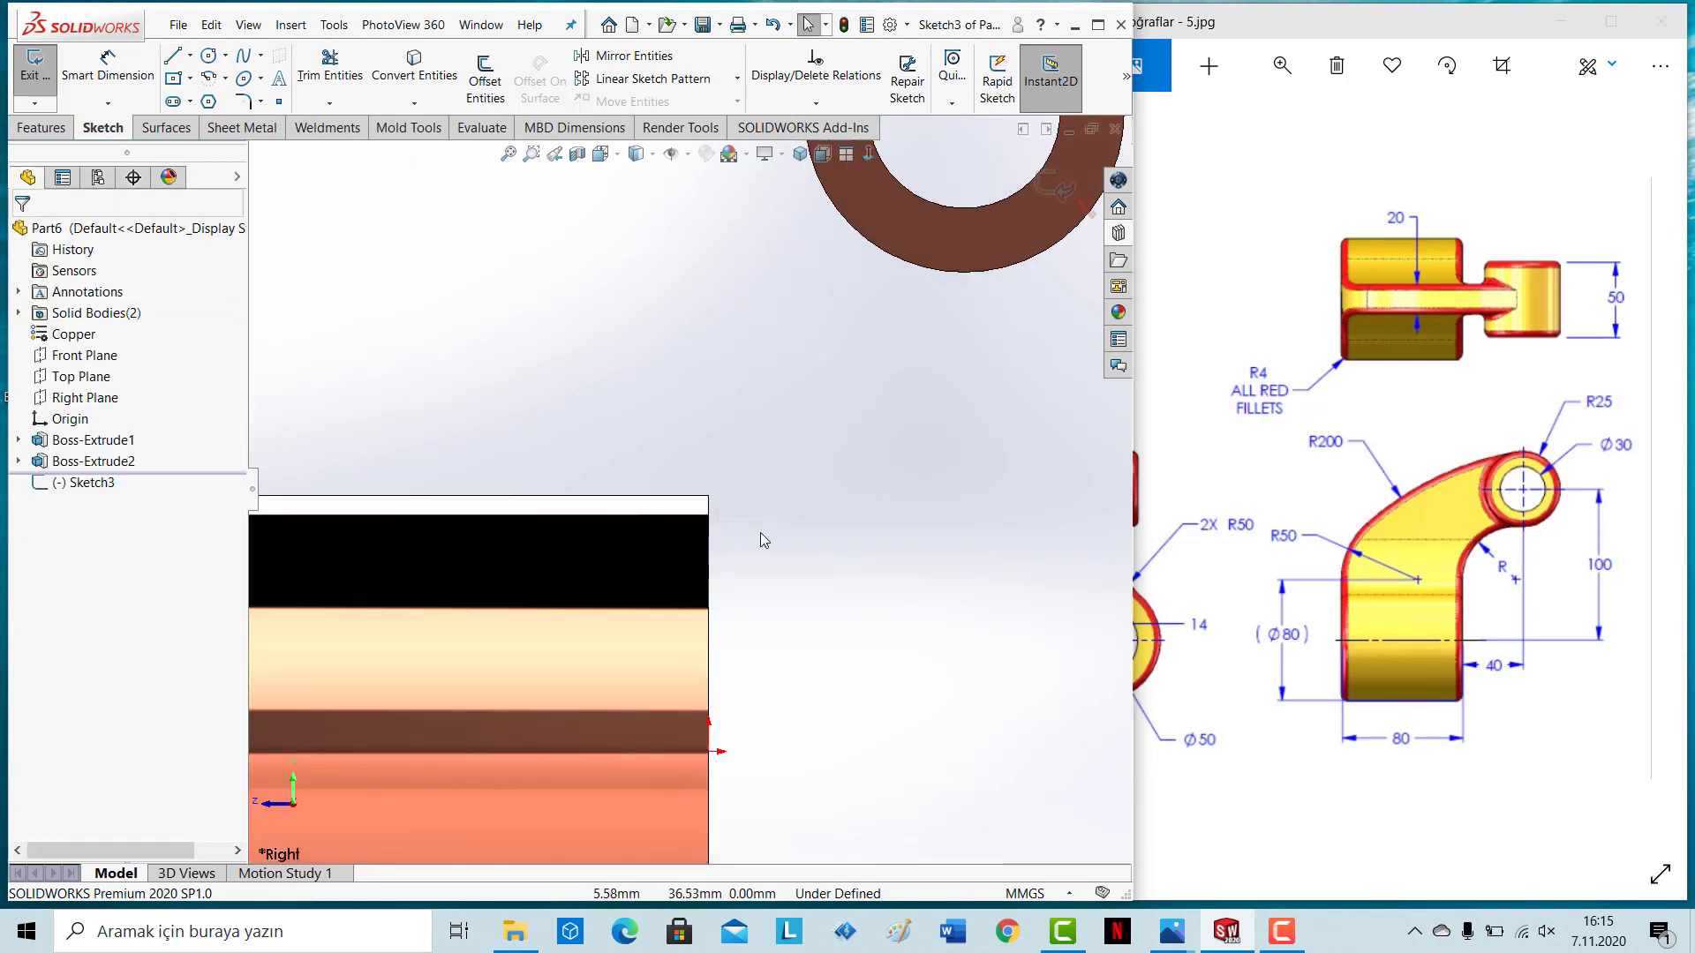
Step: Draw lines from the hub's top-right corner up, then across to the ring's bottom
{"action": "left_click", "coordinate": [171, 58]}
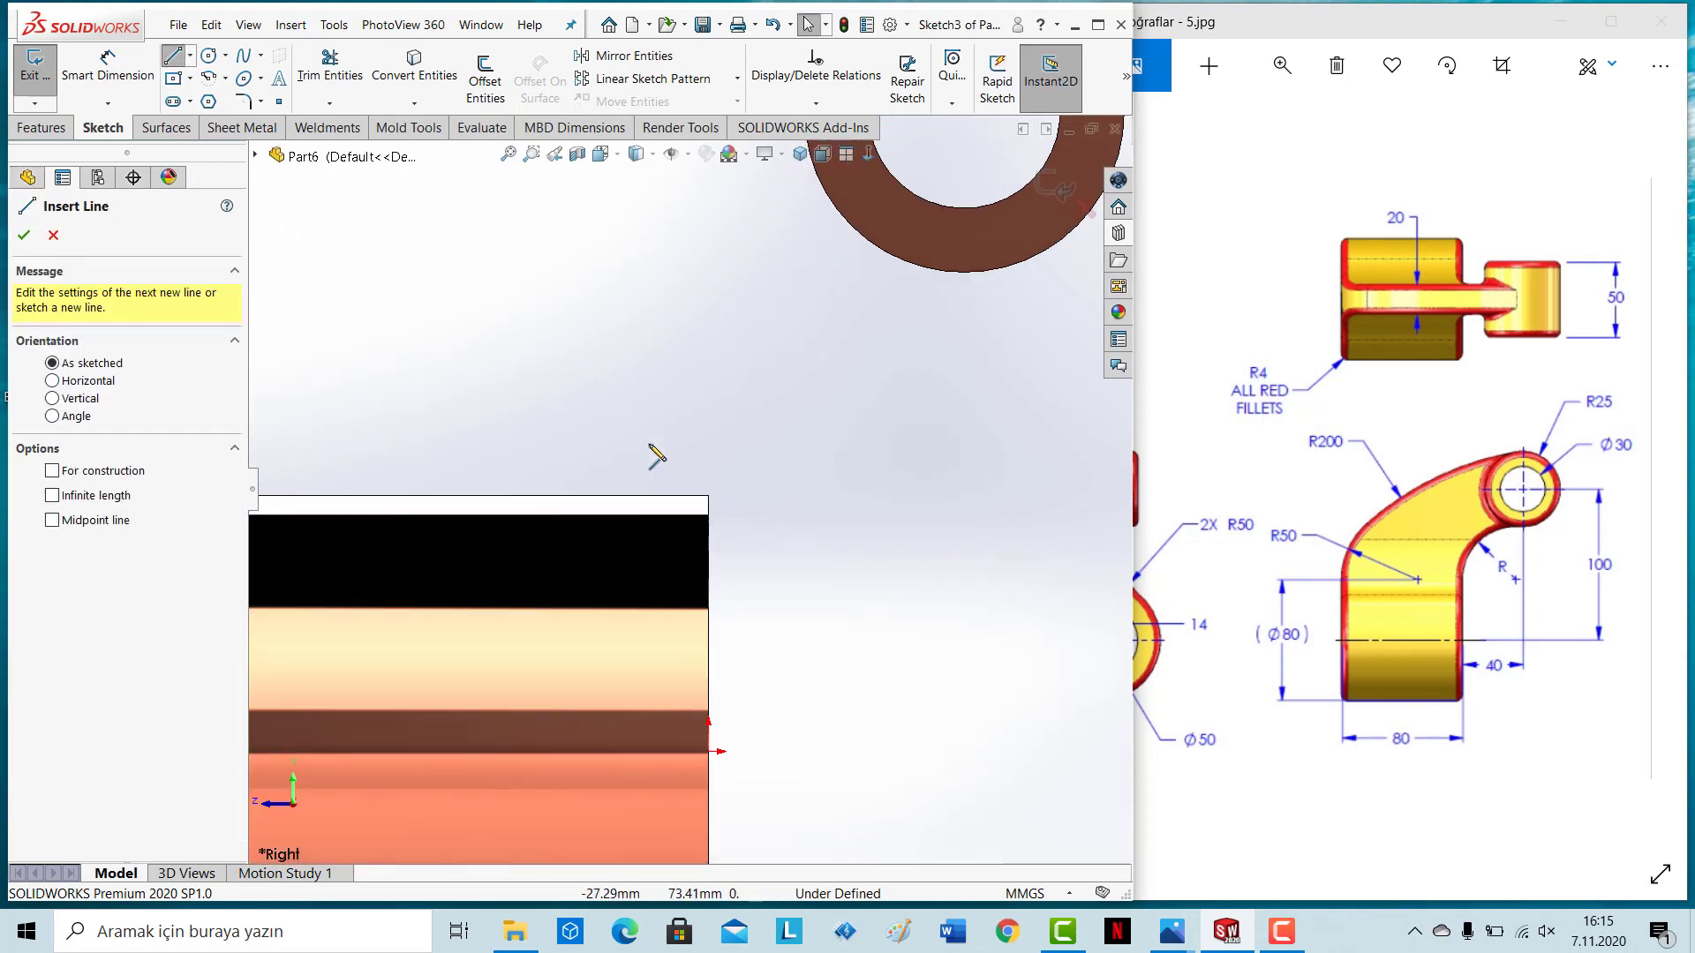
{"action": "left_click", "coordinate": [708, 501]}
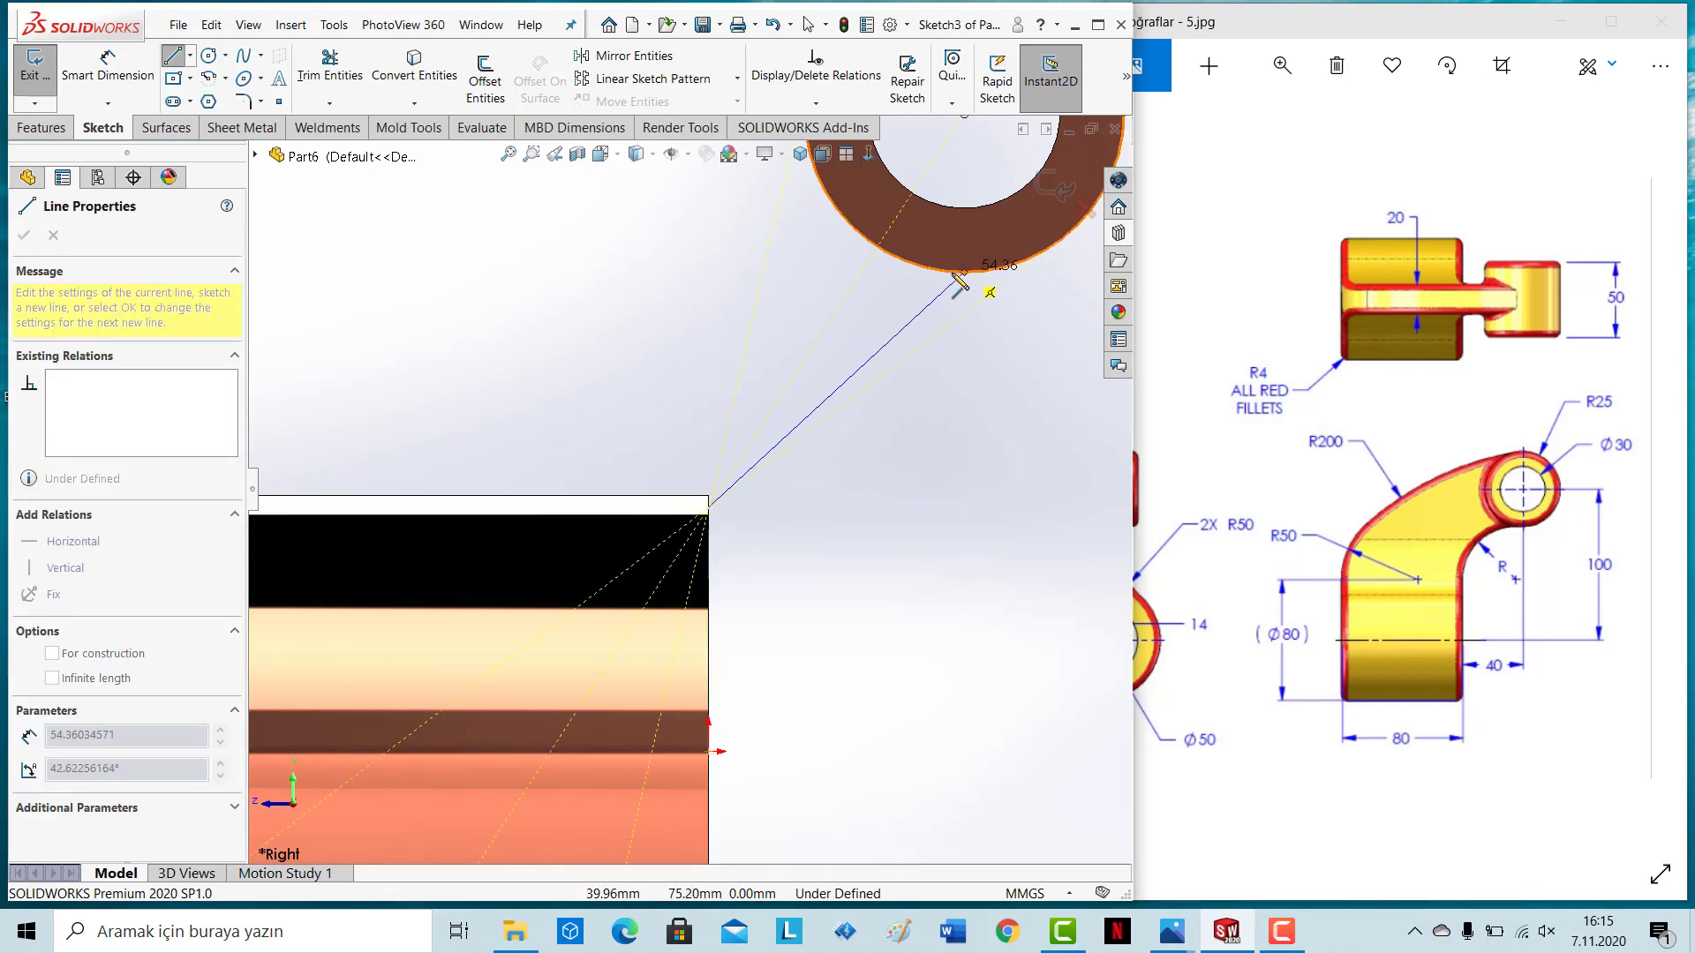
{"action": "left_click", "coordinate": [709, 273]}
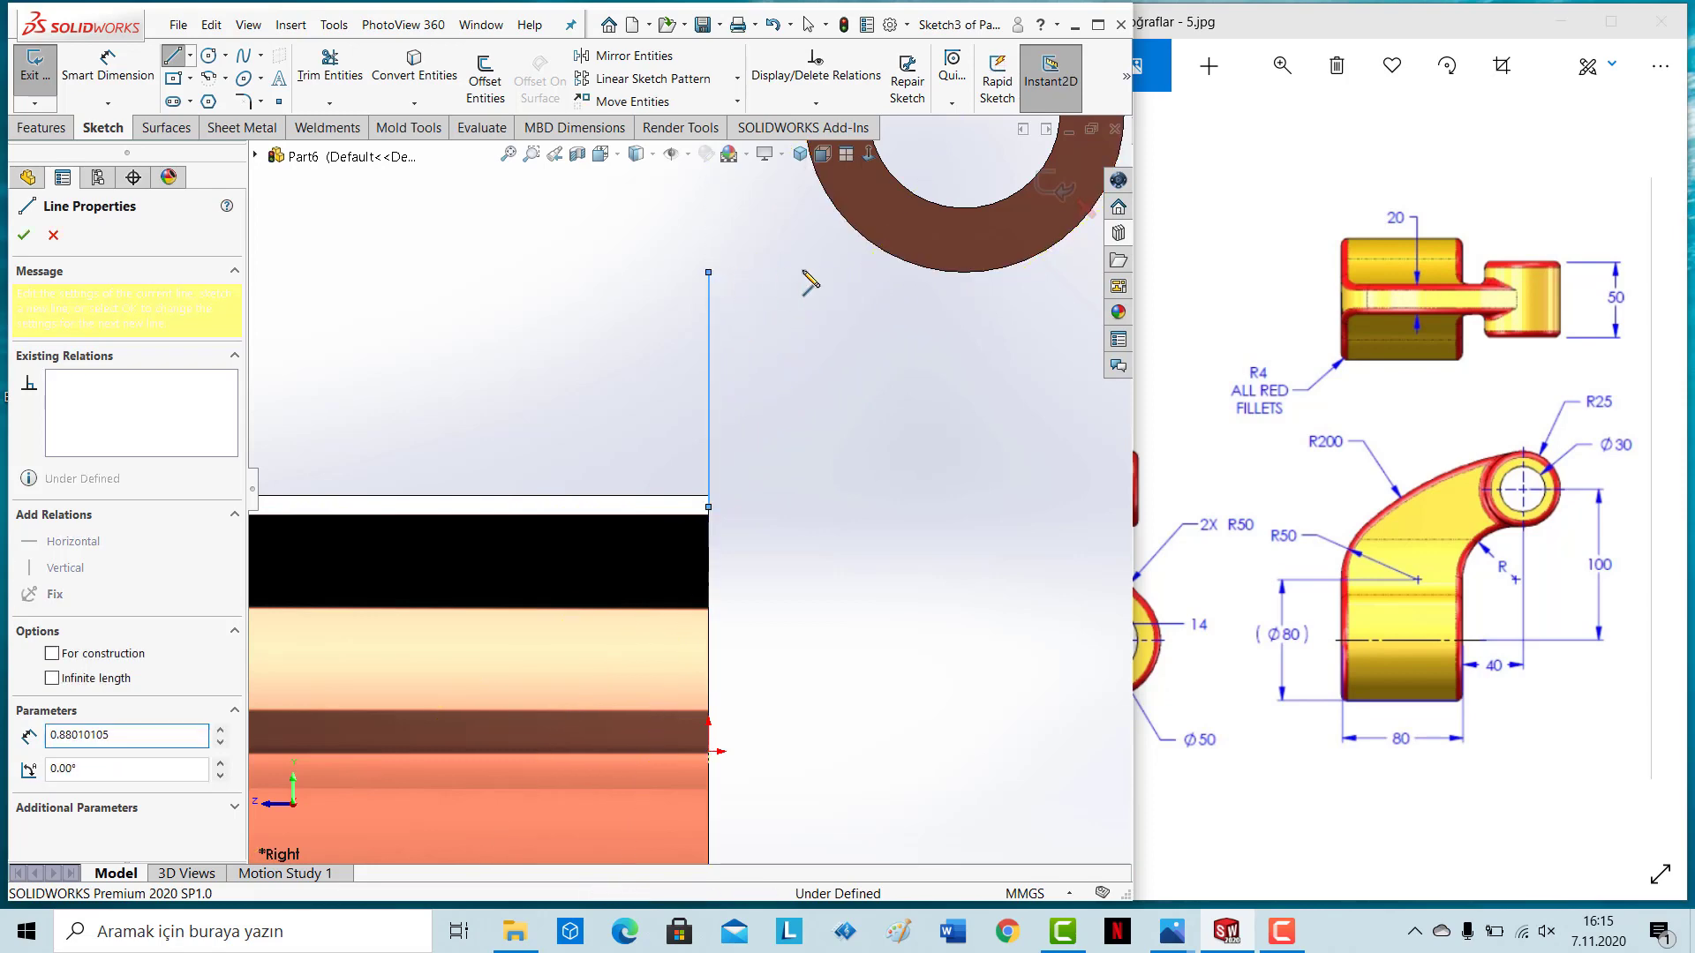
{"action": "left_click", "coordinate": [966, 272]}
{"action": "key", "text": "Escape"}
{"action": "key", "text": "f"}
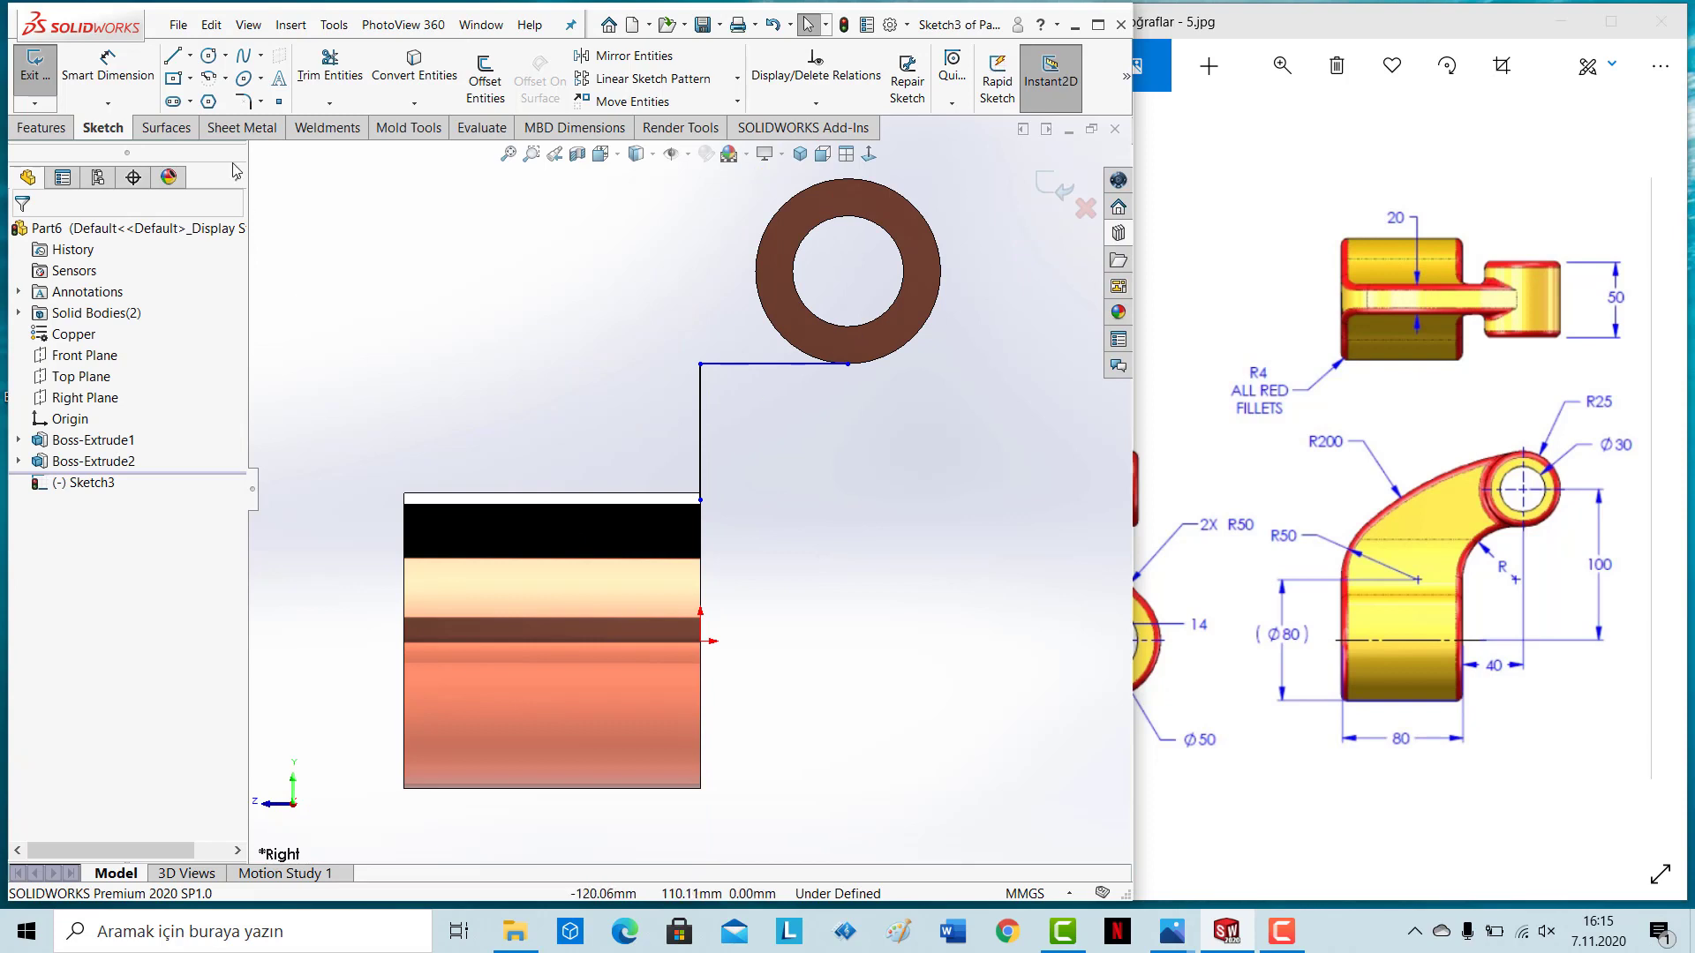
Step: Draw a line from the vertical line's bottom back to the hub's top-left corner
{"action": "left_click", "coordinate": [177, 63]}
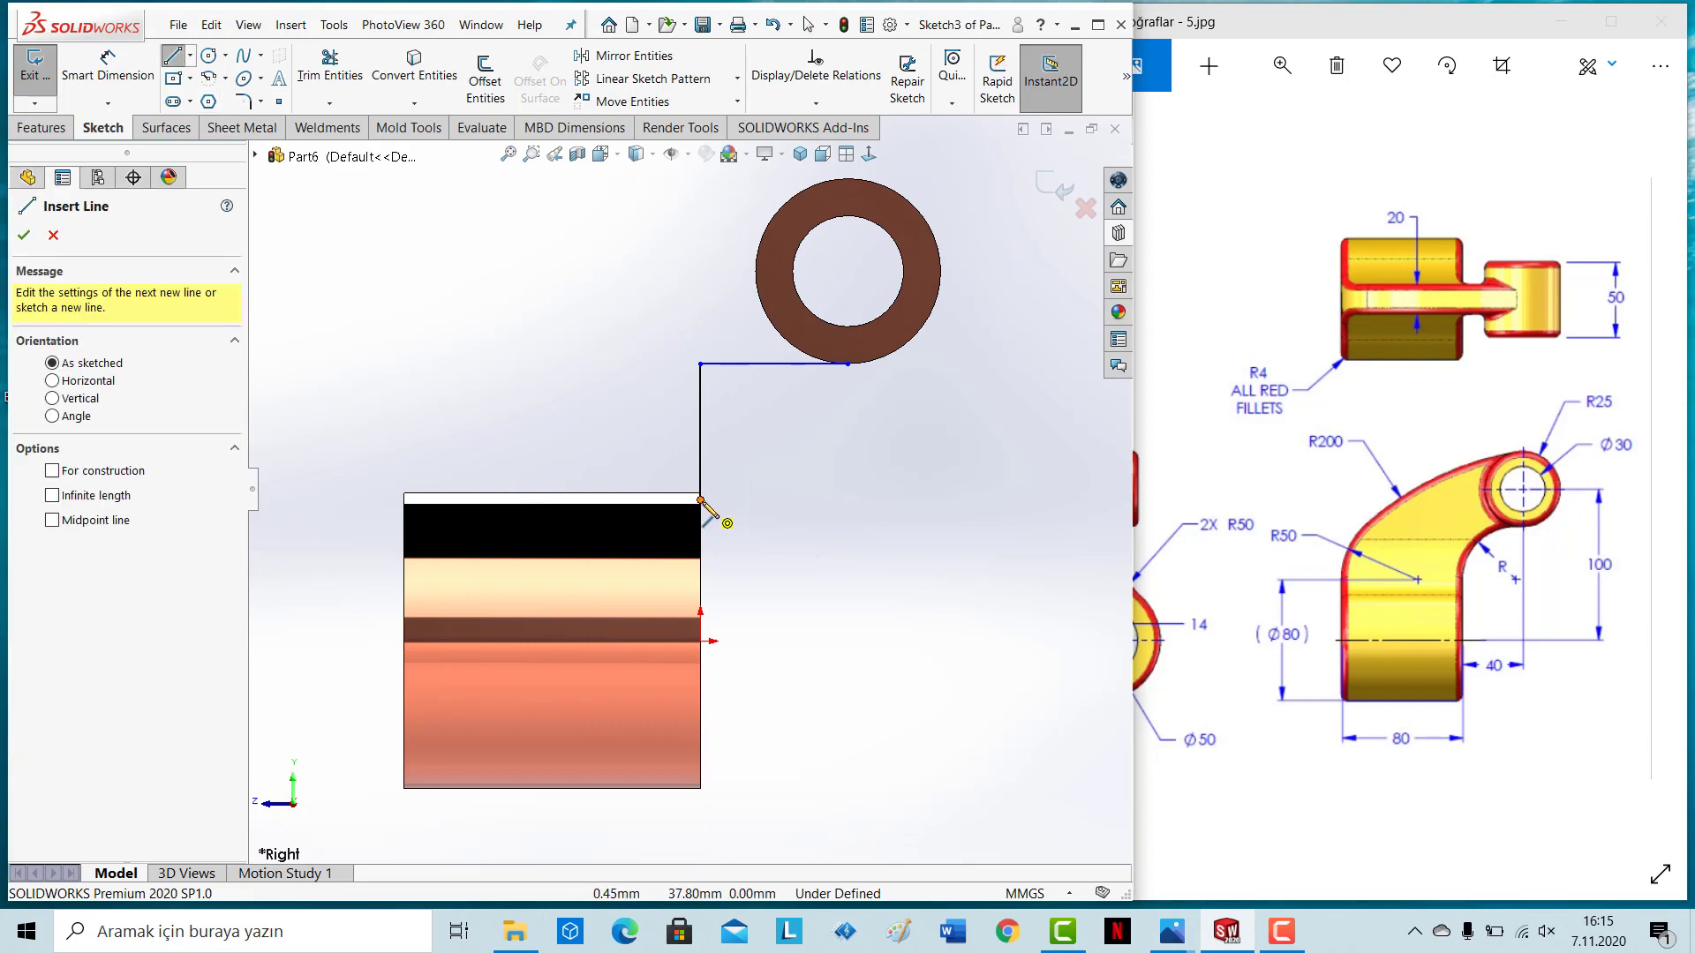
{"action": "left_click", "coordinate": [702, 501]}
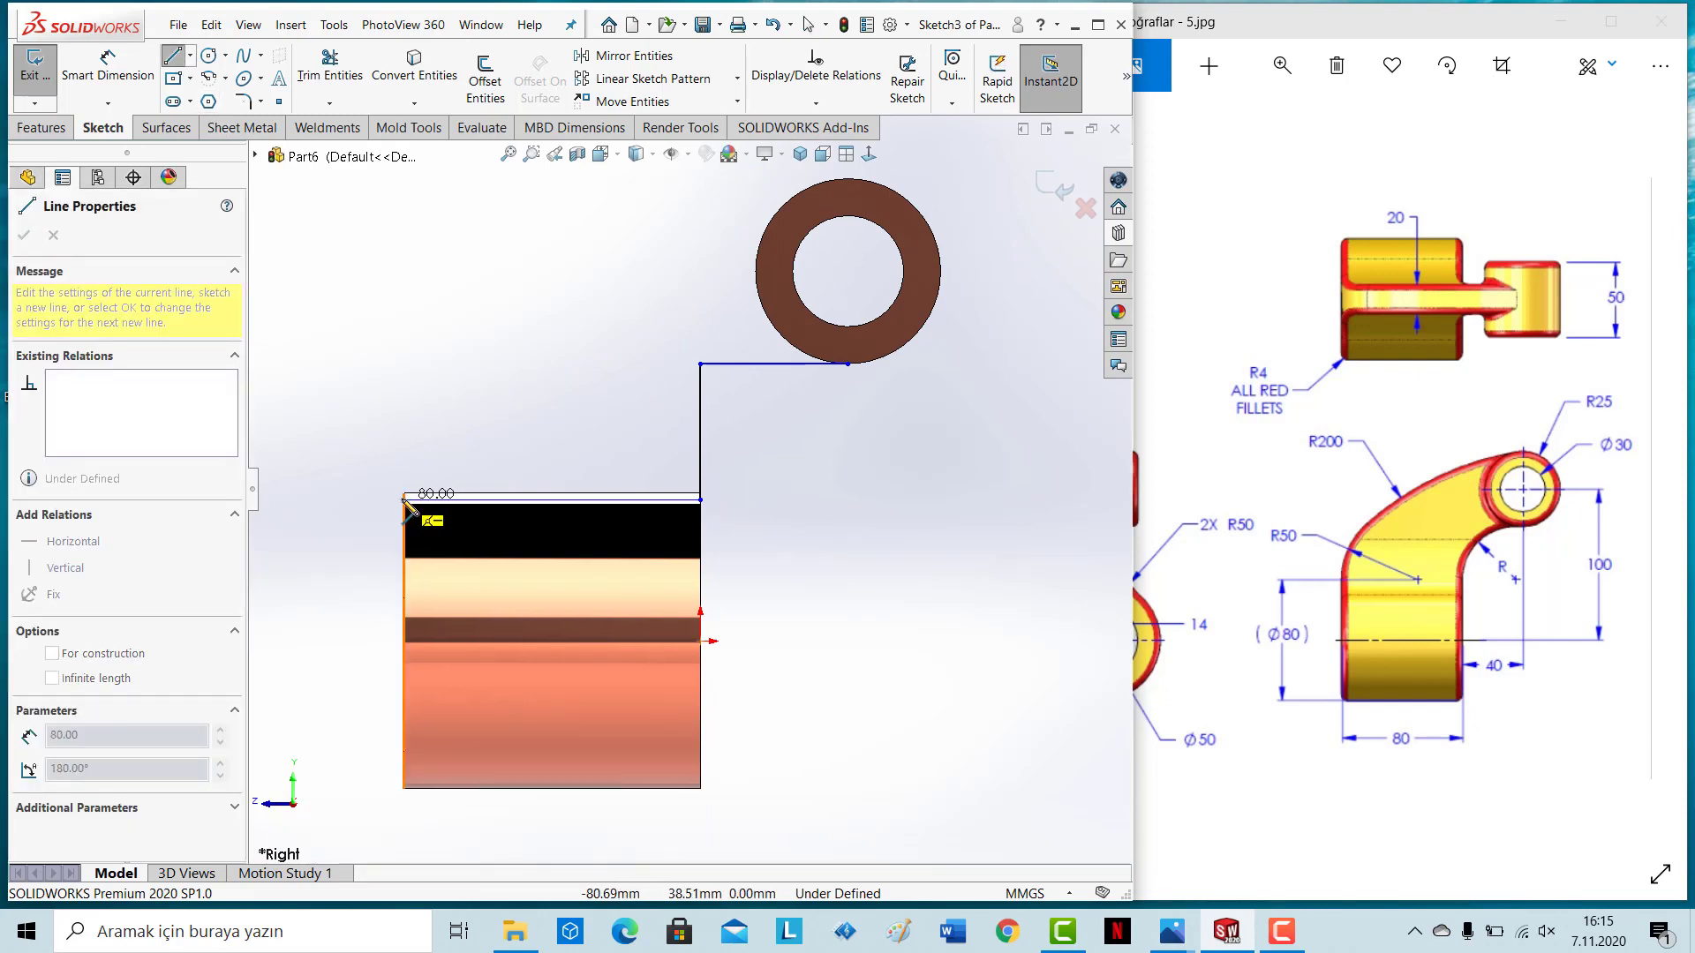
{"action": "left_click", "coordinate": [406, 505]}
{"action": "key", "text": "Escape"}
Step: Dimension the arm corner endpoint 38 mm above the origin
{"action": "left_click", "coordinate": [108, 66]}
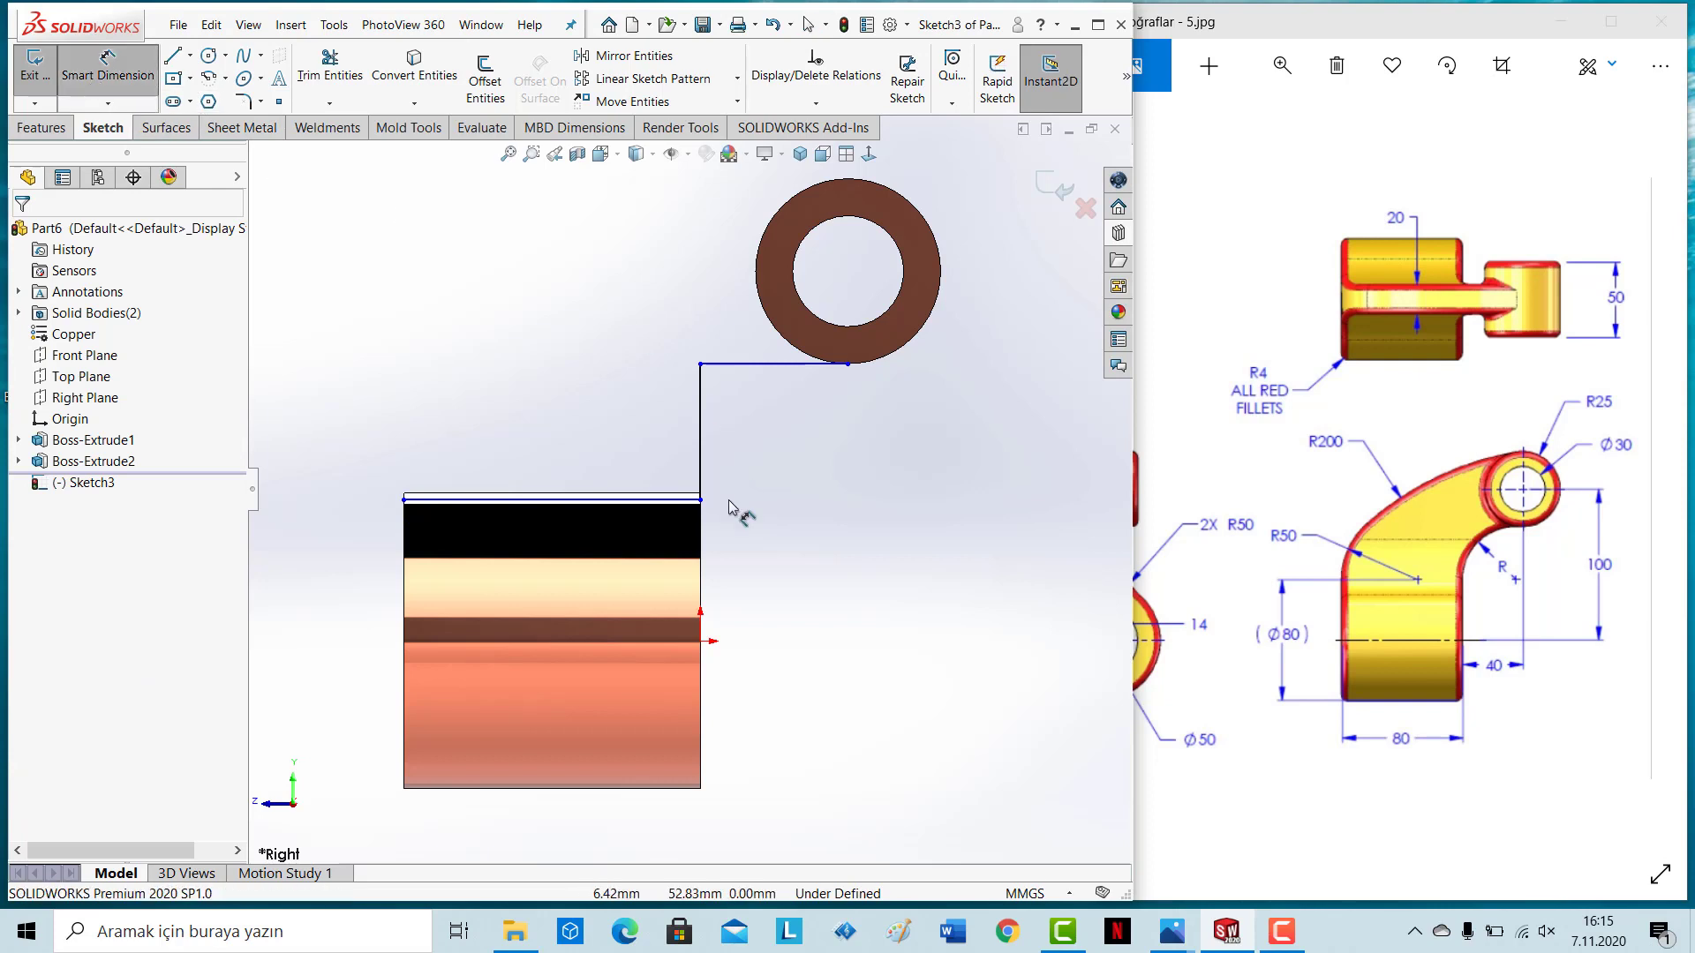
{"action": "scroll", "coordinate": [729, 506], "scroll_direction": "down", "scroll_amount": 2}
{"action": "scroll", "coordinate": [713, 491], "scroll_direction": "down", "scroll_amount": 2}
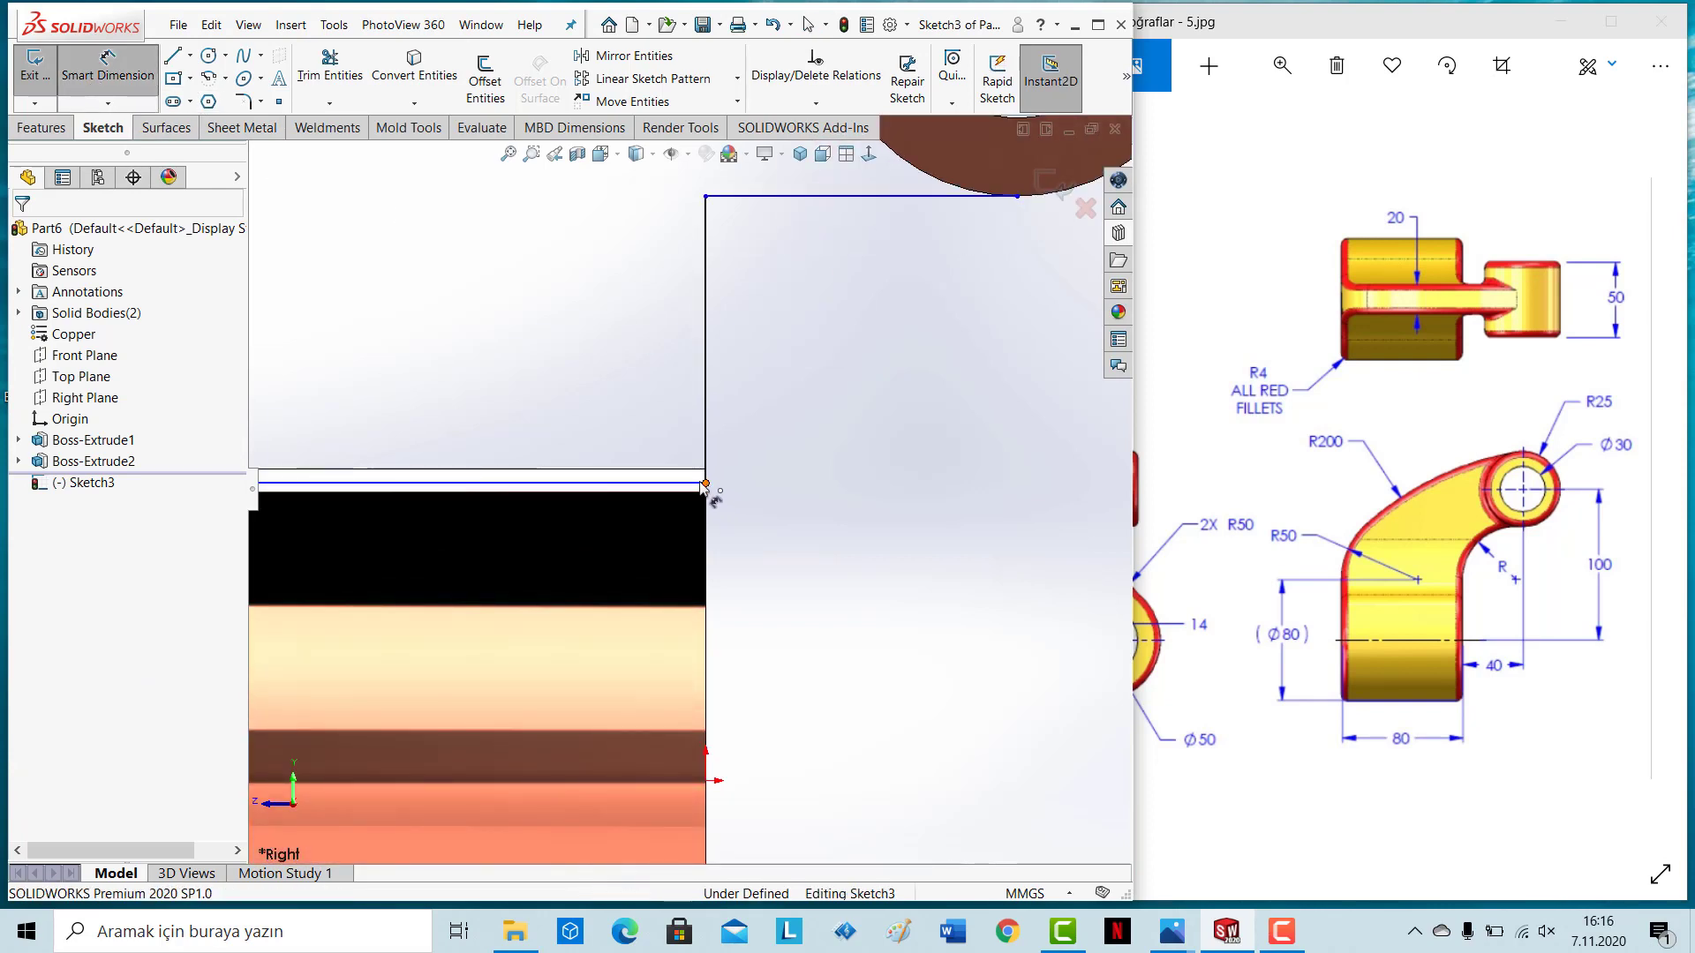
{"action": "left_click", "coordinate": [706, 484]}
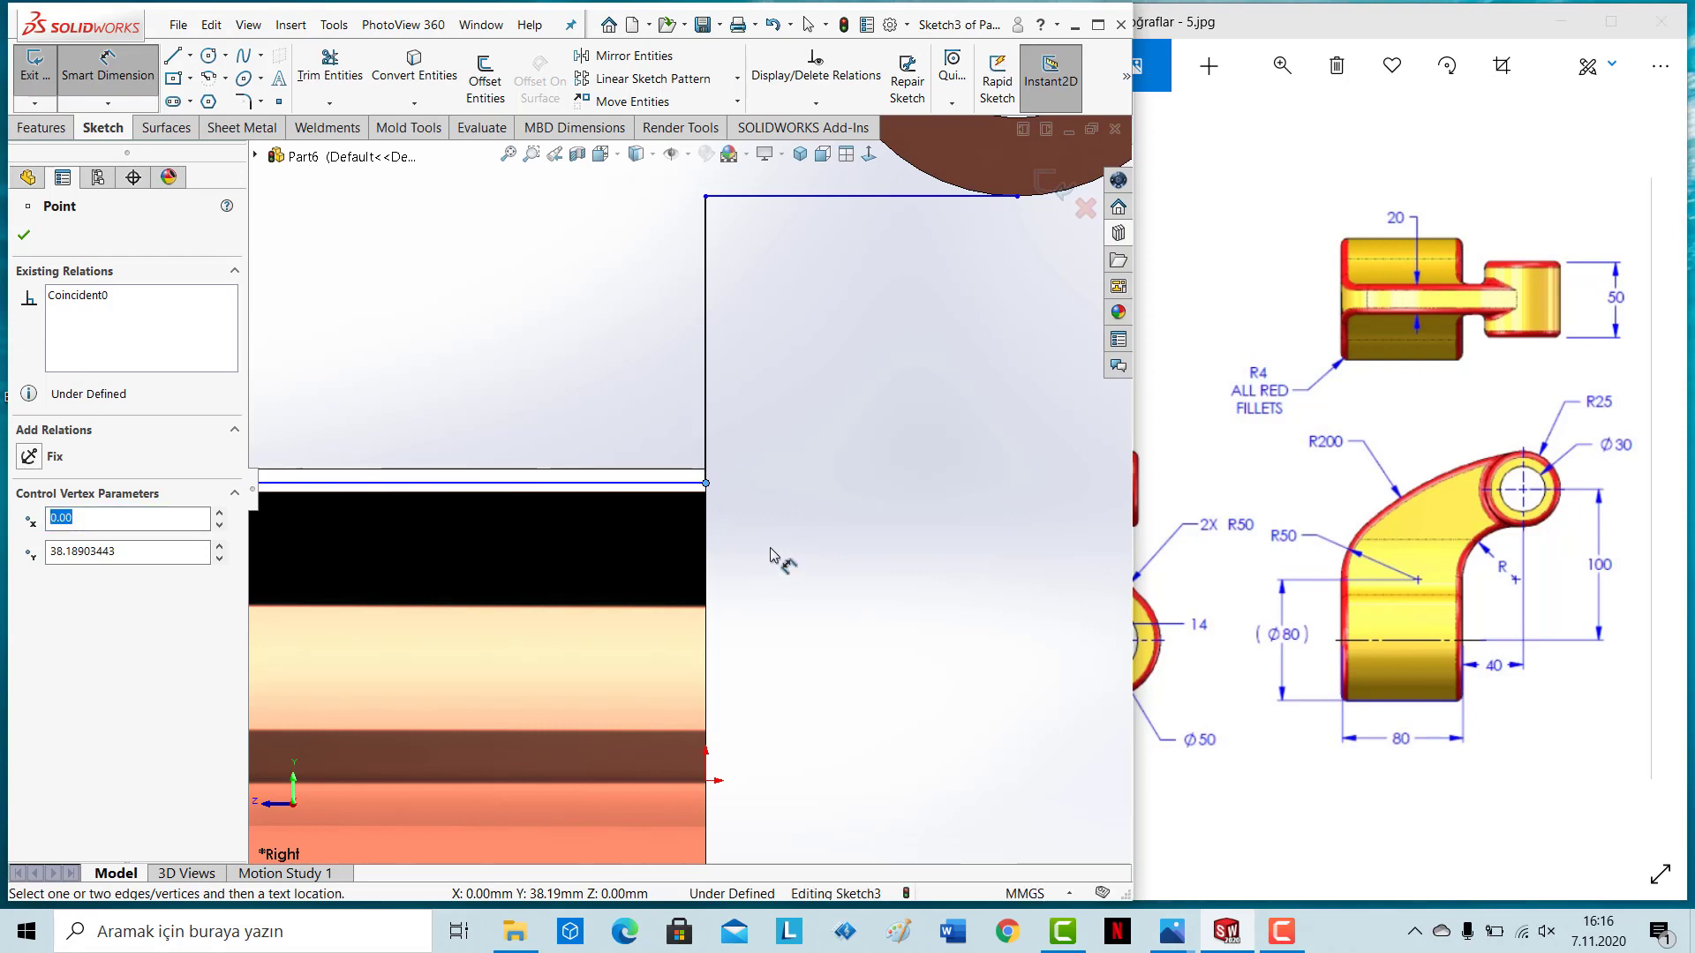
{"action": "scroll", "coordinate": [771, 554], "scroll_direction": "up", "scroll_amount": 1}
{"action": "left_click", "coordinate": [706, 735]}
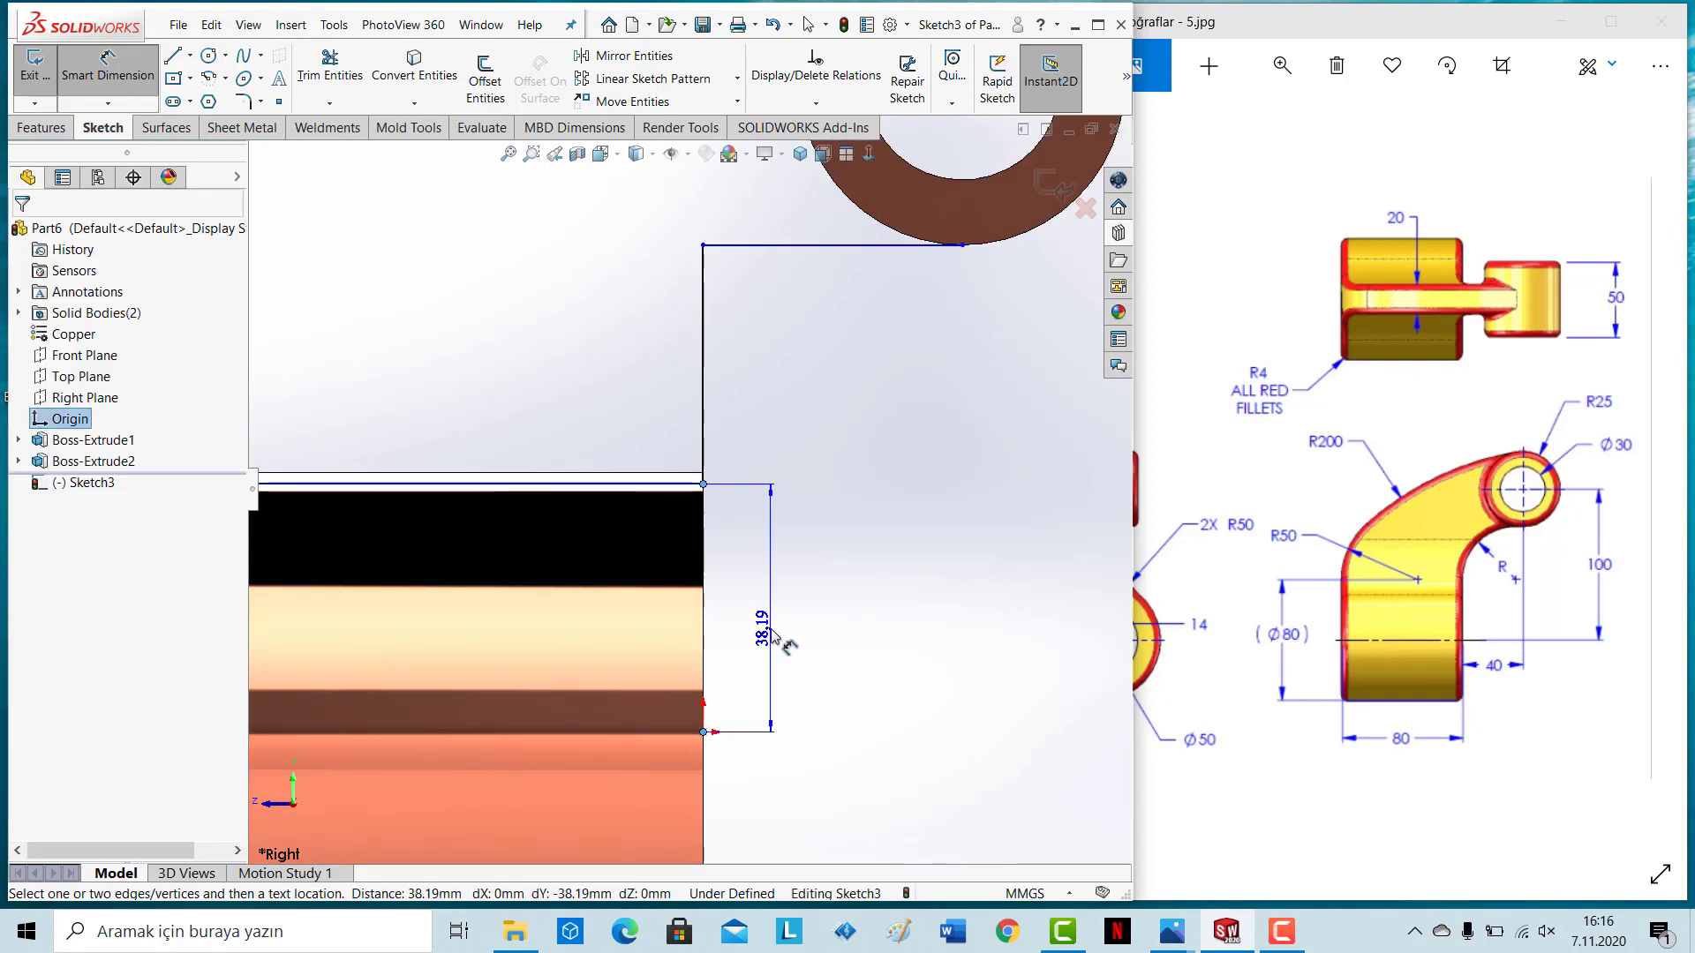
{"action": "left_click", "coordinate": [772, 634]}
{"action": "type", "text": "38"}
{"action": "key", "text": "Return"}
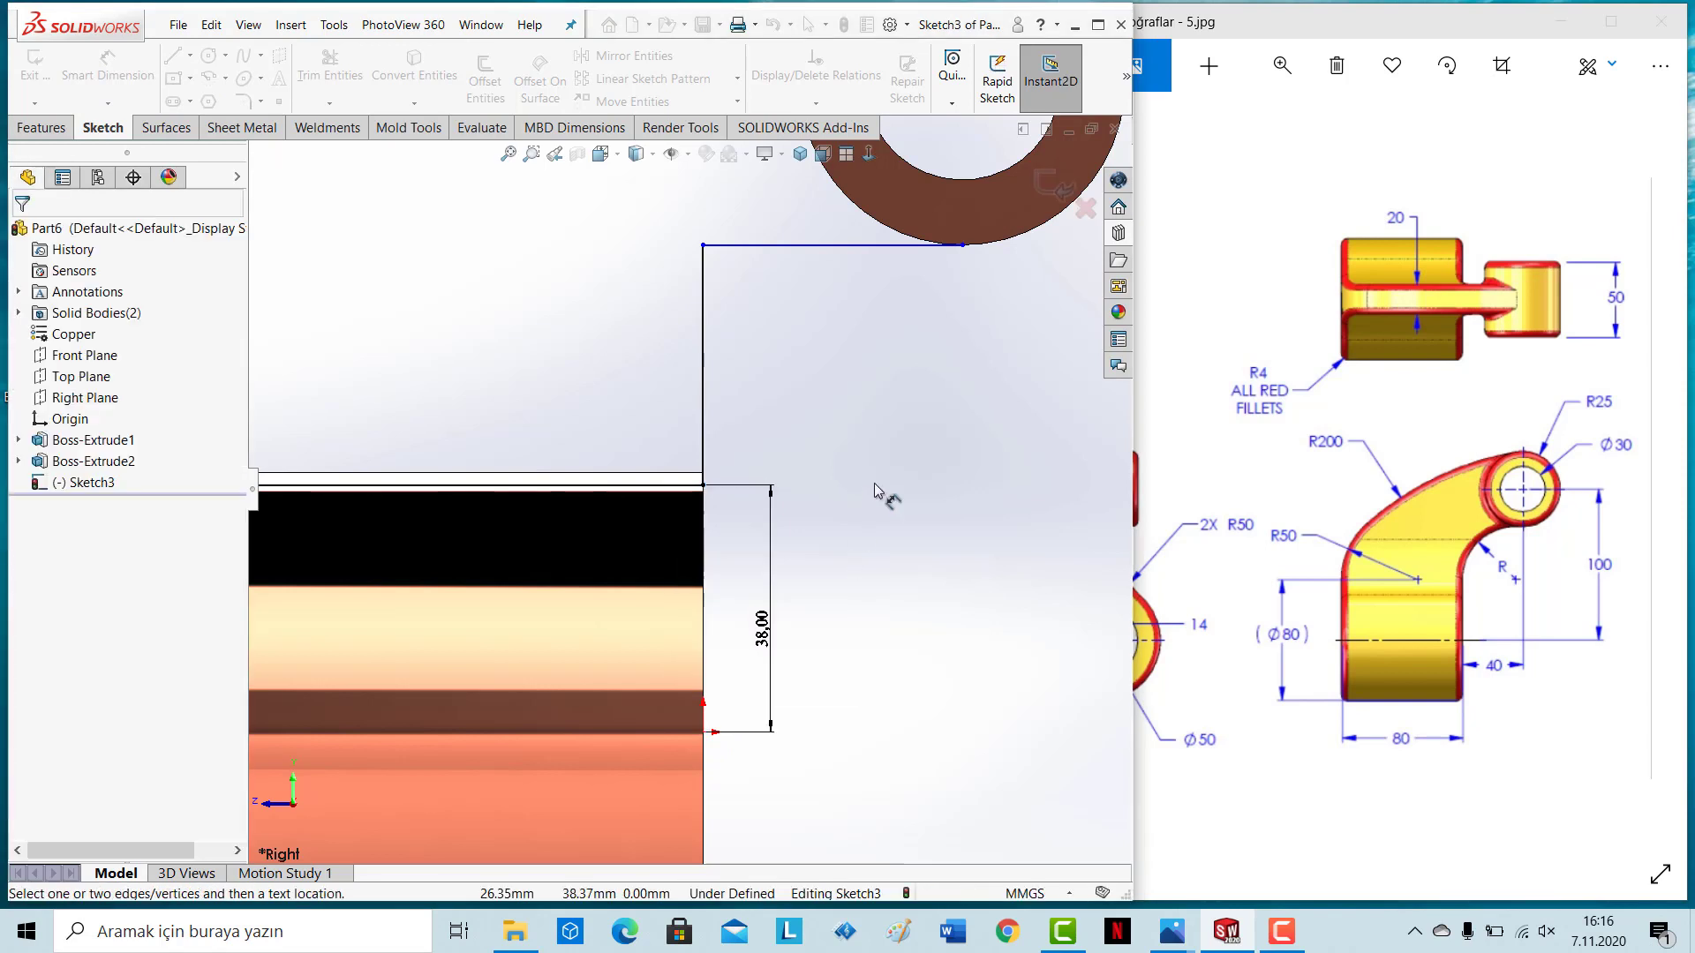
Step: Fillet the corner beside the ring with a 35 mm sketch fillet, then select the ring's inner edge
{"action": "left_click", "coordinate": [244, 103]}
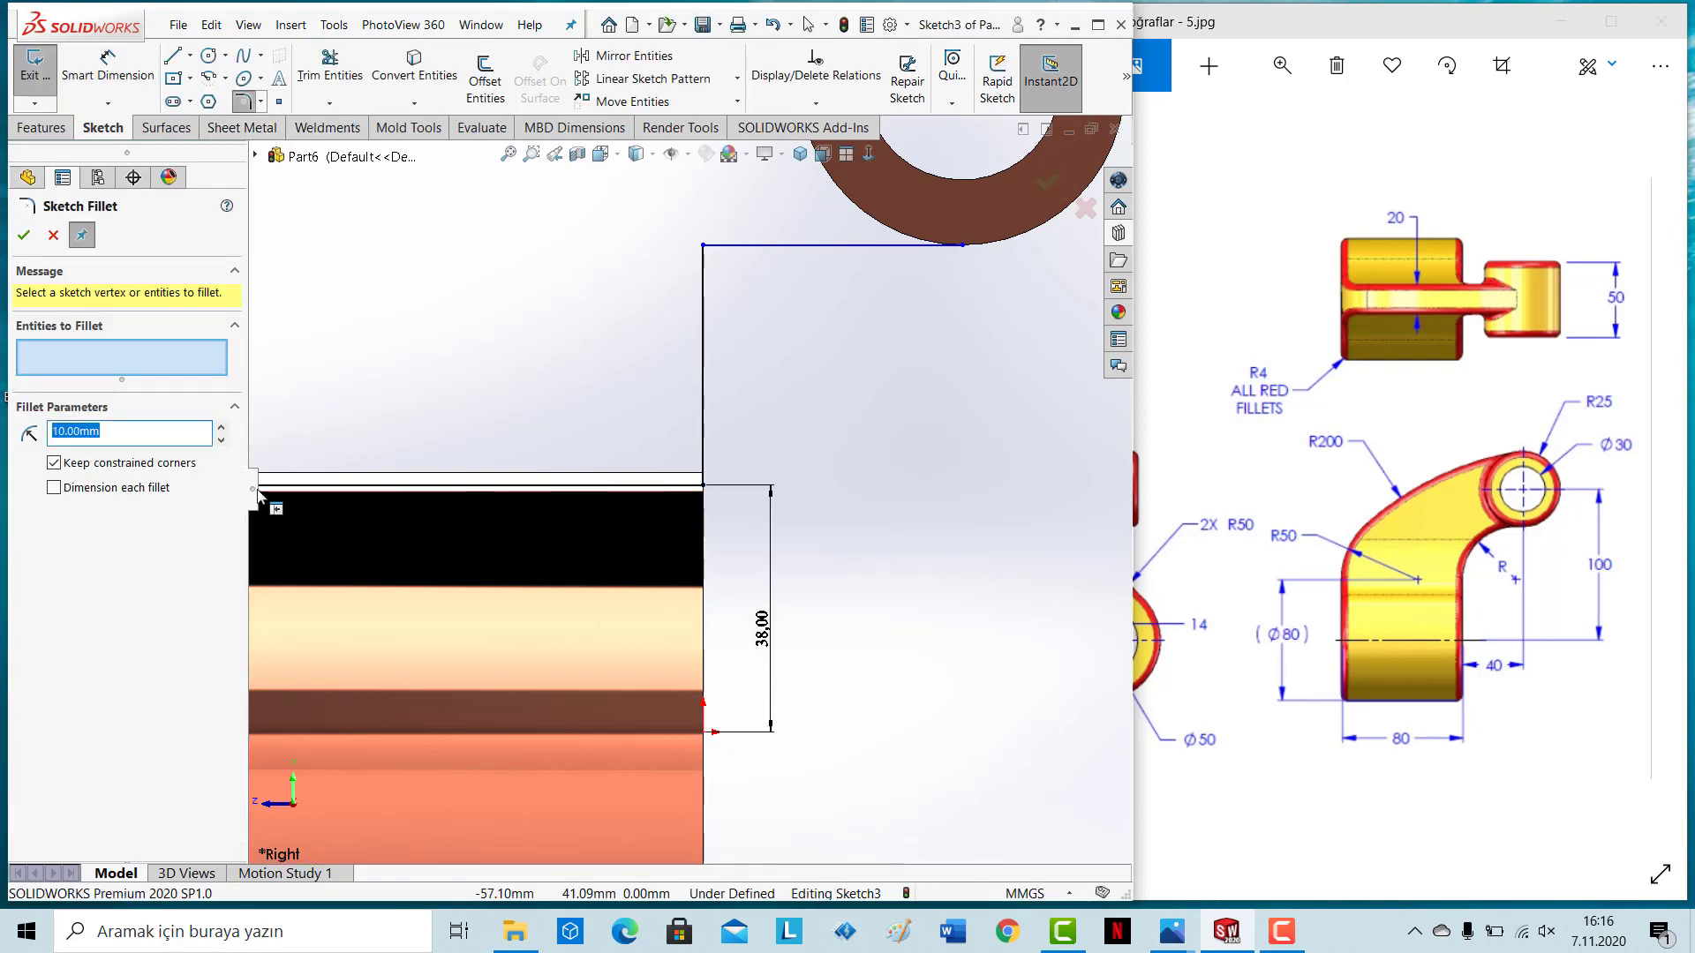
{"action": "type", "text": "35"}
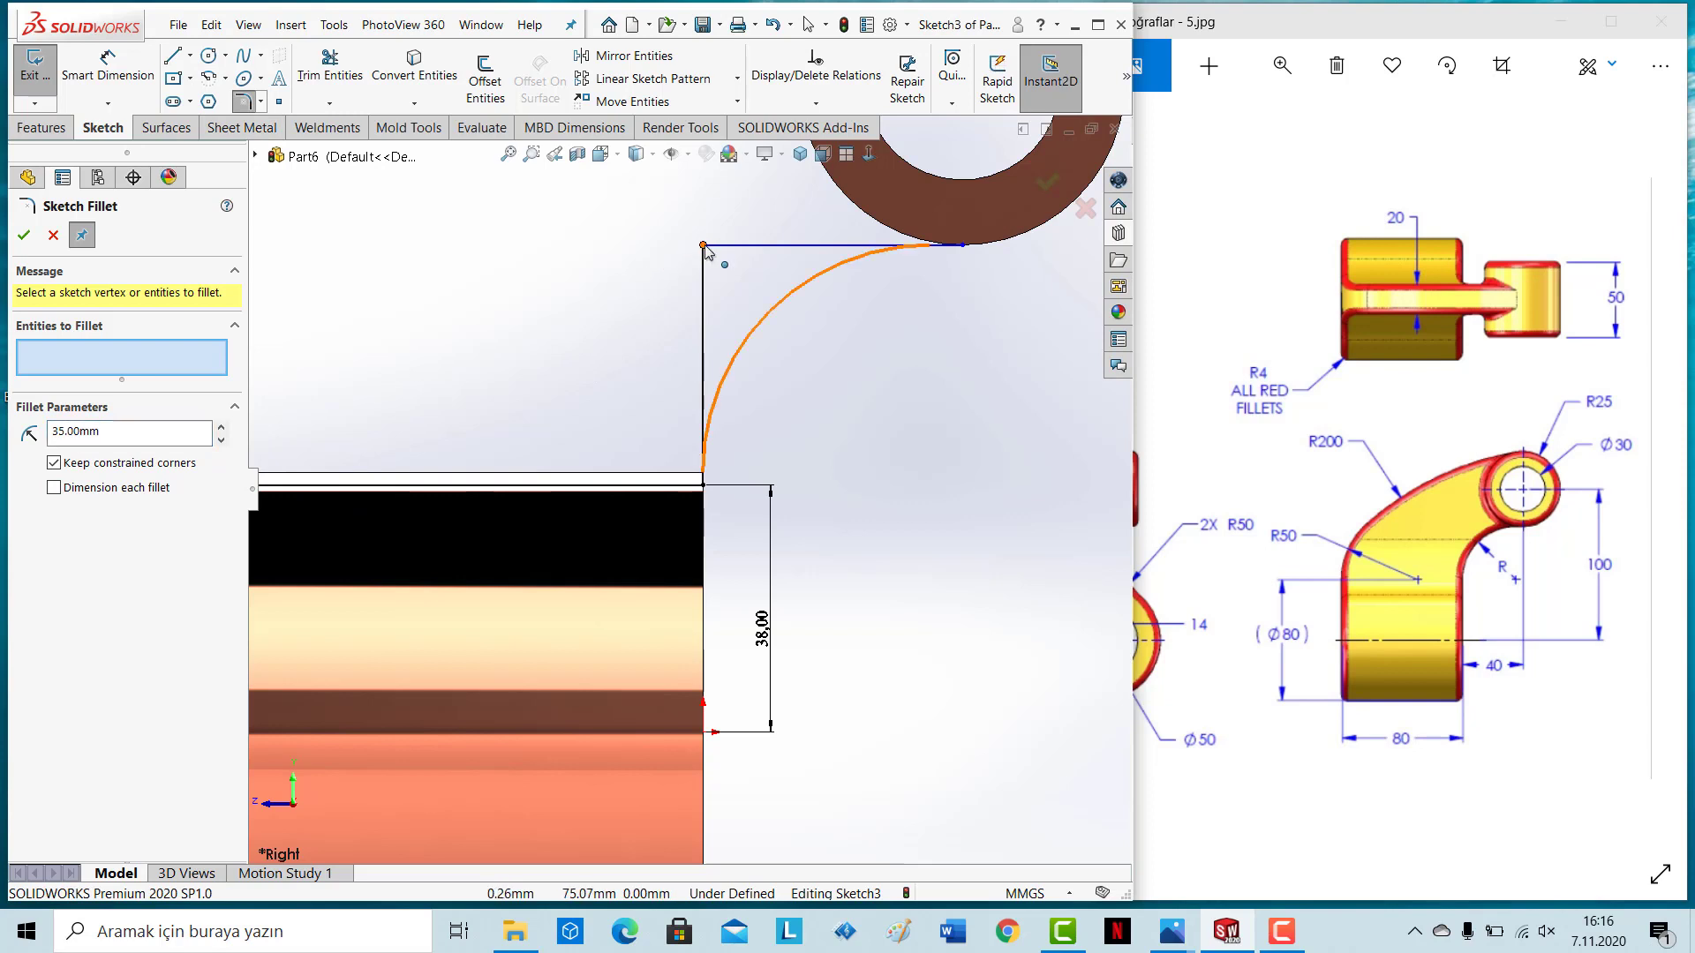
{"action": "left_click", "coordinate": [704, 247]}
{"action": "left_click", "coordinate": [24, 236]}
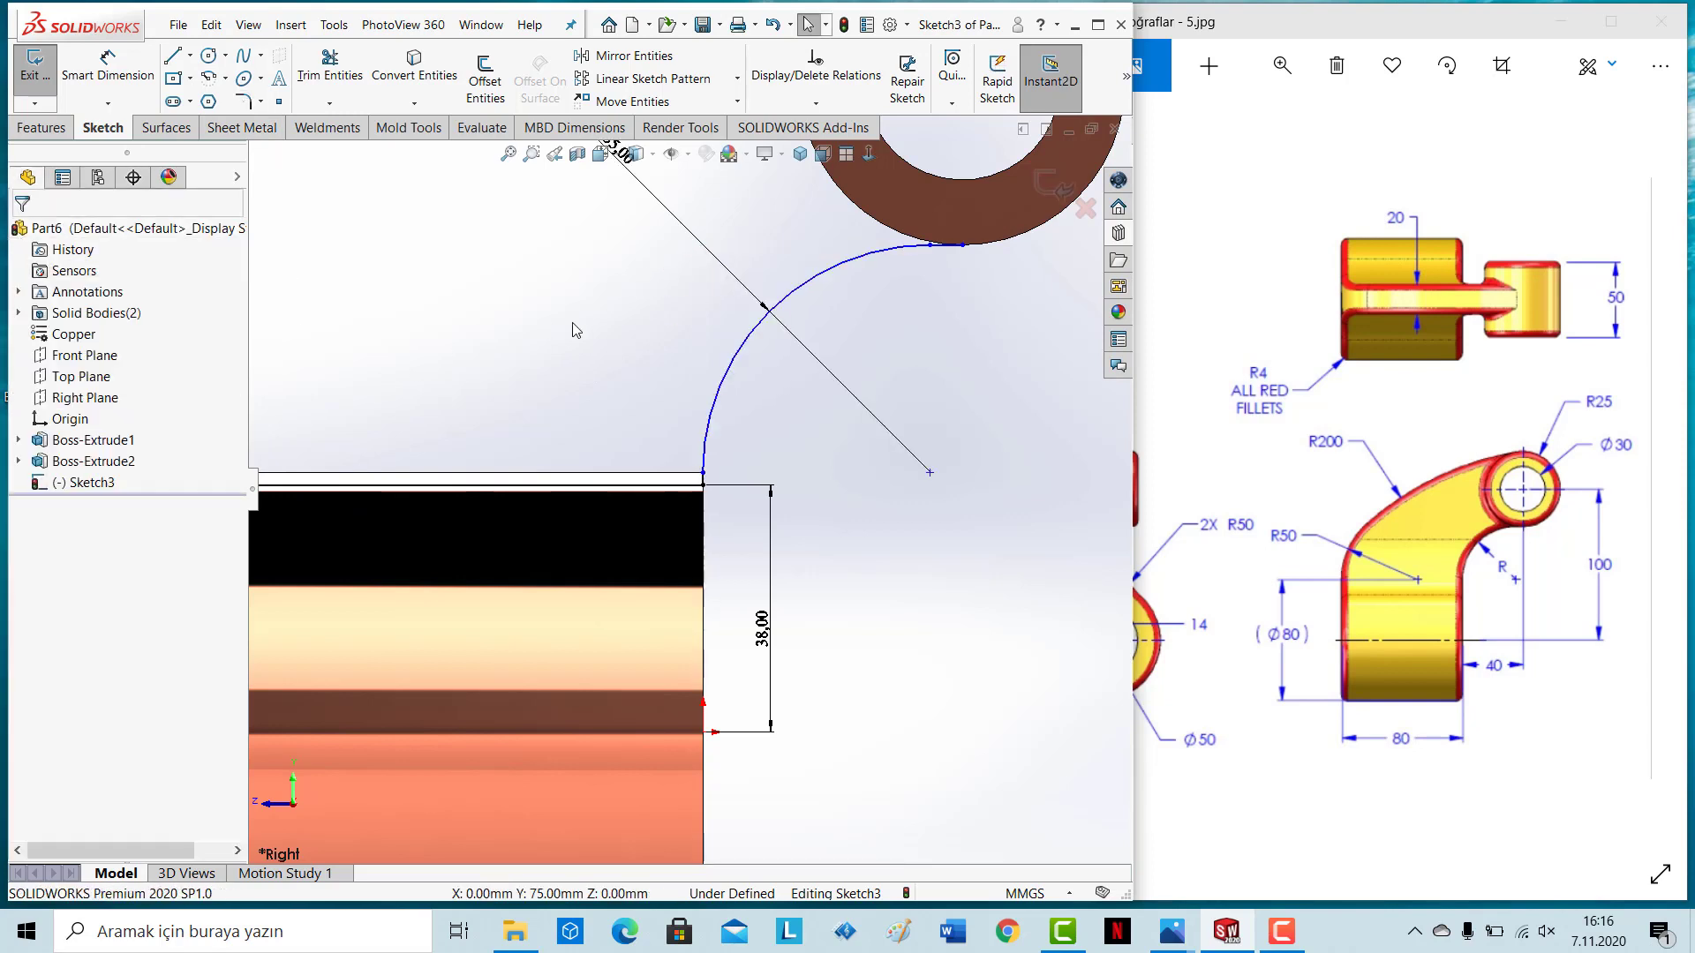
{"action": "key", "text": "f"}
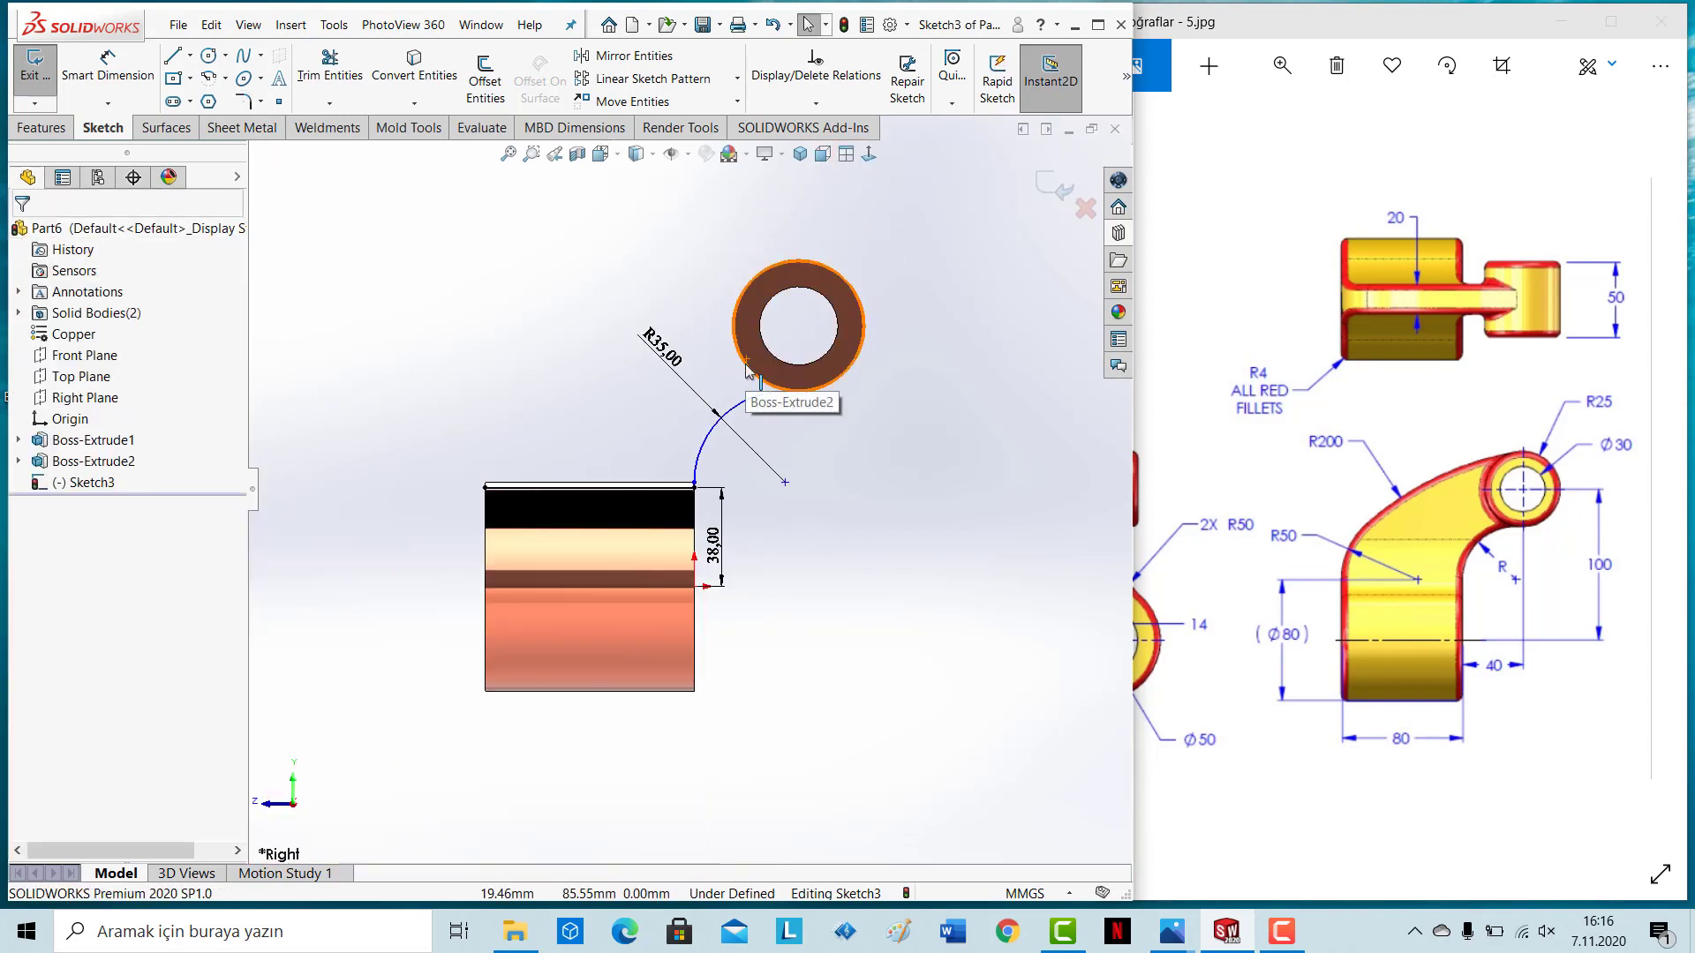
{"action": "left_click", "coordinate": [770, 355]}
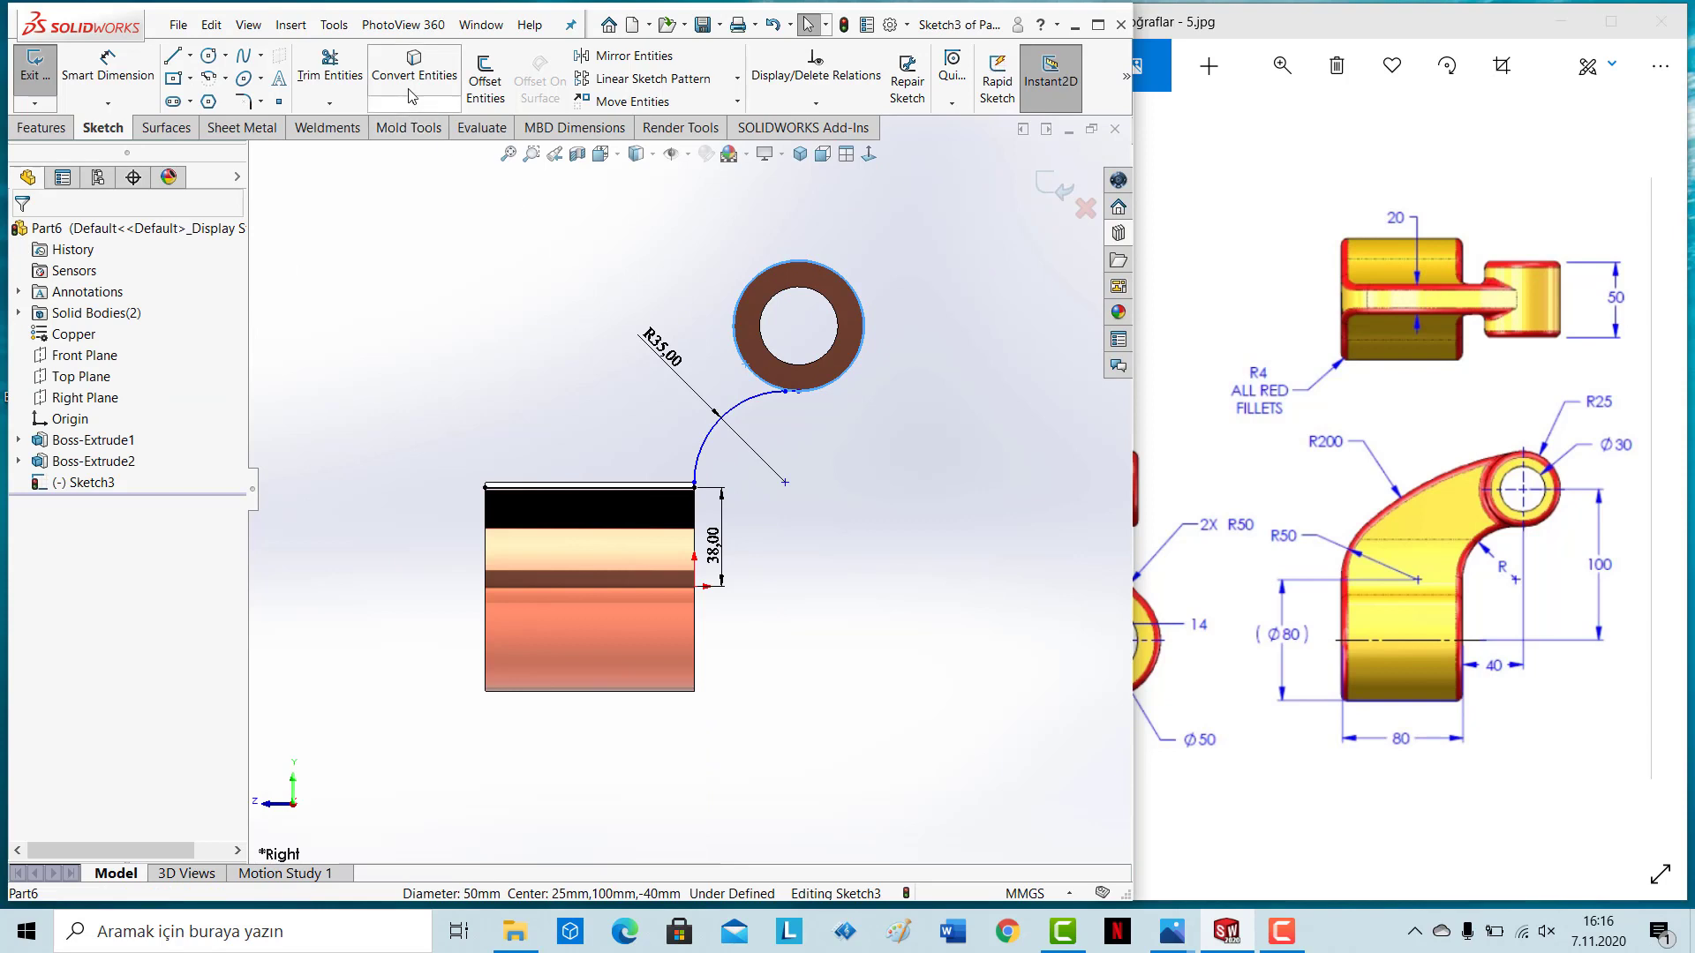
Step: Draw a circle centred on the top edge midpoint and dimension it ⌀100
{"action": "left_click", "coordinate": [210, 57]}
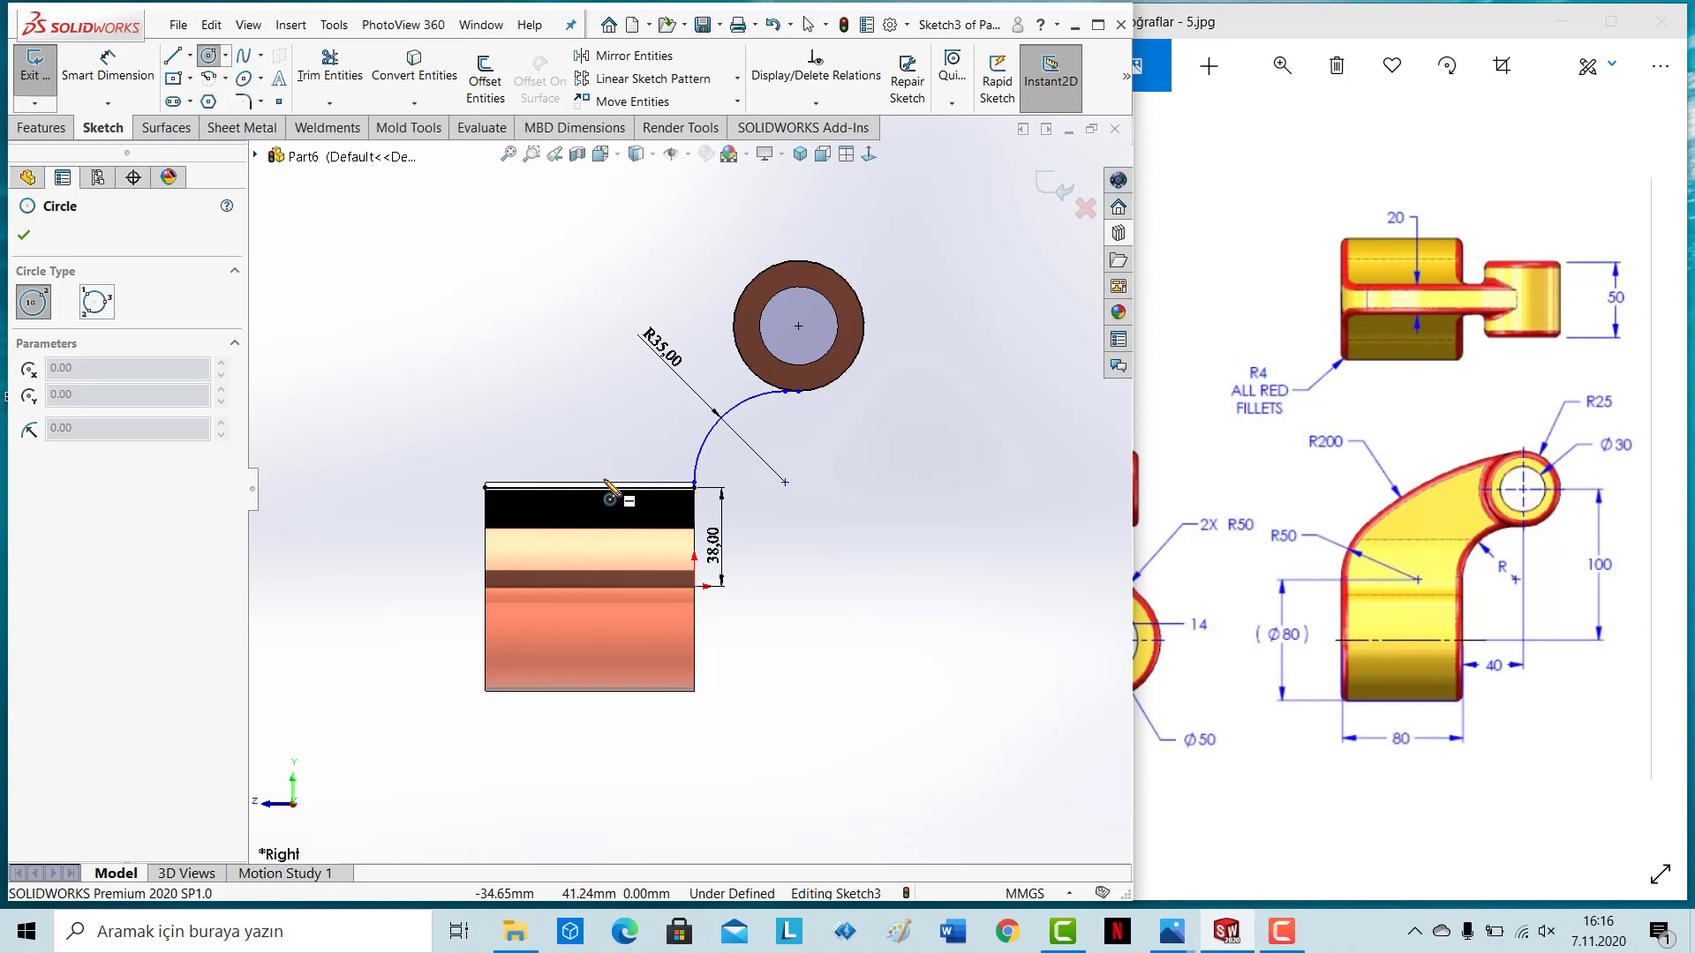
{"action": "left_click", "coordinate": [604, 482]}
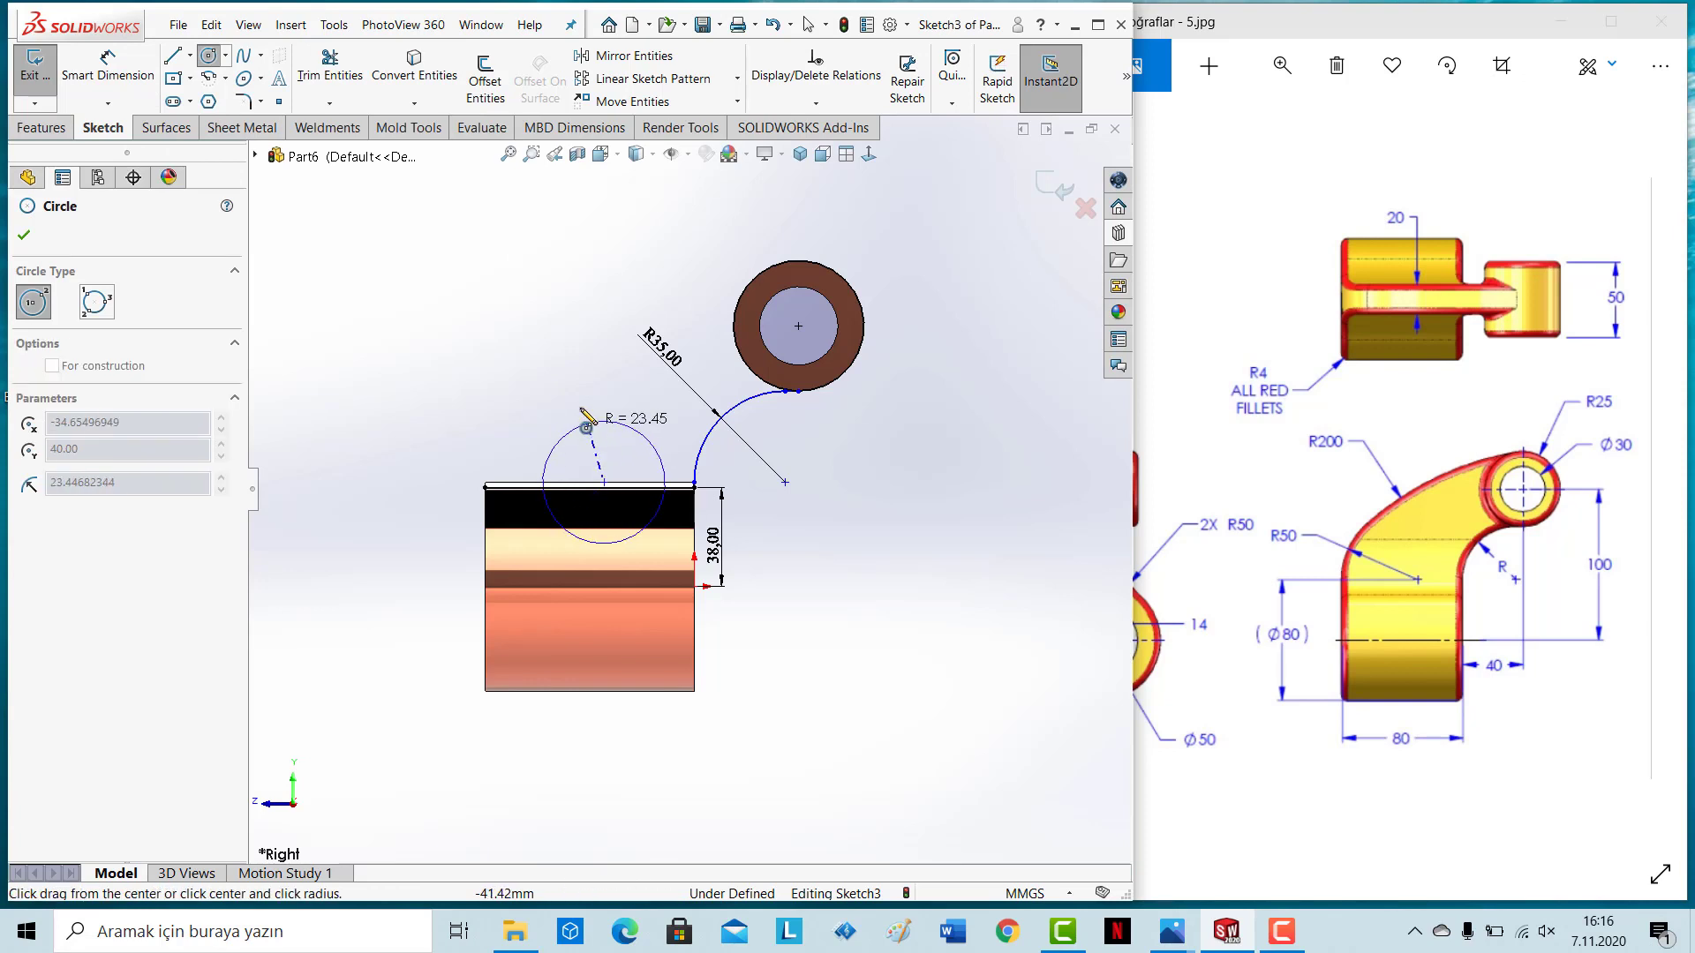
{"action": "left_click", "coordinate": [576, 393]}
{"action": "key", "text": "Escape"}
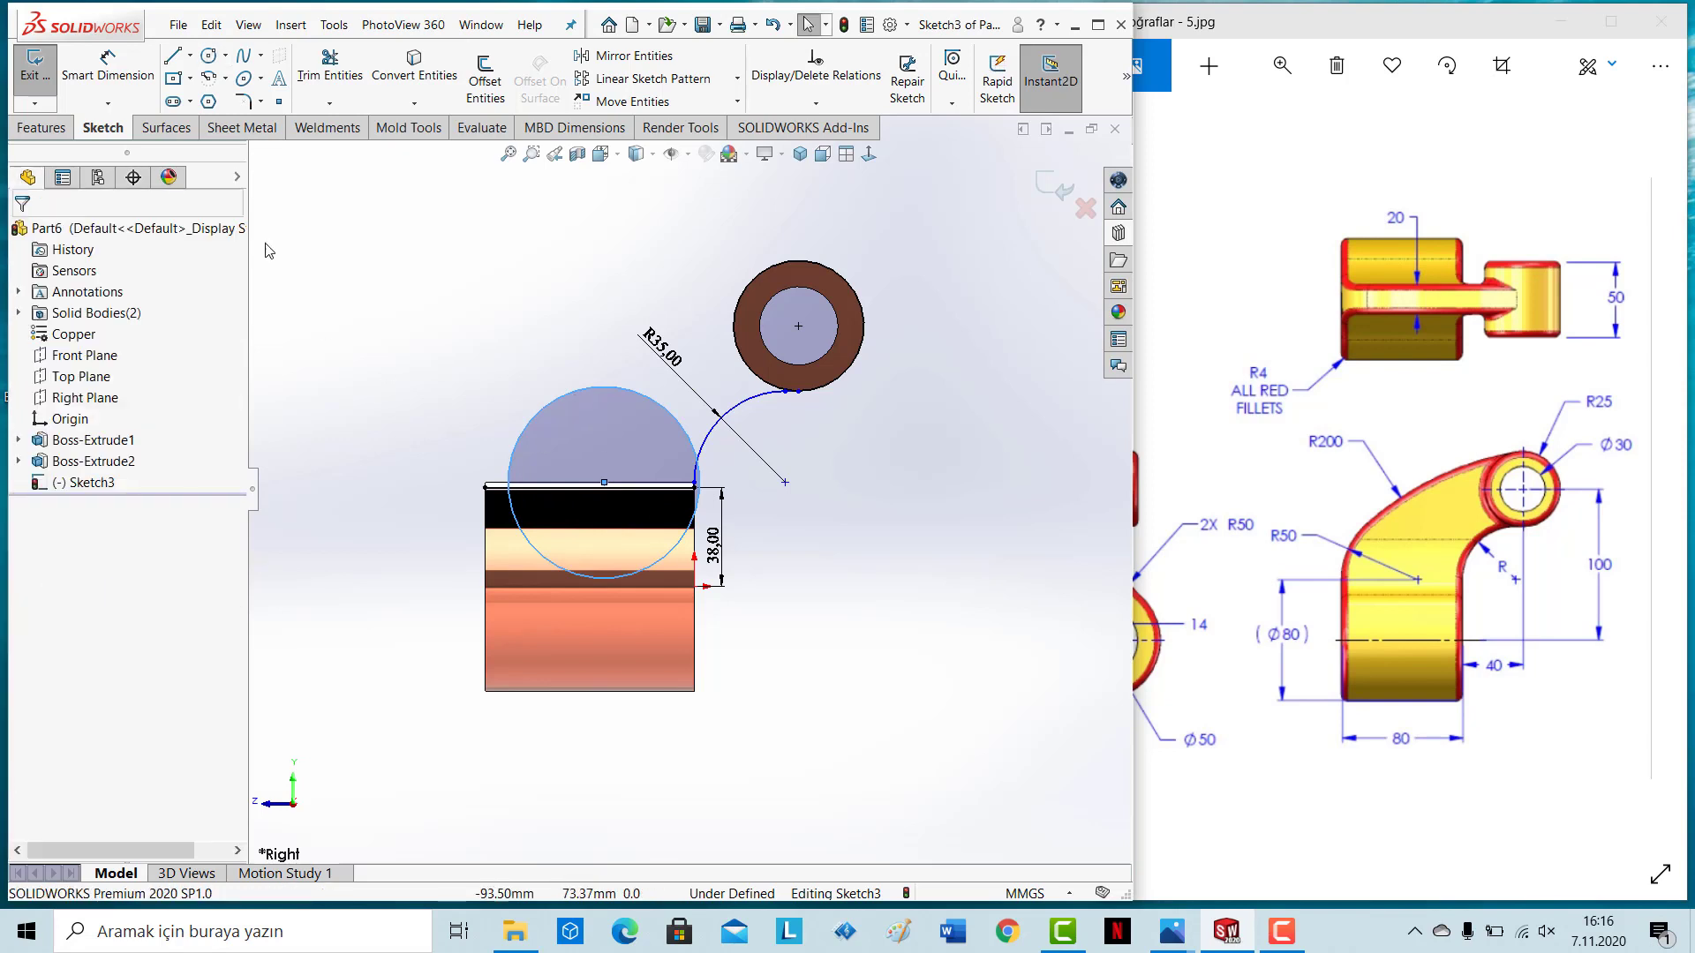
{"action": "key", "text": "d"}
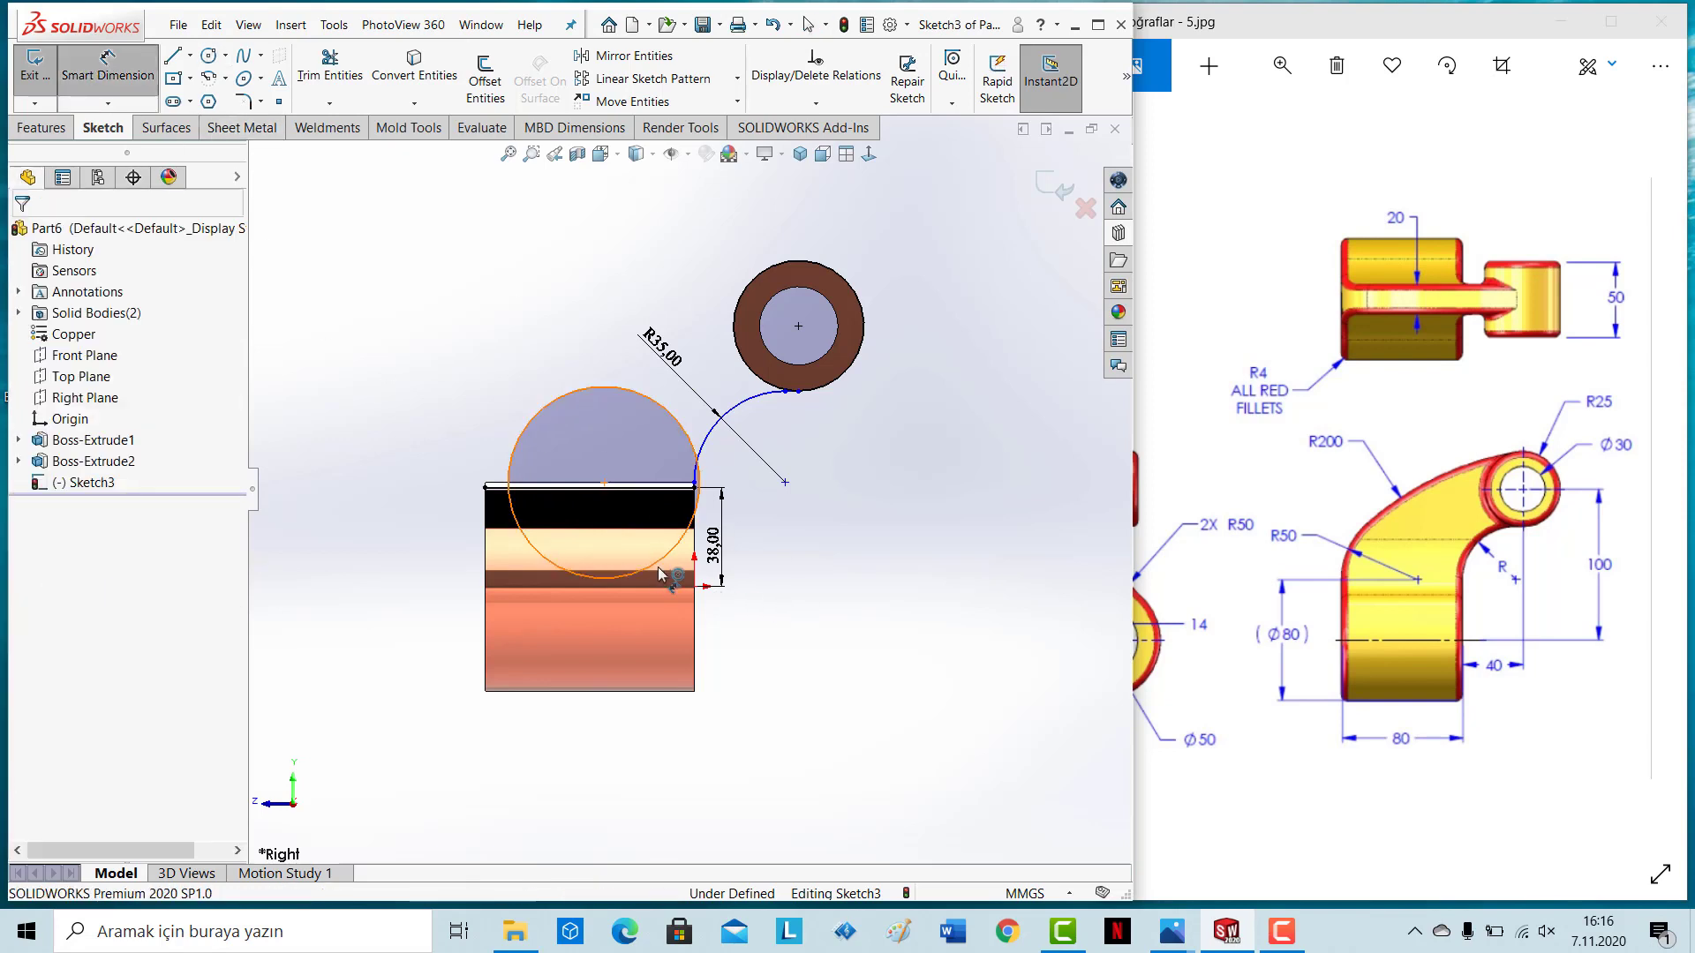
{"action": "left_click", "coordinate": [660, 578]}
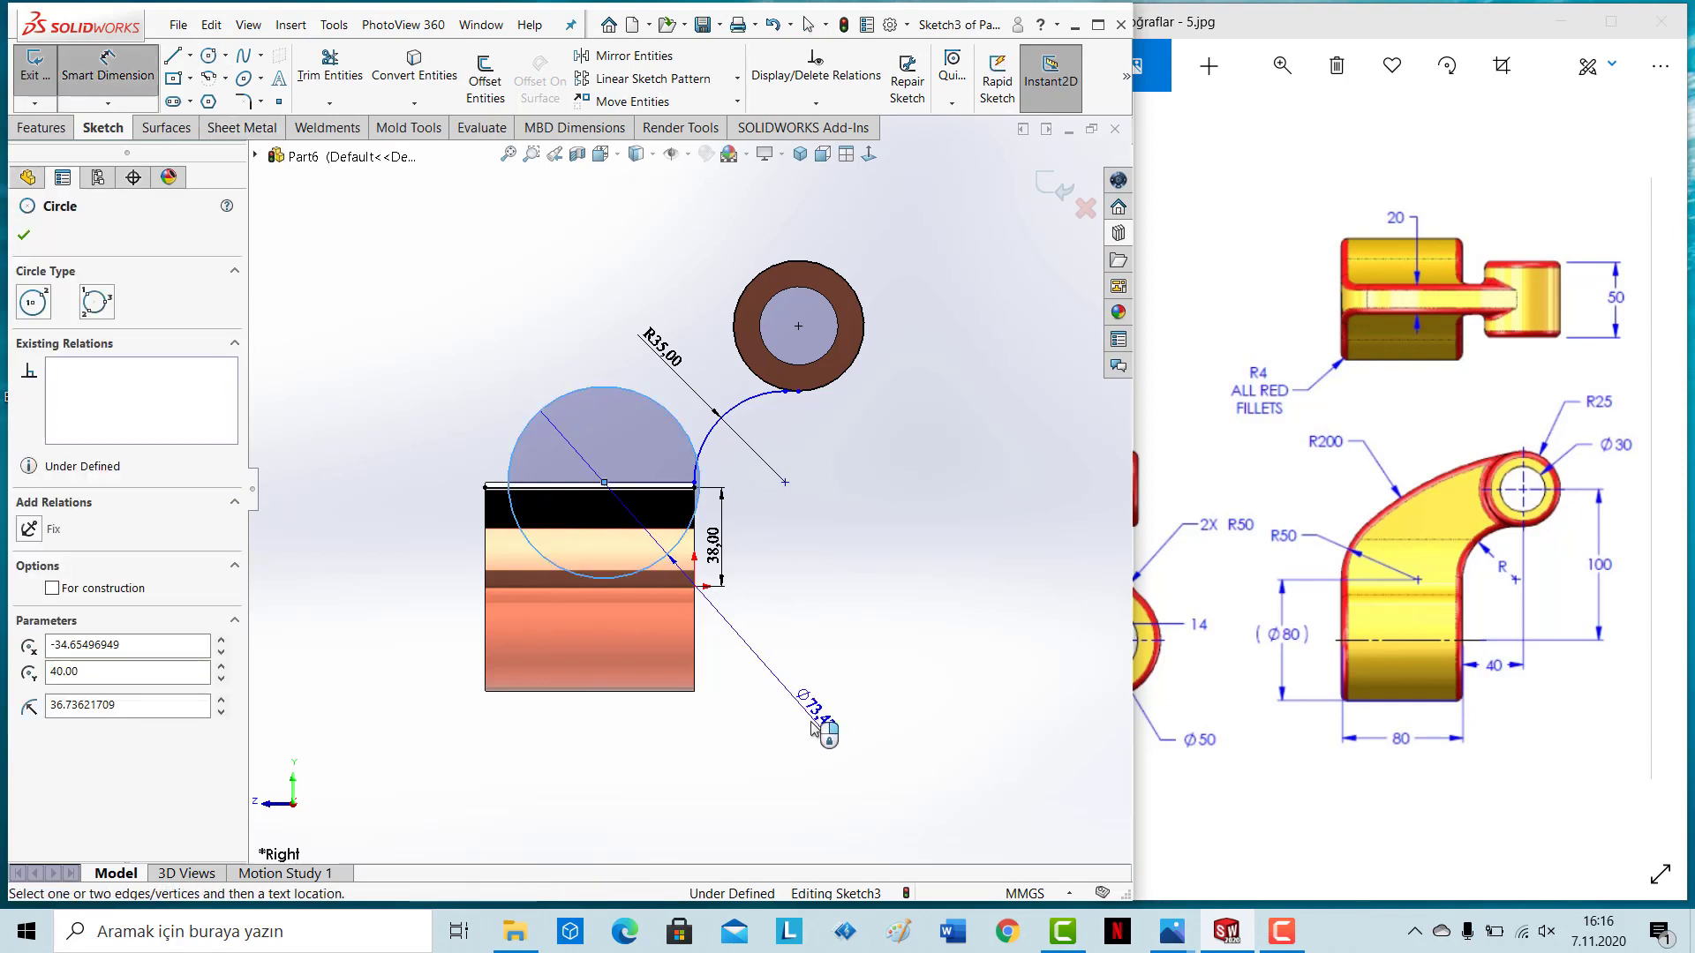
{"action": "left_click", "coordinate": [741, 781]}
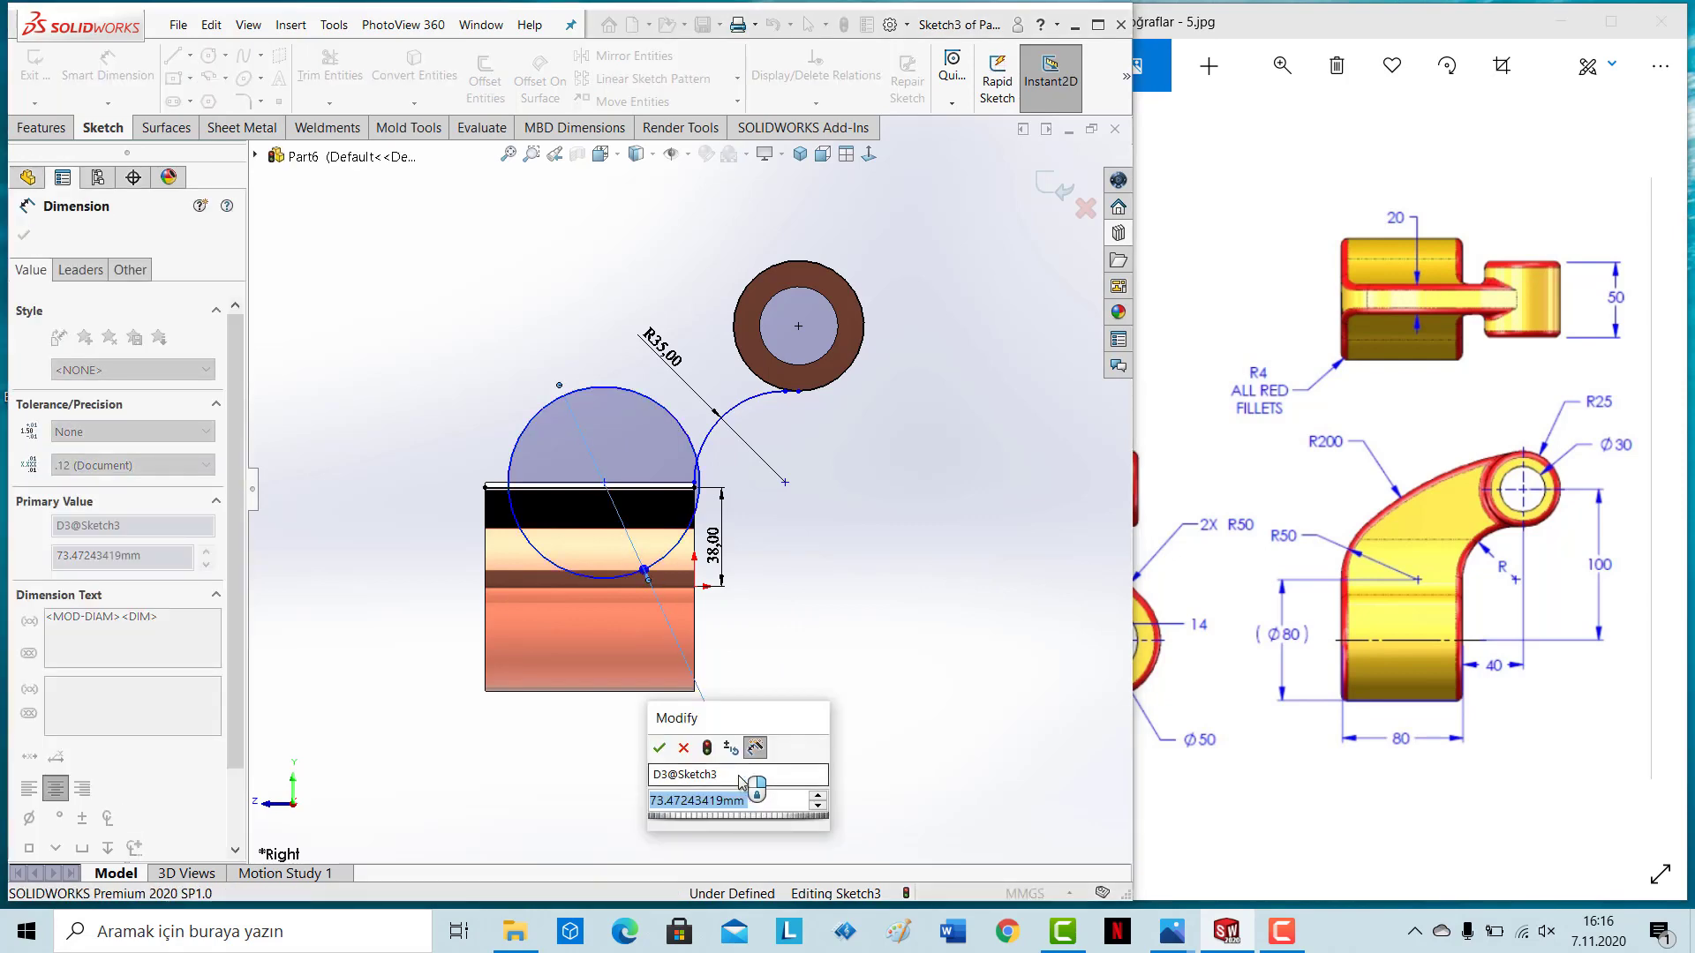
{"action": "type", "text": "100"}
{"action": "key", "text": "Return"}
{"action": "left_click", "coordinate": [820, 662]}
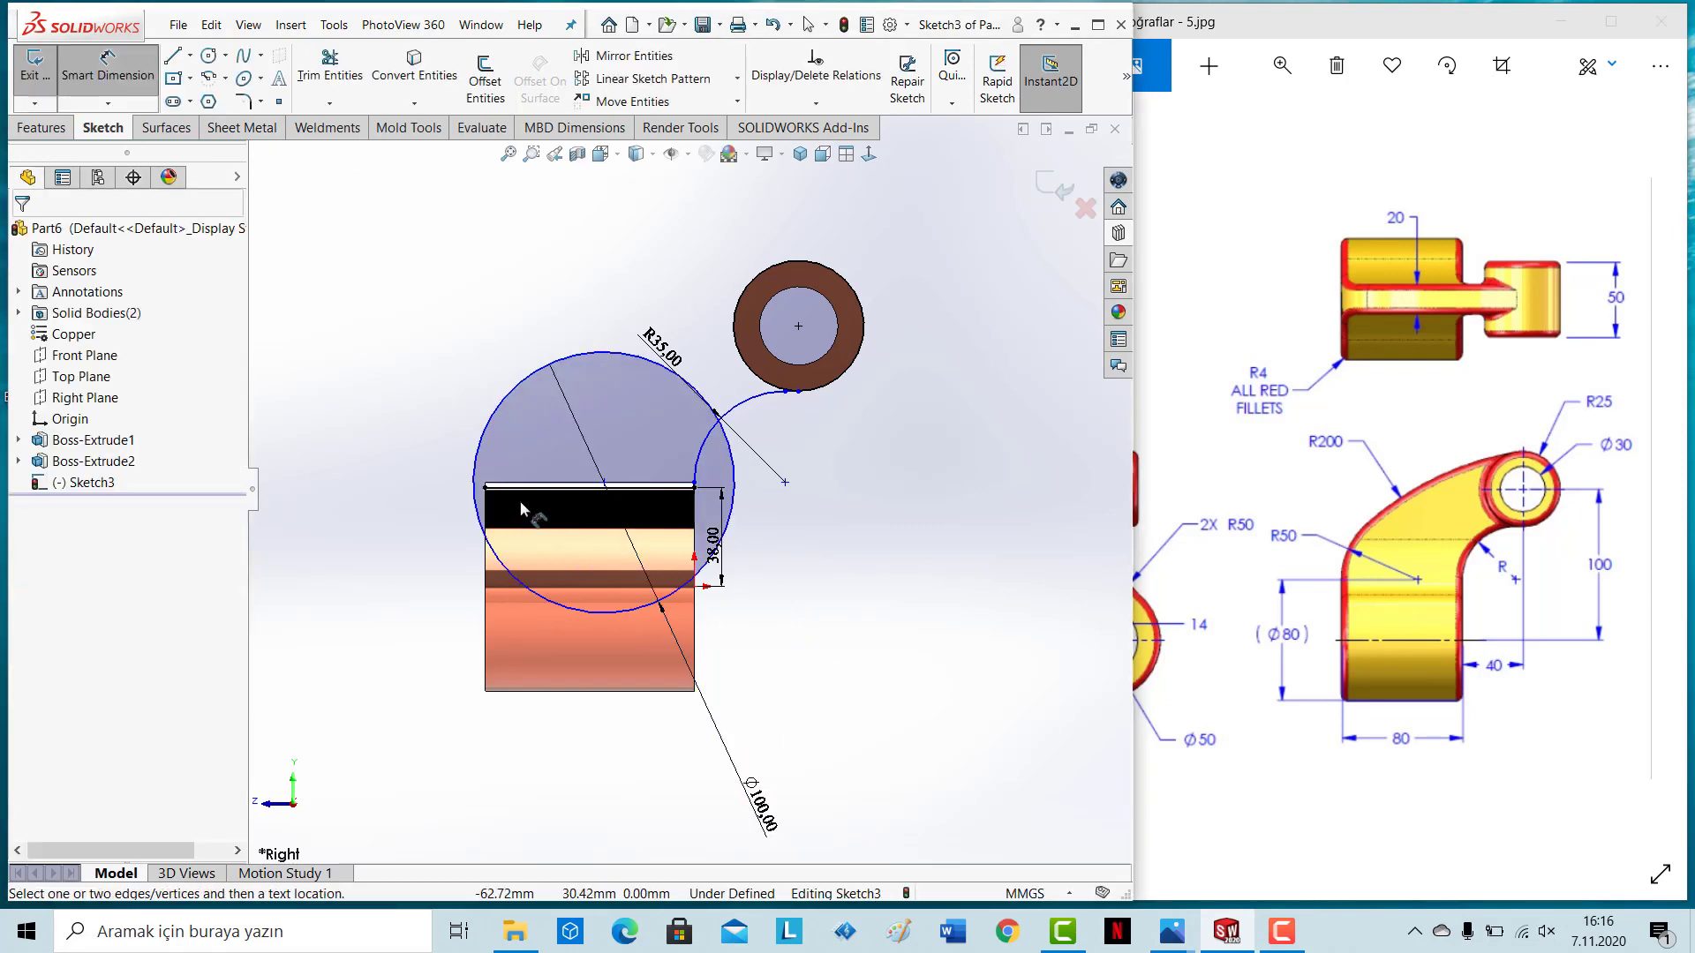
Step: Locate the circle's centre with 50 mm horizontal and 40 mm vertical dimensions
{"action": "left_click", "coordinate": [604, 484]}
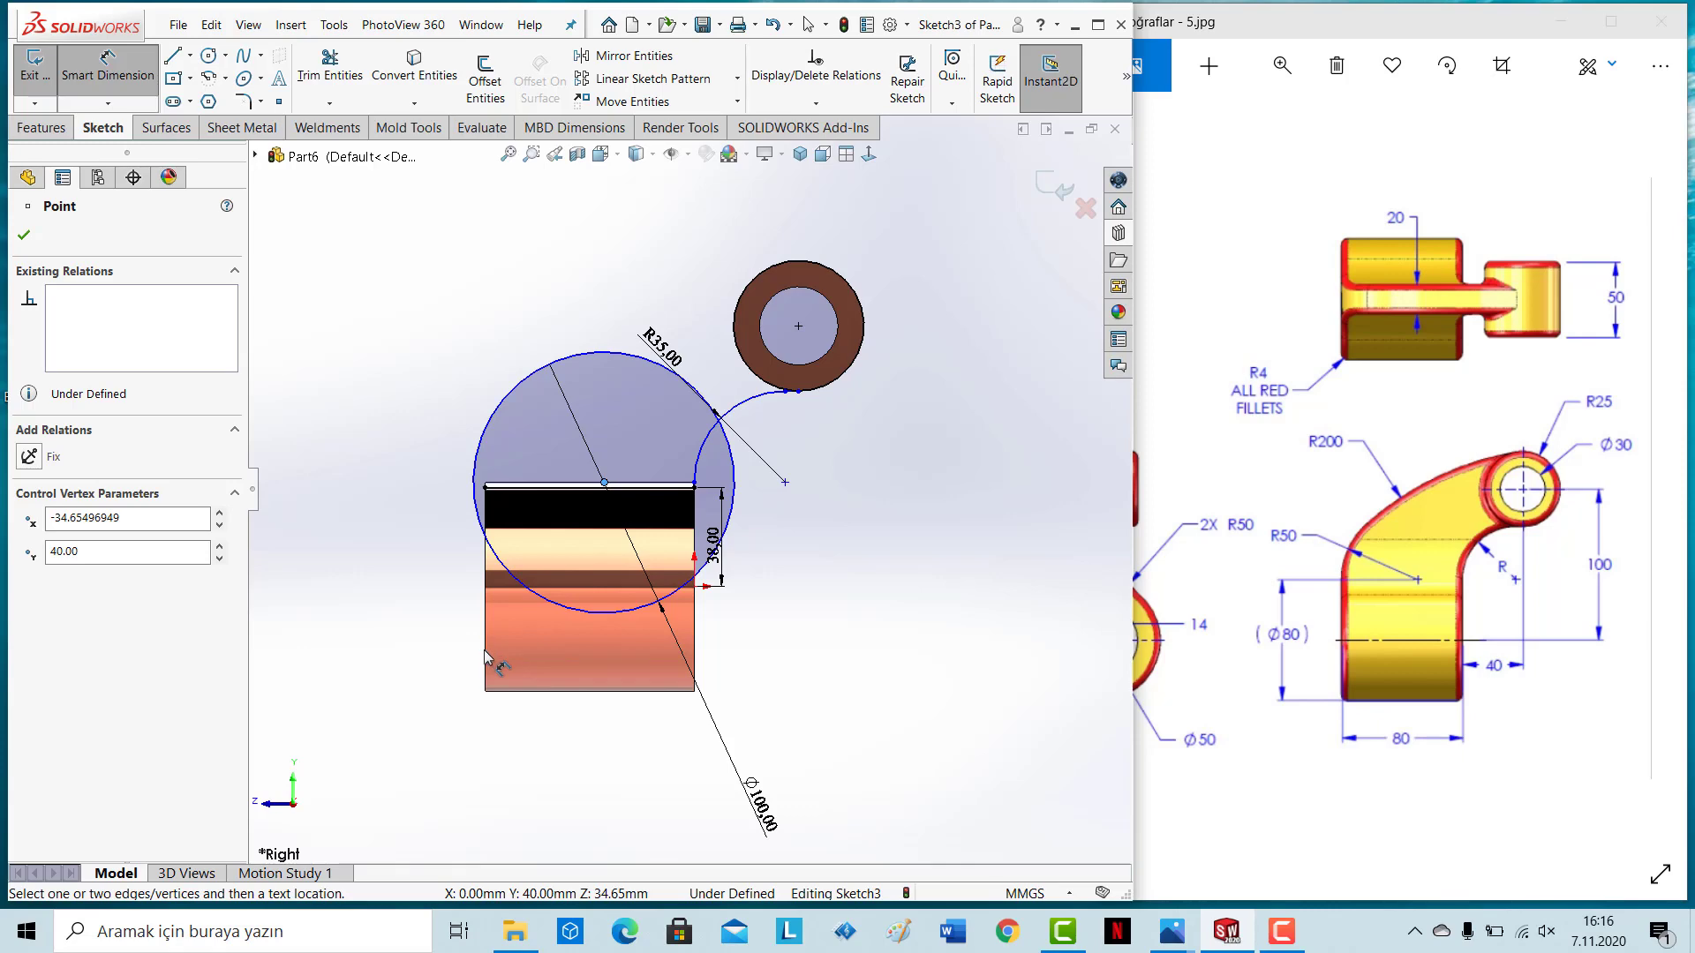
{"action": "left_click", "coordinate": [509, 796]}
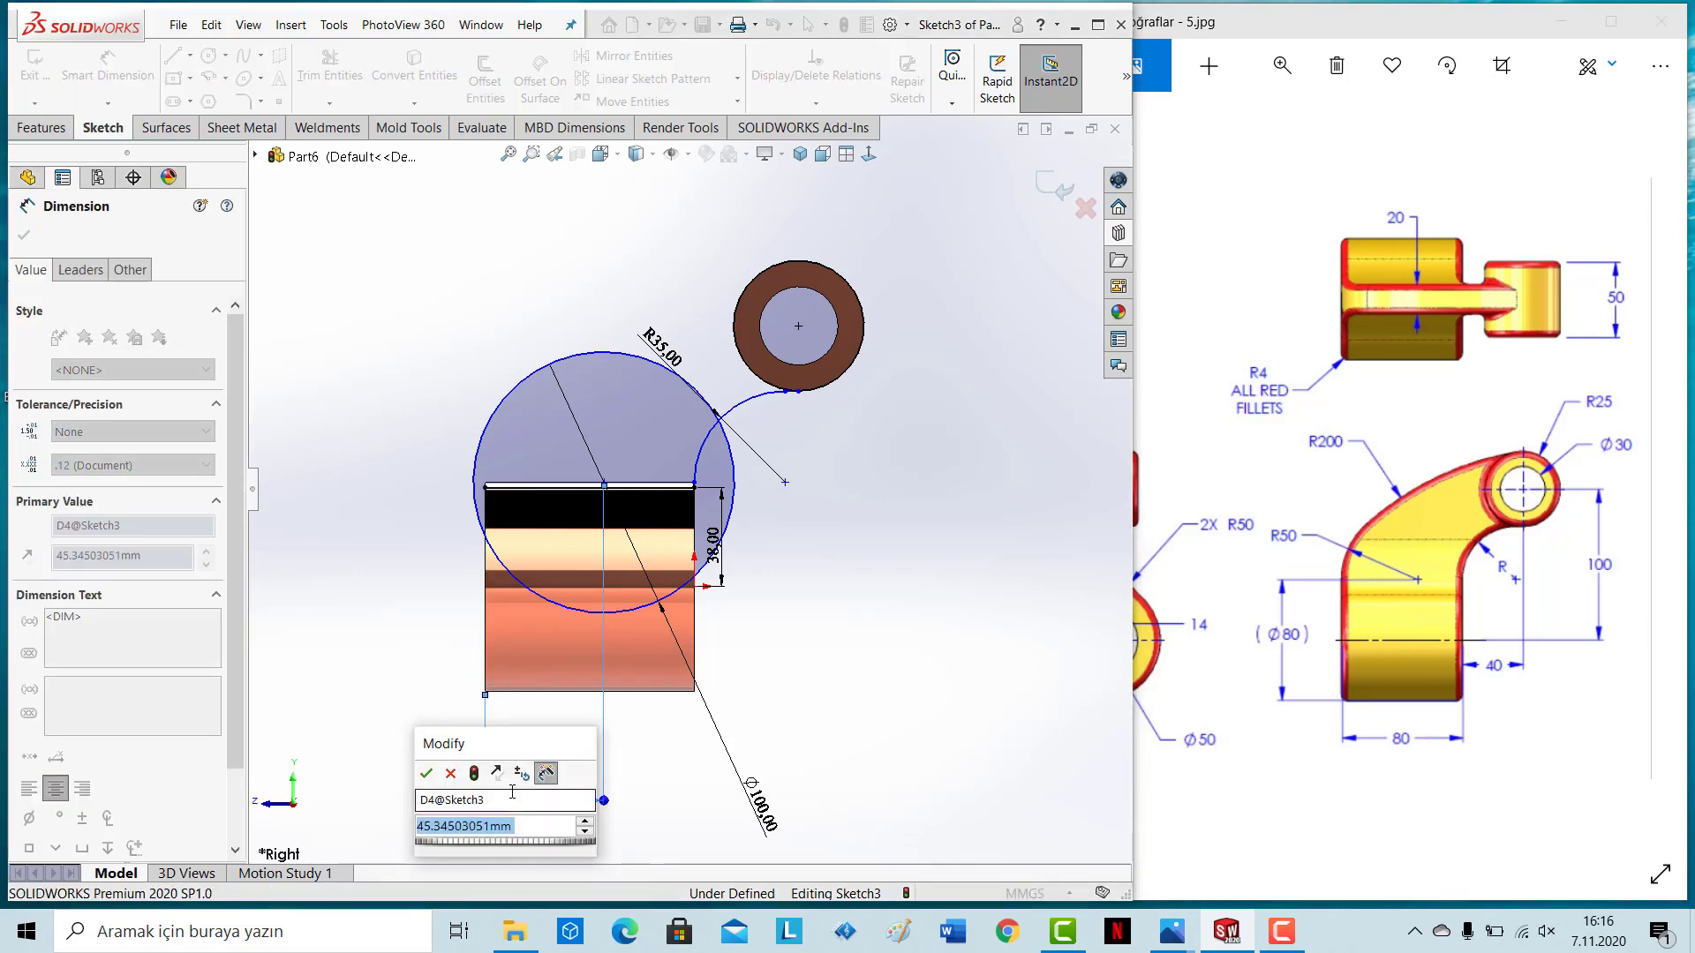
{"action": "type", "text": "50"}
{"action": "key", "text": "Return"}
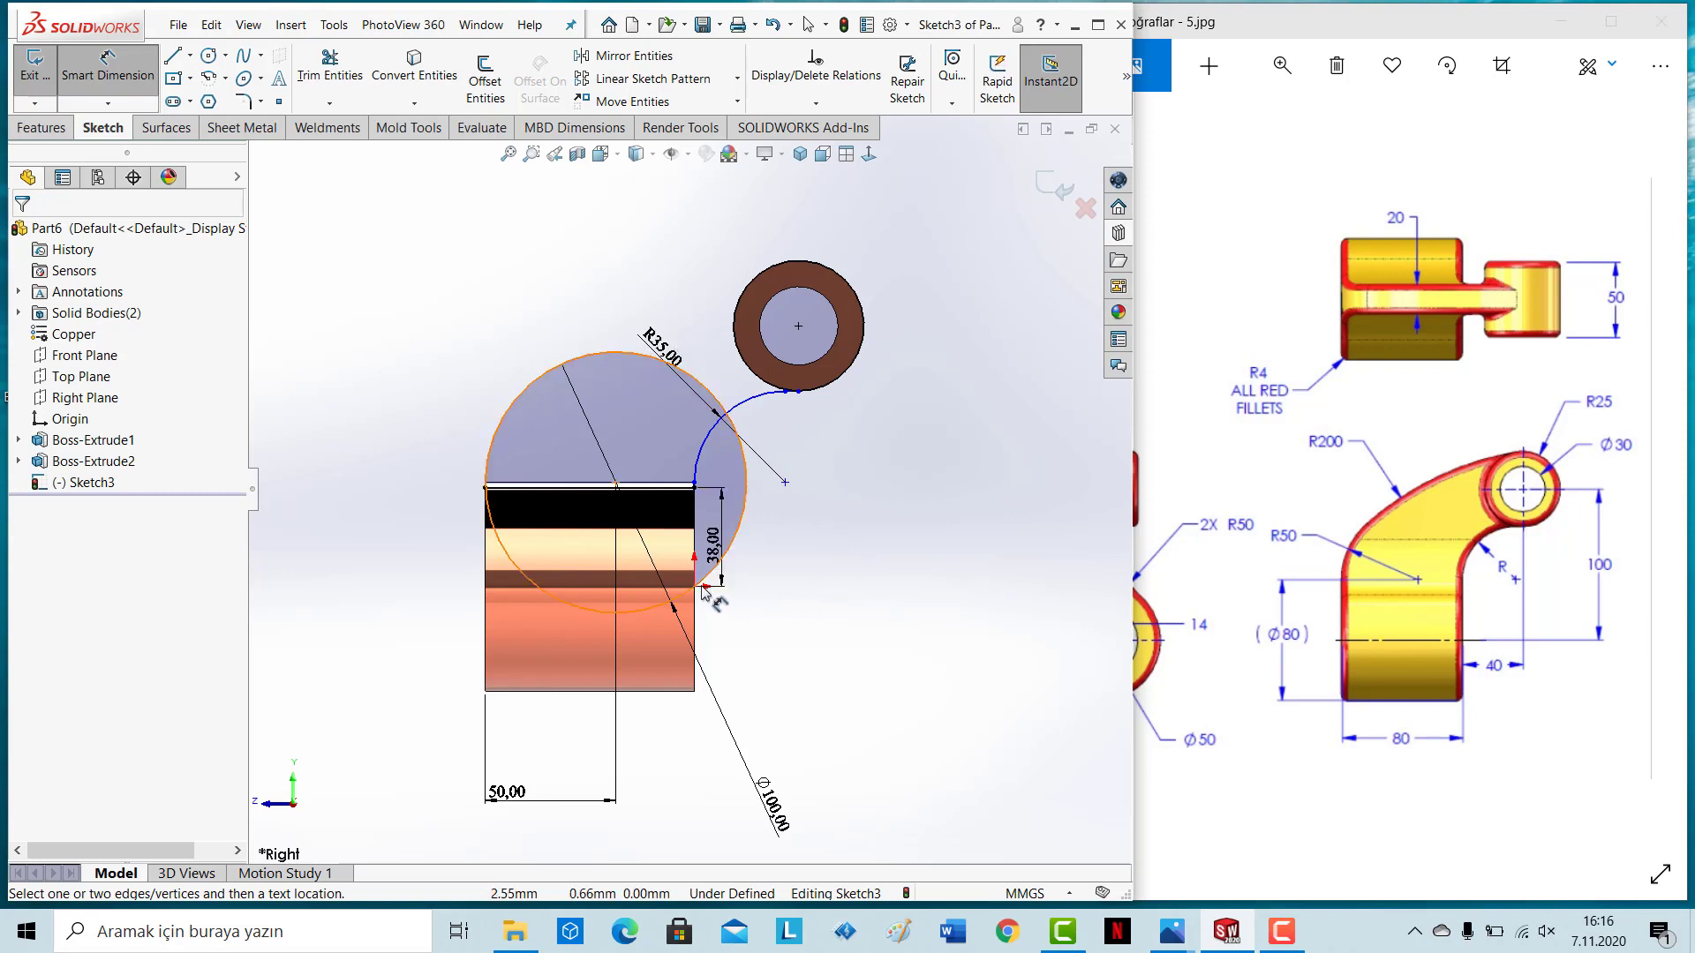
{"action": "left_click", "coordinate": [615, 483]}
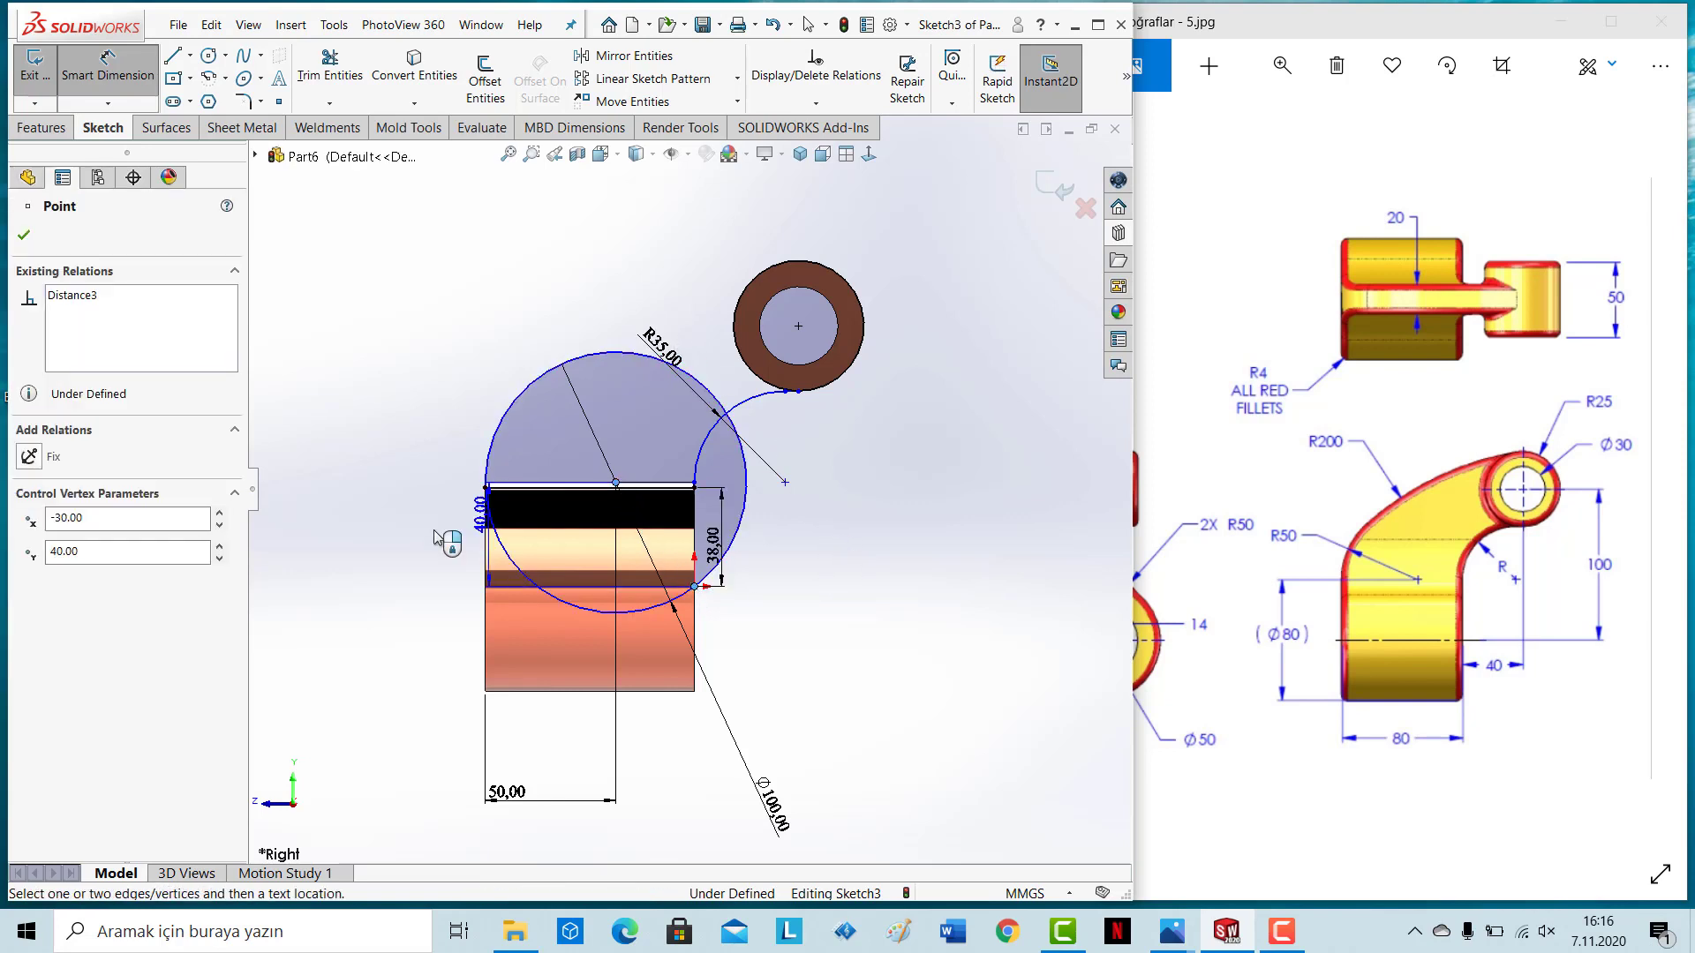
{"action": "left_click", "coordinate": [274, 551]}
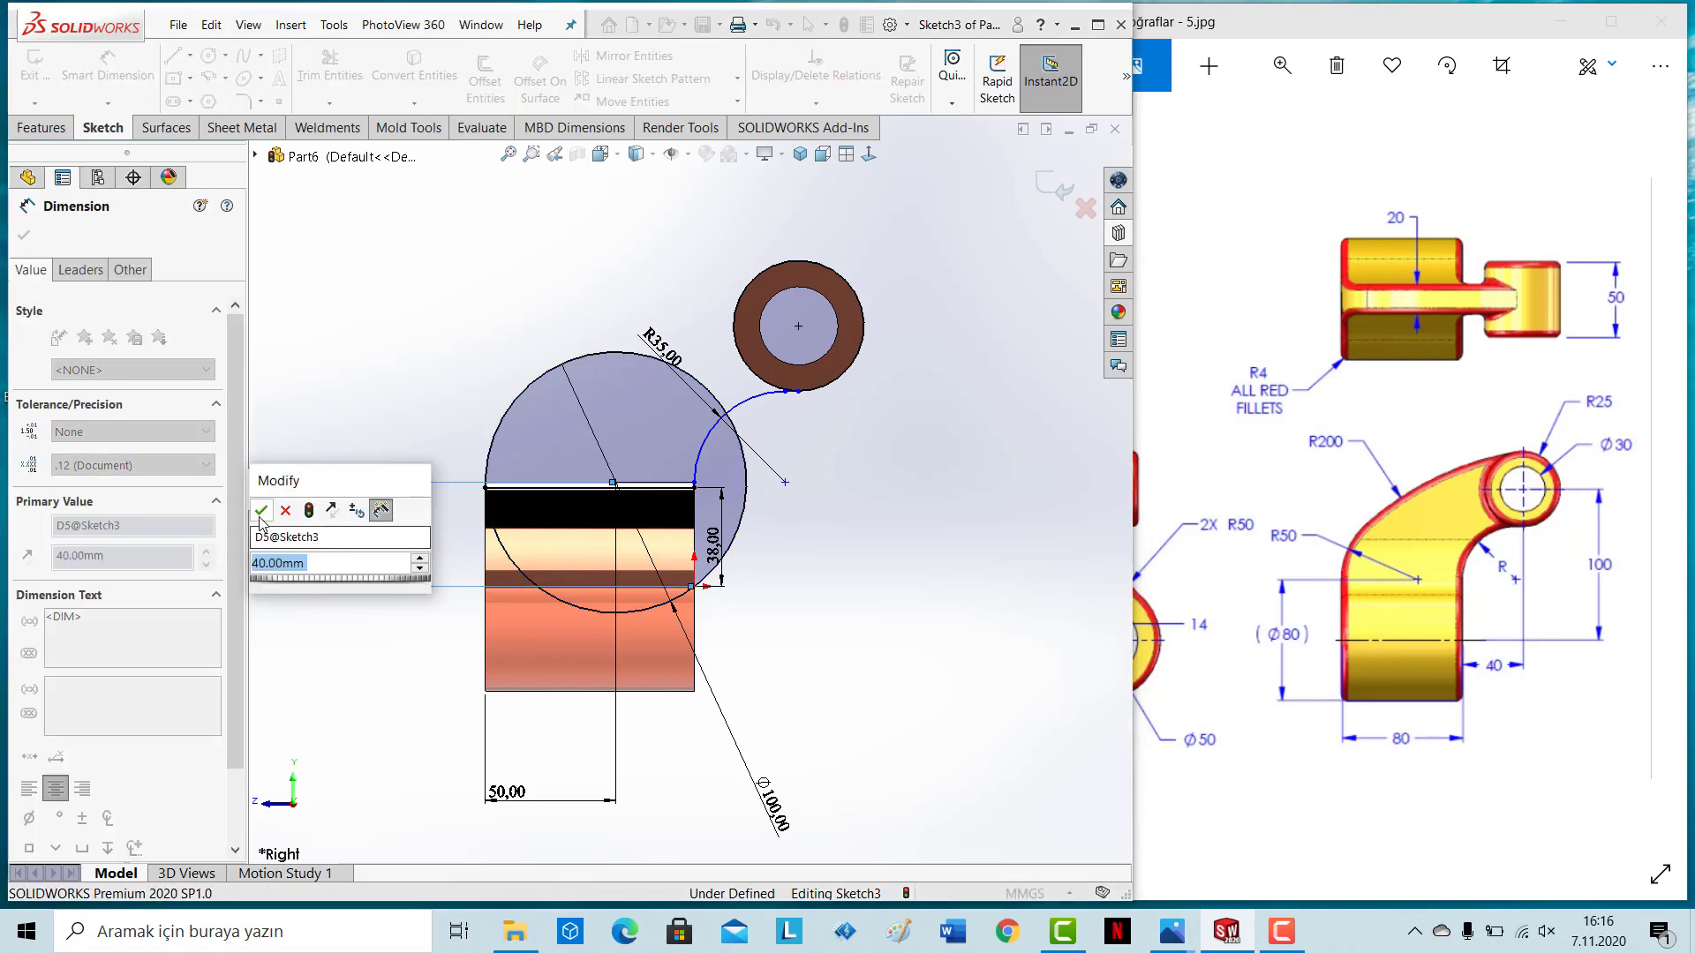
{"action": "left_click", "coordinate": [261, 512]}
Step: Draw a large circle to the right of the Ø100 circle
{"action": "key", "text": "c"}
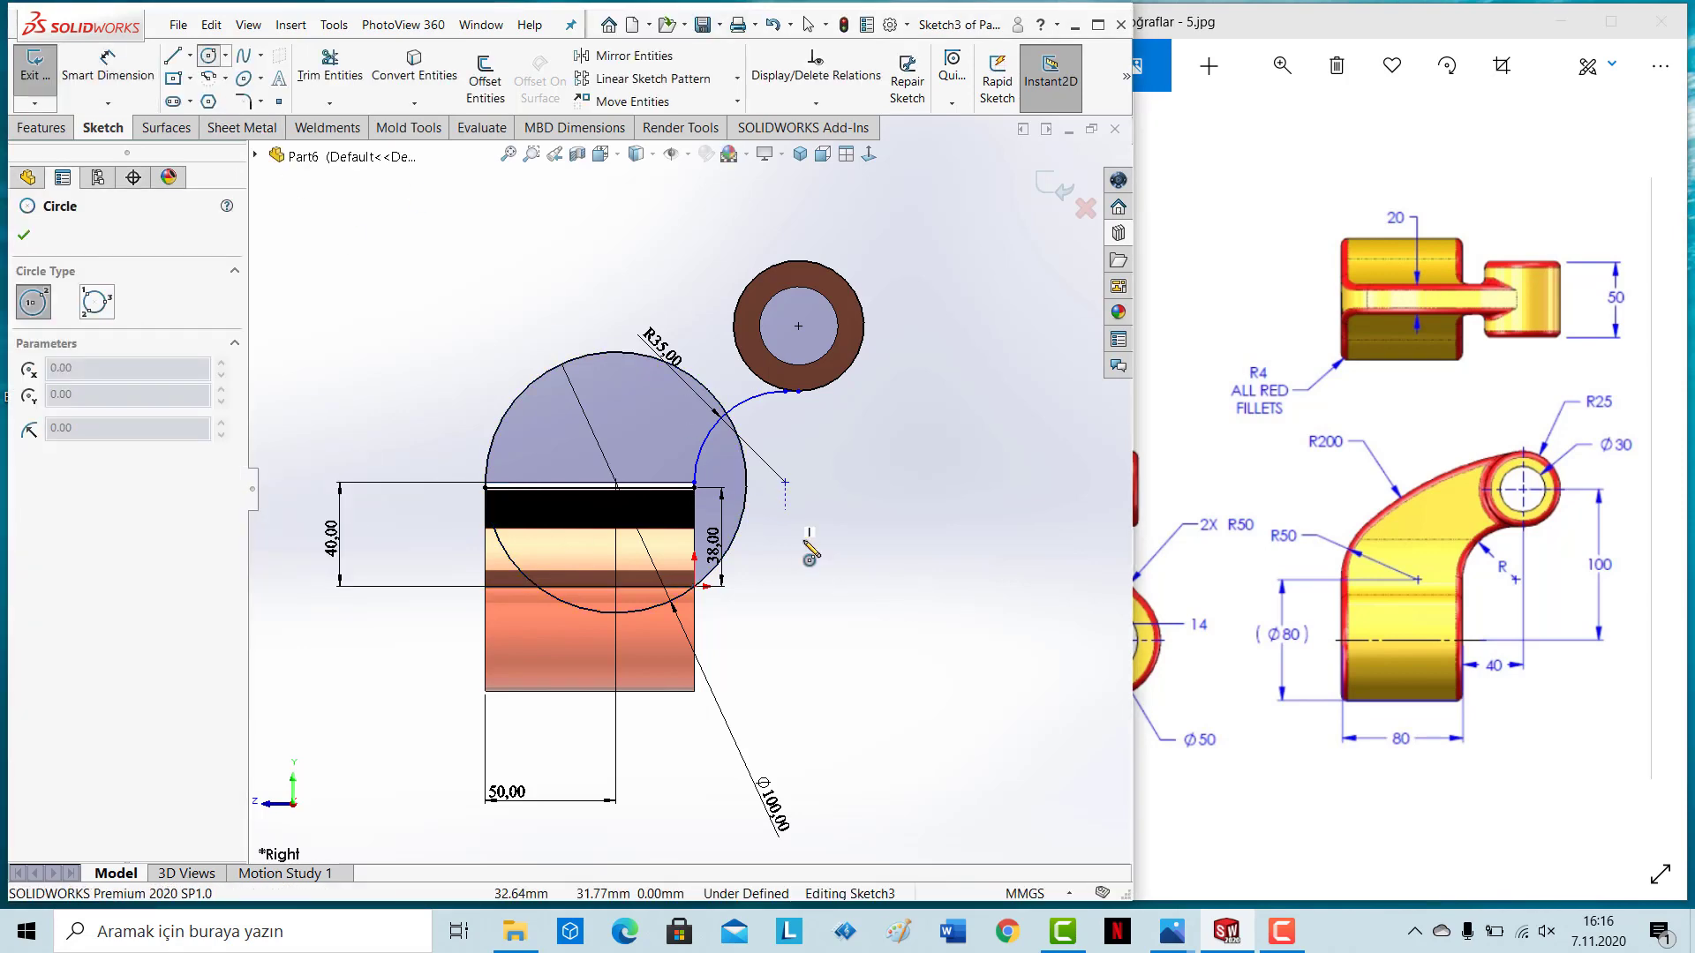
{"action": "left_click", "coordinate": [872, 586]}
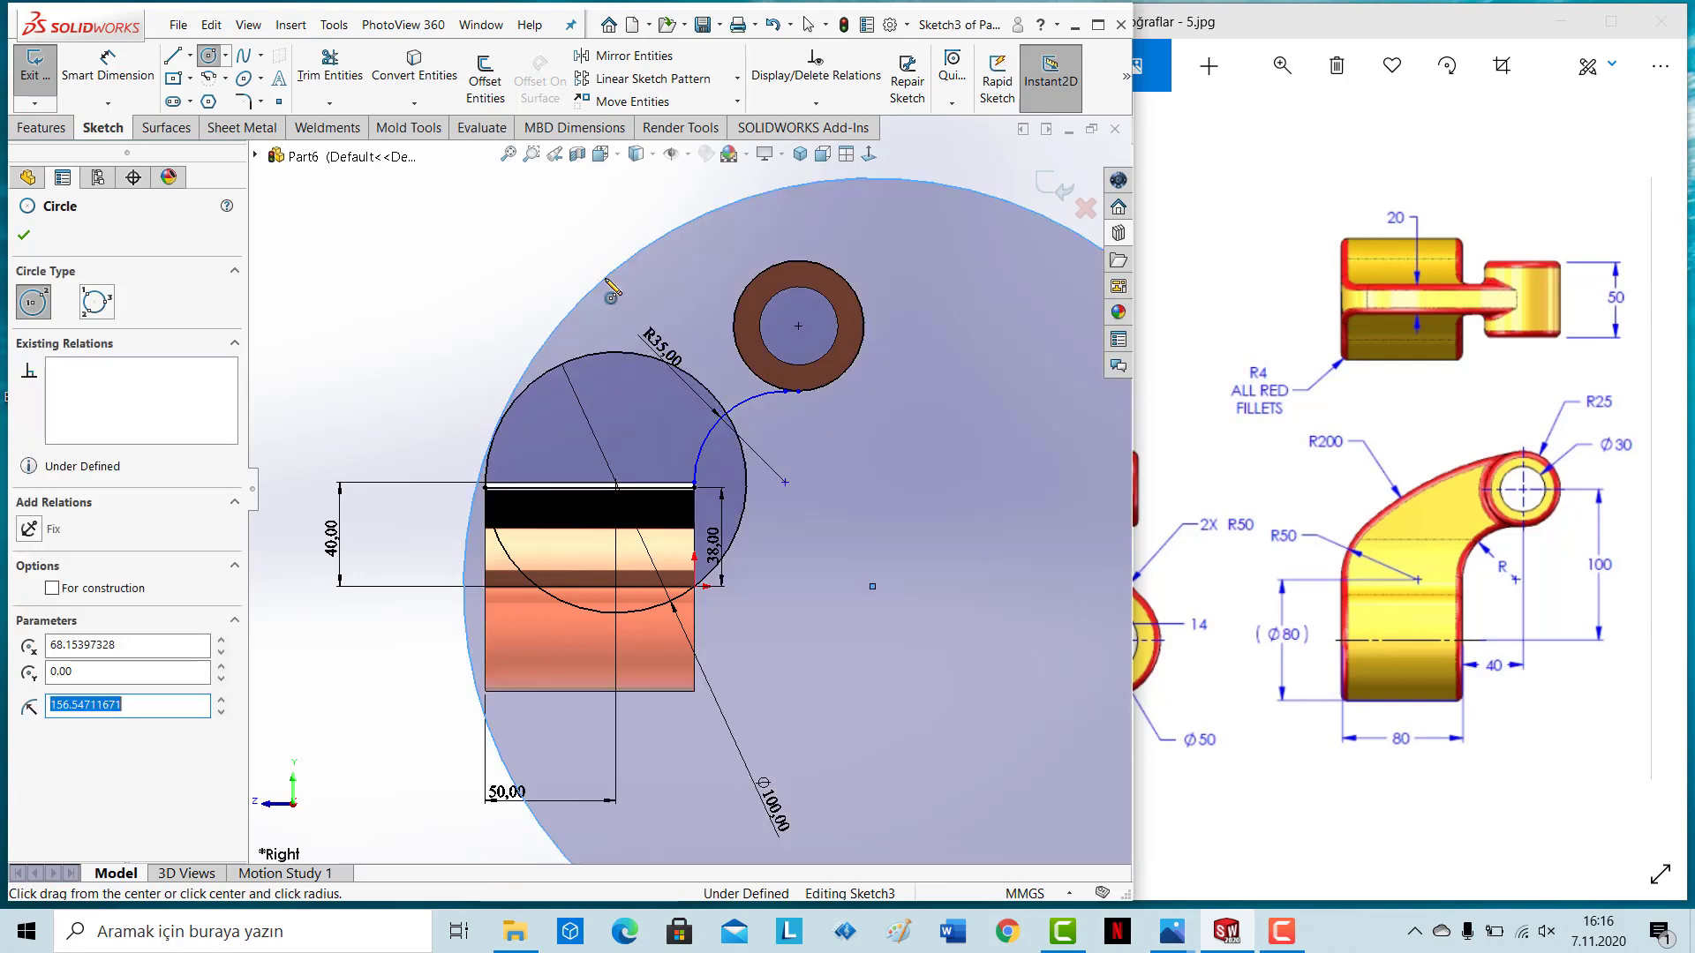
{"action": "key", "text": "Escape"}
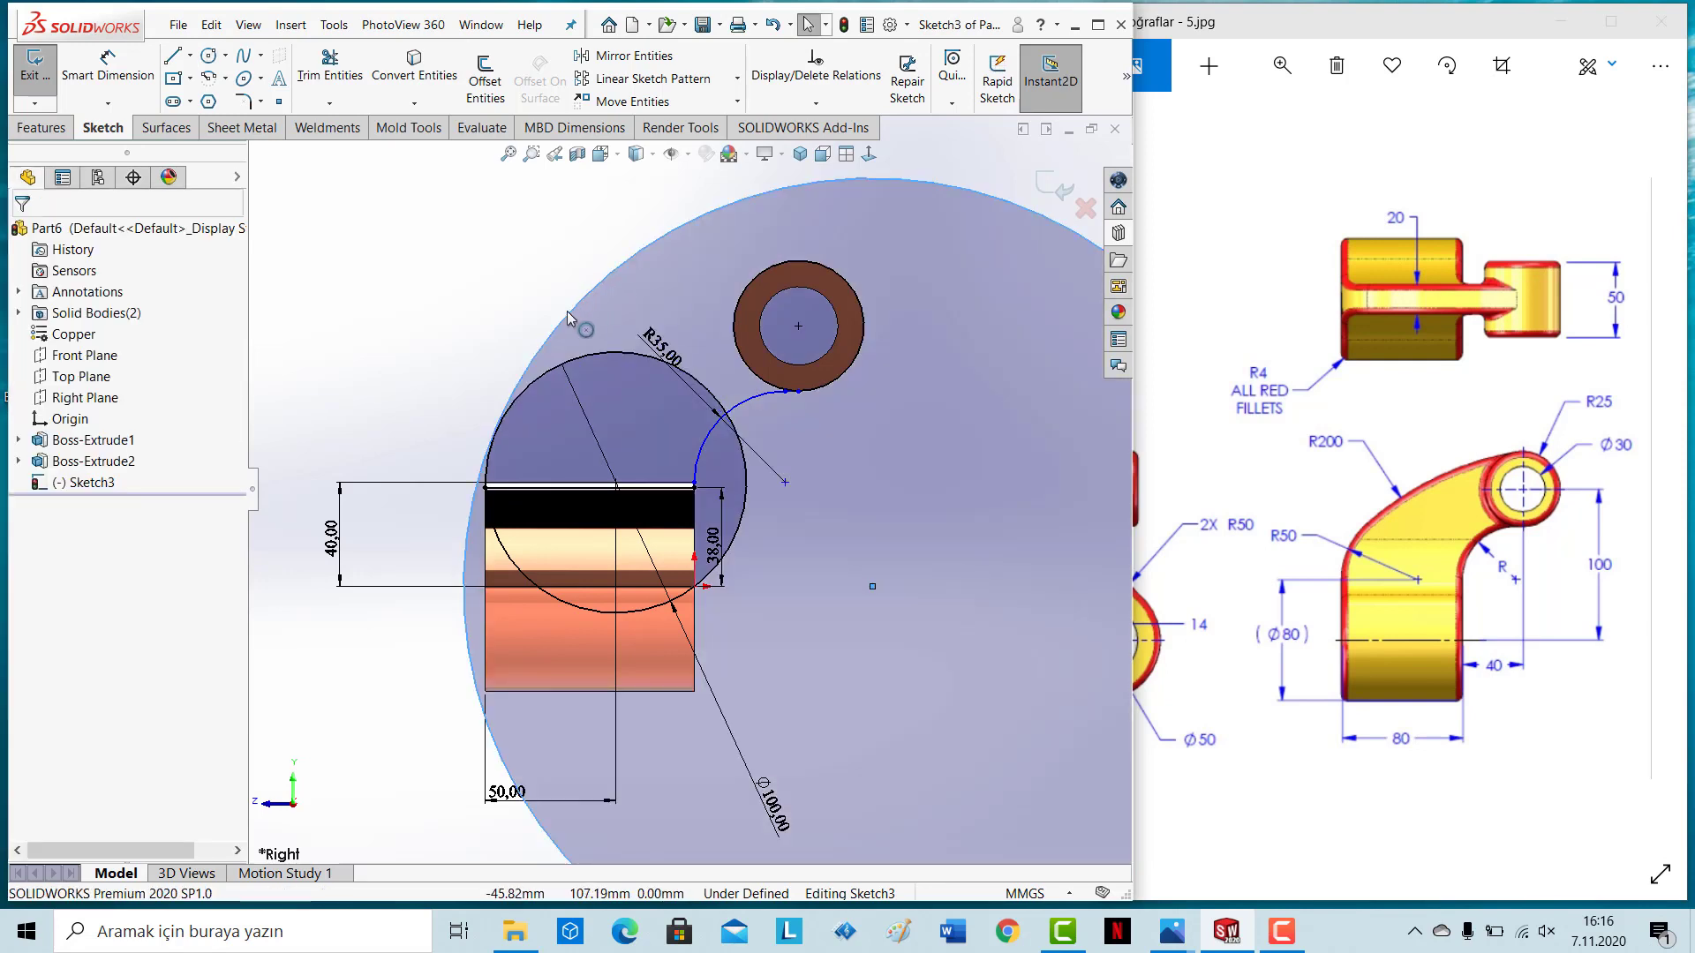
{"action": "left_click", "coordinate": [378, 288]}
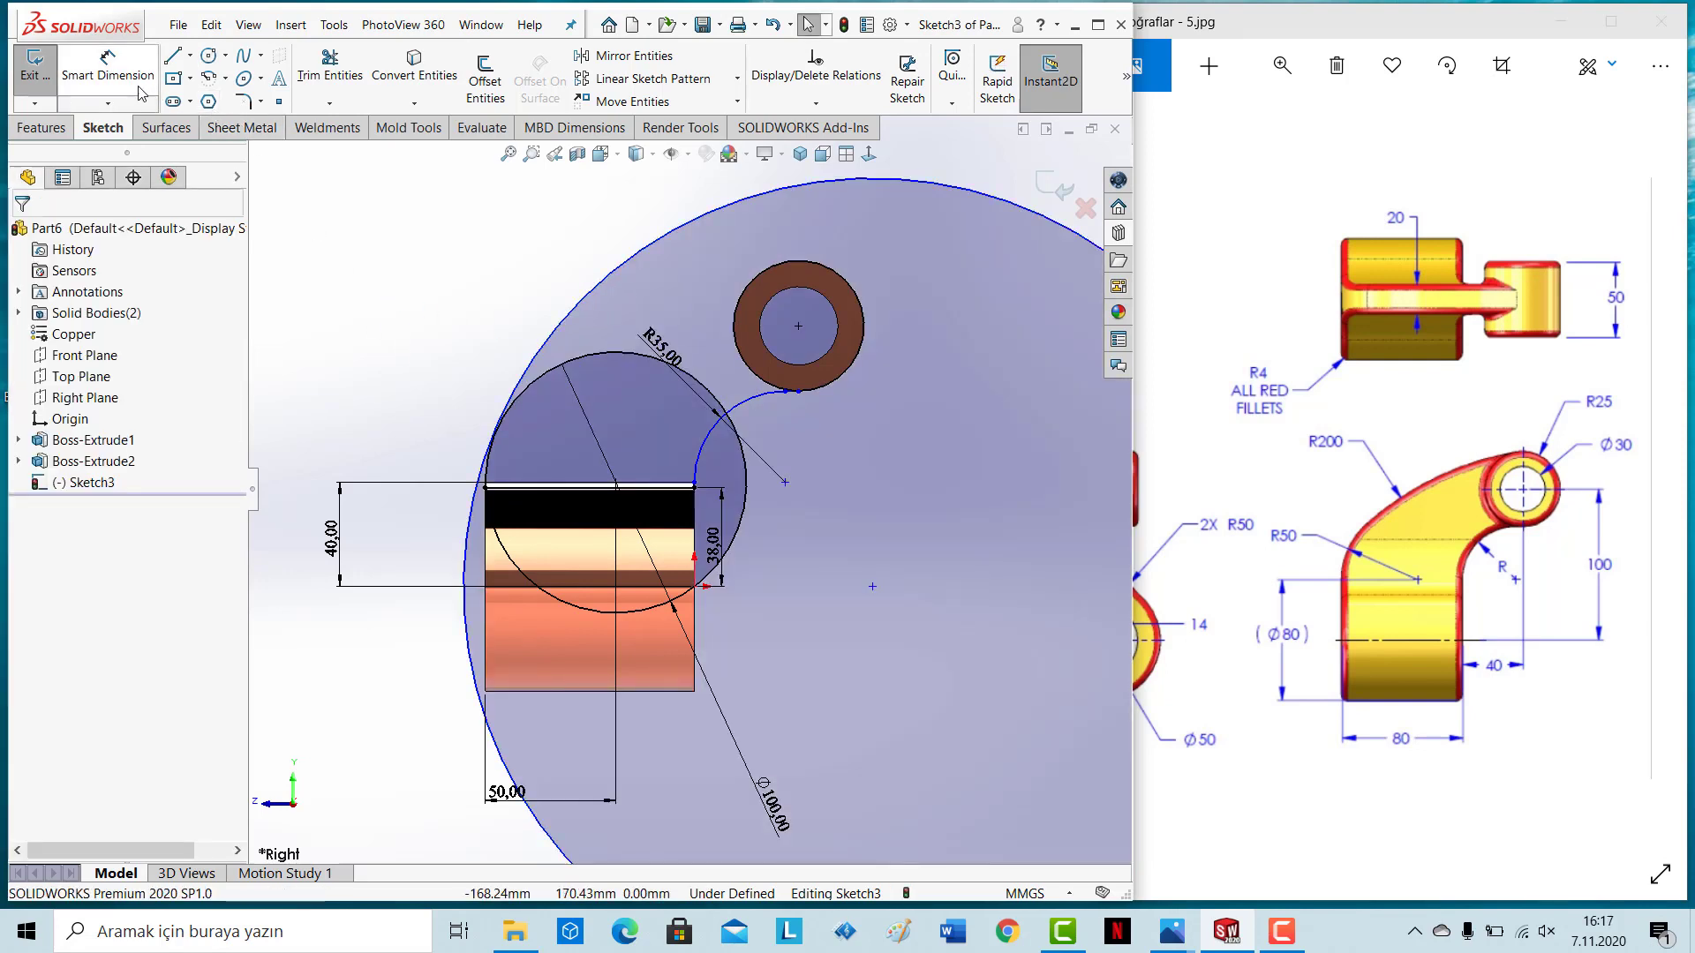
Step: Make the large circle tangent to the Ø100 circle and the ring's outer circle
{"action": "left_click", "coordinate": [552, 375]}
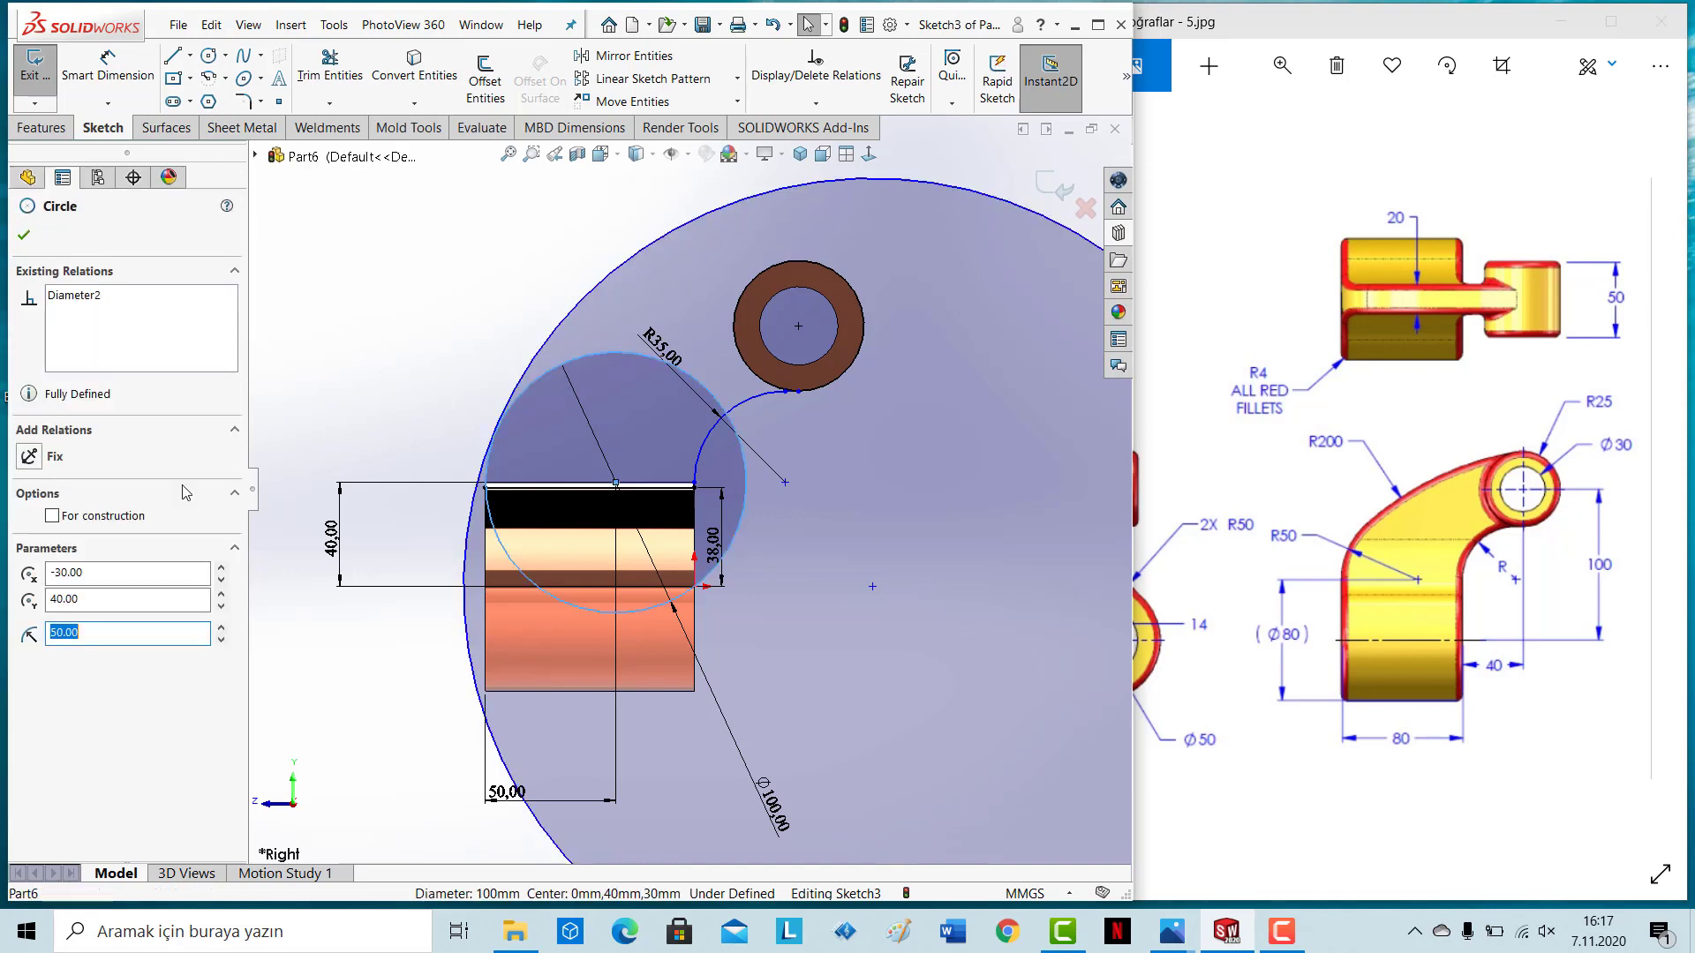
{"action": "left_click", "coordinate": [529, 375], "text": "ctrl"}
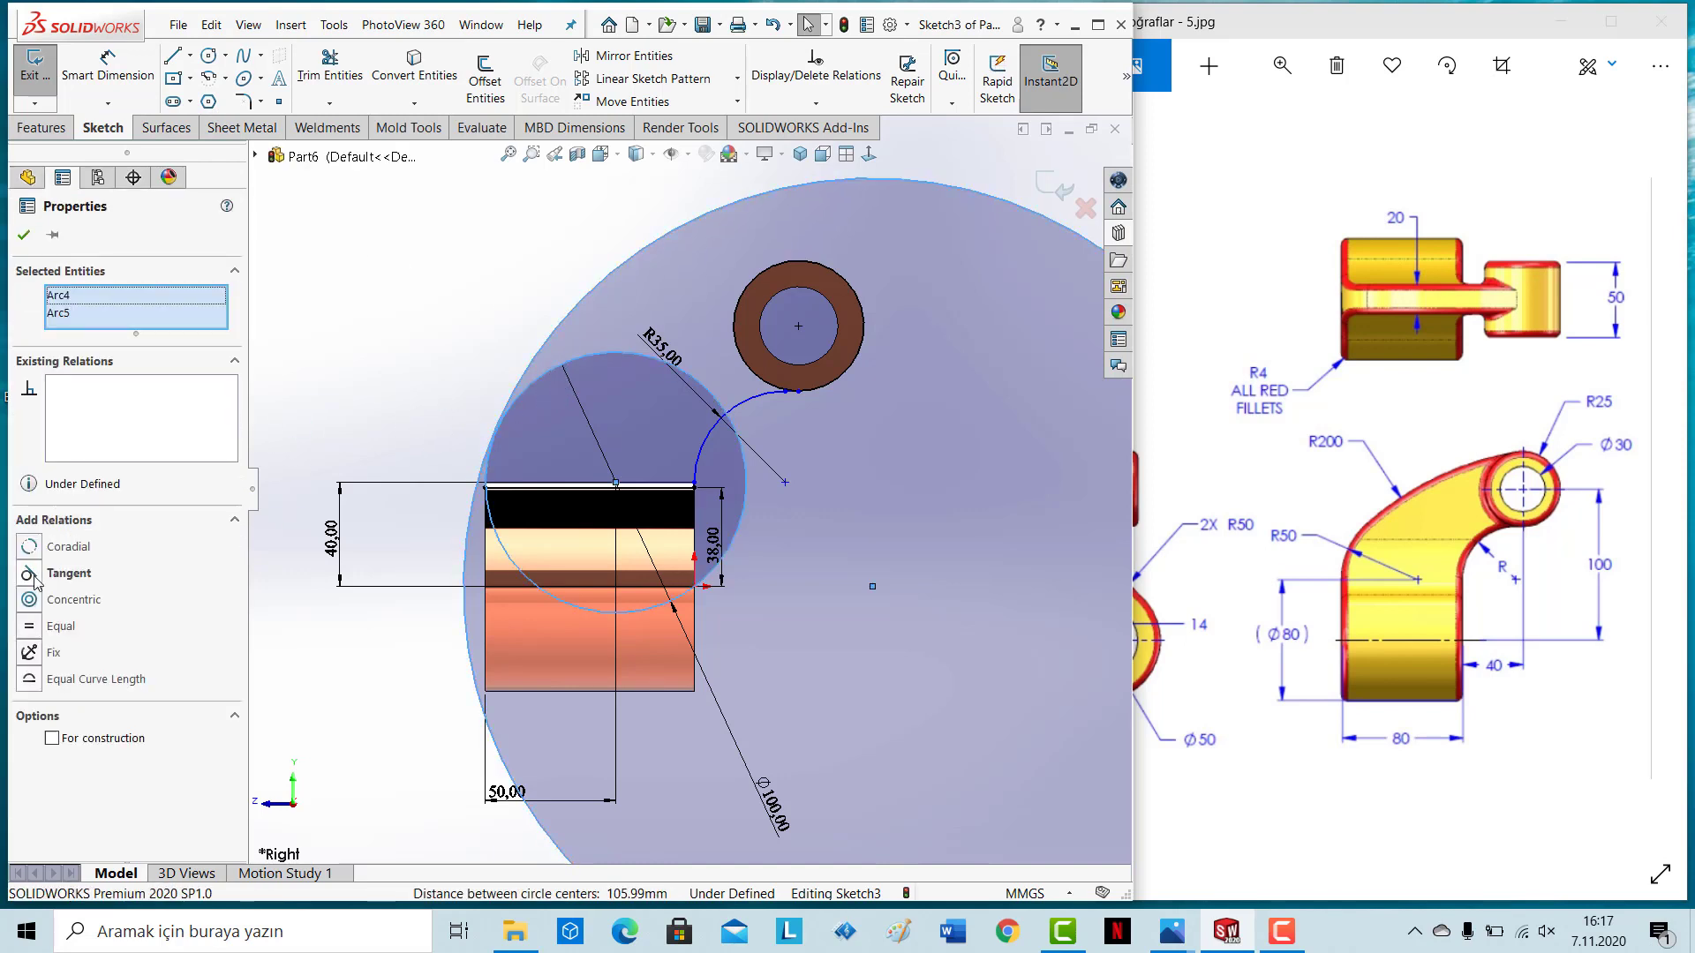
{"action": "left_click", "coordinate": [33, 576]}
{"action": "key", "text": "Escape"}
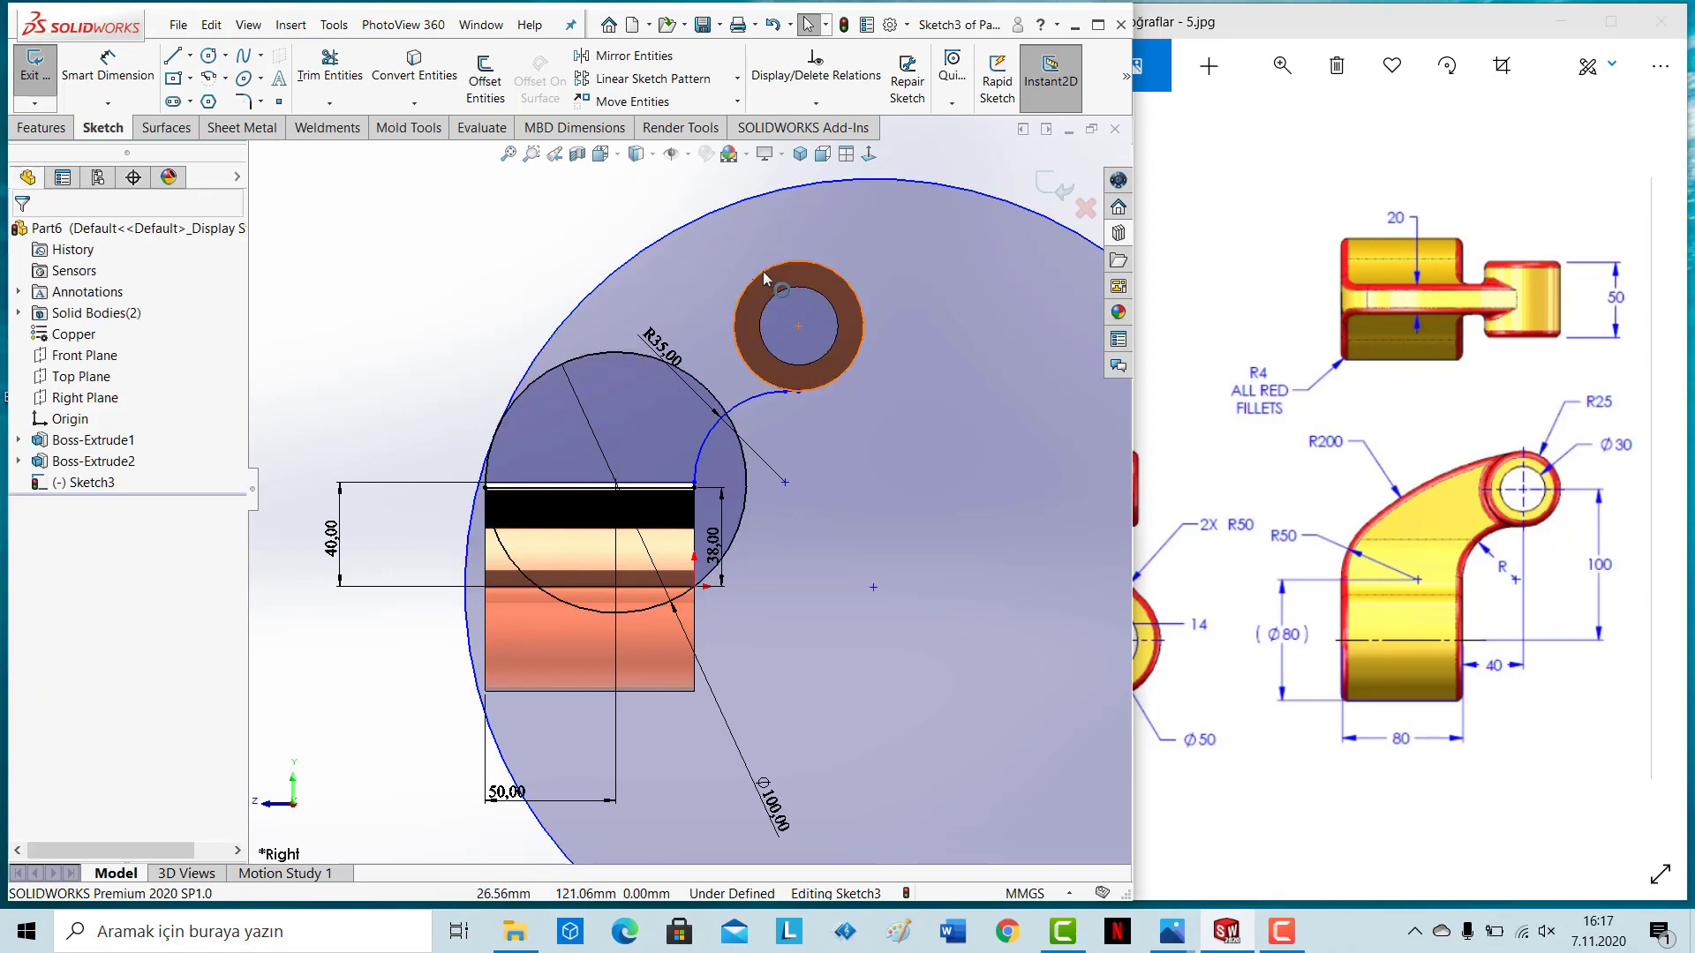
{"action": "left_click", "coordinate": [764, 274]}
{"action": "left_click", "coordinate": [708, 213], "text": "ctrl"}
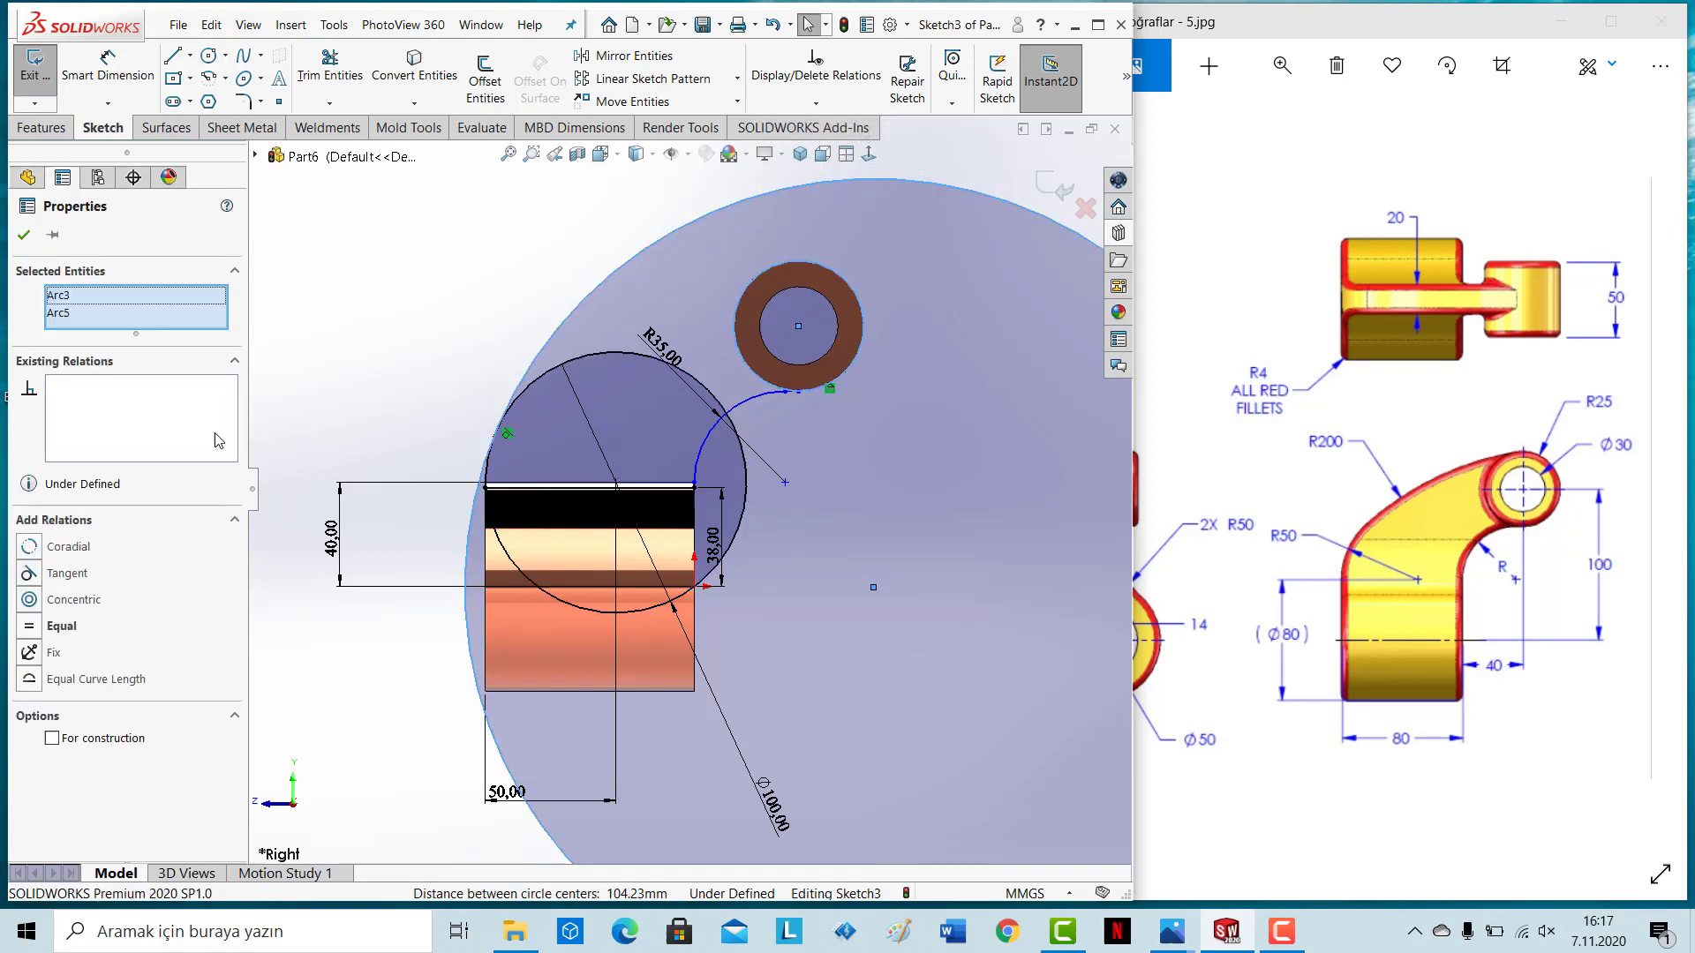
{"action": "left_click", "coordinate": [36, 575]}
{"action": "key", "text": "Escape"}
Step: Dimension the large circle to a 400 mm diameter
{"action": "right_click_drag", "start_coordinate": [308, 372], "coordinate": [328, 254]}
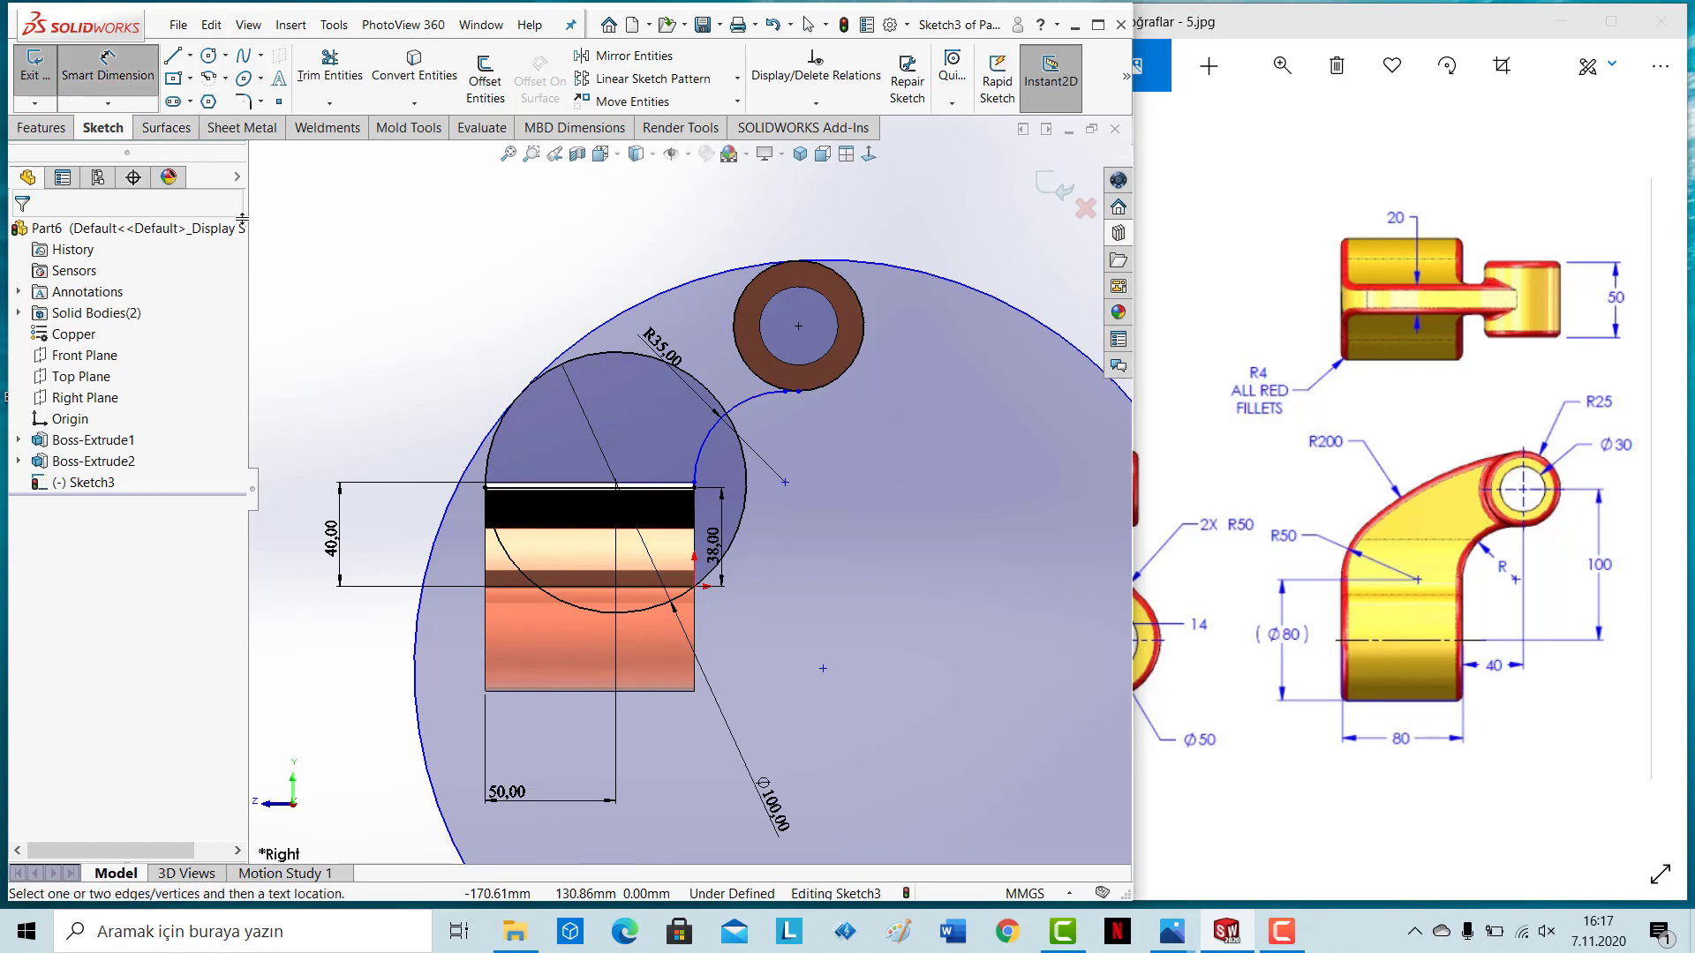
{"action": "key", "text": "f"}
{"action": "left_click", "coordinate": [934, 423]}
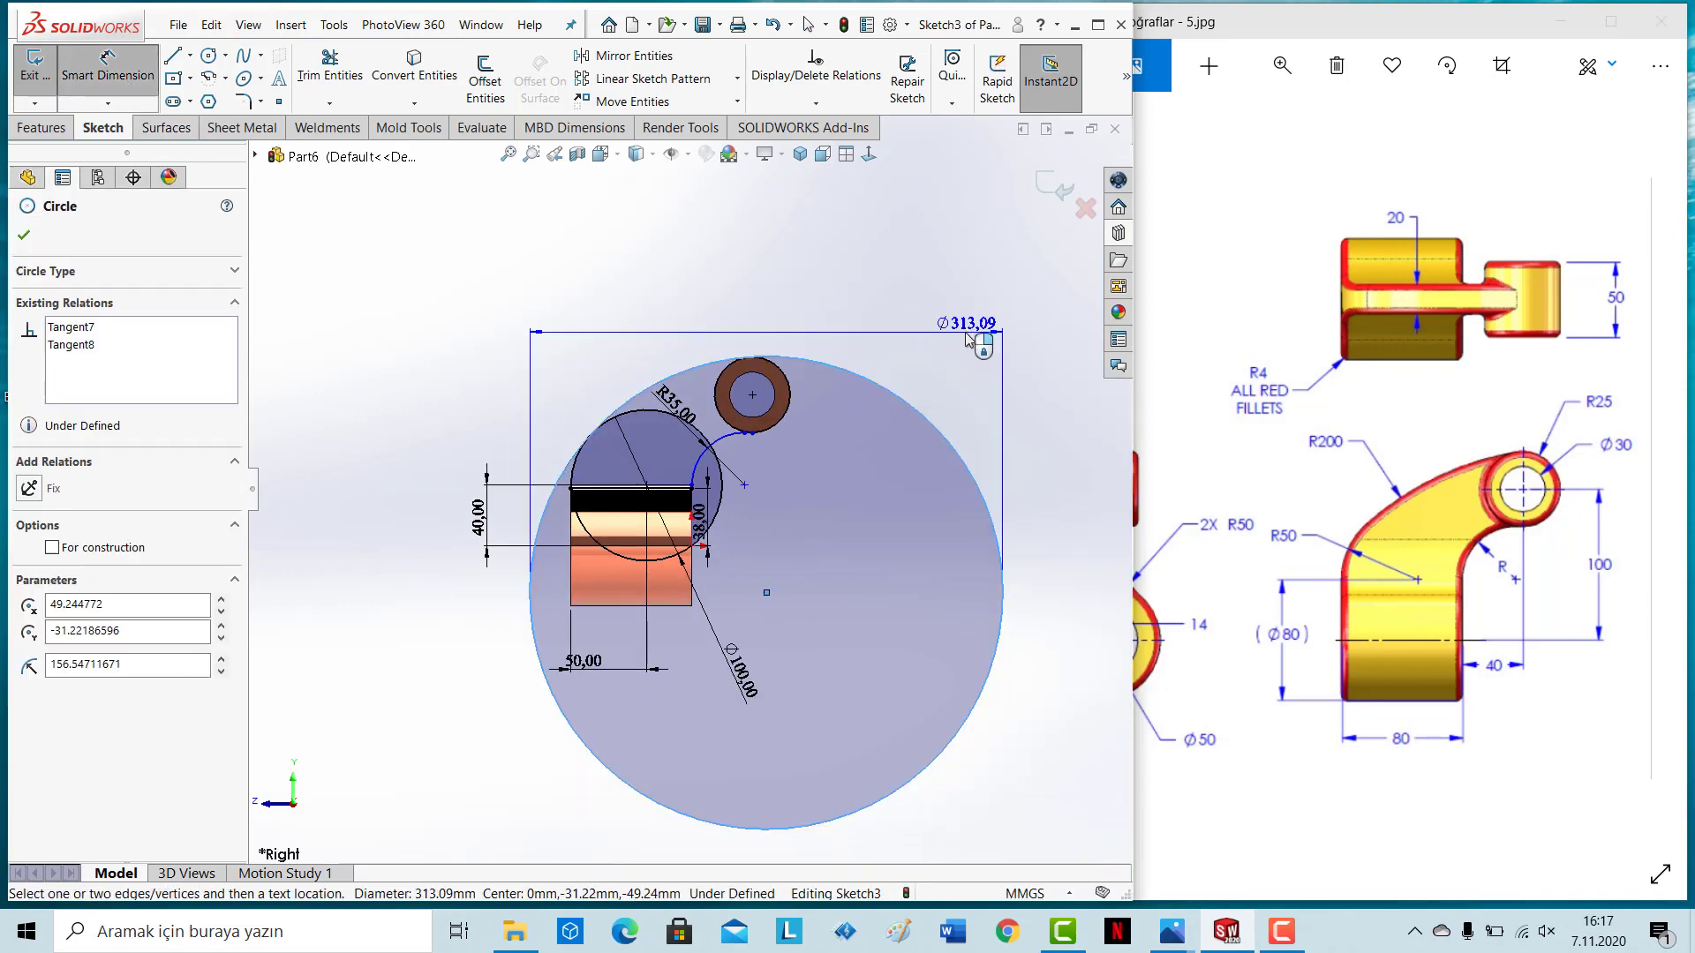
{"action": "left_click", "coordinate": [968, 335]}
{"action": "type", "text": "400"}
{"action": "key", "text": "Return"}
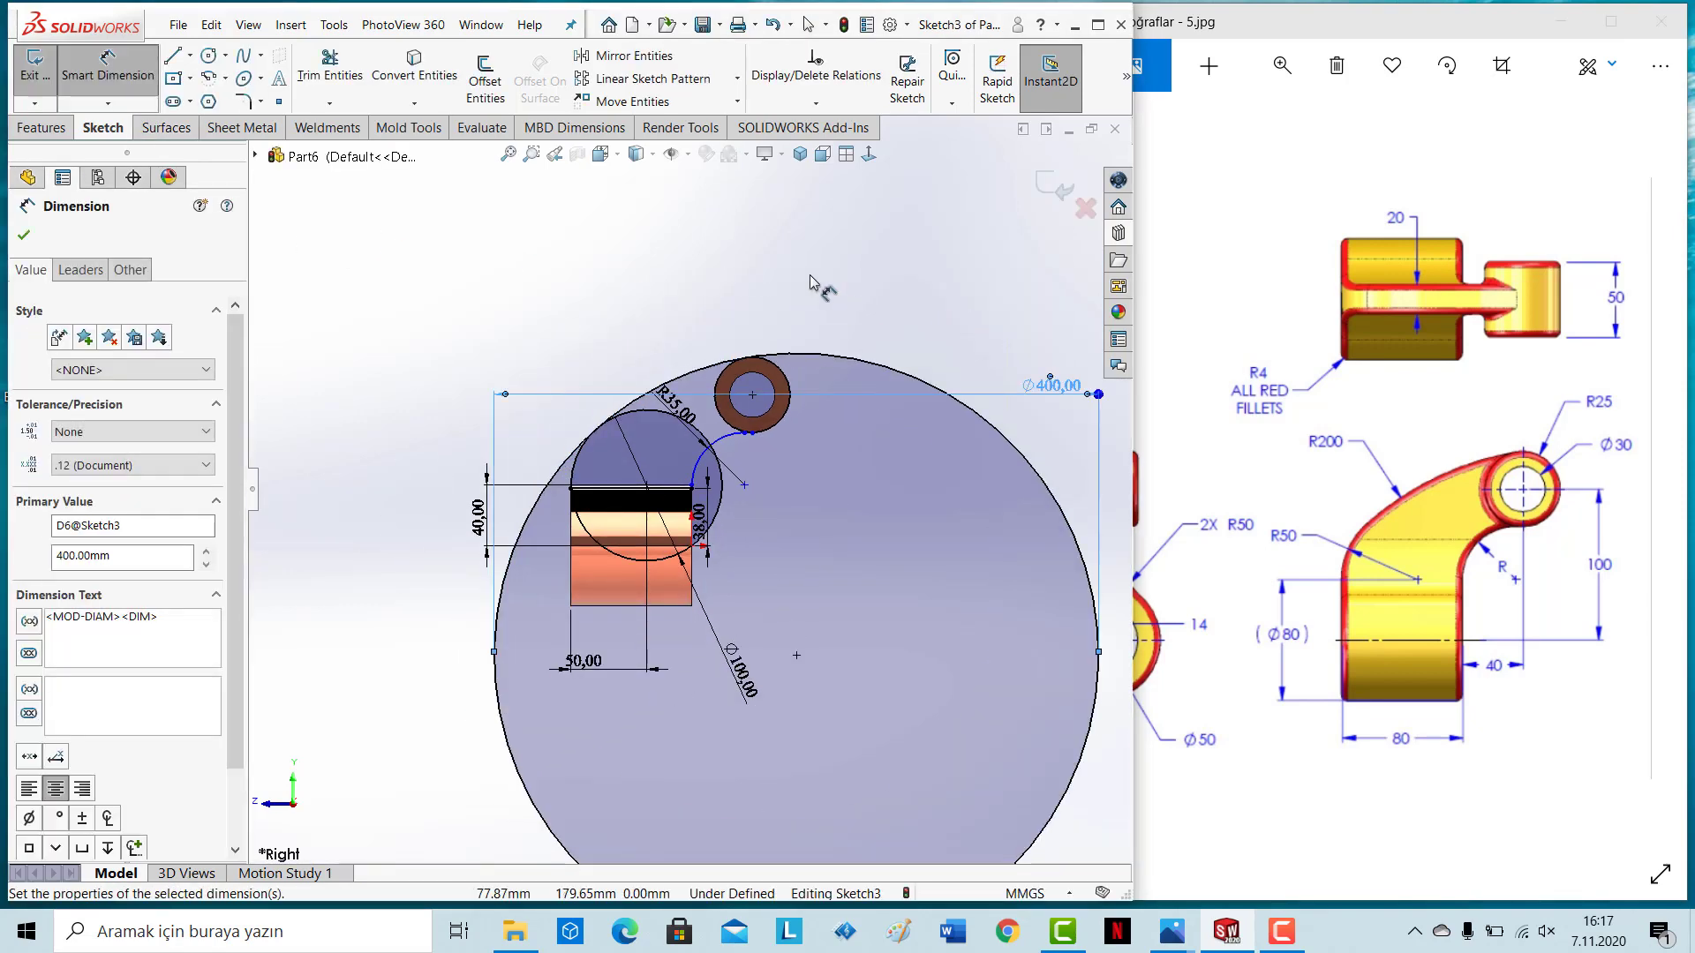
{"action": "key", "text": "Escape"}
{"action": "left_click", "coordinate": [330, 76]}
Step: Power-trim the large circle to the outer arm arc and start an Extruded Boss/Base
{"action": "left_click_drag", "start_coordinate": [899, 363], "coordinate": [890, 484]}
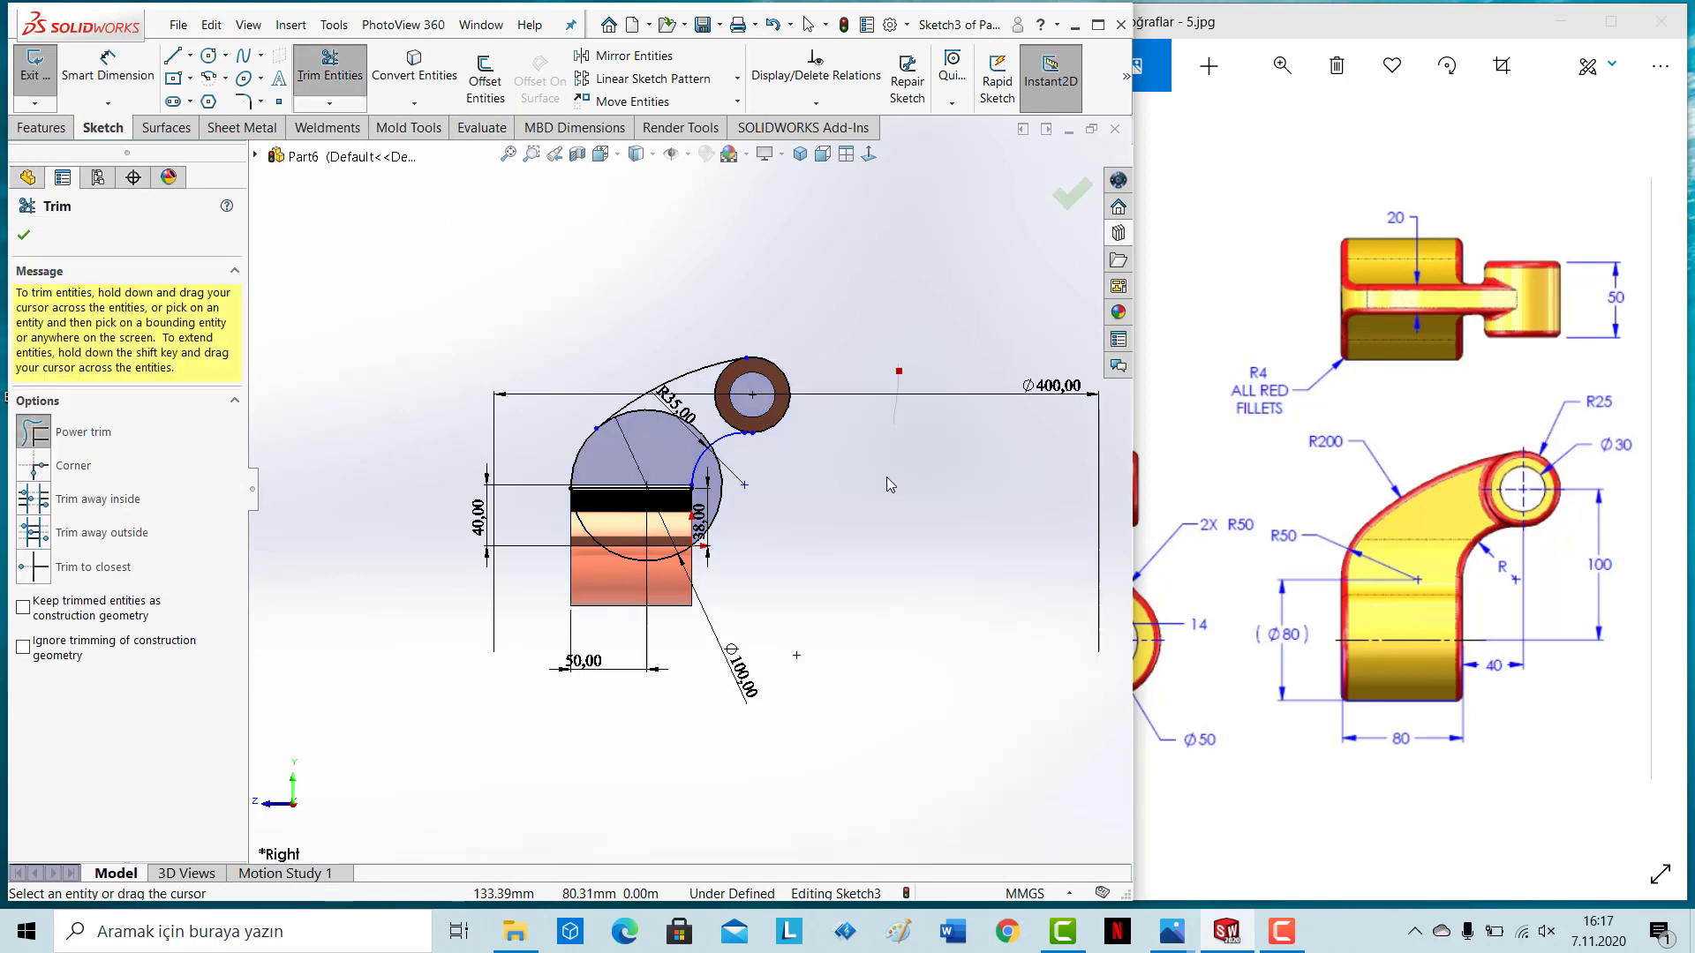
{"action": "scroll", "coordinate": [652, 504], "scroll_direction": "down", "scroll_amount": 2}
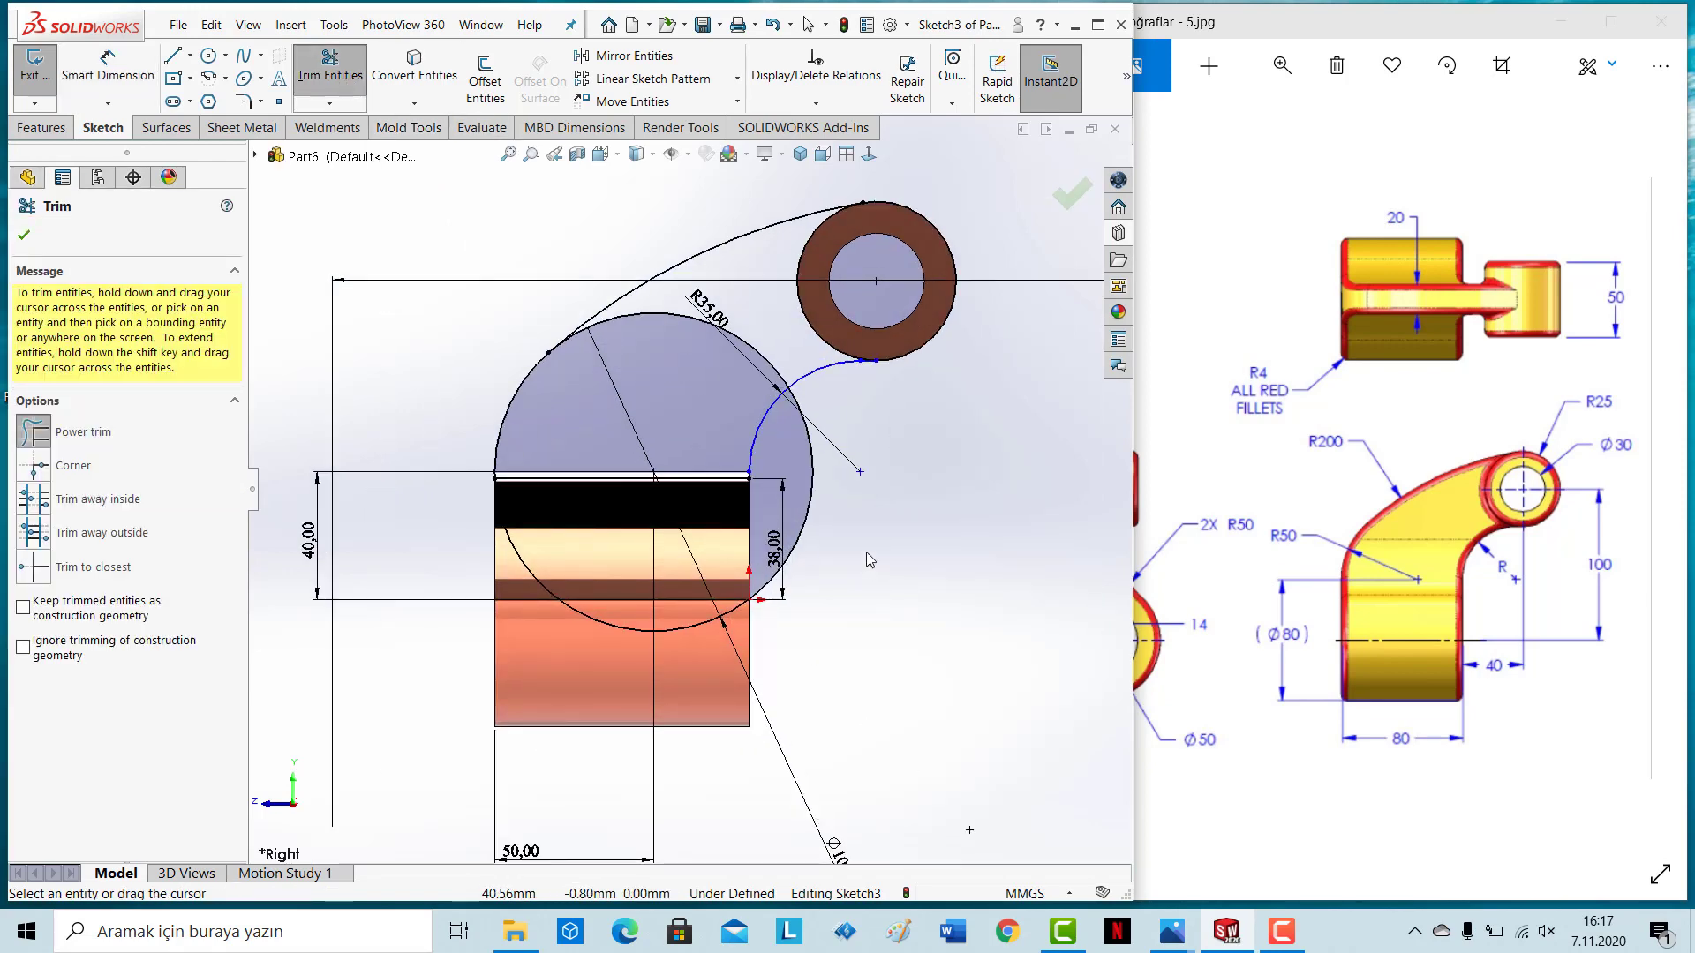
{"action": "left_click_drag", "start_coordinate": [830, 510], "coordinate": [803, 474]}
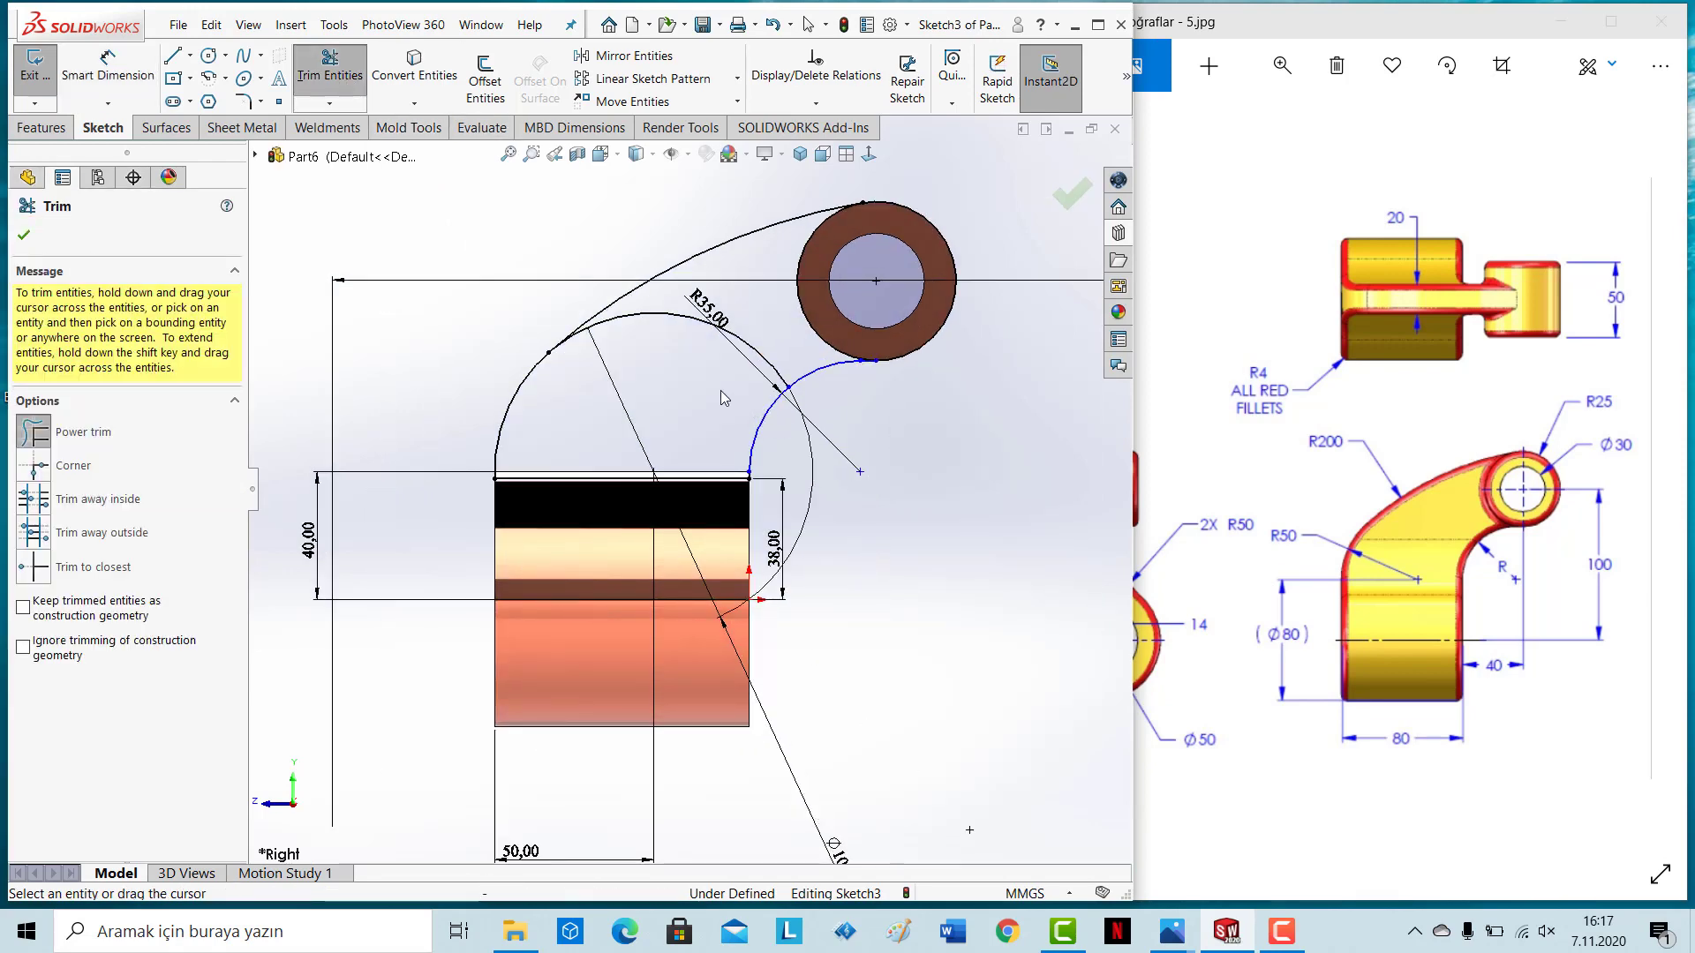
{"action": "left_click", "coordinate": [24, 236]}
{"action": "left_click", "coordinate": [41, 127]}
{"action": "left_click", "coordinate": [44, 75]}
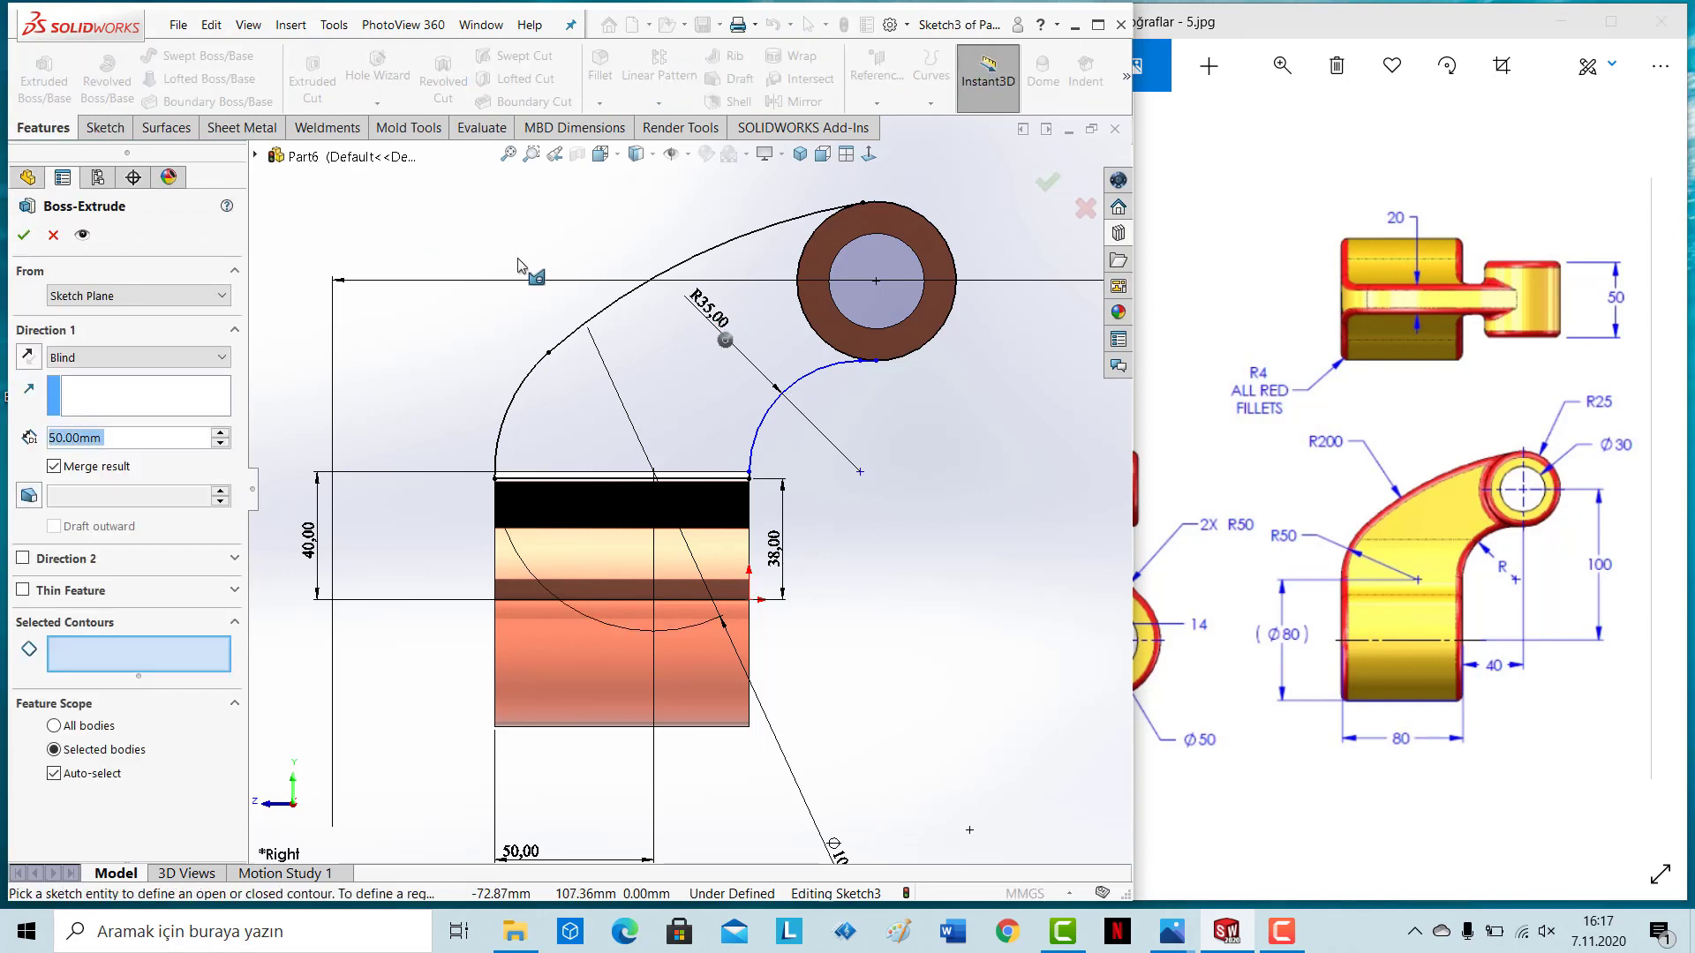
Step: Set the extrusion's Direction 1 end condition to Mid Plane
{"action": "left_click", "coordinate": [1527, 406]}
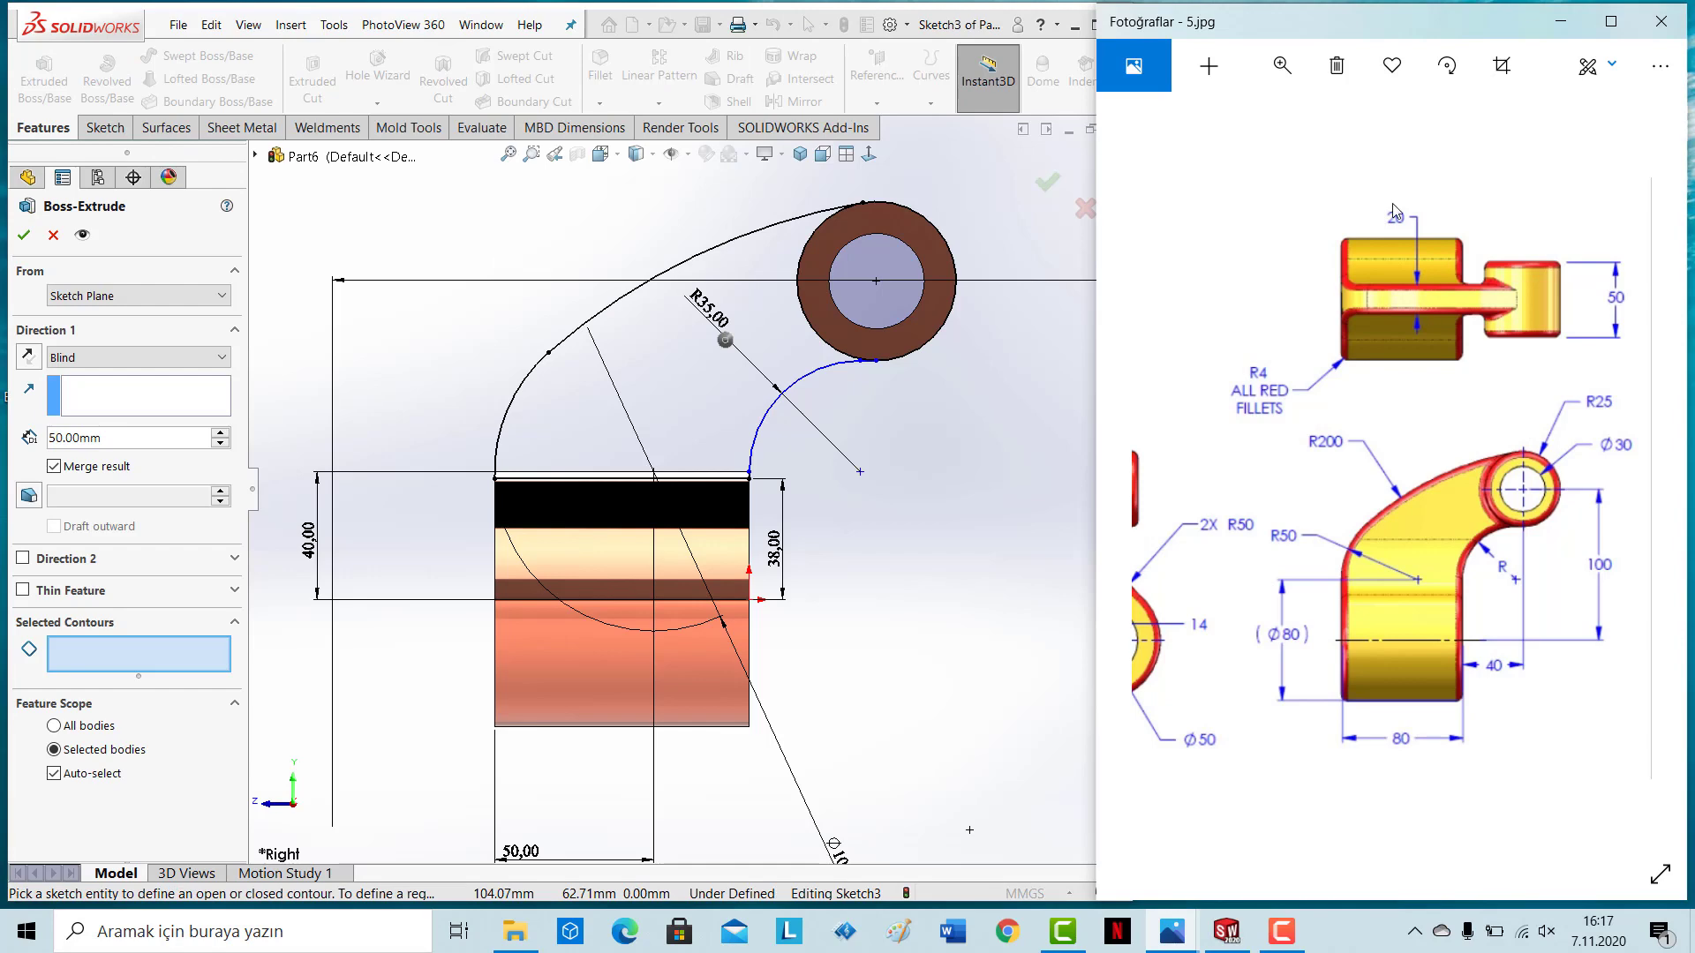
{"action": "middle_click_drag", "start_coordinate": [648, 408], "coordinate": [310, 517]}
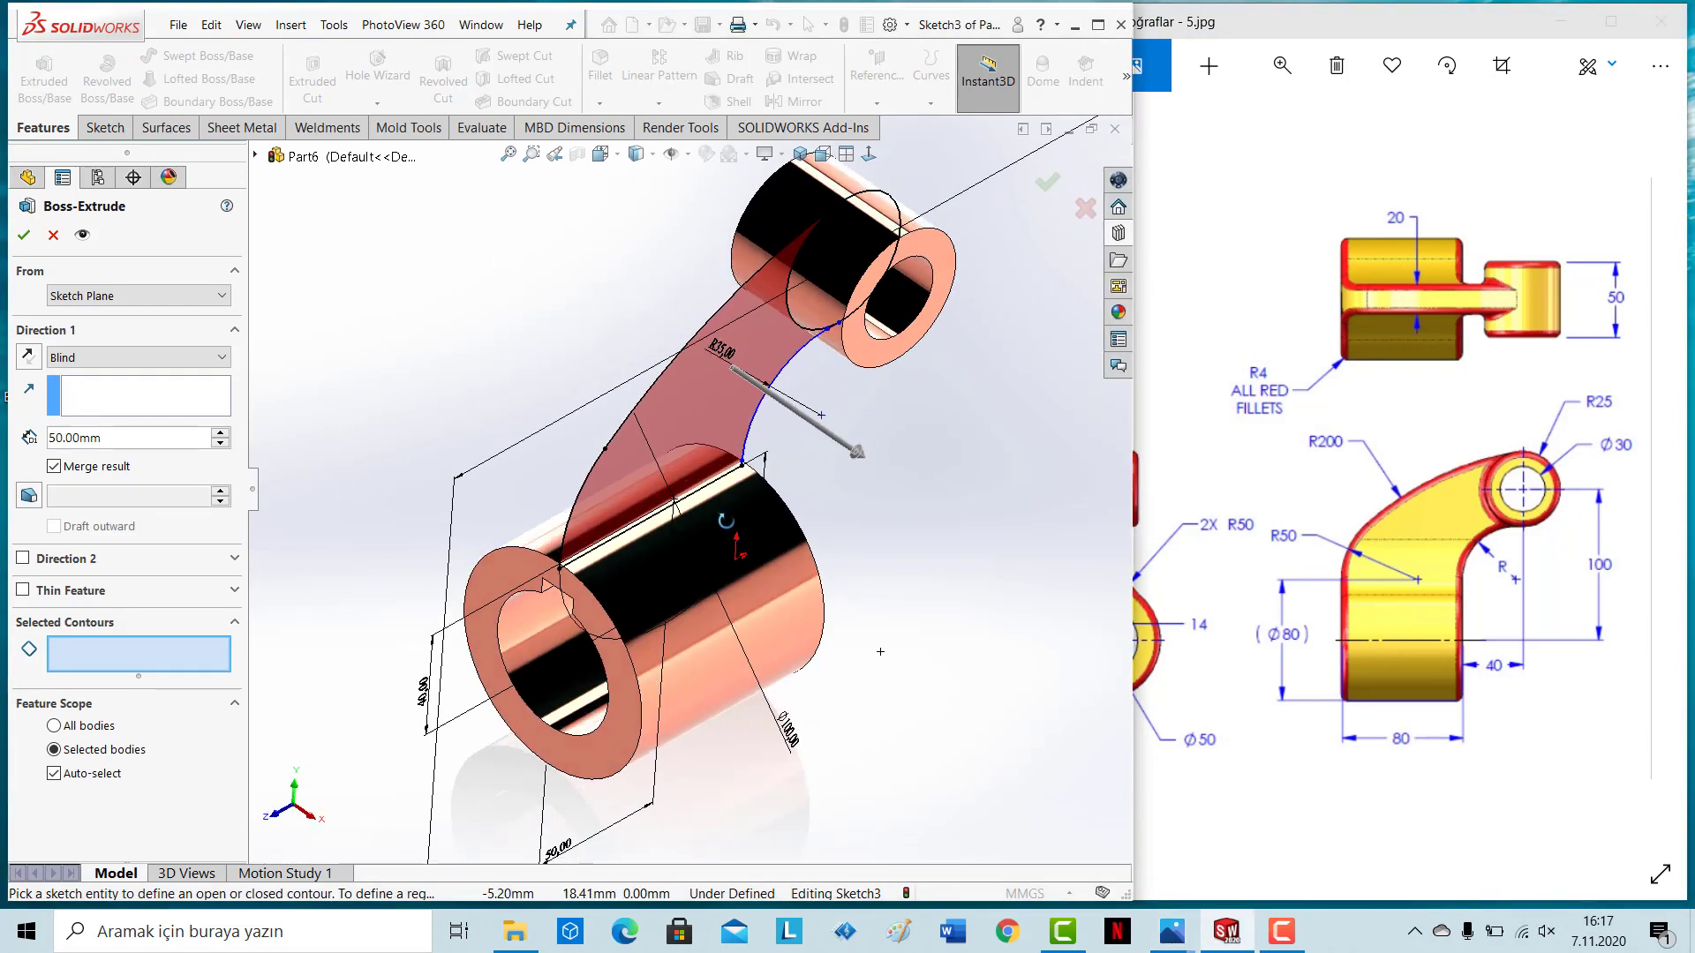
{"action": "left_click", "coordinate": [135, 353]}
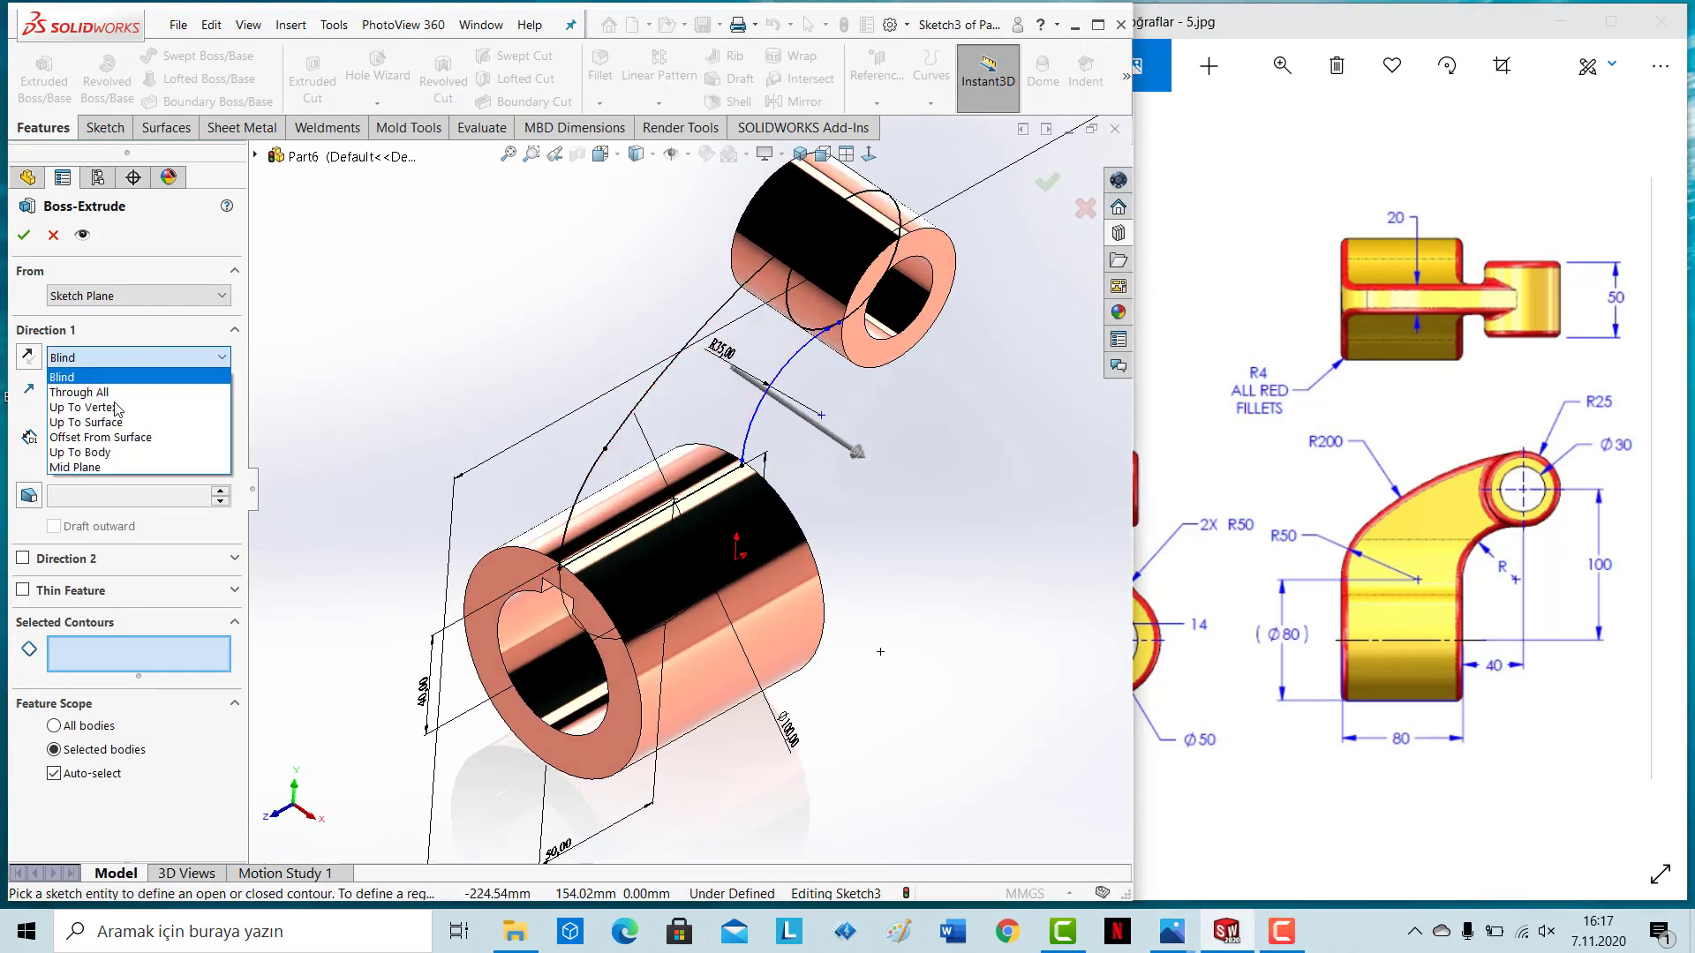
{"action": "left_click", "coordinate": [100, 472]}
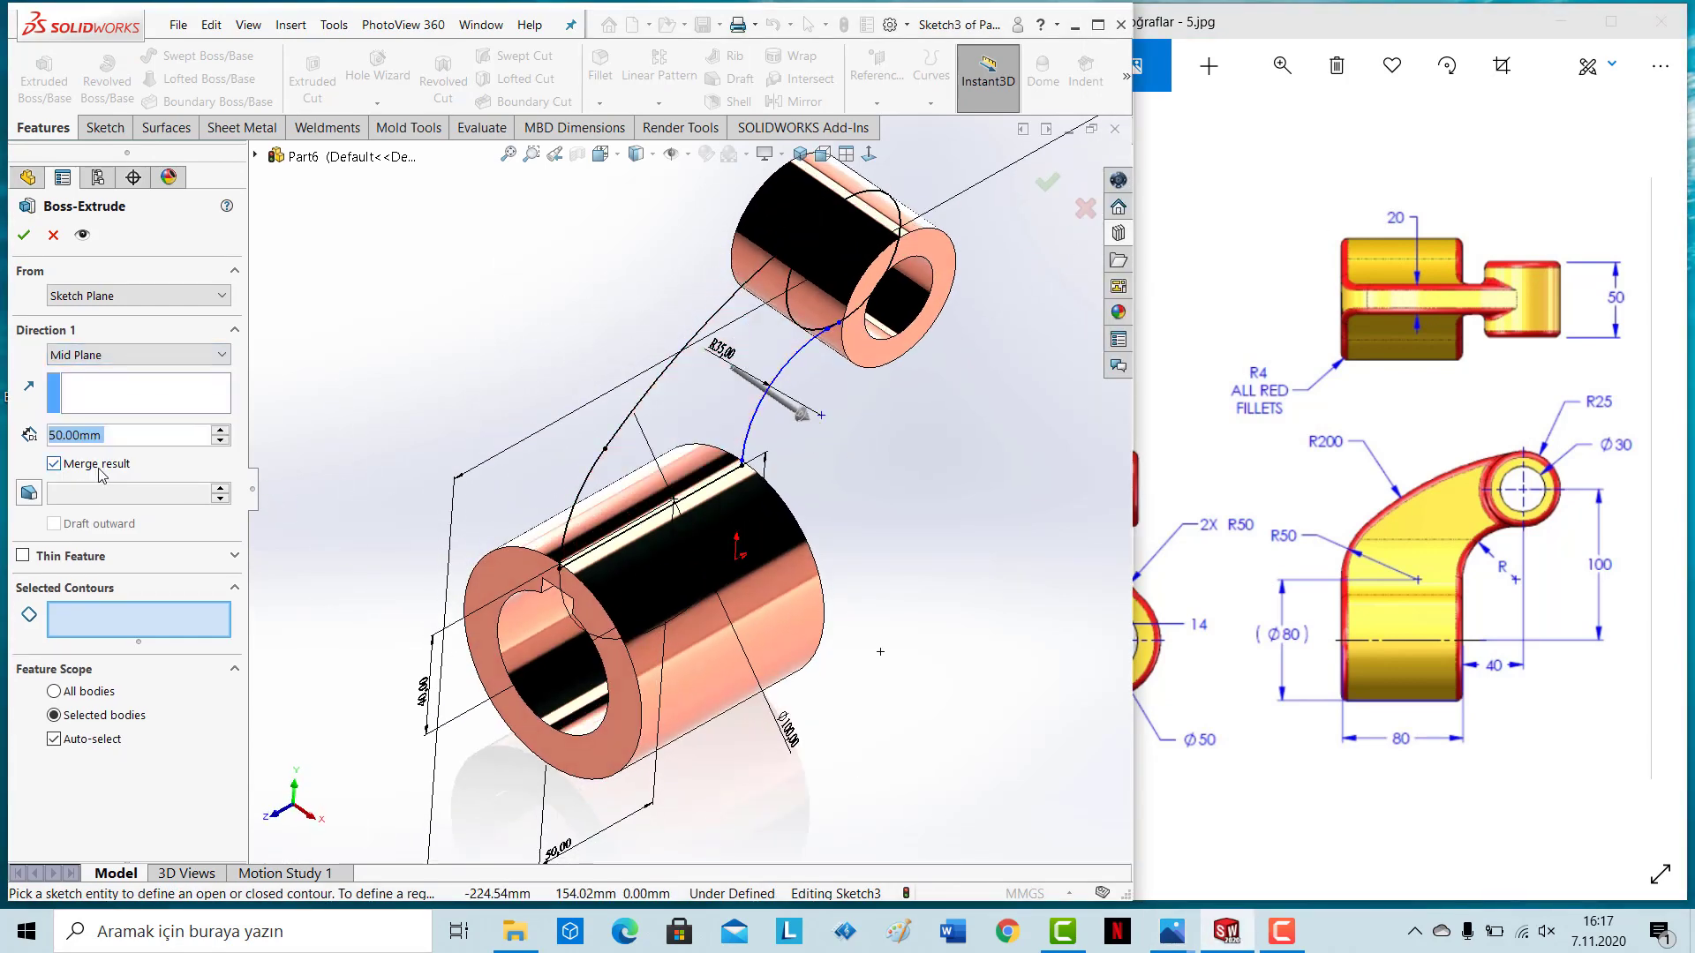
Step: Select the arm region of Sketch3 as the contour to extrude
{"action": "left_click", "coordinate": [678, 424]}
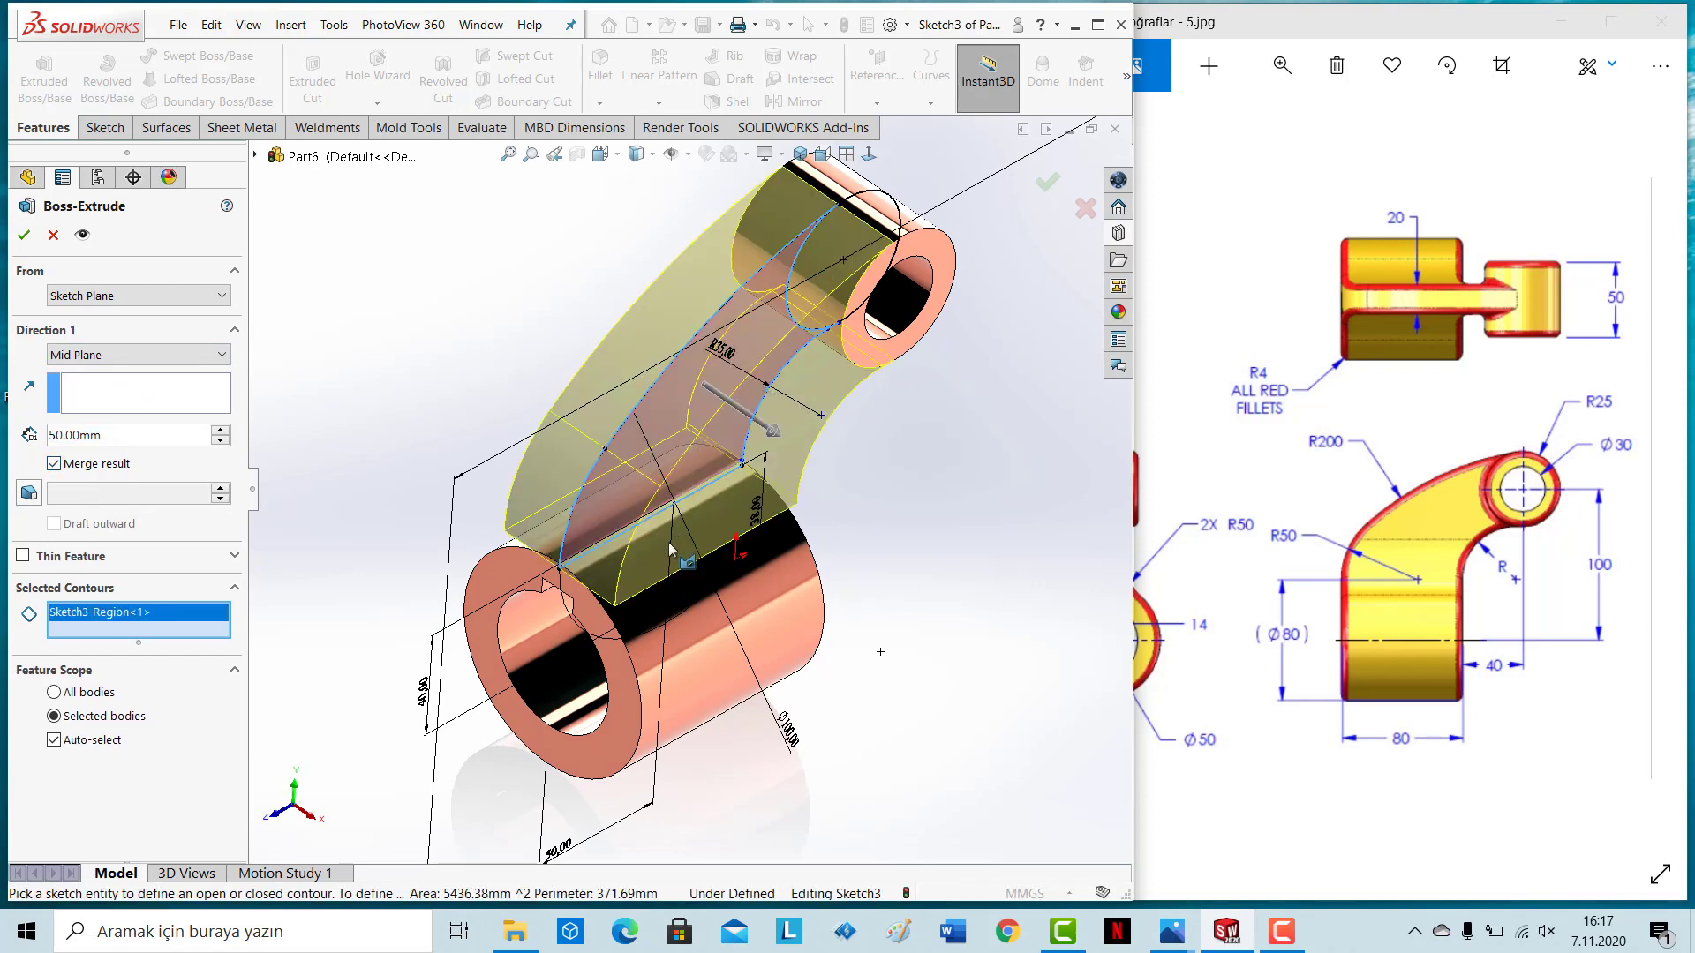
{"action": "middle_click_drag", "start_coordinate": [673, 587], "coordinate": [609, 481]}
{"action": "scroll", "coordinate": [605, 474], "scroll_direction": "down", "scroll_amount": 3}
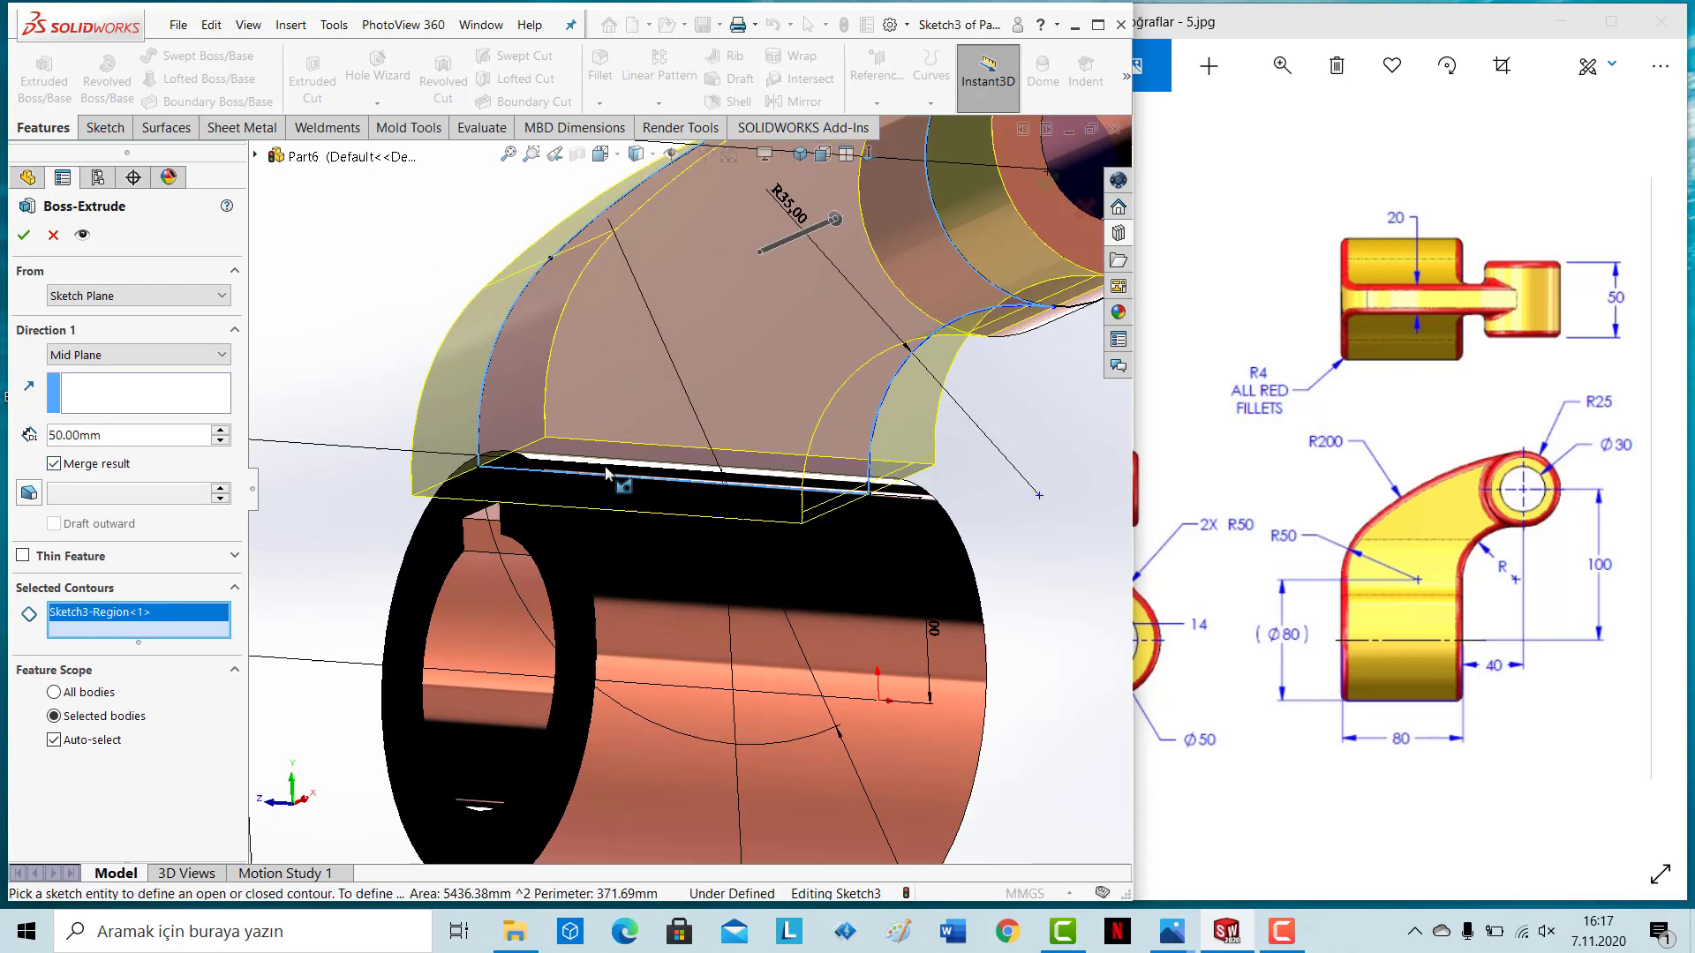
{"action": "scroll", "coordinate": [606, 474], "scroll_direction": "down", "scroll_amount": 4}
{"action": "left_click", "coordinate": [562, 495]}
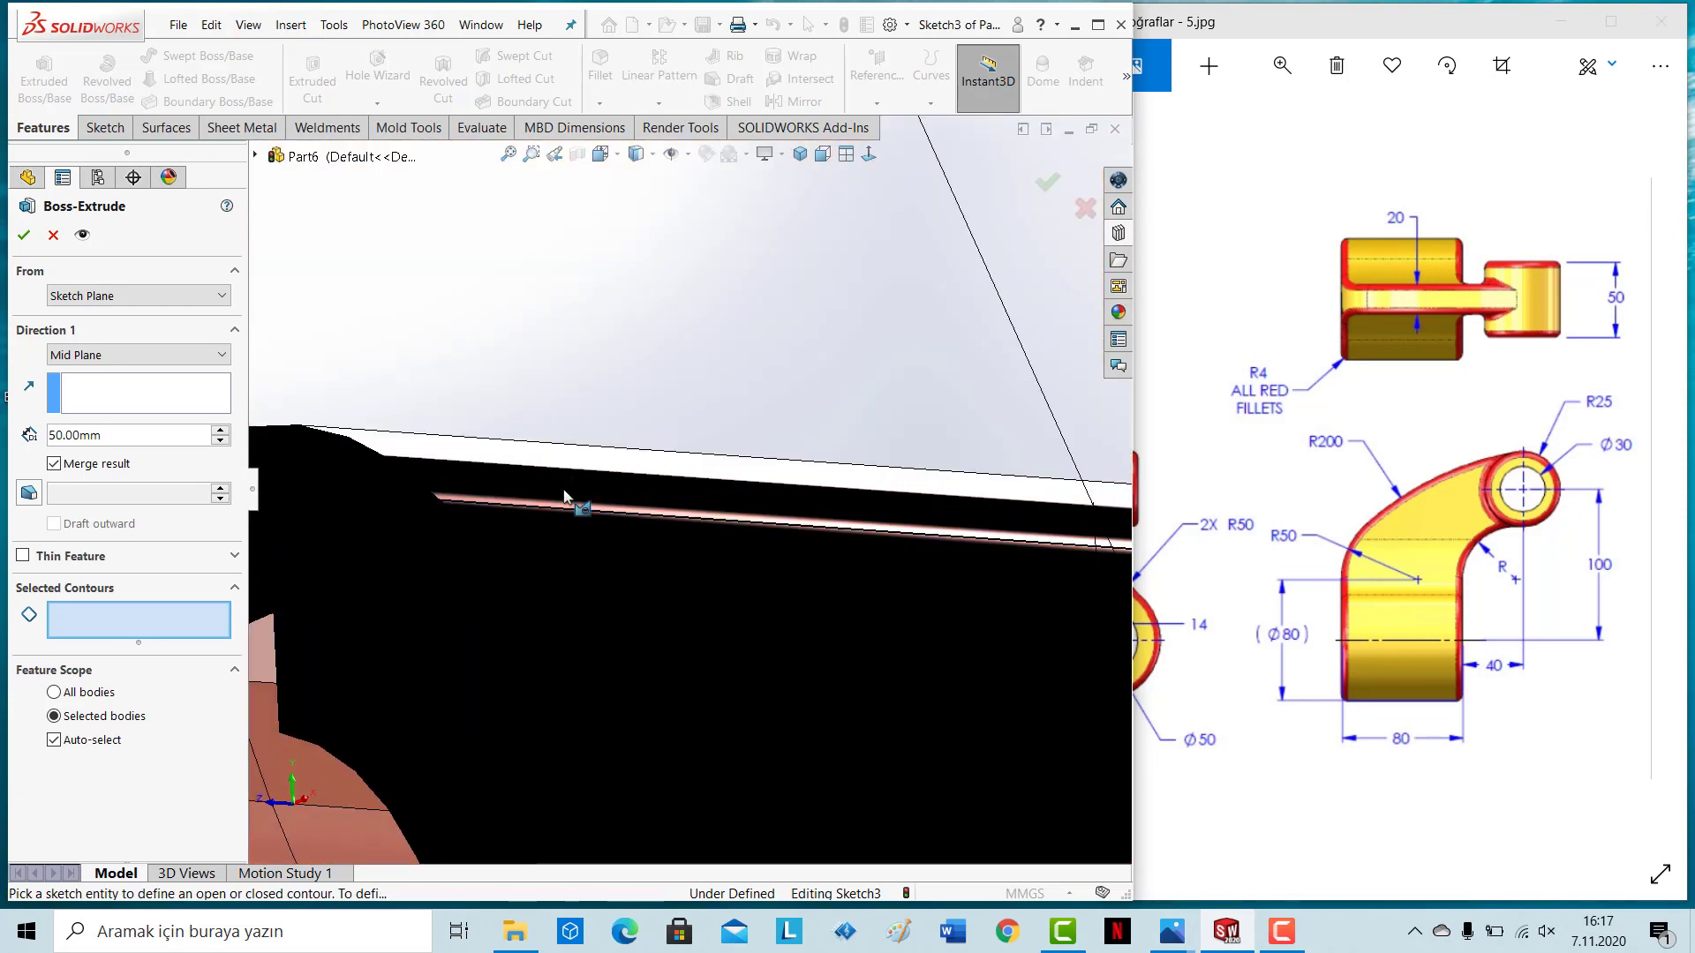
{"action": "scroll", "coordinate": [564, 495], "scroll_direction": "up", "scroll_amount": 3}
{"action": "scroll", "coordinate": [605, 477], "scroll_direction": "up", "scroll_amount": 3}
{"action": "scroll", "coordinate": [651, 482], "scroll_direction": "up", "scroll_amount": 2}
{"action": "scroll", "coordinate": [615, 552], "scroll_direction": "up", "scroll_amount": 2}
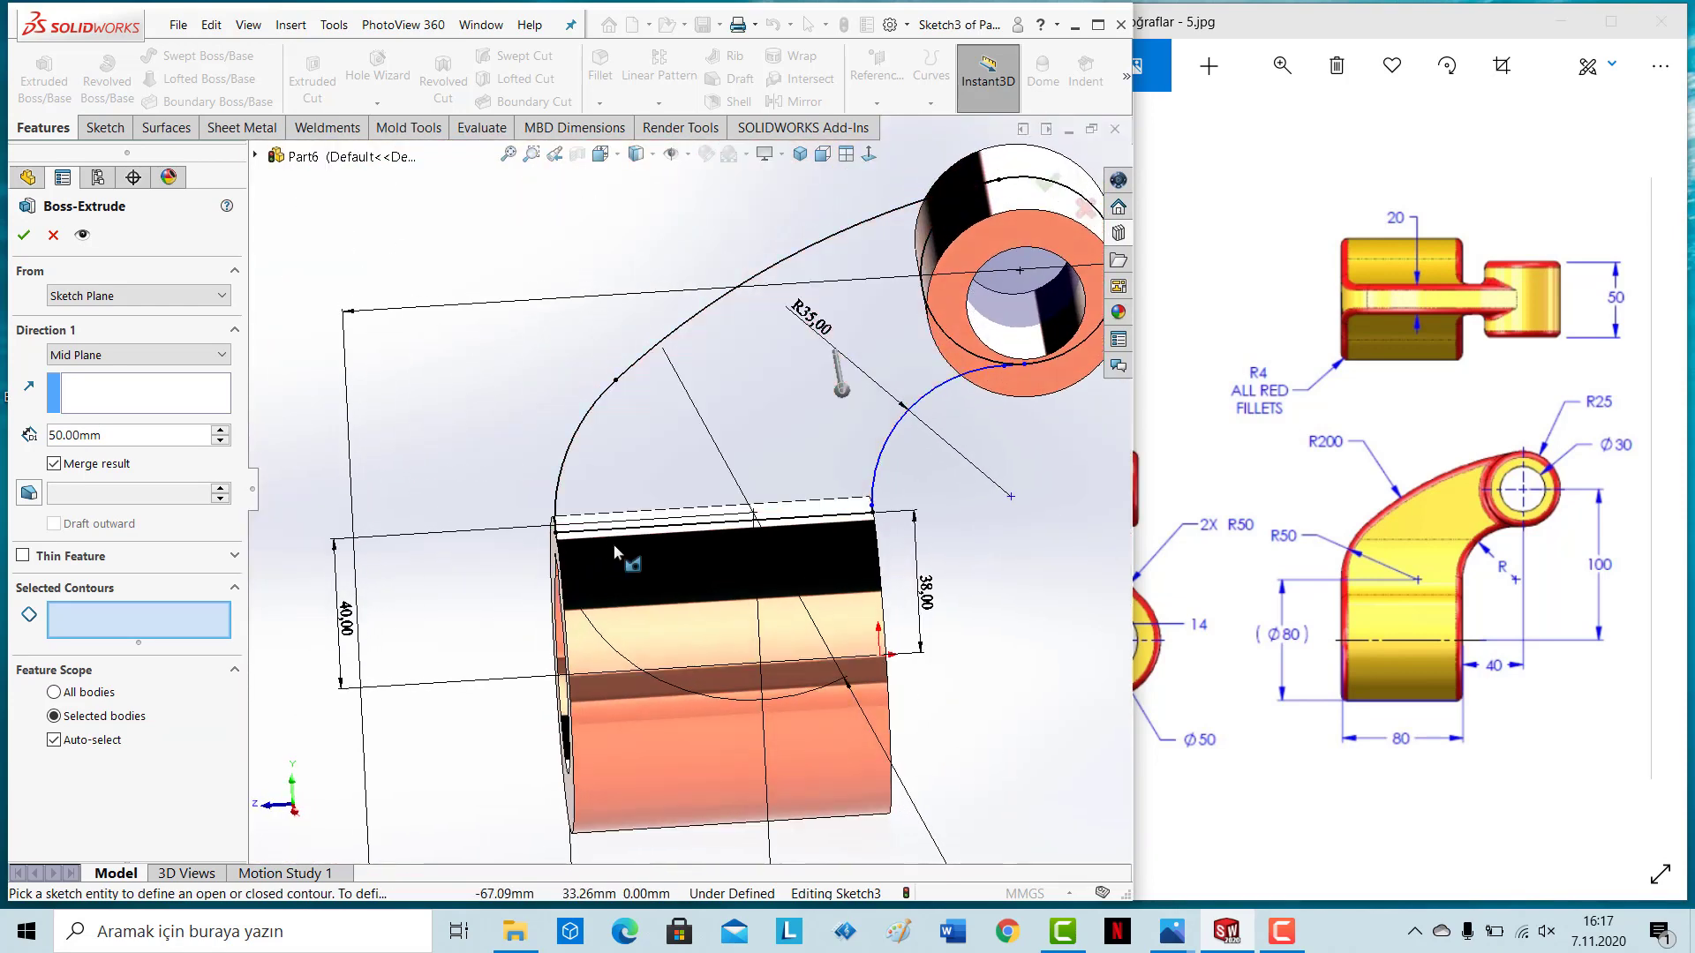
{"action": "scroll", "coordinate": [722, 533], "scroll_direction": "down", "scroll_amount": 2}
{"action": "scroll", "coordinate": [847, 497], "scroll_direction": "down", "scroll_amount": 2}
{"action": "left_click", "coordinate": [852, 492]}
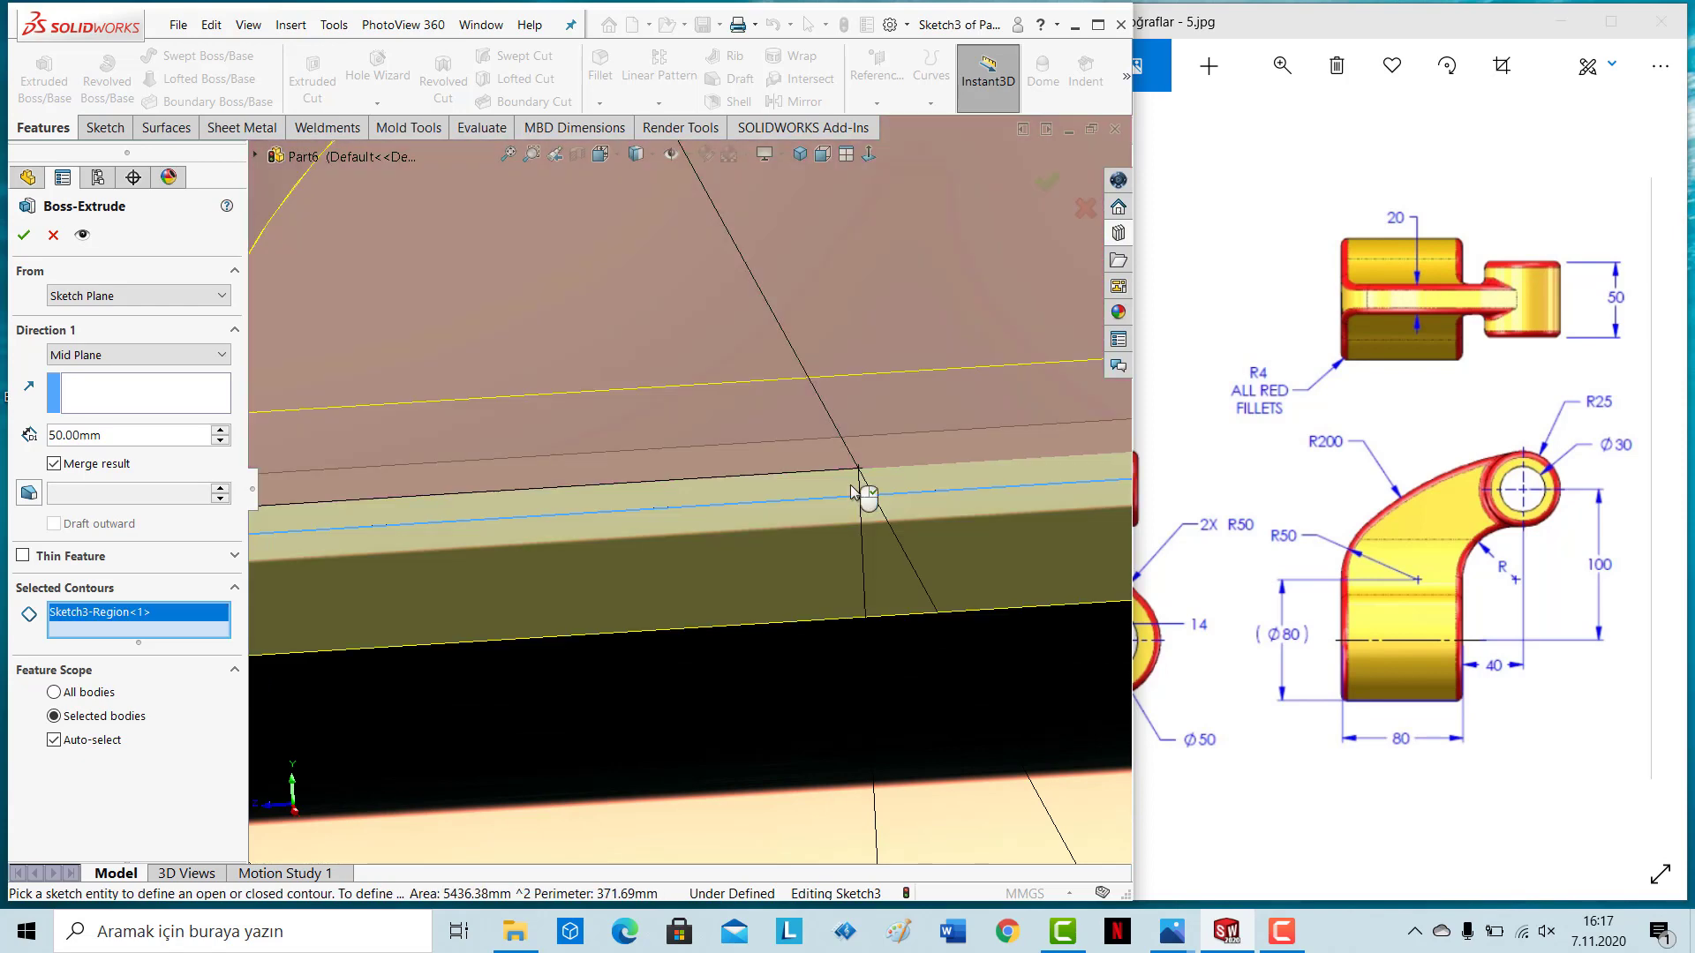
{"action": "scroll", "coordinate": [546, 441], "scroll_direction": "up", "scroll_amount": 3}
Step: Set the arm thickness to 20 mm and accept the mid-plane extrusion
{"action": "left_click", "coordinate": [219, 440]}
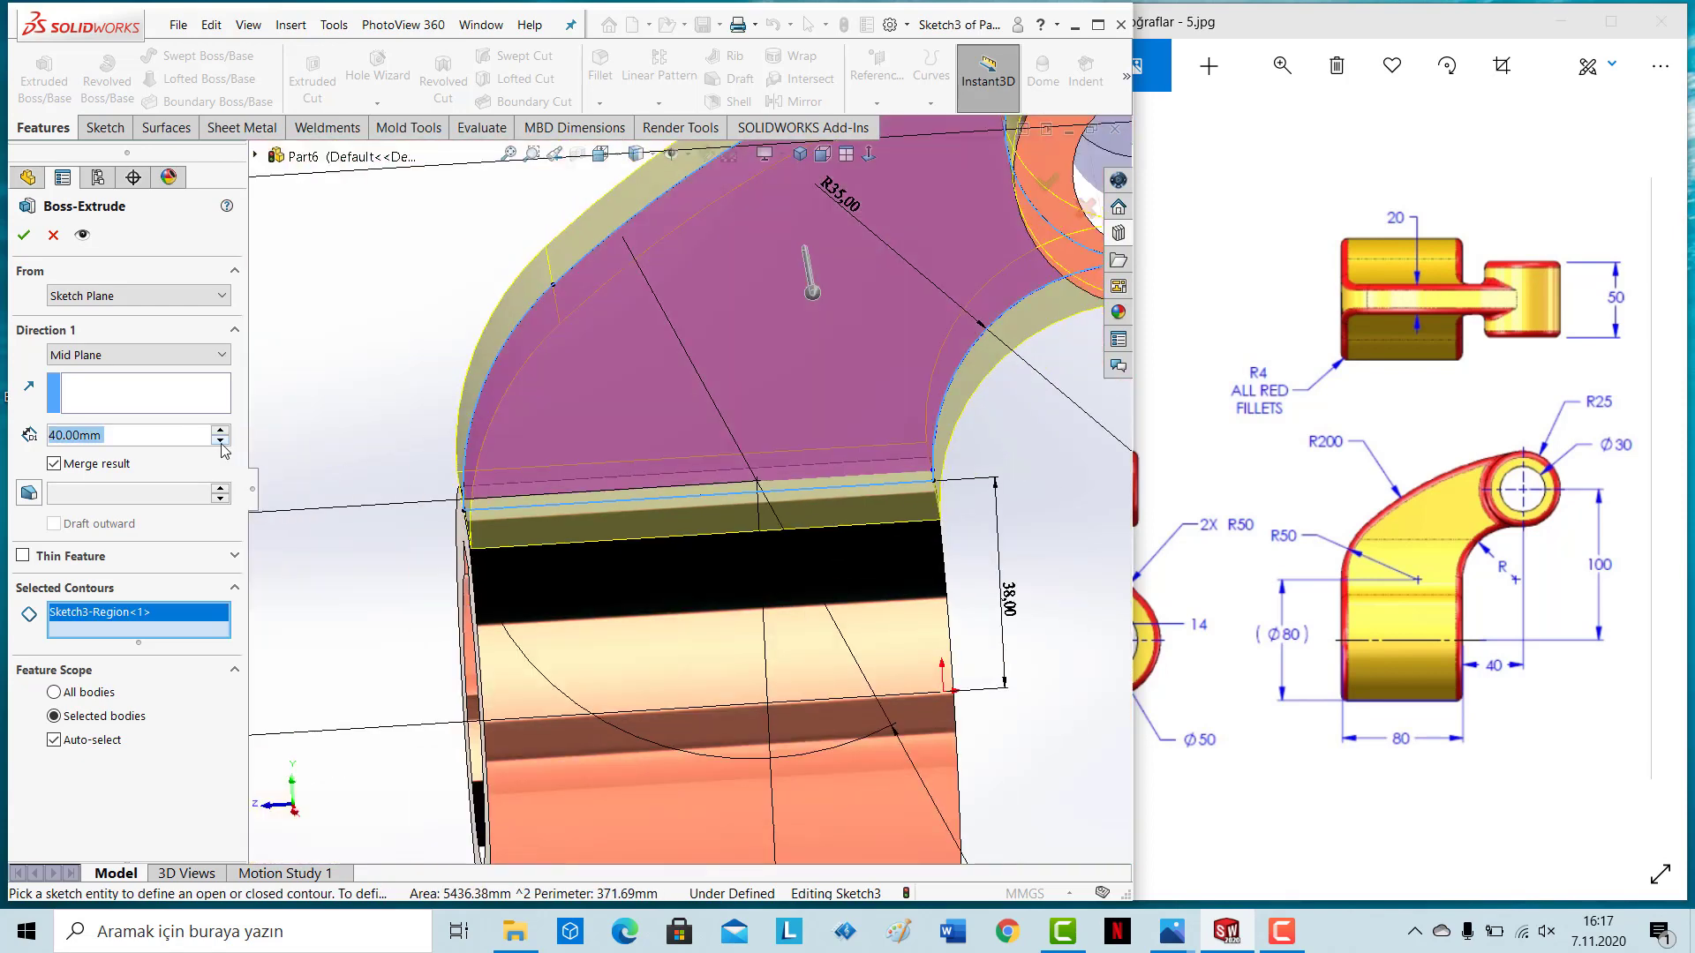
{"action": "left_click", "coordinate": [220, 441]}
{"action": "scroll", "coordinate": [362, 432], "scroll_direction": "up", "scroll_amount": 2}
{"action": "mouse_move", "coordinate": [408, 424]}
{"action": "middle_mouse_down"}
{"action": "mouse_move", "coordinate": [504, 367]}
{"action": "mouse_move", "coordinate": [511, 397]}
{"action": "middle_mouse_up"}
{"action": "scroll", "coordinate": [668, 542], "scroll_direction": "down", "scroll_amount": 3}
{"action": "scroll", "coordinate": [668, 542], "scroll_direction": "down", "scroll_amount": 2}
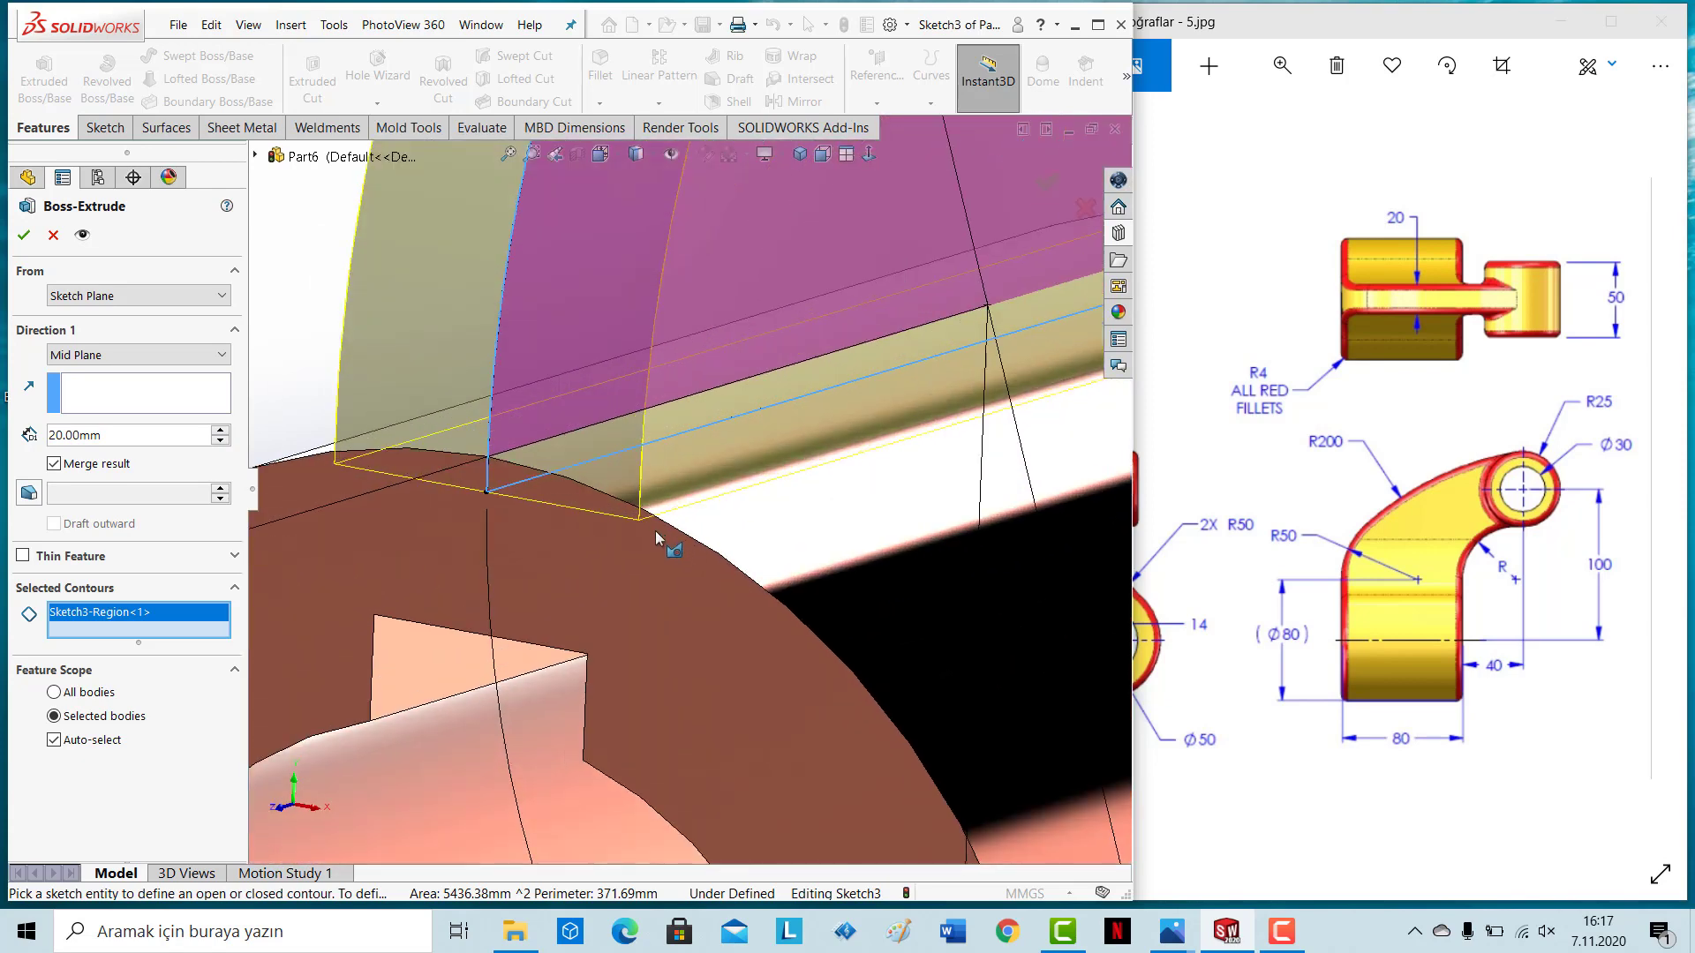
{"action": "scroll", "coordinate": [674, 530], "scroll_direction": "down", "scroll_amount": 2}
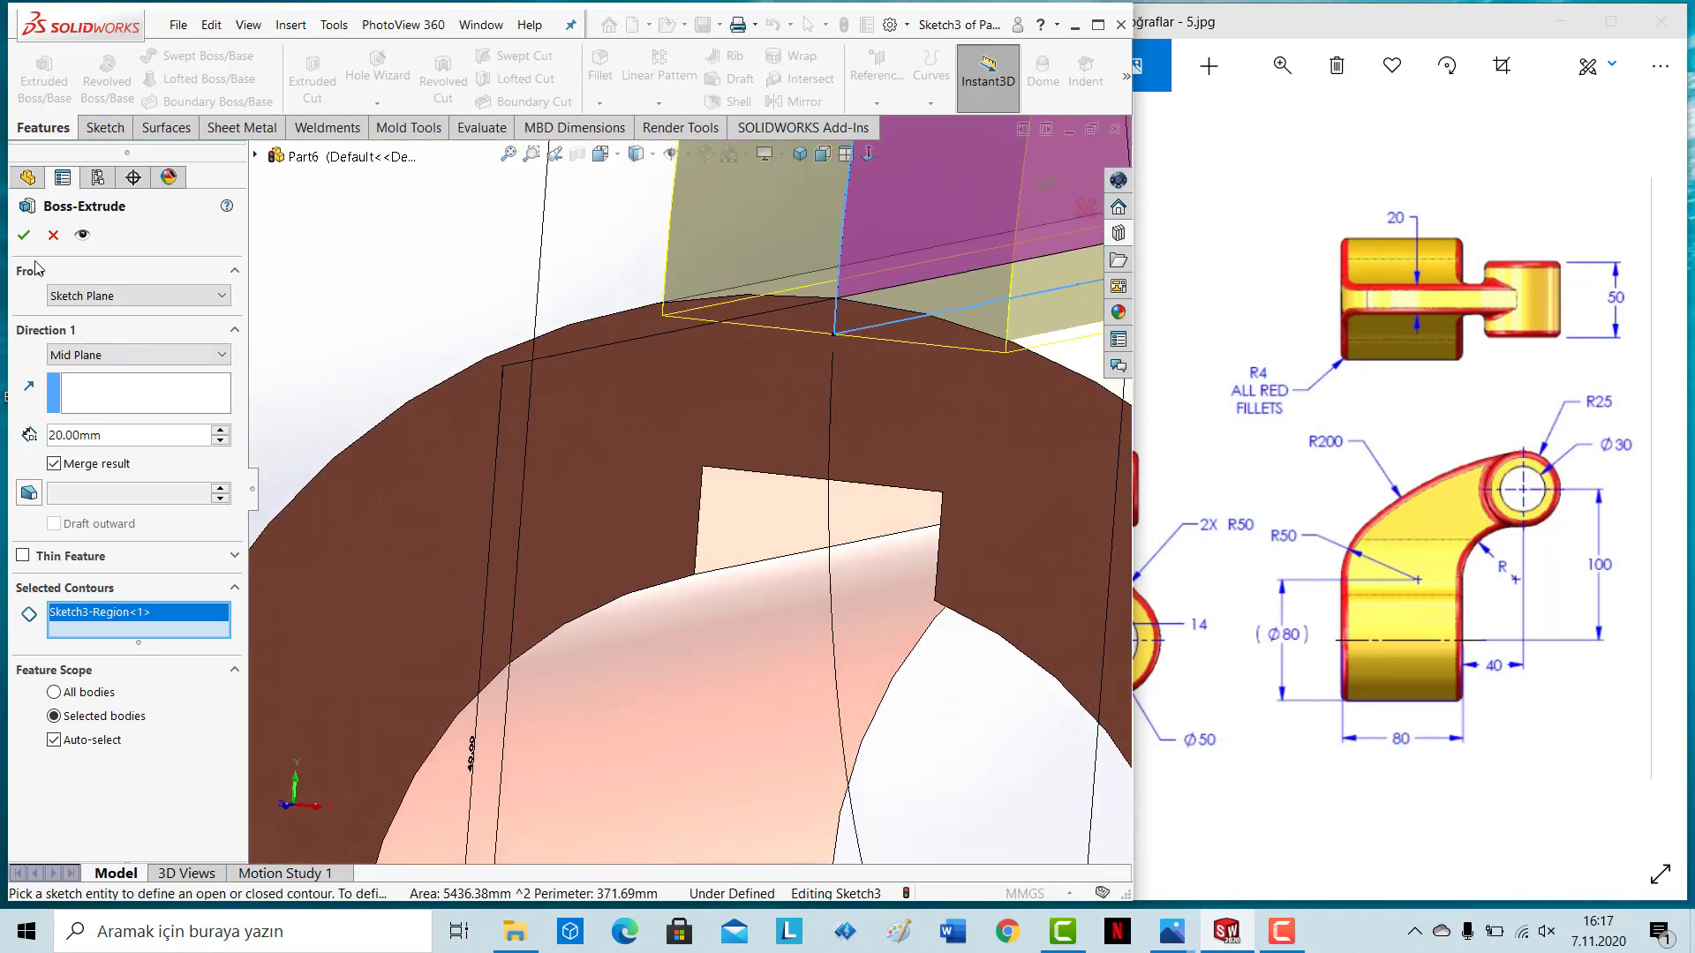
{"action": "left_click", "coordinate": [24, 236]}
Step: Compare the part with the reference drawing's front and 3D views, then begin a 50 mm fillet
{"action": "scroll", "coordinate": [346, 257], "scroll_direction": "up", "scroll_amount": 3}
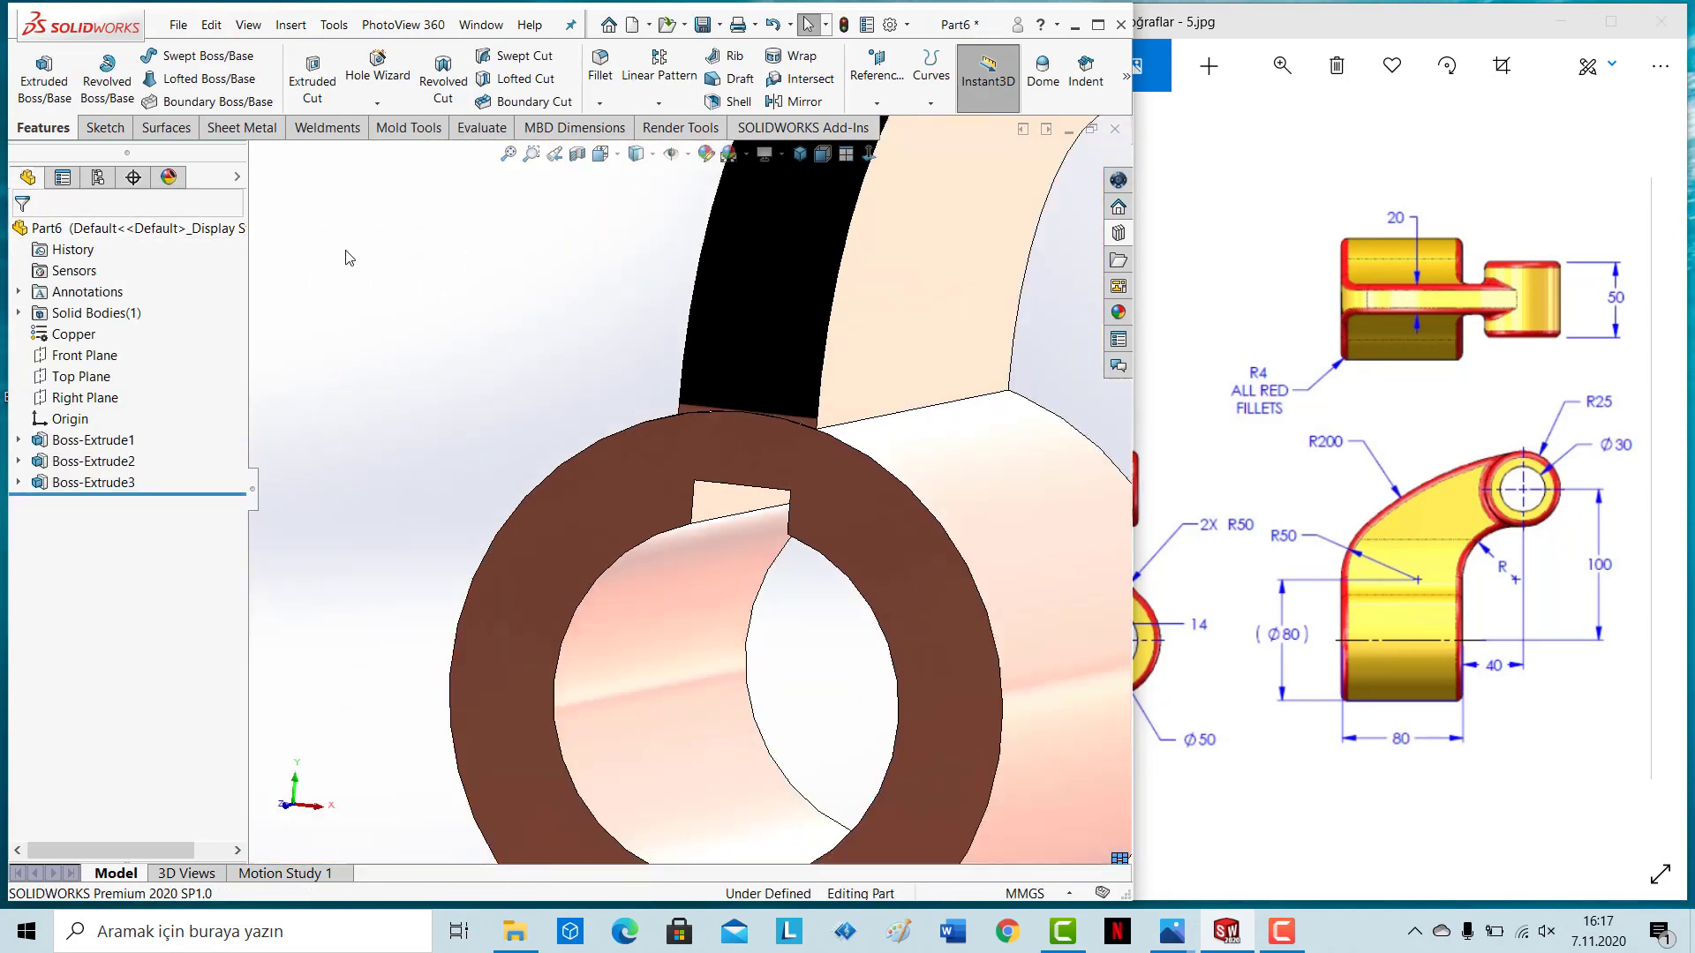
{"action": "mouse_move", "coordinate": [602, 381]}
{"action": "middle_mouse_down"}
{"action": "mouse_move", "coordinate": [568, 416]}
{"action": "mouse_move", "coordinate": [840, 439]}
{"action": "middle_mouse_up"}
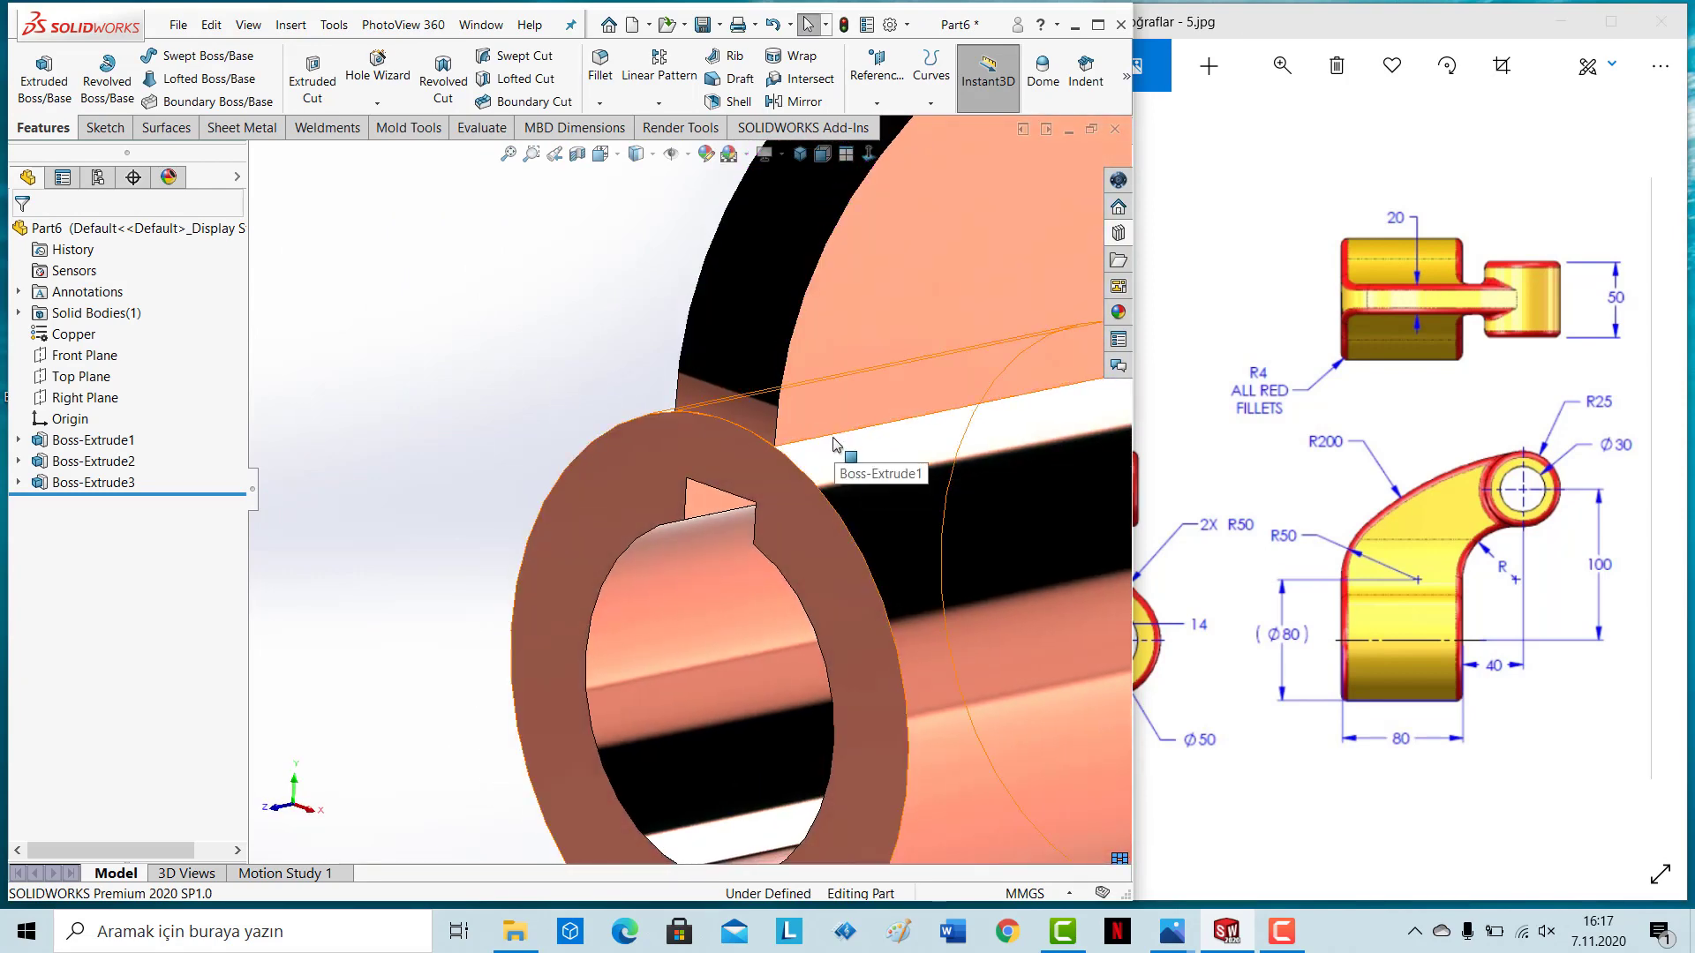
{"action": "left_click", "coordinate": [1235, 471]}
{"action": "left_click_drag", "start_coordinate": [1221, 469], "coordinate": [1410, 466]}
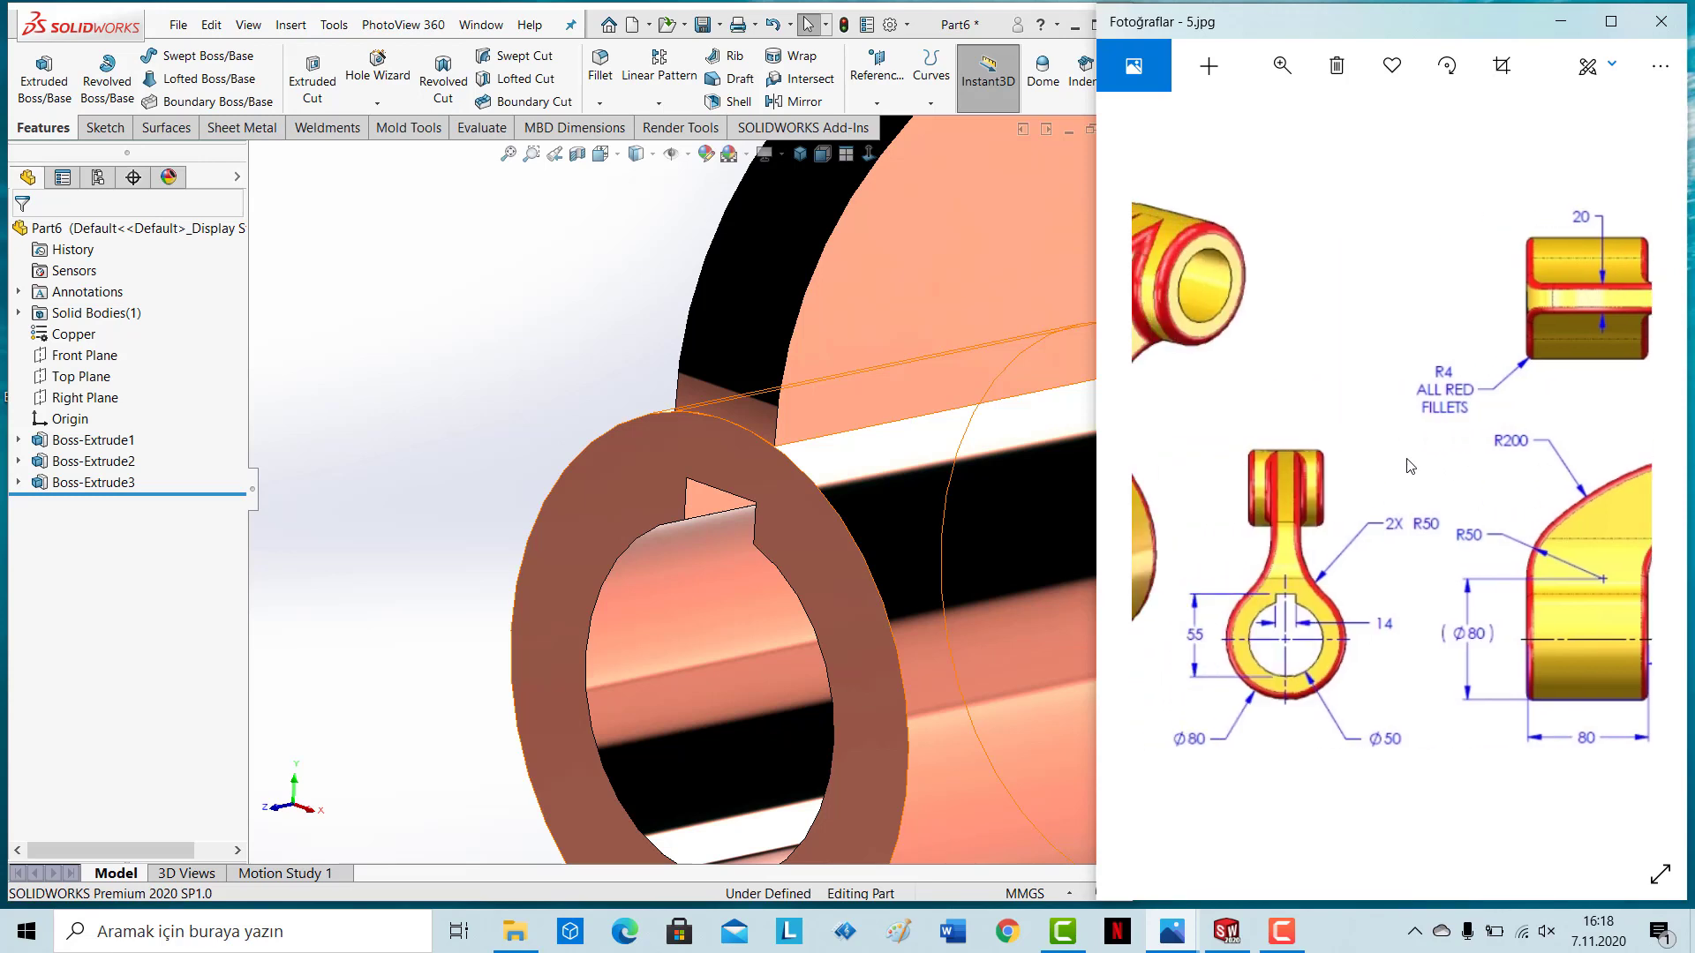
{"action": "scroll", "coordinate": [546, 413], "scroll_direction": "up", "scroll_amount": 2}
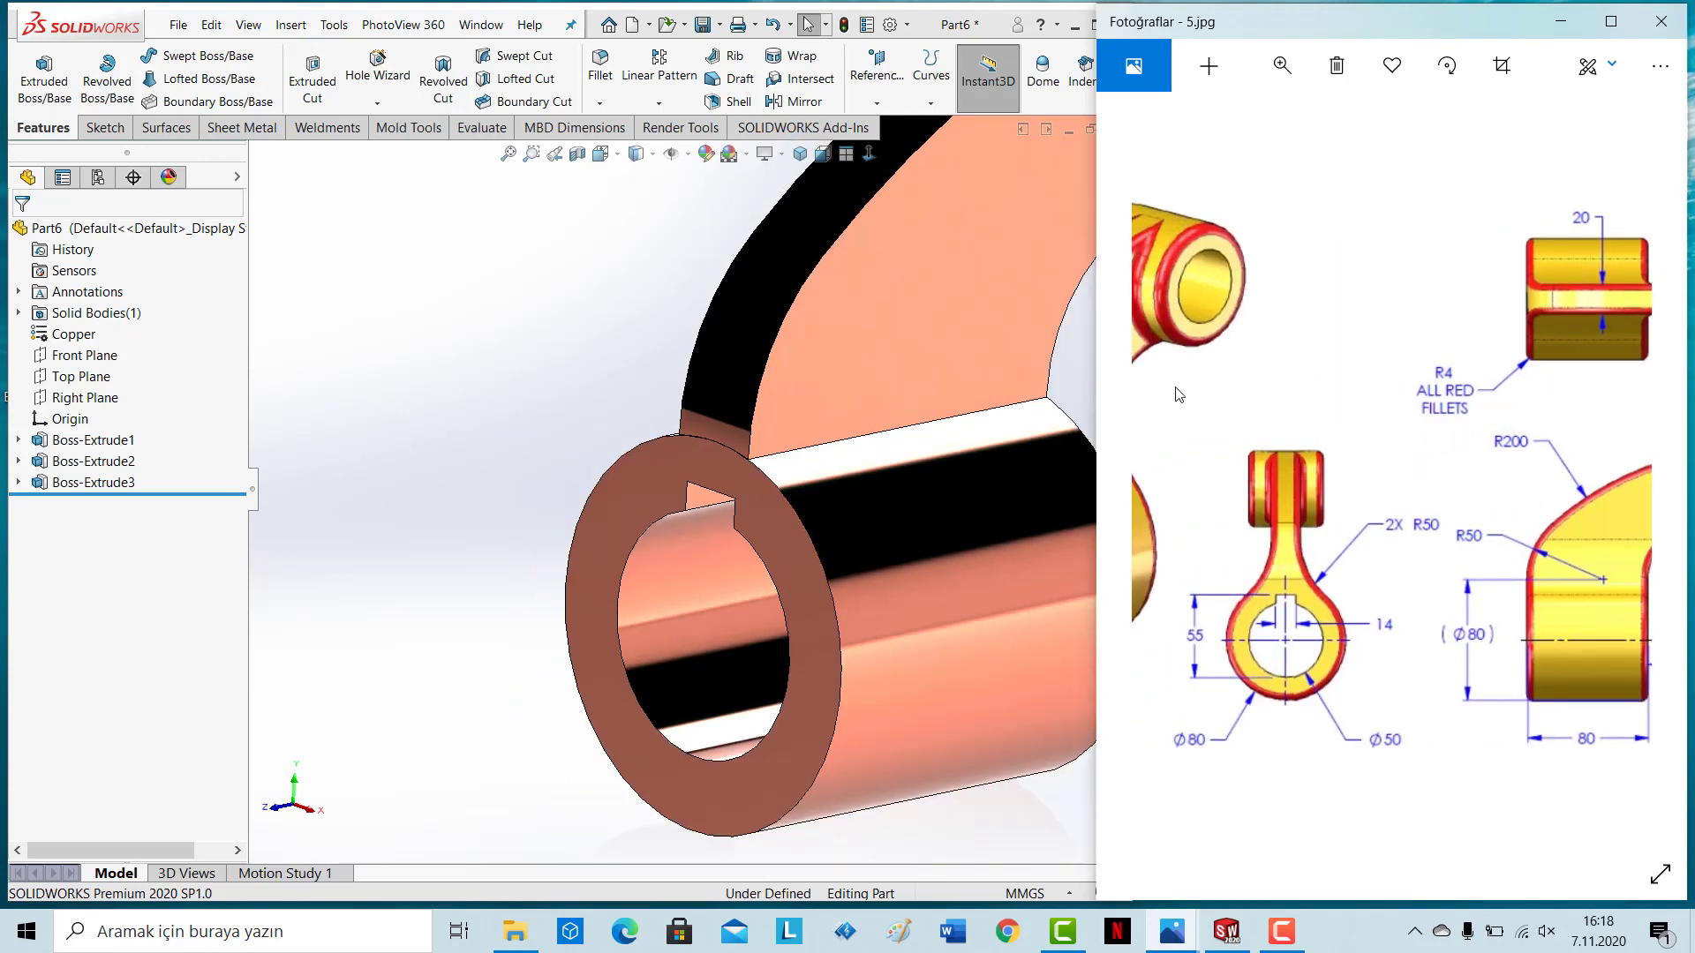
{"action": "left_click_drag", "start_coordinate": [1178, 395], "coordinate": [1368, 397]}
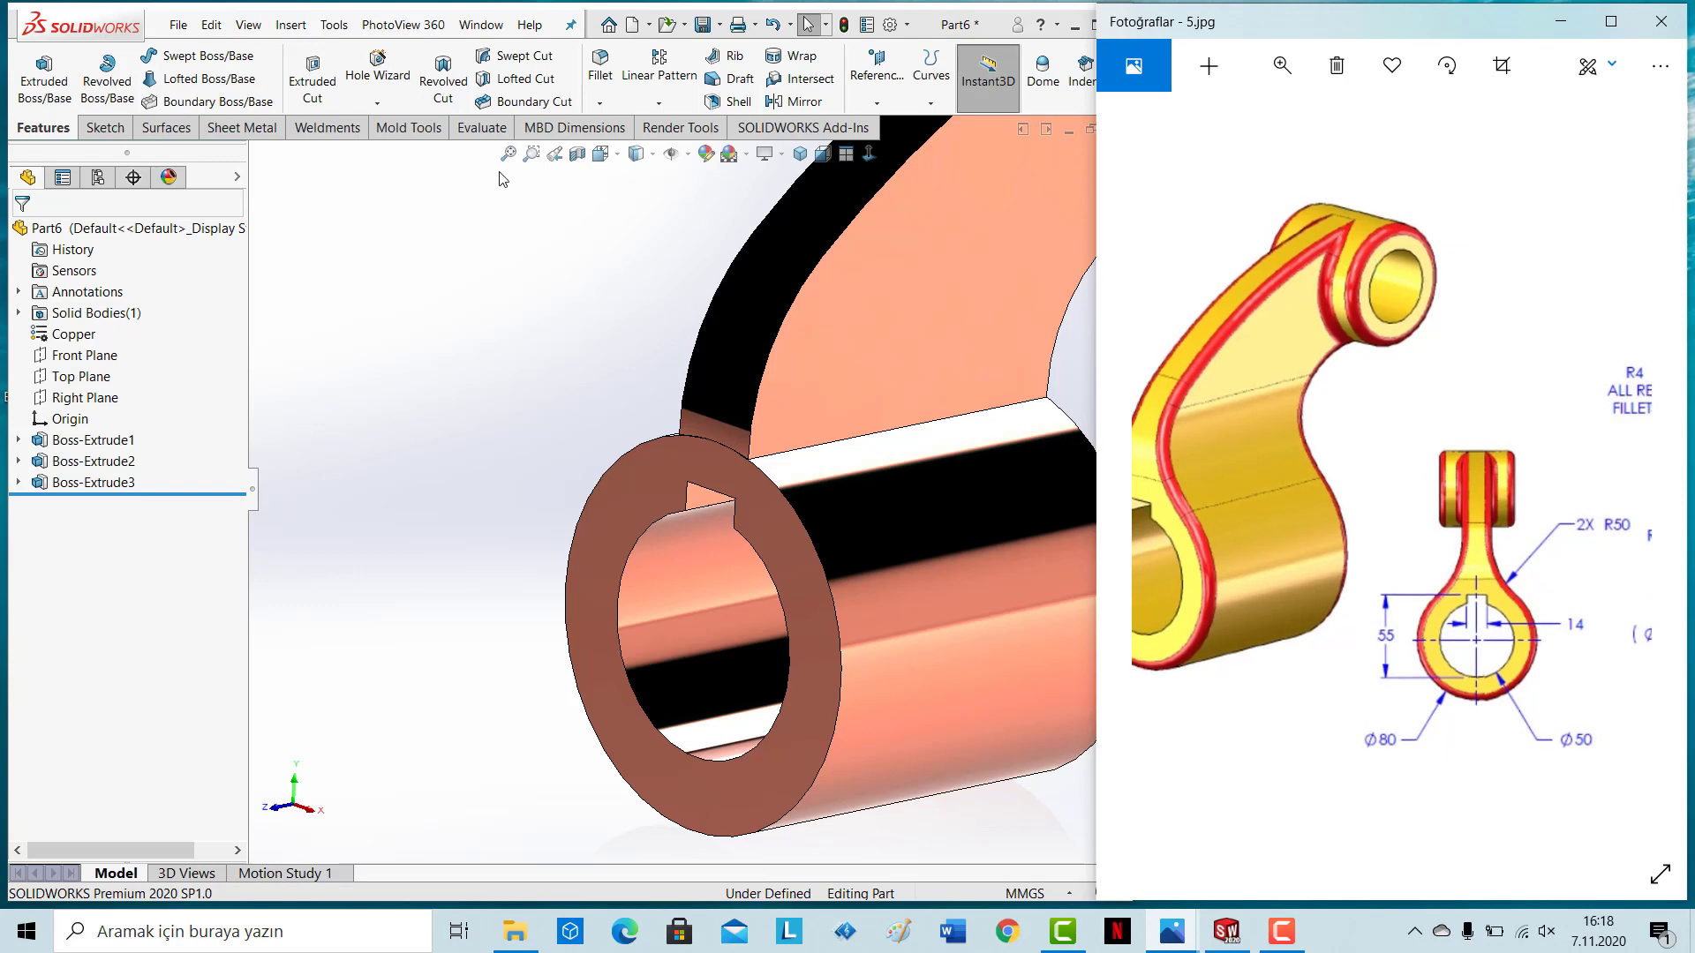
{"action": "left_click", "coordinate": [602, 71]}
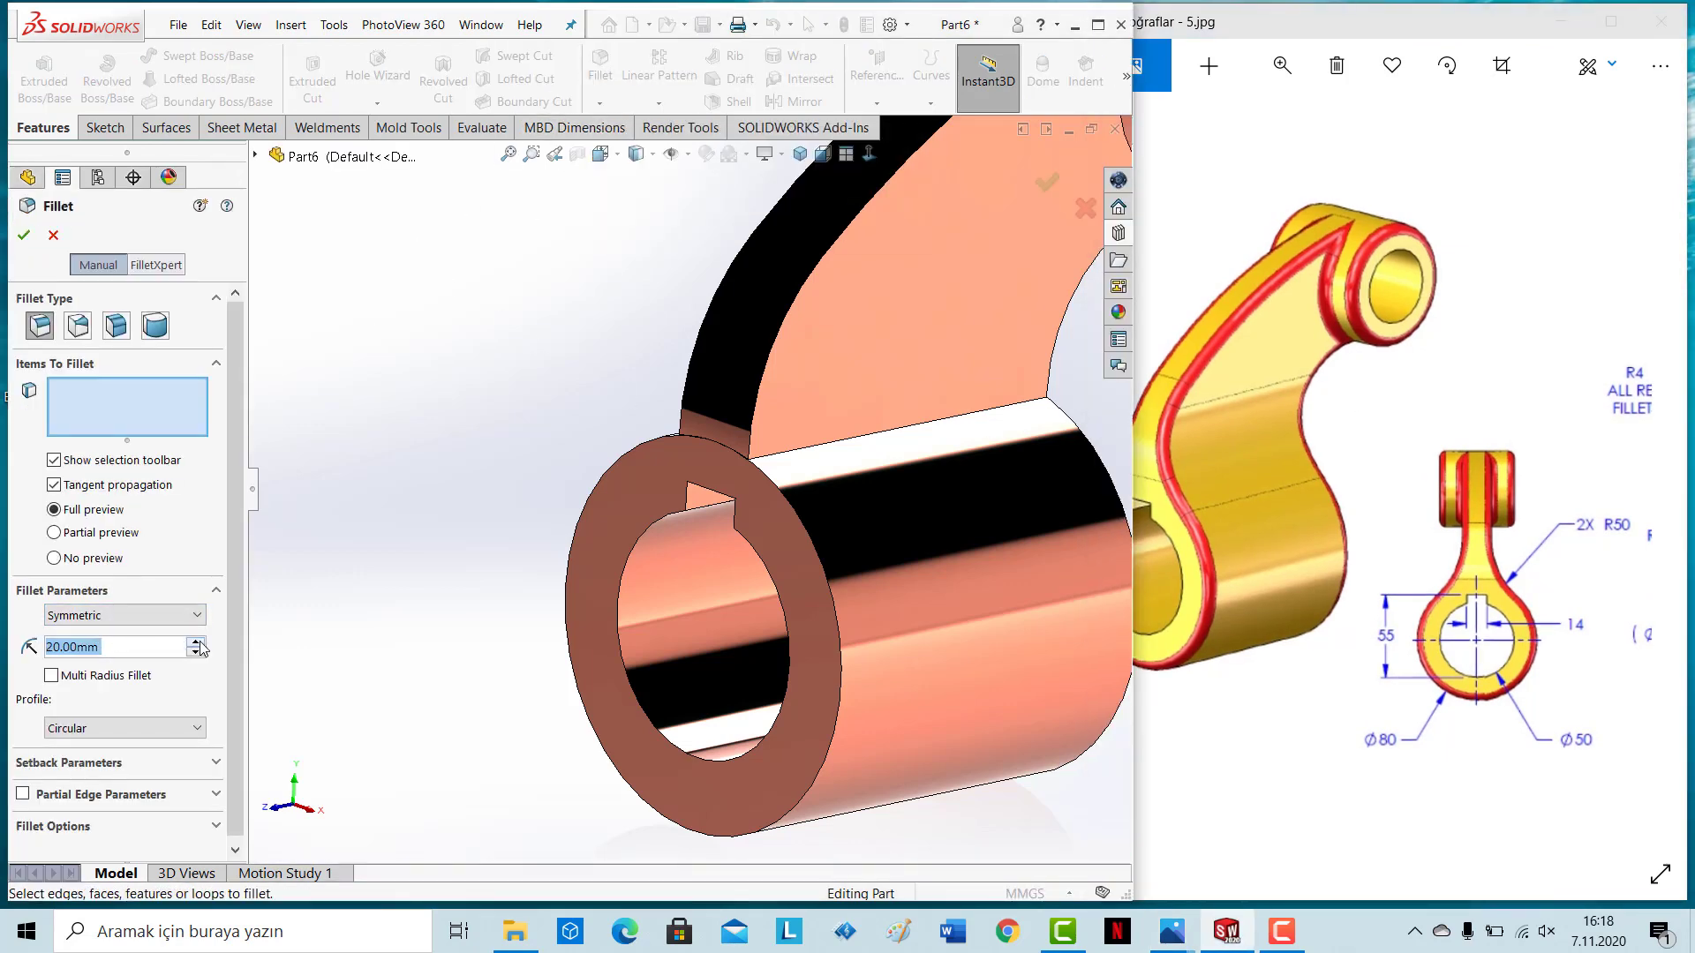
Step: Round both edges where the arm joins the hub with a 50 mm fillet
{"action": "left_click", "coordinate": [827, 449]}
{"action": "middle_click_drag", "start_coordinate": [568, 382], "coordinate": [1035, 465]}
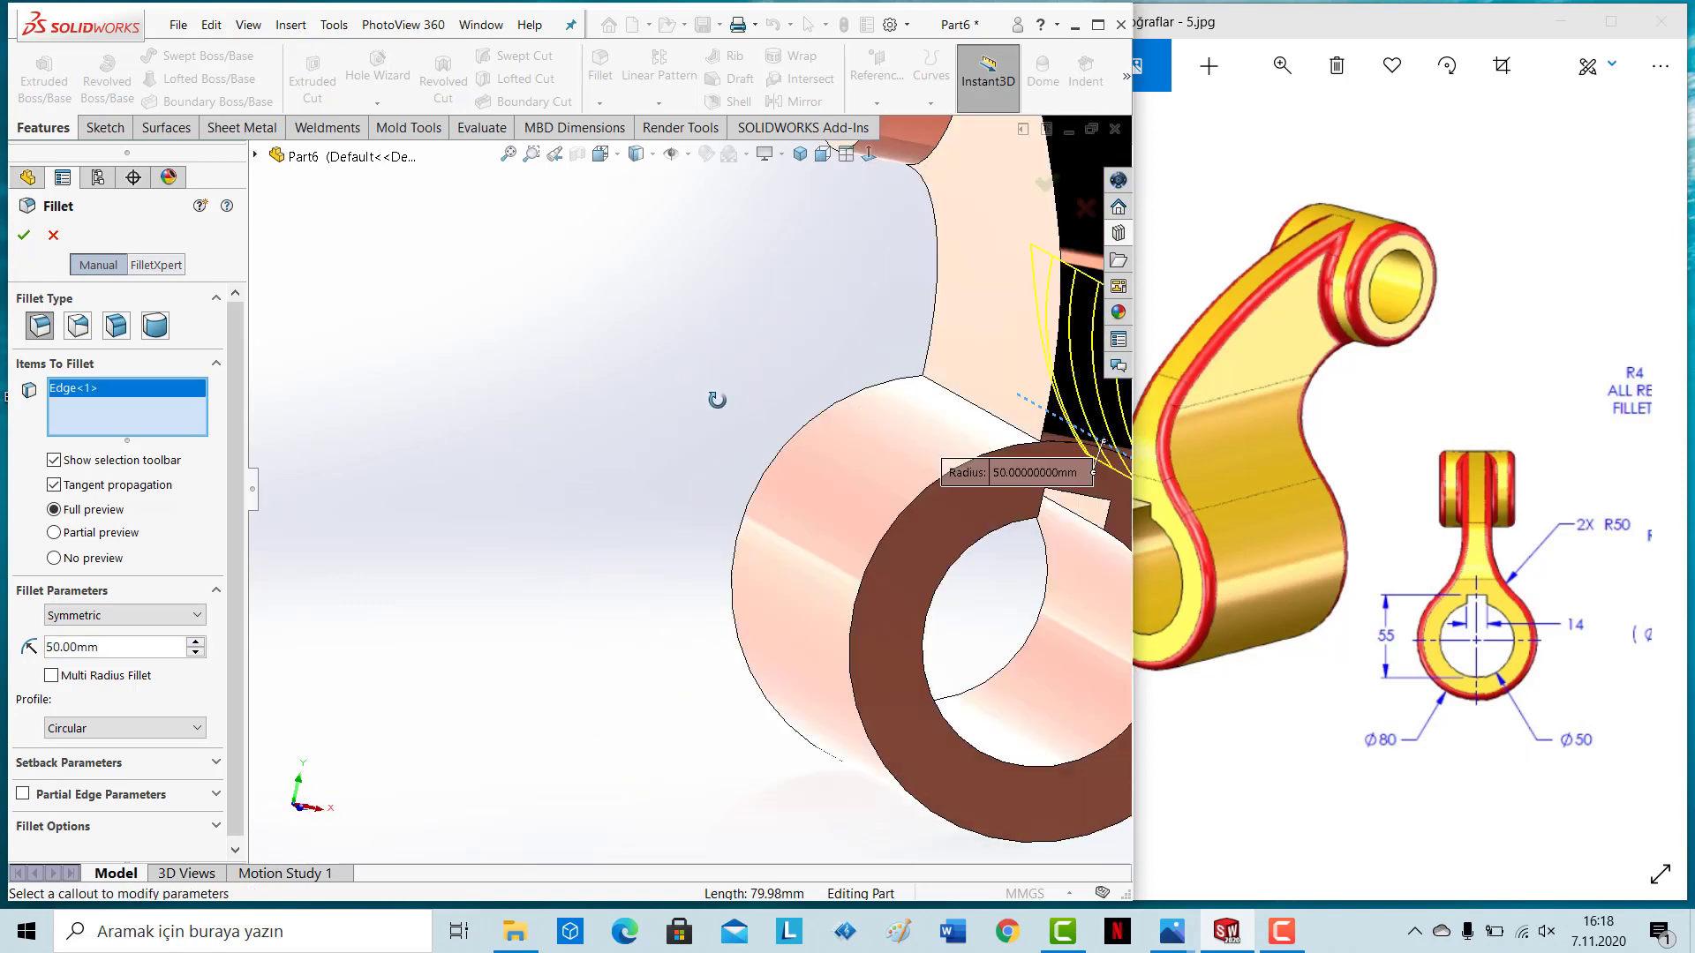
{"action": "left_click", "coordinate": [1031, 468]}
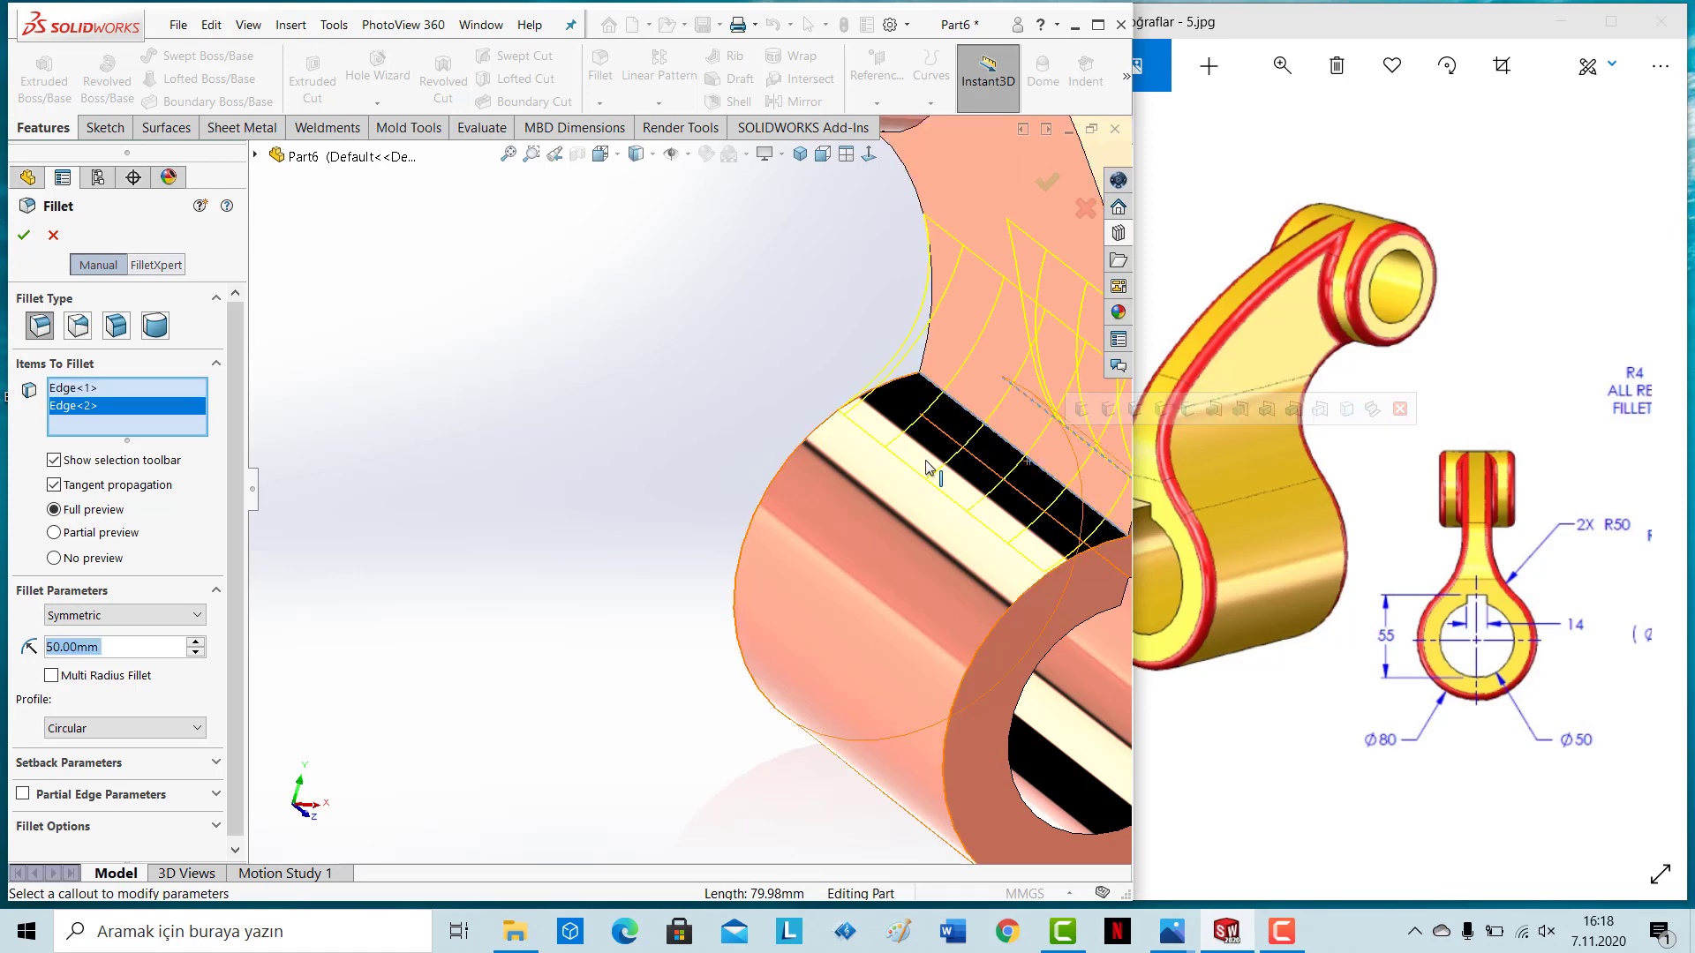
{"action": "key", "text": "f"}
{"action": "middle_click_drag", "start_coordinate": [618, 380], "coordinate": [671, 389]}
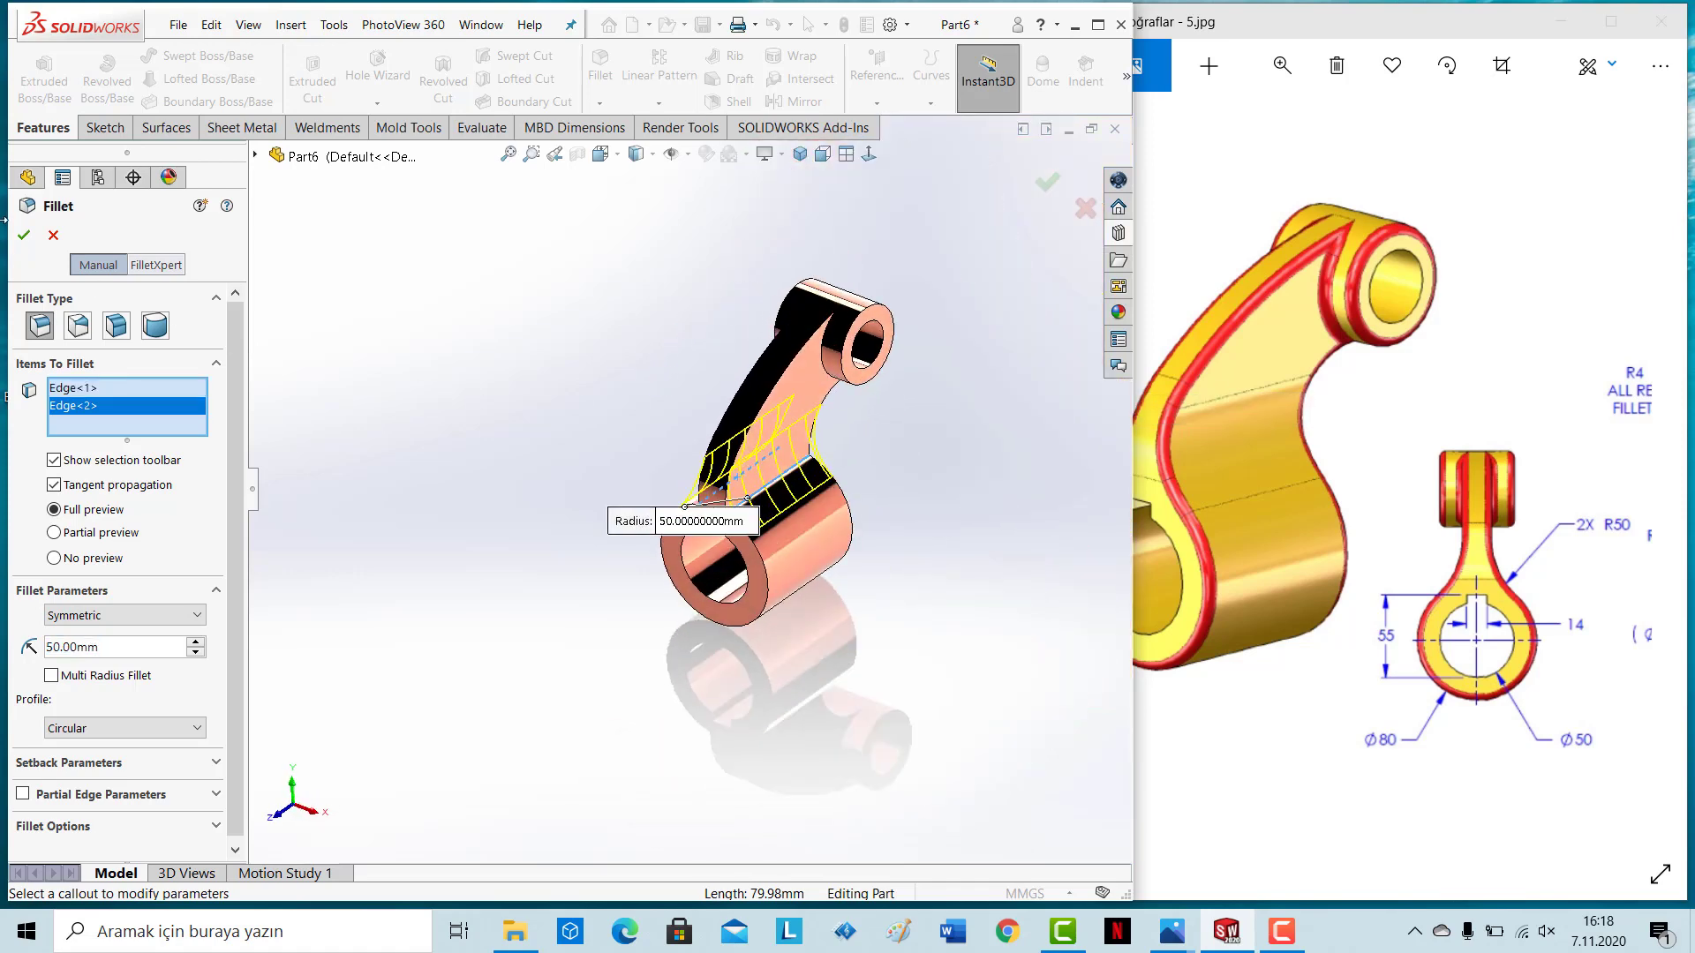
{"action": "left_click", "coordinate": [24, 237]}
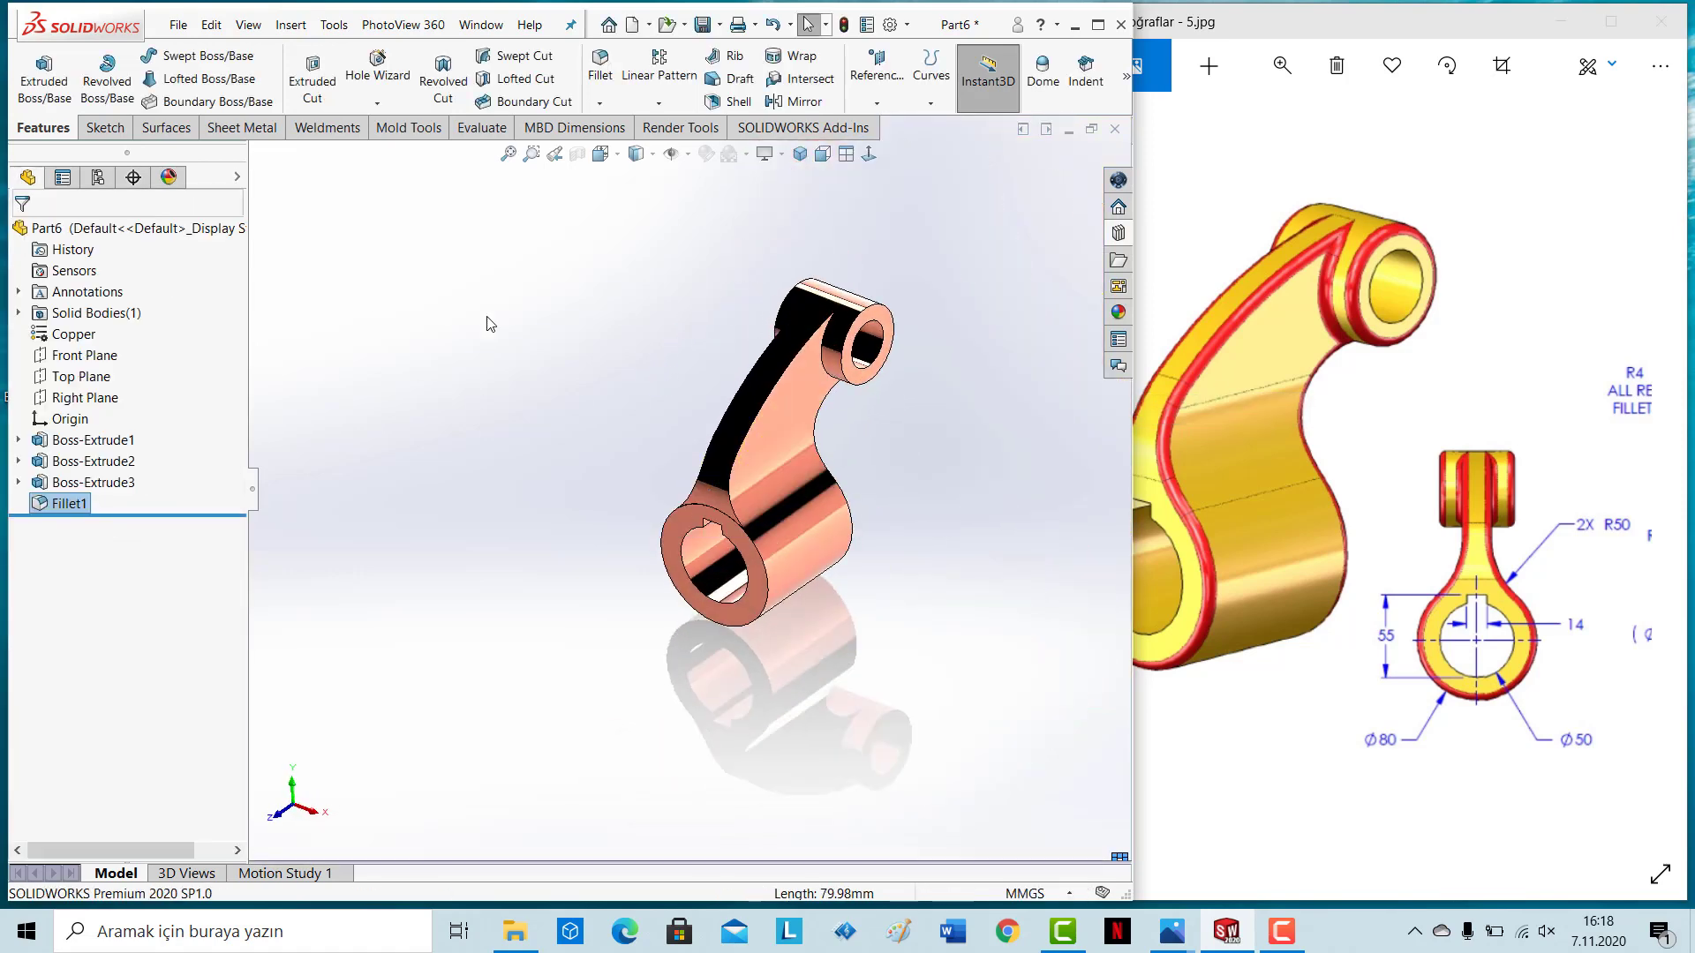
{"action": "left_click", "coordinate": [1455, 506]}
Step: Review the reference drawing's views and R4 note, then return to the zoomed-in part
{"action": "left_click_drag", "start_coordinate": [1505, 505], "coordinate": [1210, 500]}
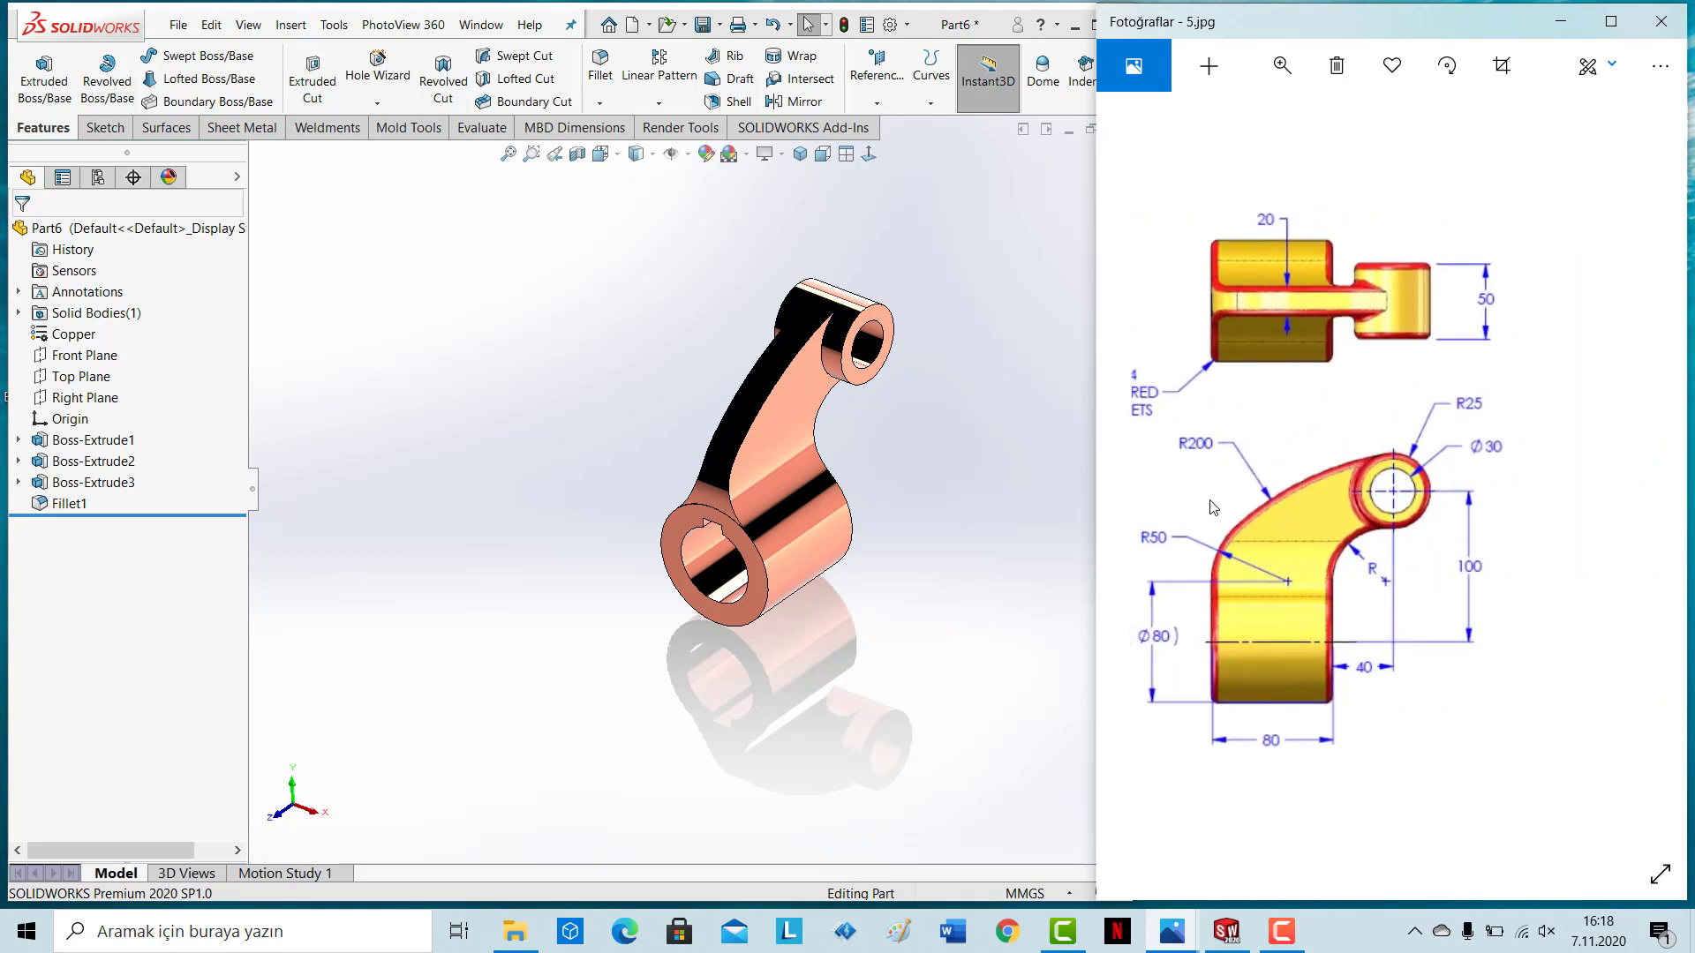
{"action": "left_click_drag", "start_coordinate": [1301, 496], "coordinate": [1611, 477]}
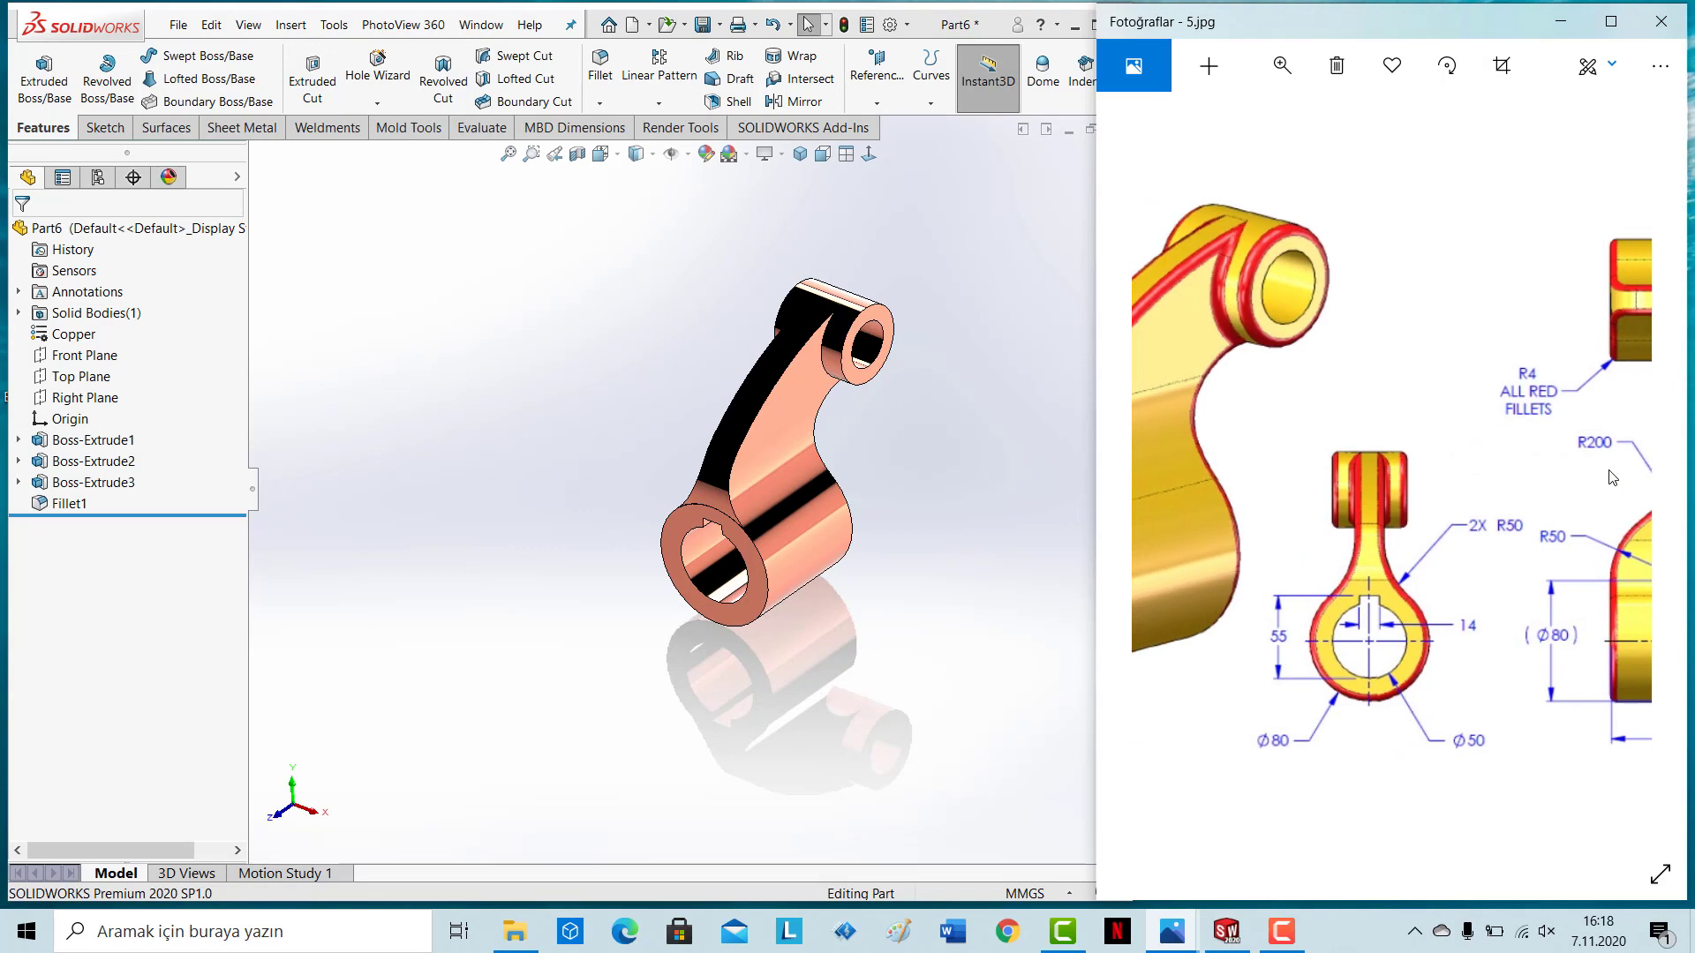
{"action": "left_click_drag", "start_coordinate": [1611, 478], "coordinate": [1390, 477]}
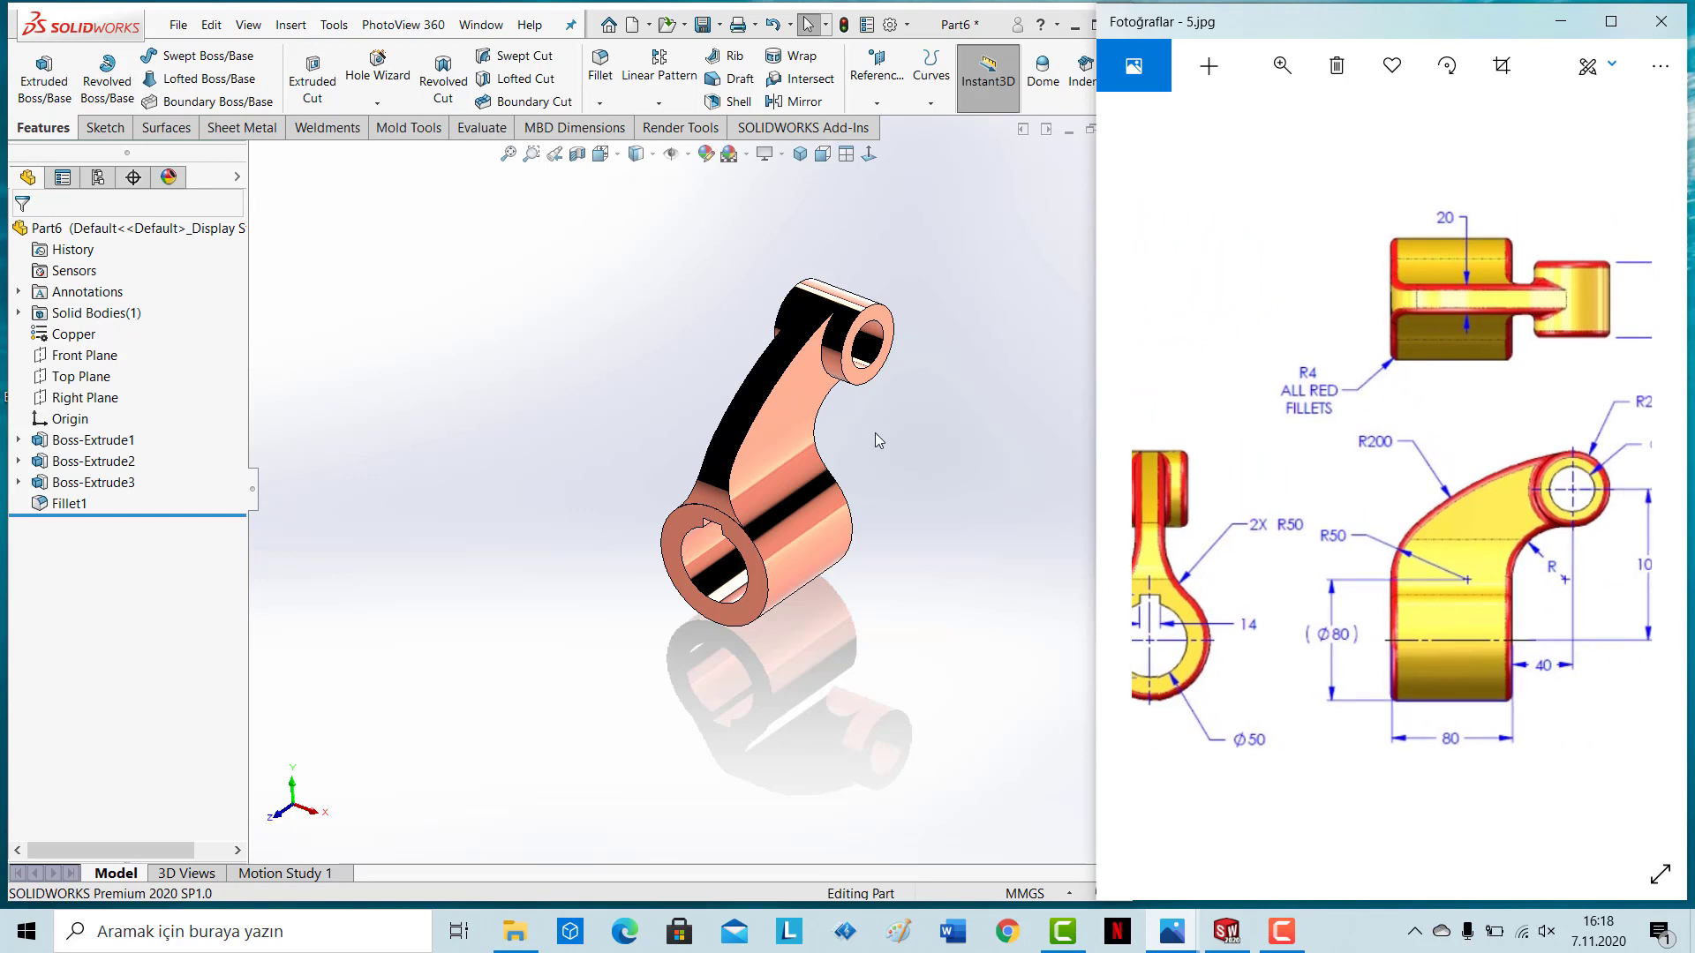
{"action": "left_click", "coordinate": [874, 397]}
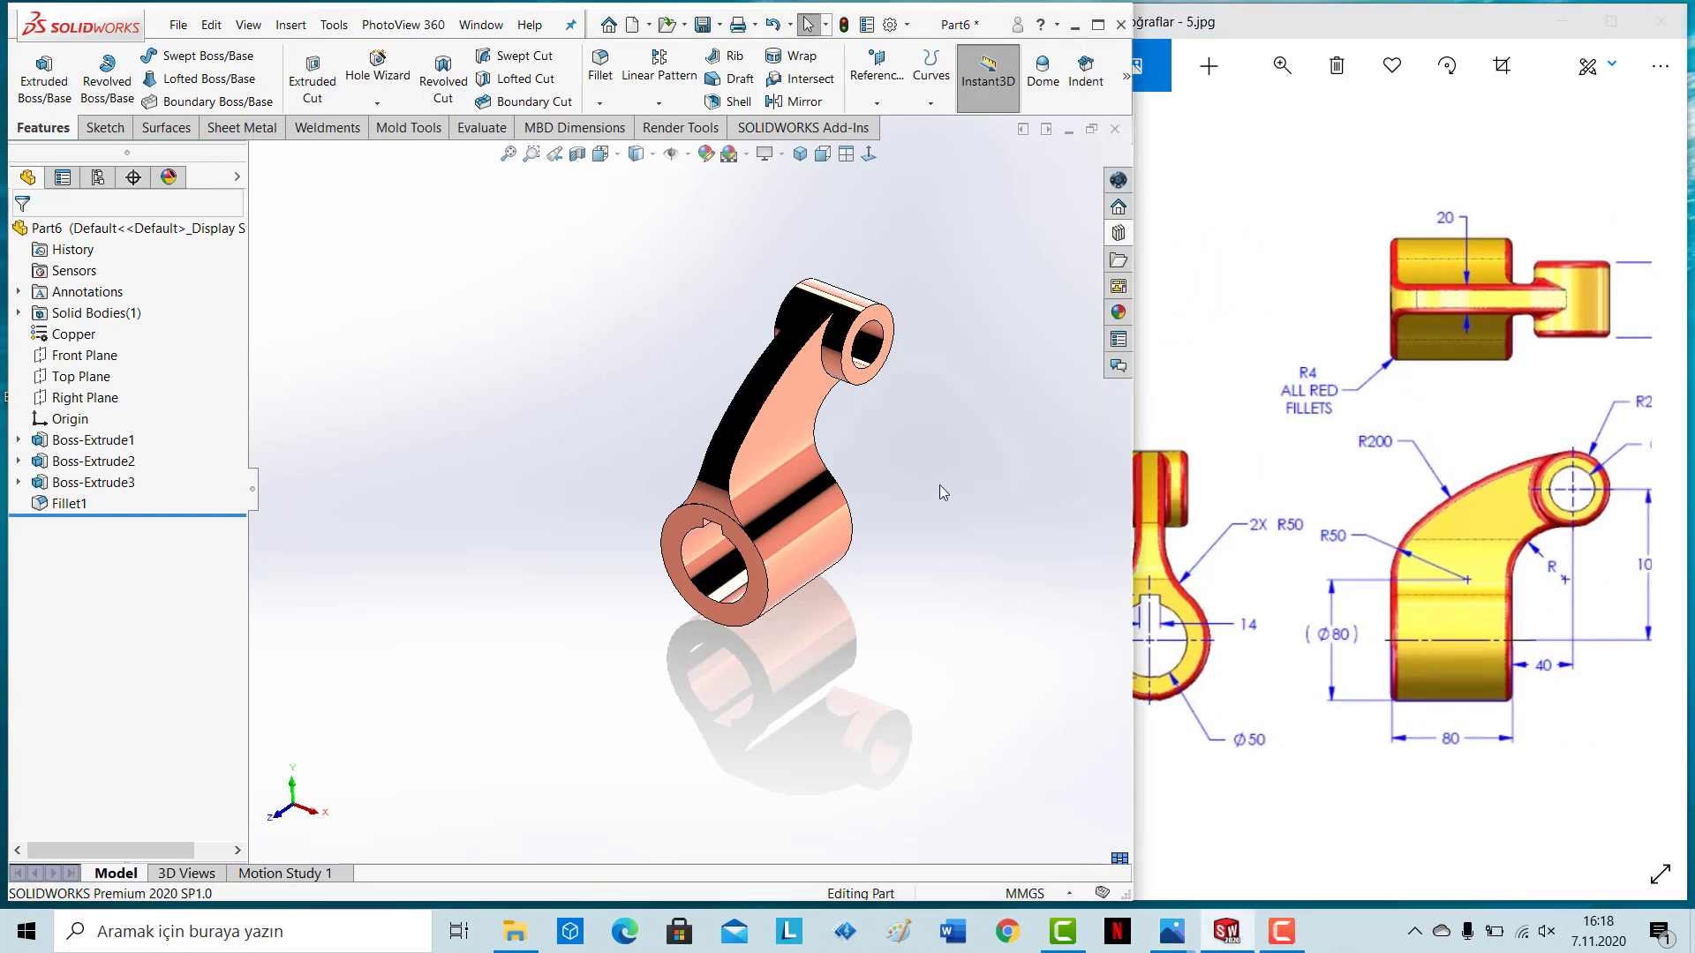
{"action": "scroll", "coordinate": [927, 499], "scroll_direction": "down", "scroll_amount": 2}
{"action": "scroll", "coordinate": [918, 505], "scroll_direction": "down", "scroll_amount": 3}
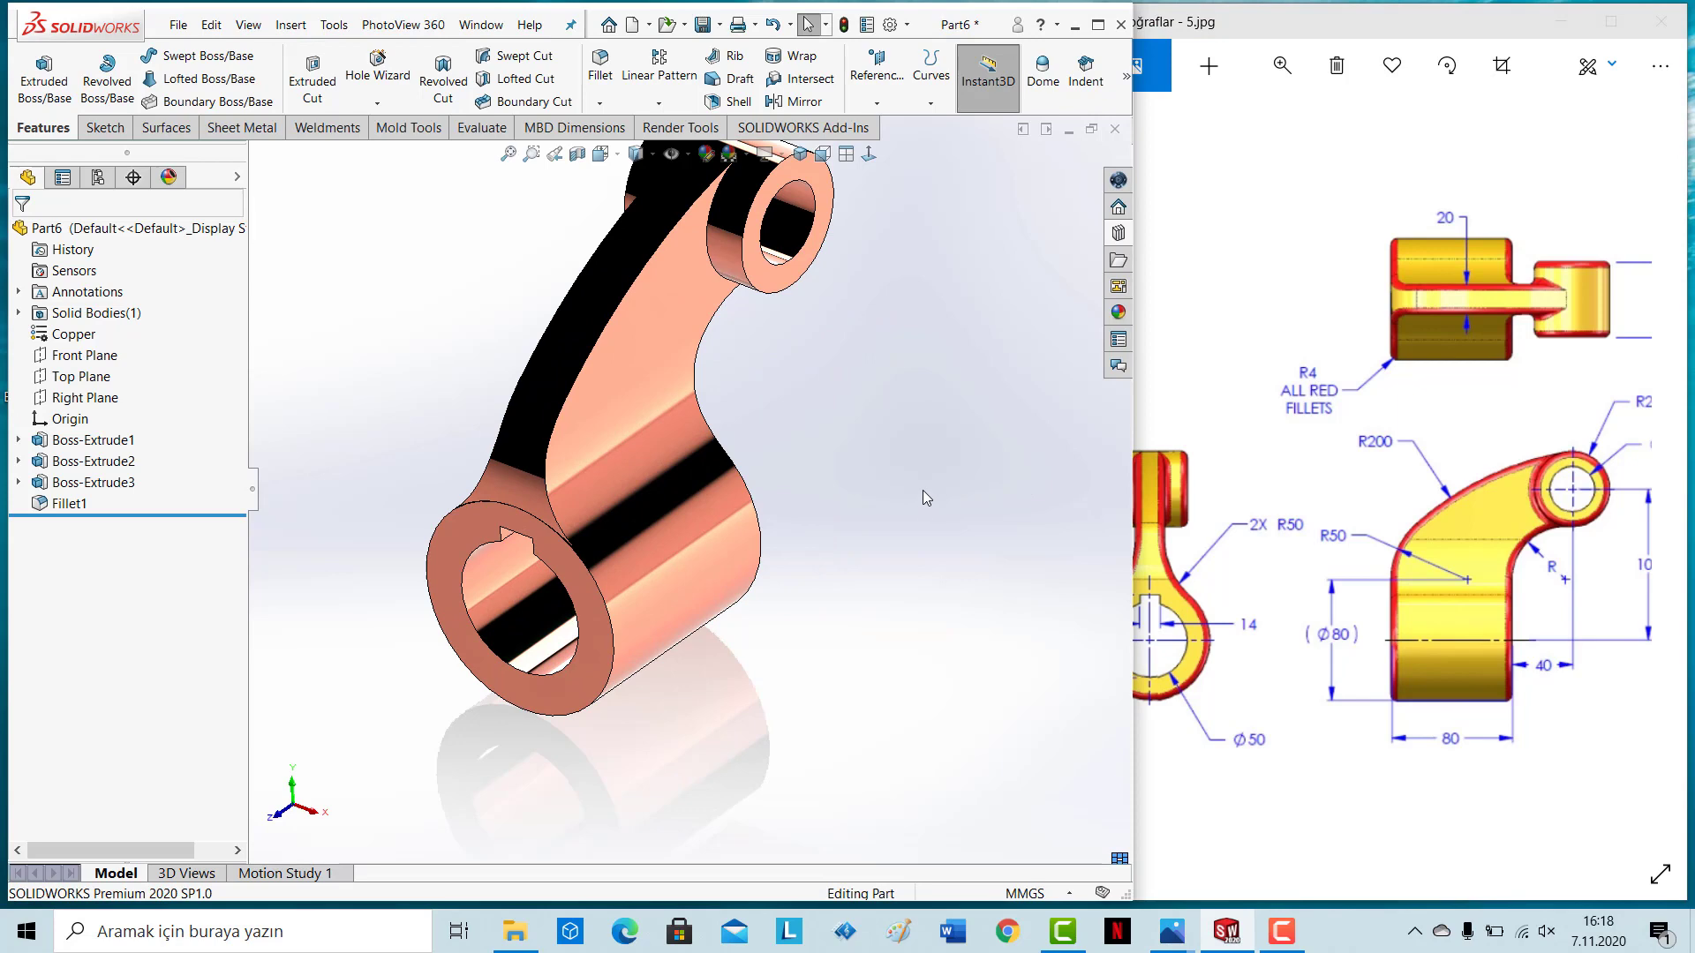
Step: Fillet the arm's curved profile edge around the boss at 4 mm instead of the hub edge
{"action": "left_click", "coordinate": [599, 63]}
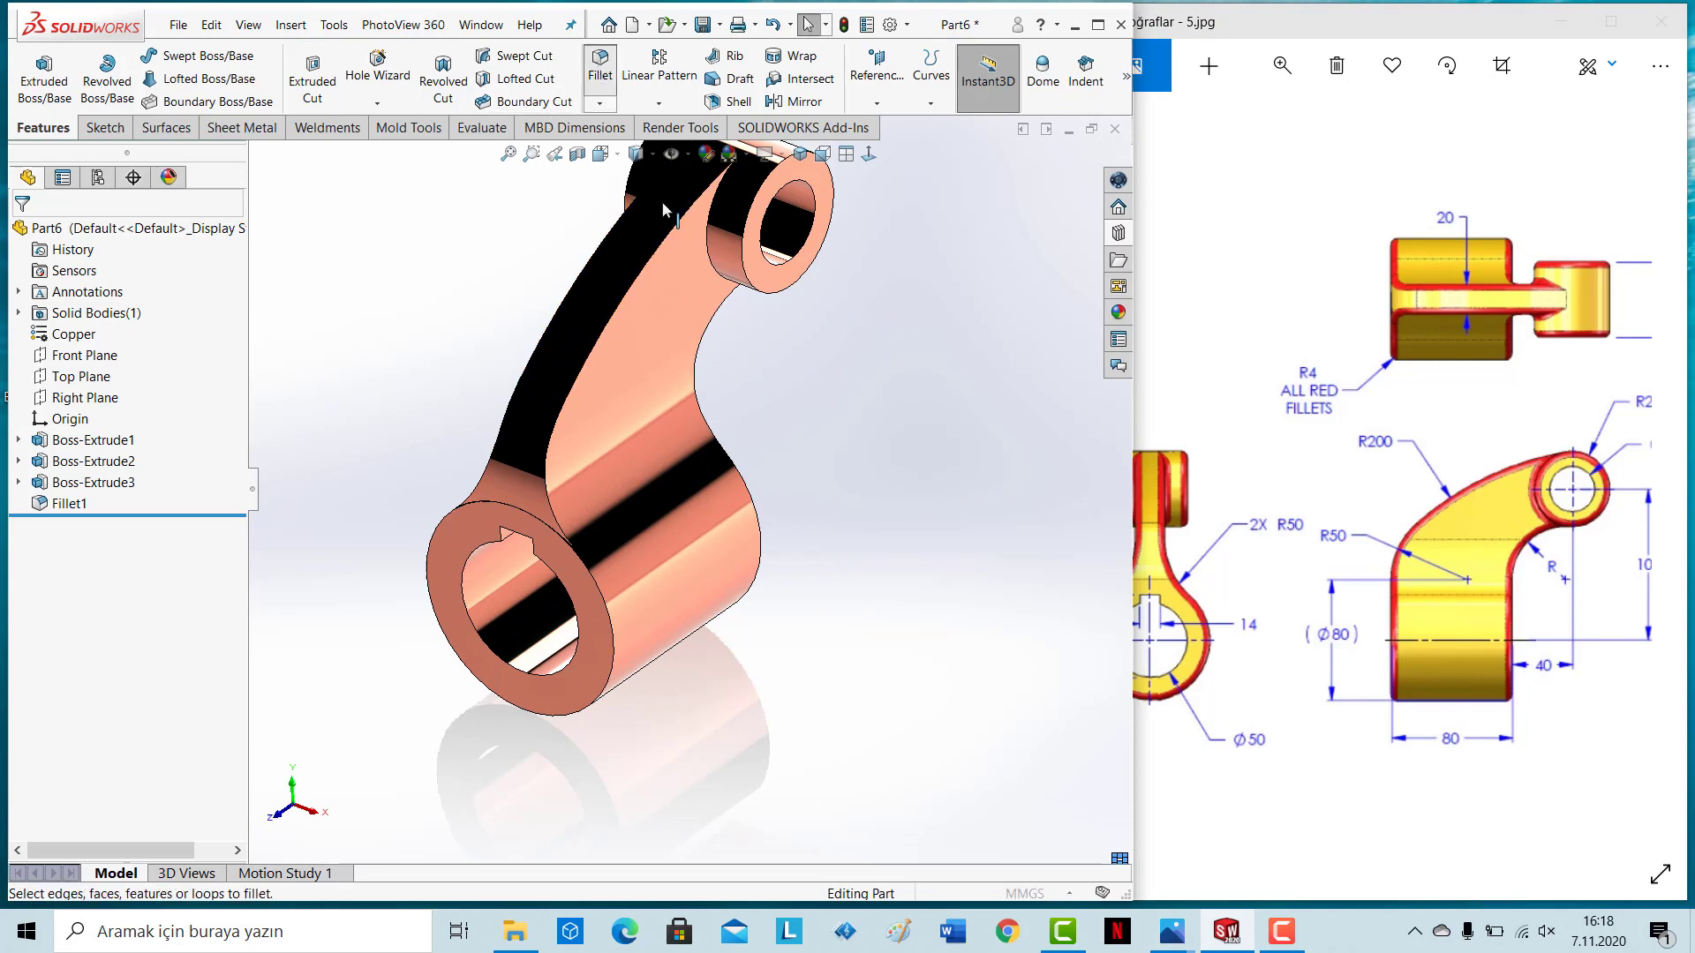
{"action": "left_click", "coordinate": [604, 601]}
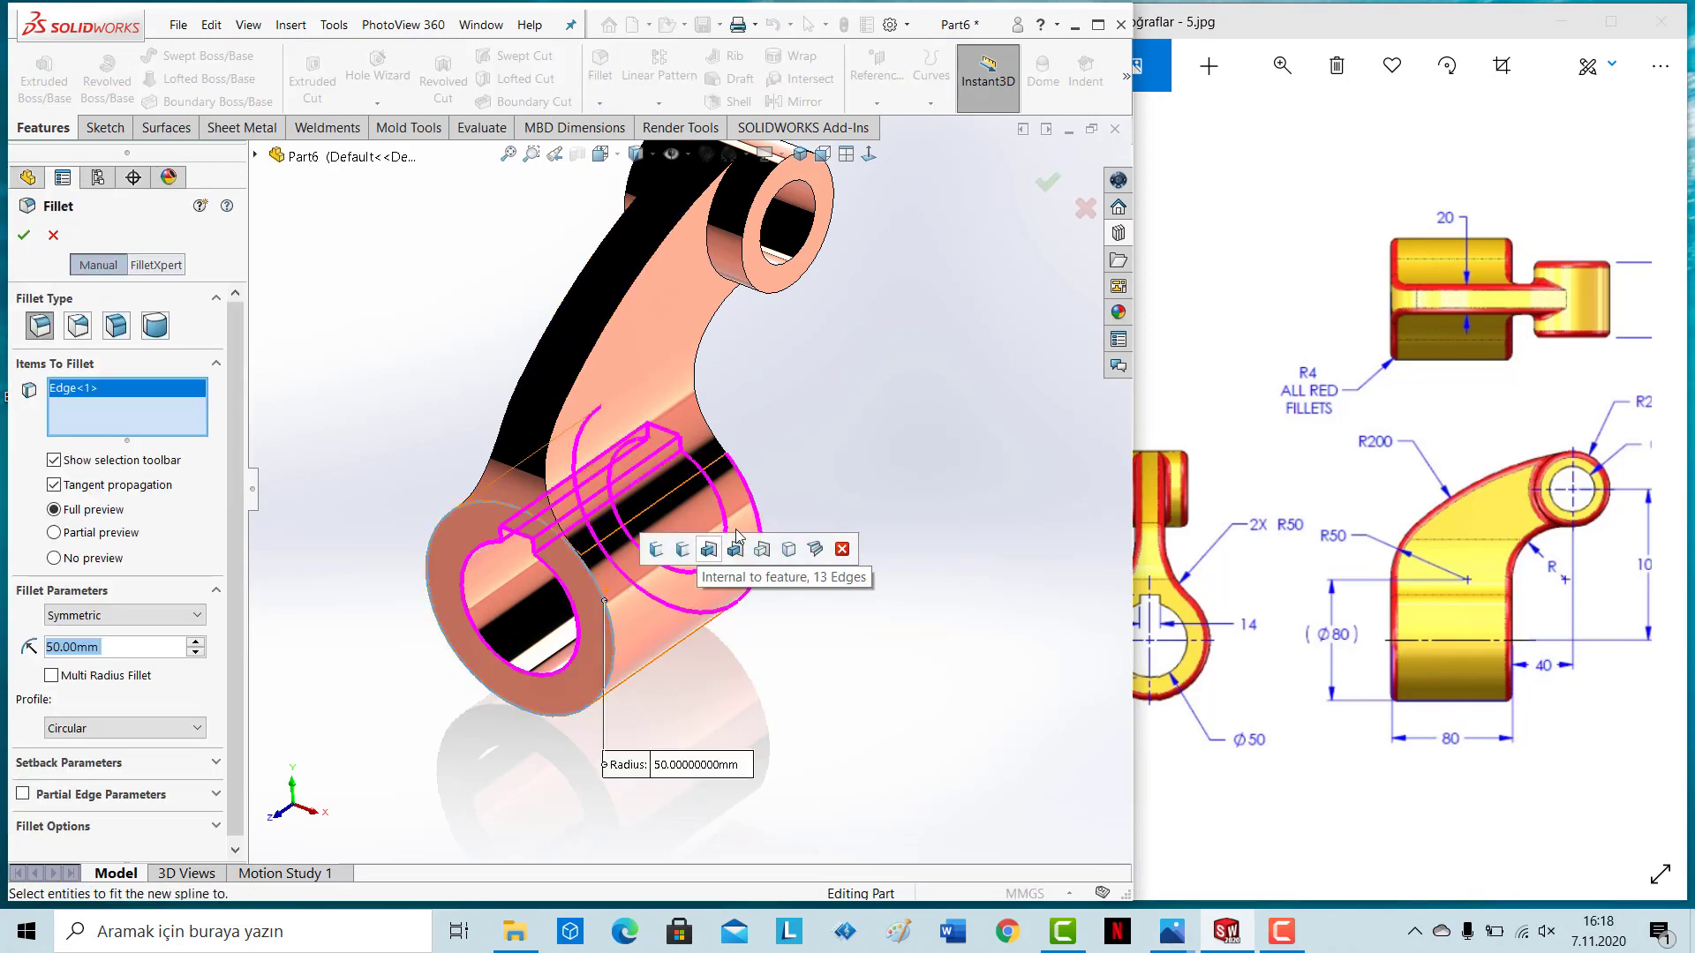
{"action": "type", "text": "4"}
{"action": "key", "text": "Return"}
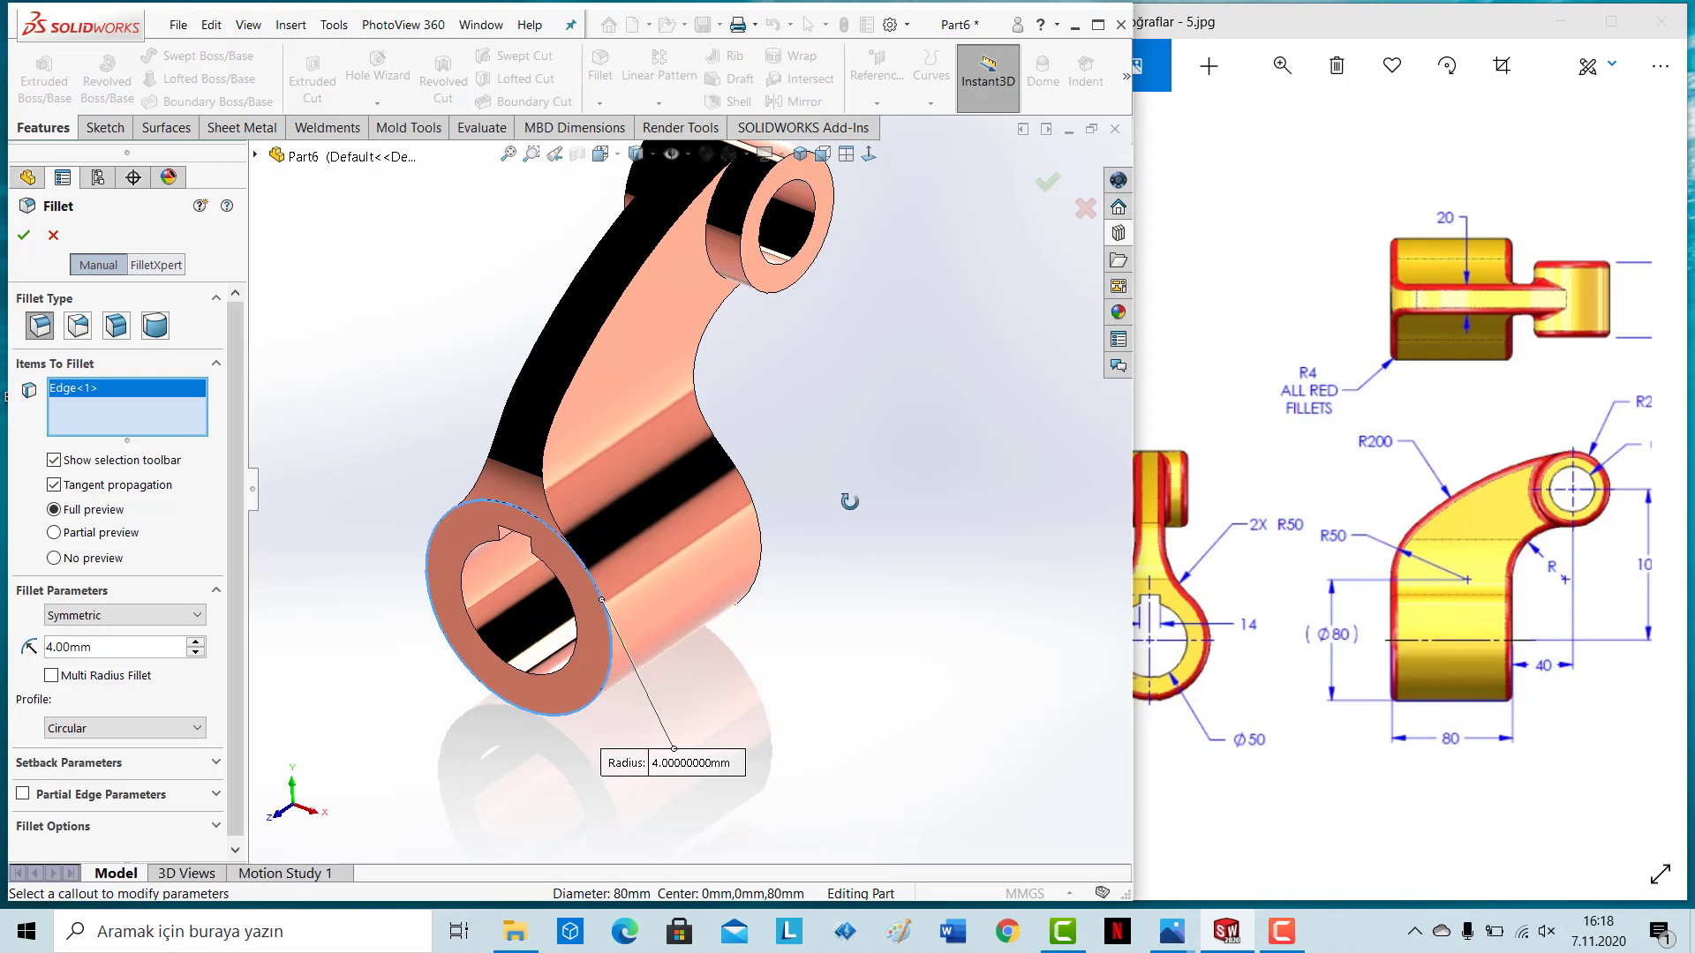
{"action": "mouse_move", "coordinate": [837, 526]}
{"action": "middle_mouse_down"}
{"action": "mouse_move", "coordinate": [746, 436]}
{"action": "mouse_move", "coordinate": [837, 509]}
{"action": "mouse_move", "coordinate": [797, 485]}
{"action": "mouse_move", "coordinate": [820, 504]}
{"action": "mouse_move", "coordinate": [825, 450]}
{"action": "middle_mouse_up"}
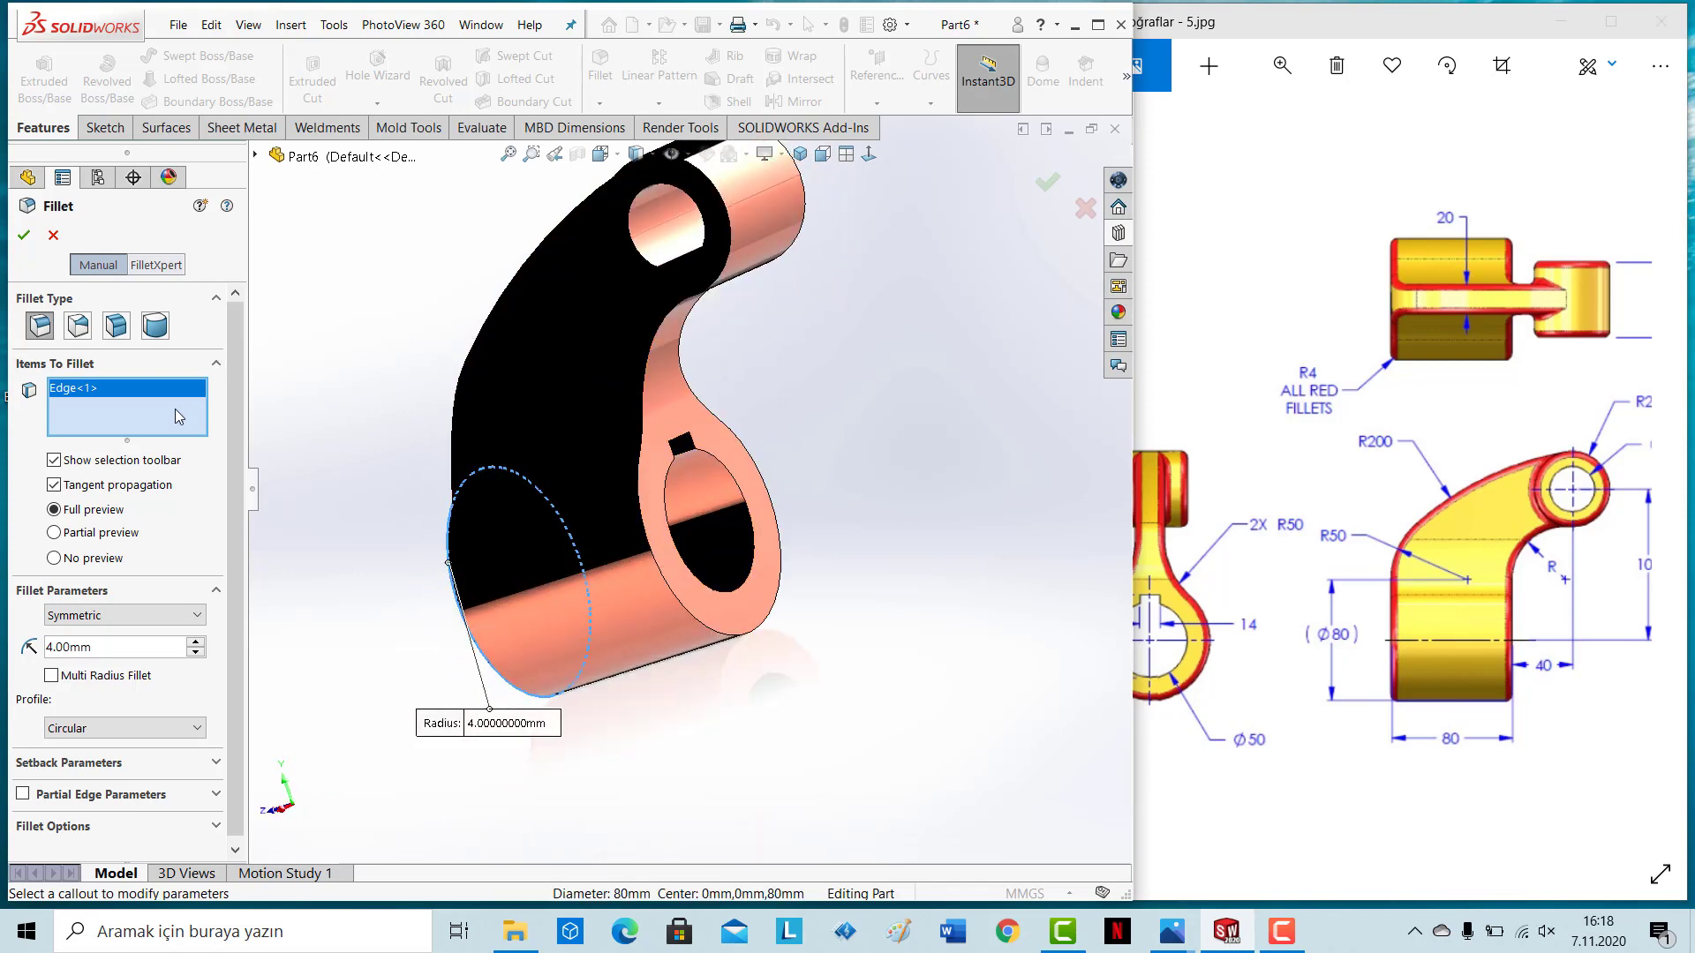
{"action": "key", "text": "Delete"}
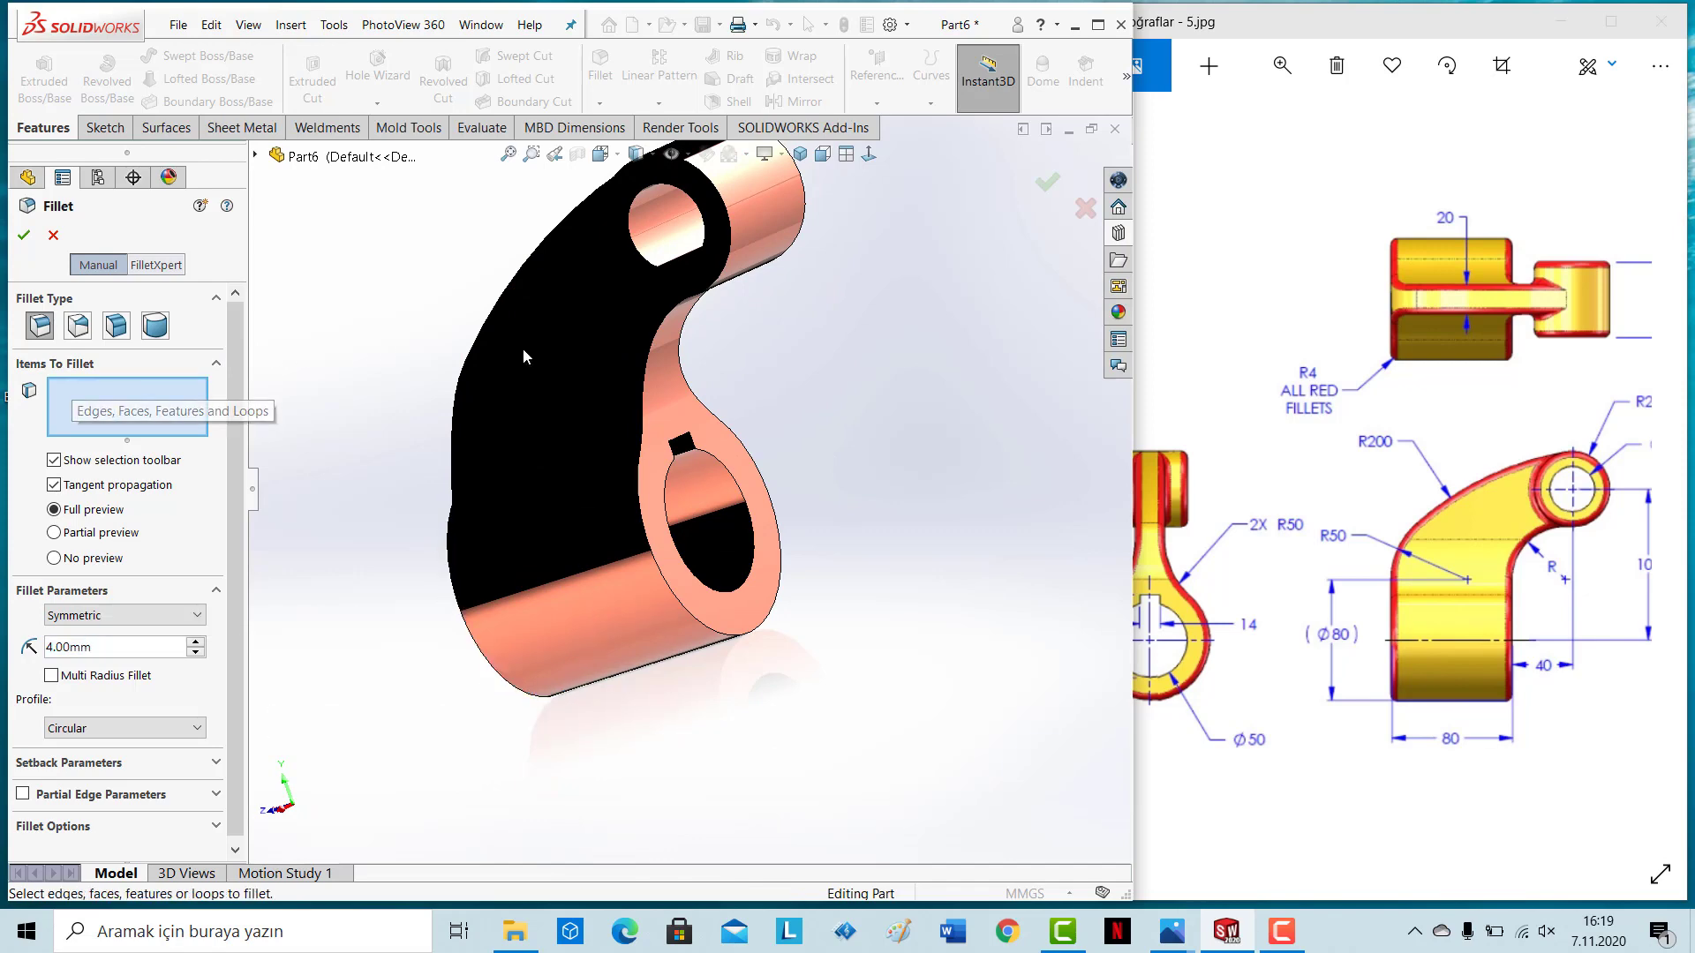
{"action": "left_click", "coordinate": [648, 363]}
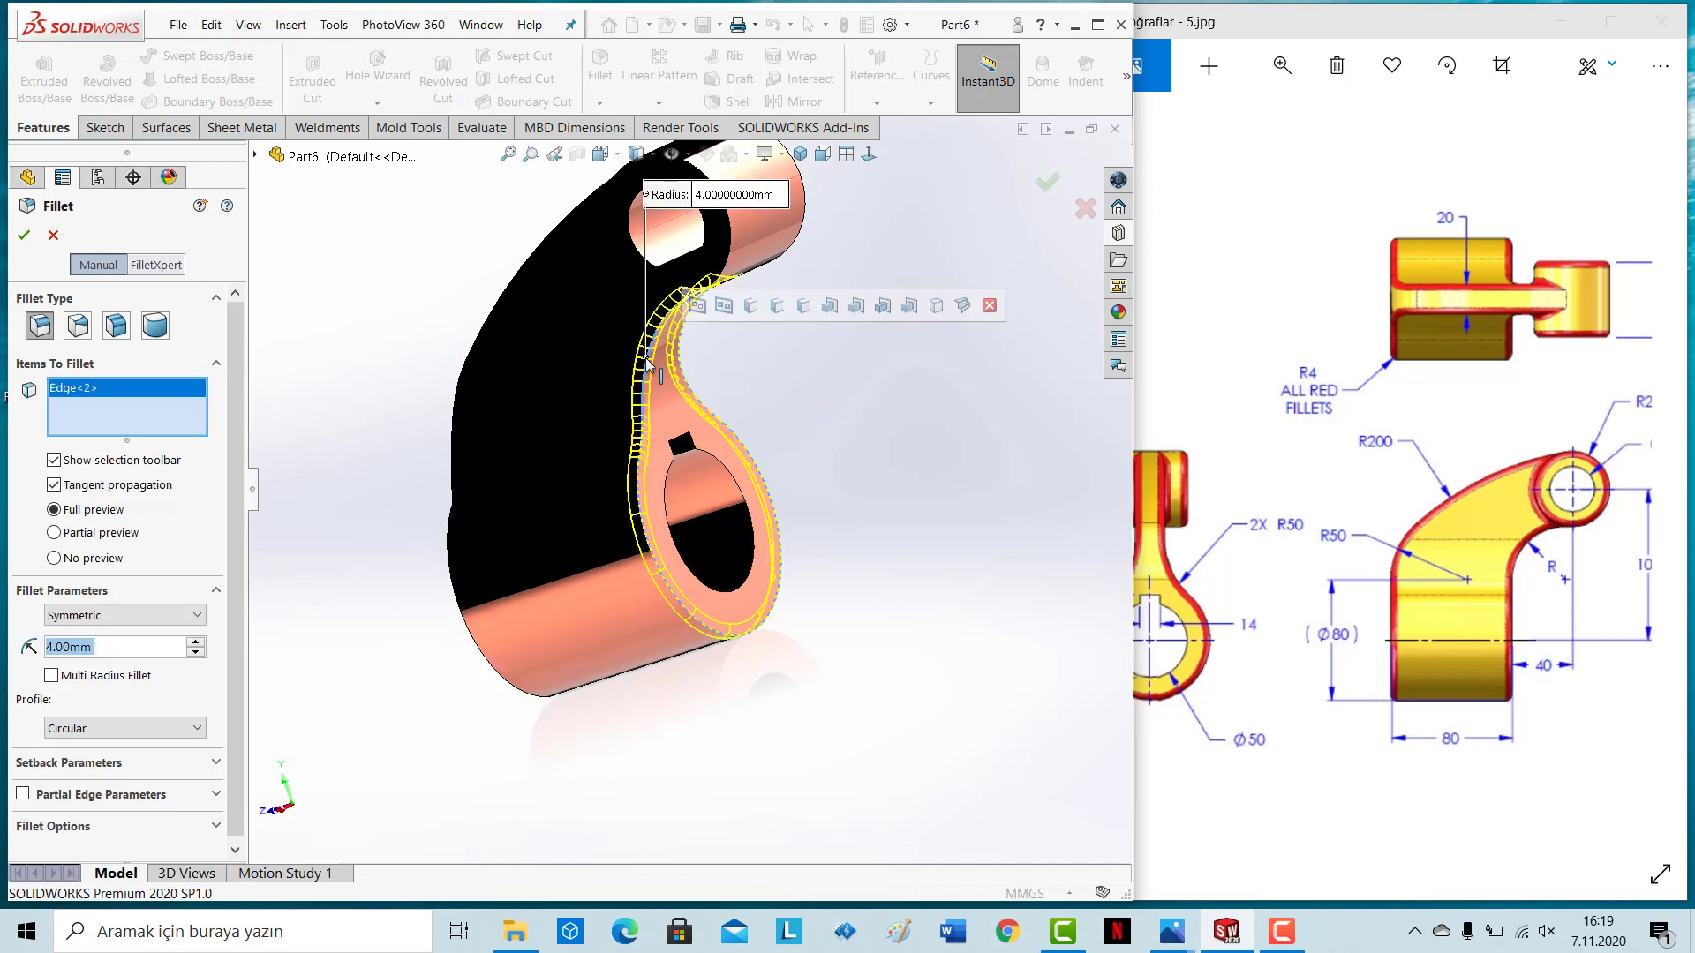
{"action": "middle_click_drag", "start_coordinate": [816, 398], "coordinate": [799, 397]}
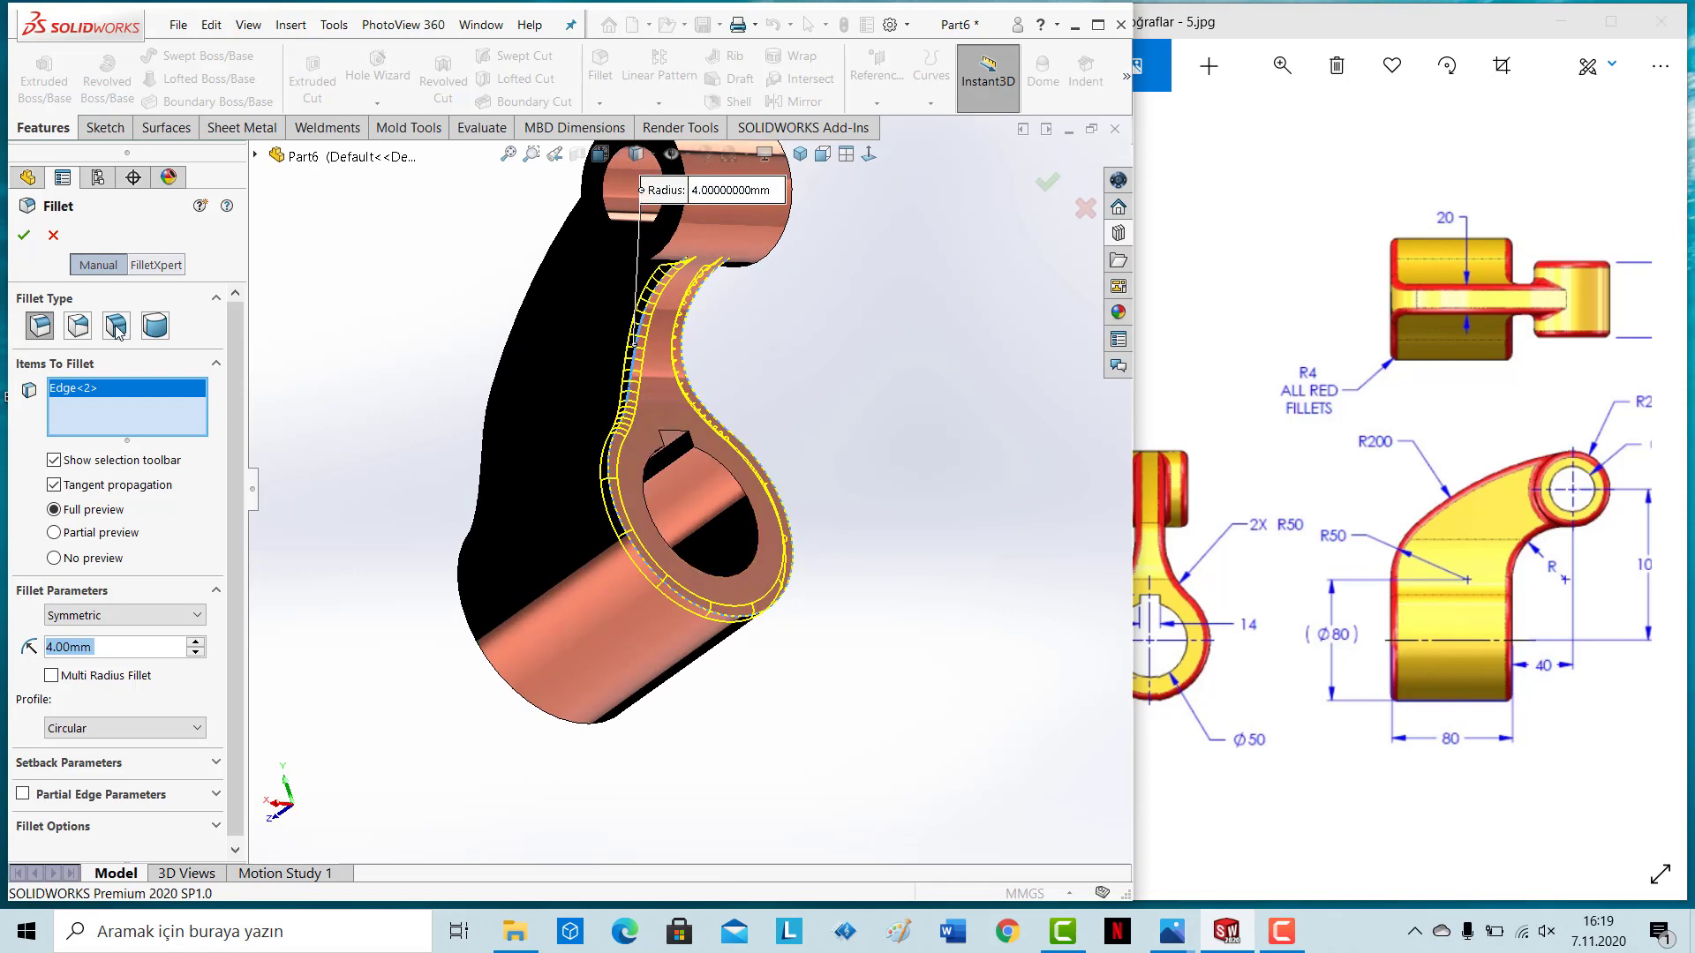
{"action": "left_click", "coordinate": [24, 235]}
Step: Fillet the two edges where the arm meets the upper boss at 4 mm
{"action": "middle_click_drag", "start_coordinate": [409, 280], "coordinate": [544, 194]}
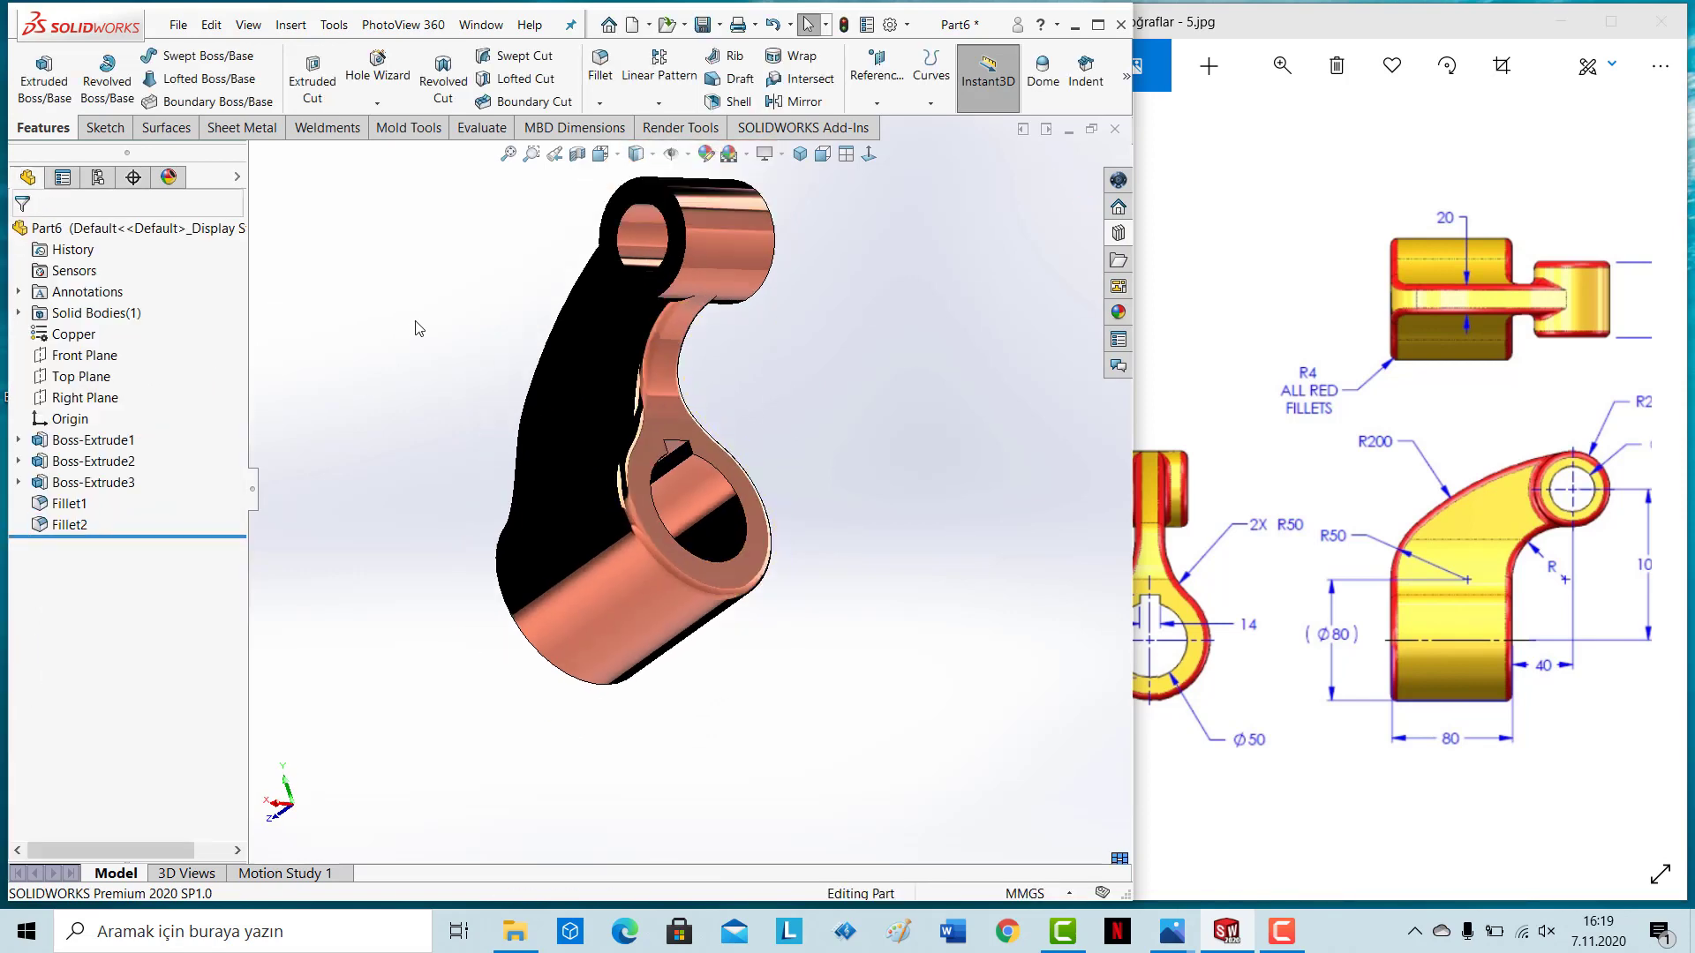
{"action": "left_click", "coordinate": [601, 63]}
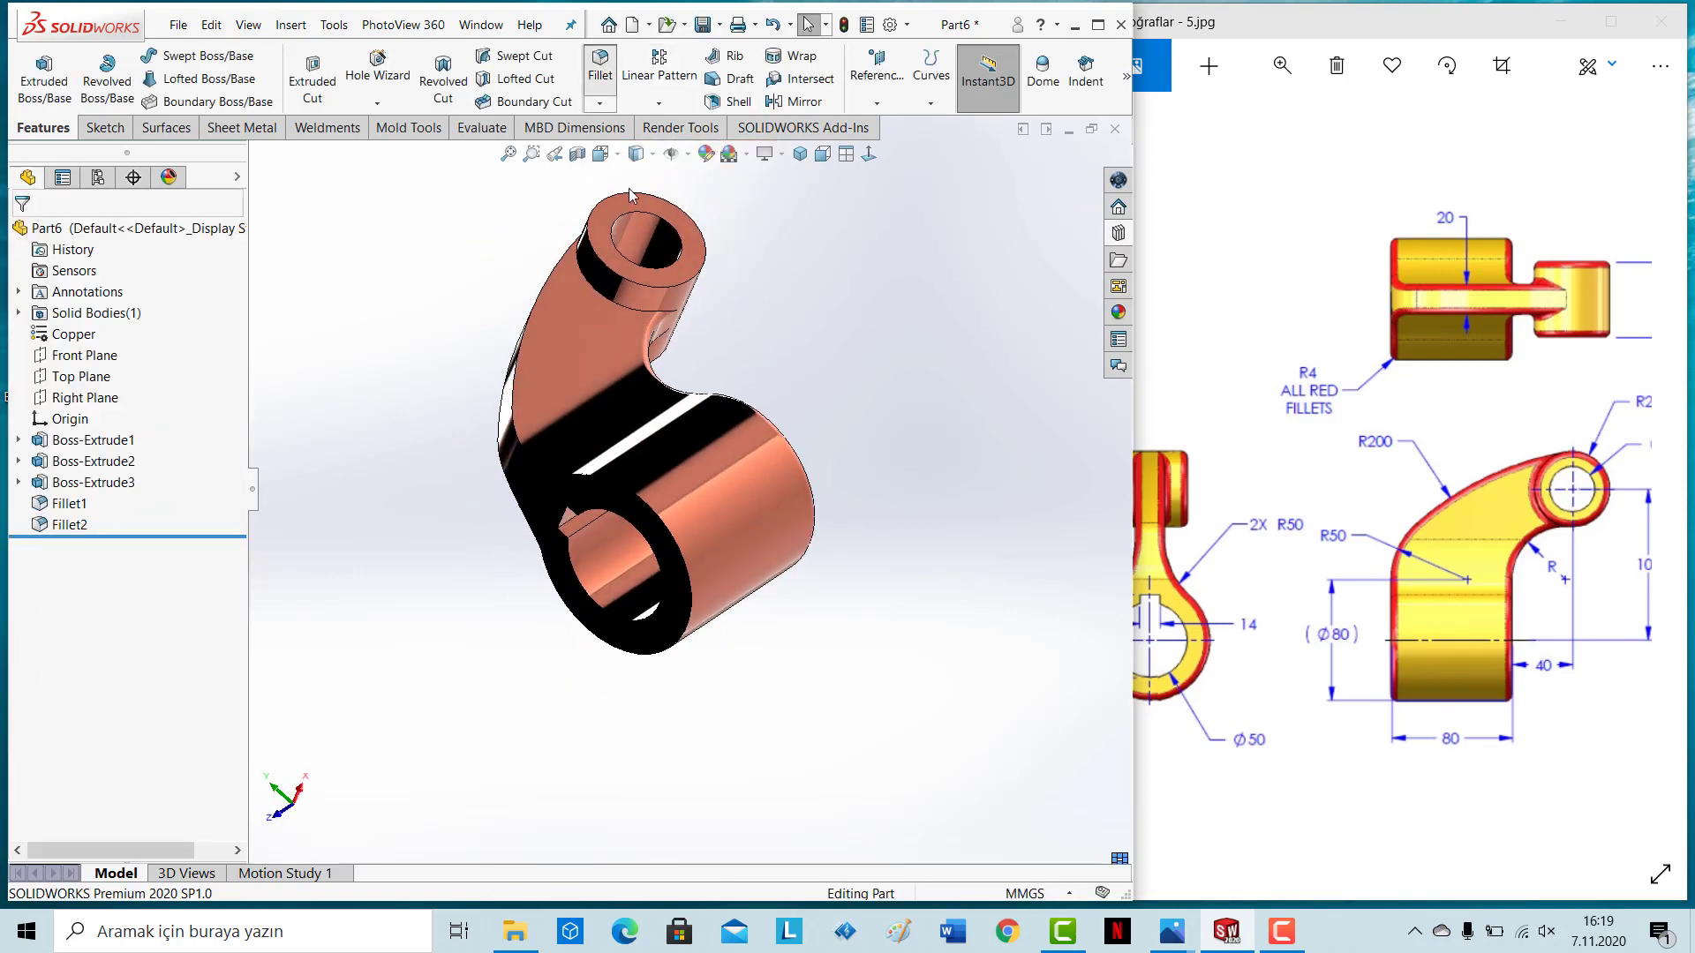
{"action": "left_click", "coordinate": [611, 299]}
{"action": "middle_click_drag", "start_coordinate": [511, 378], "coordinate": [524, 390]}
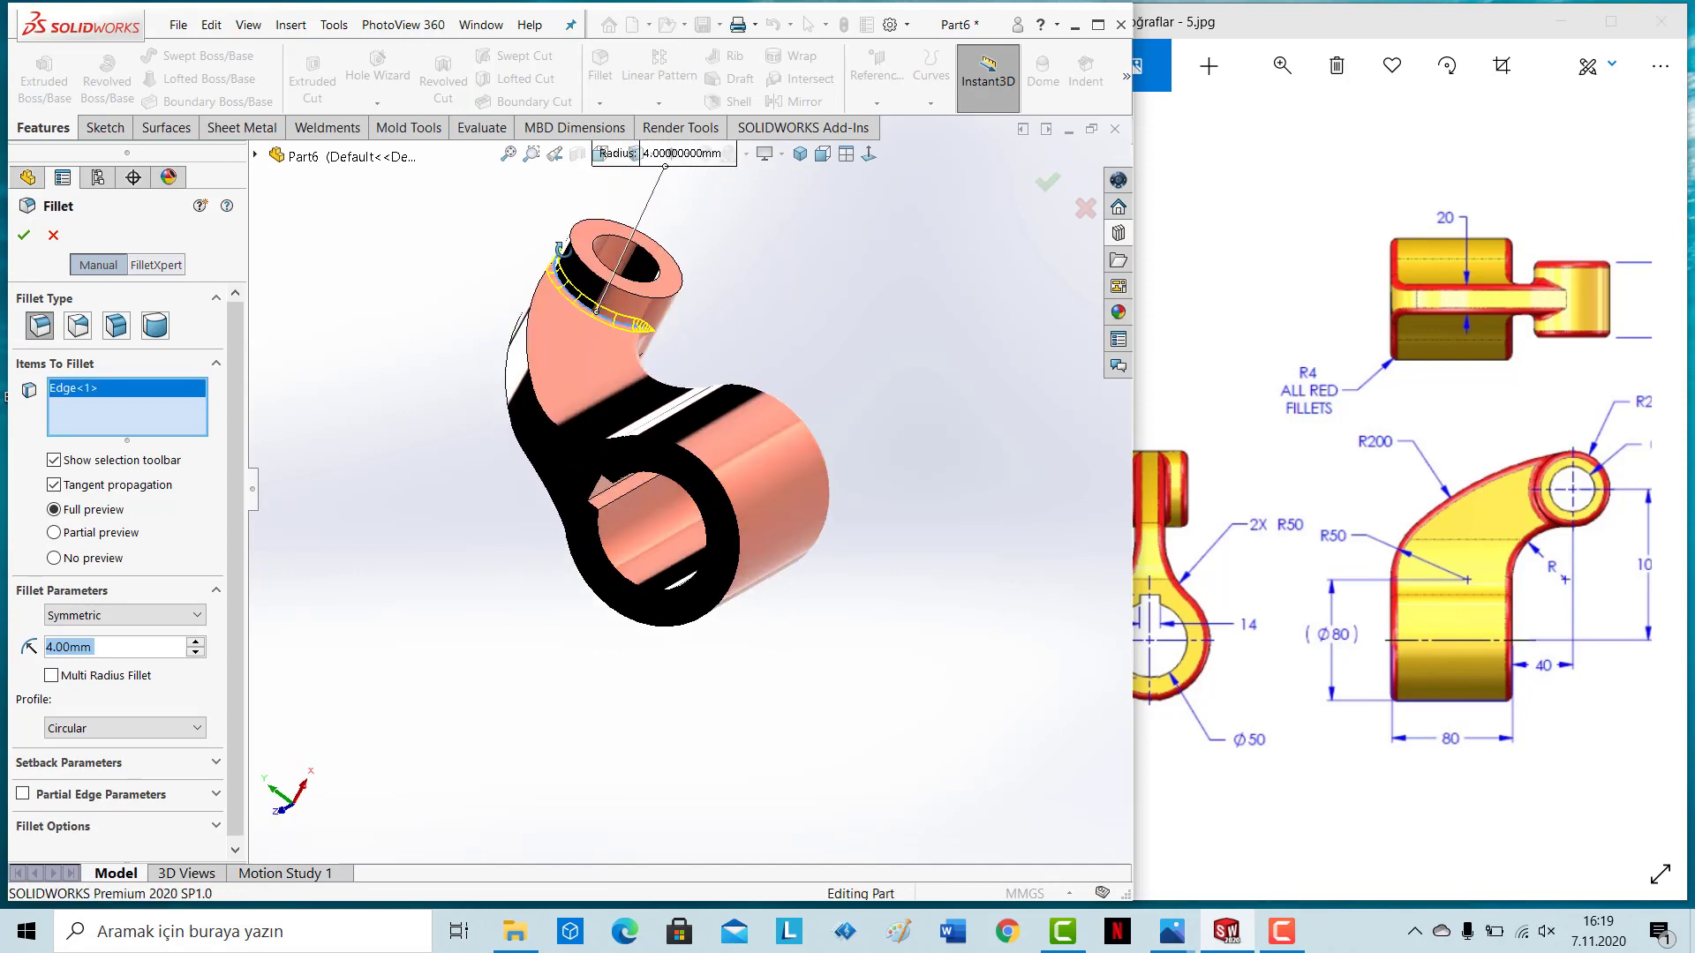
{"action": "left_click", "coordinate": [523, 389]}
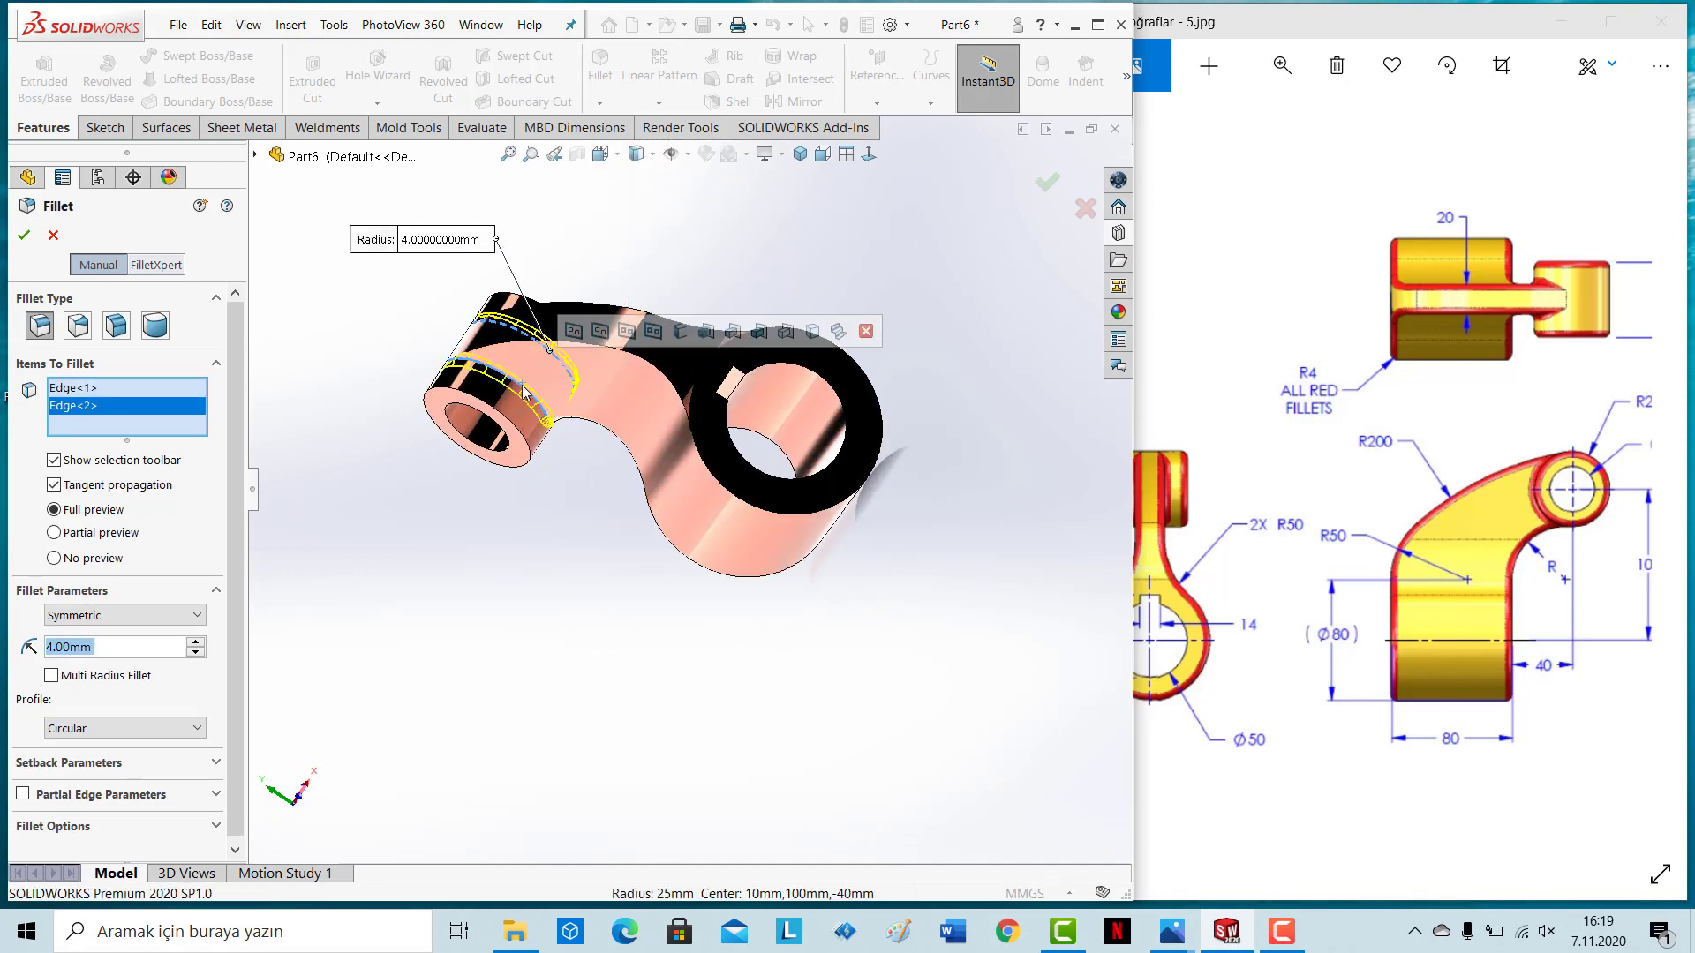
{"action": "left_click", "coordinate": [24, 237]}
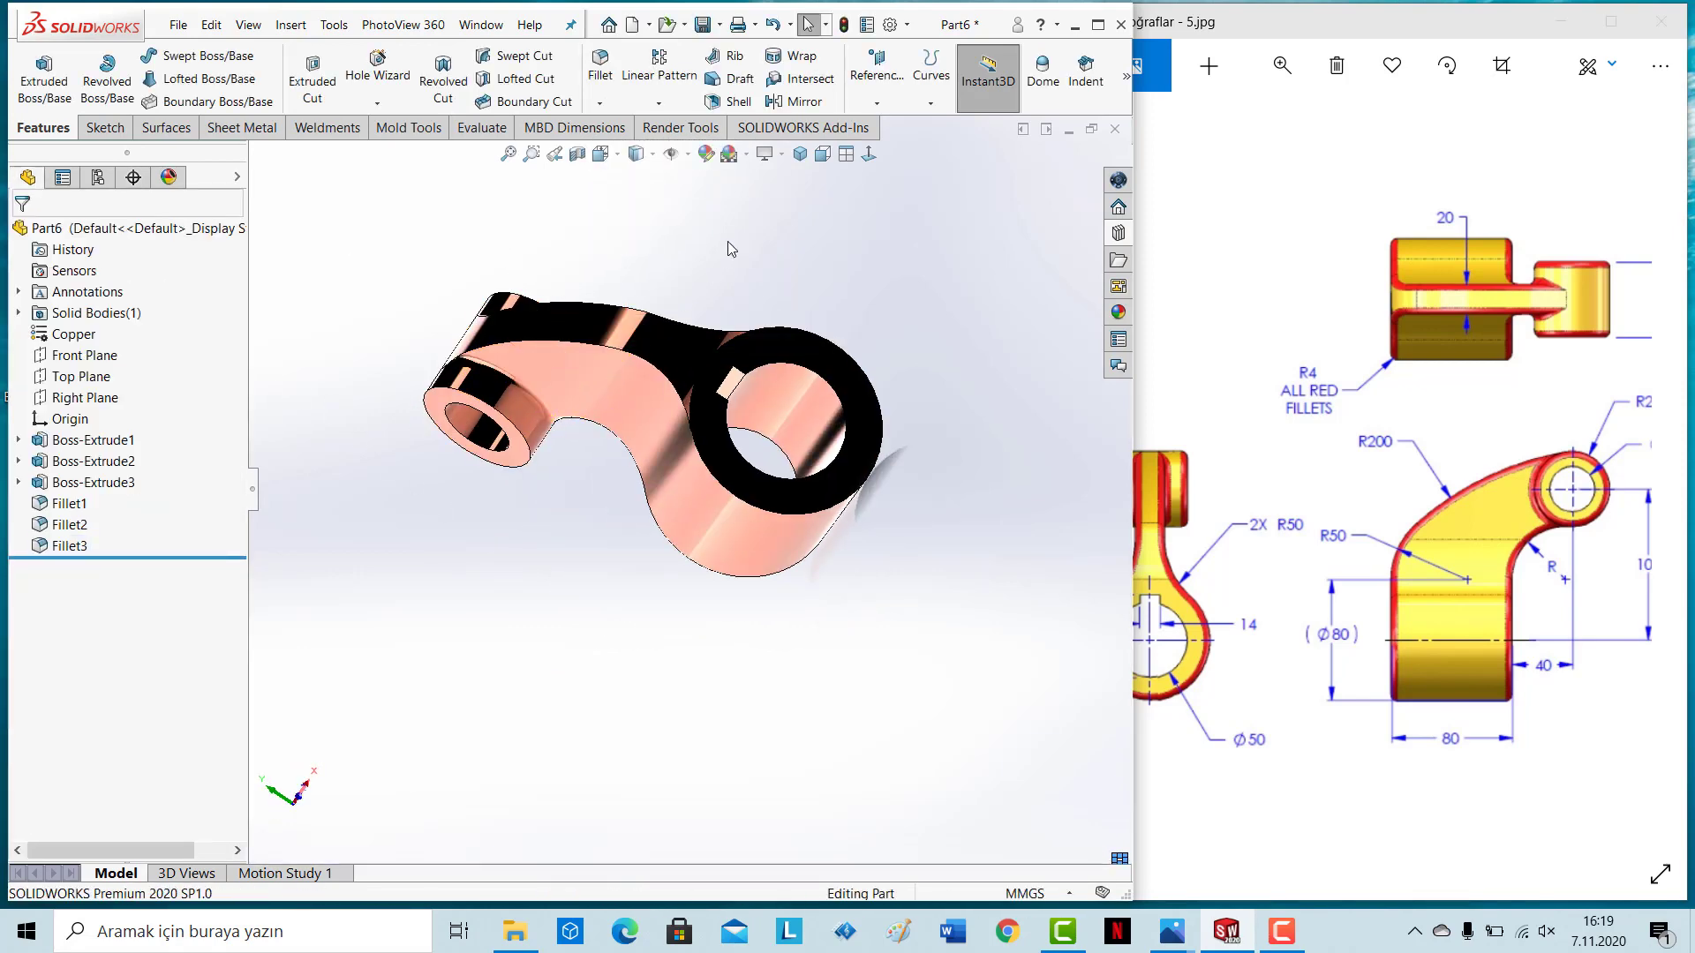
{"action": "left_click", "coordinate": [800, 154]}
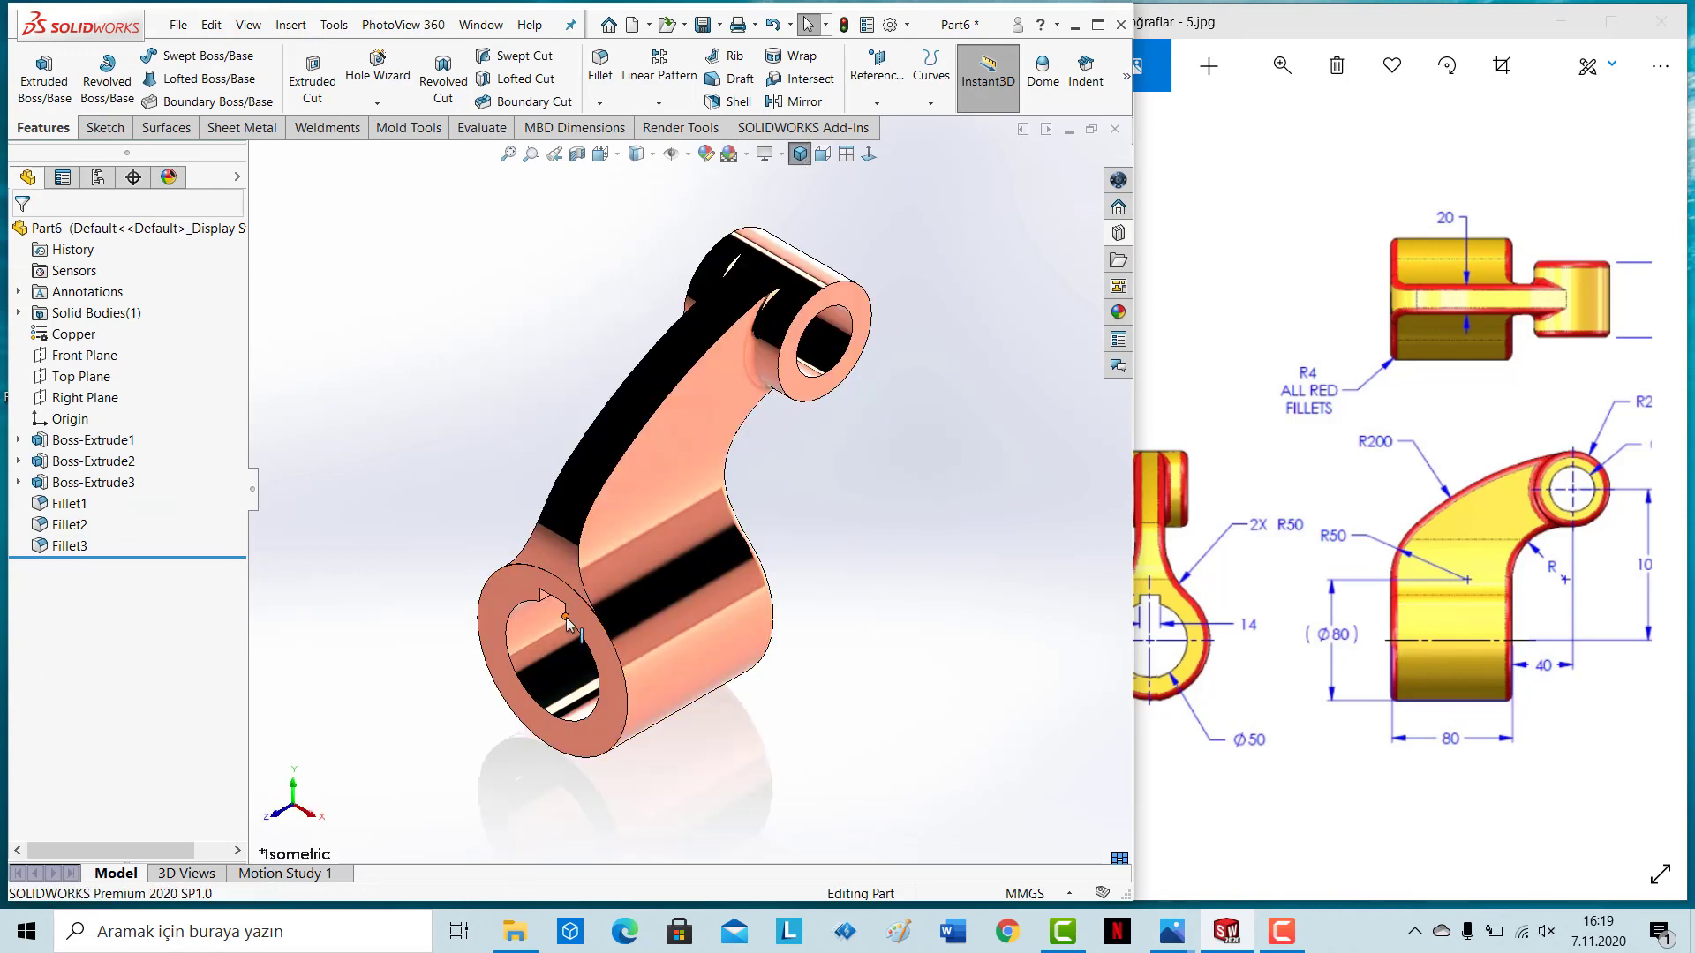
Step: Round the hub's outer front edge at 2 mm, letting FeatureXpert repair the fillet
{"action": "scroll", "coordinate": [536, 656], "scroll_direction": "down", "scroll_amount": 3}
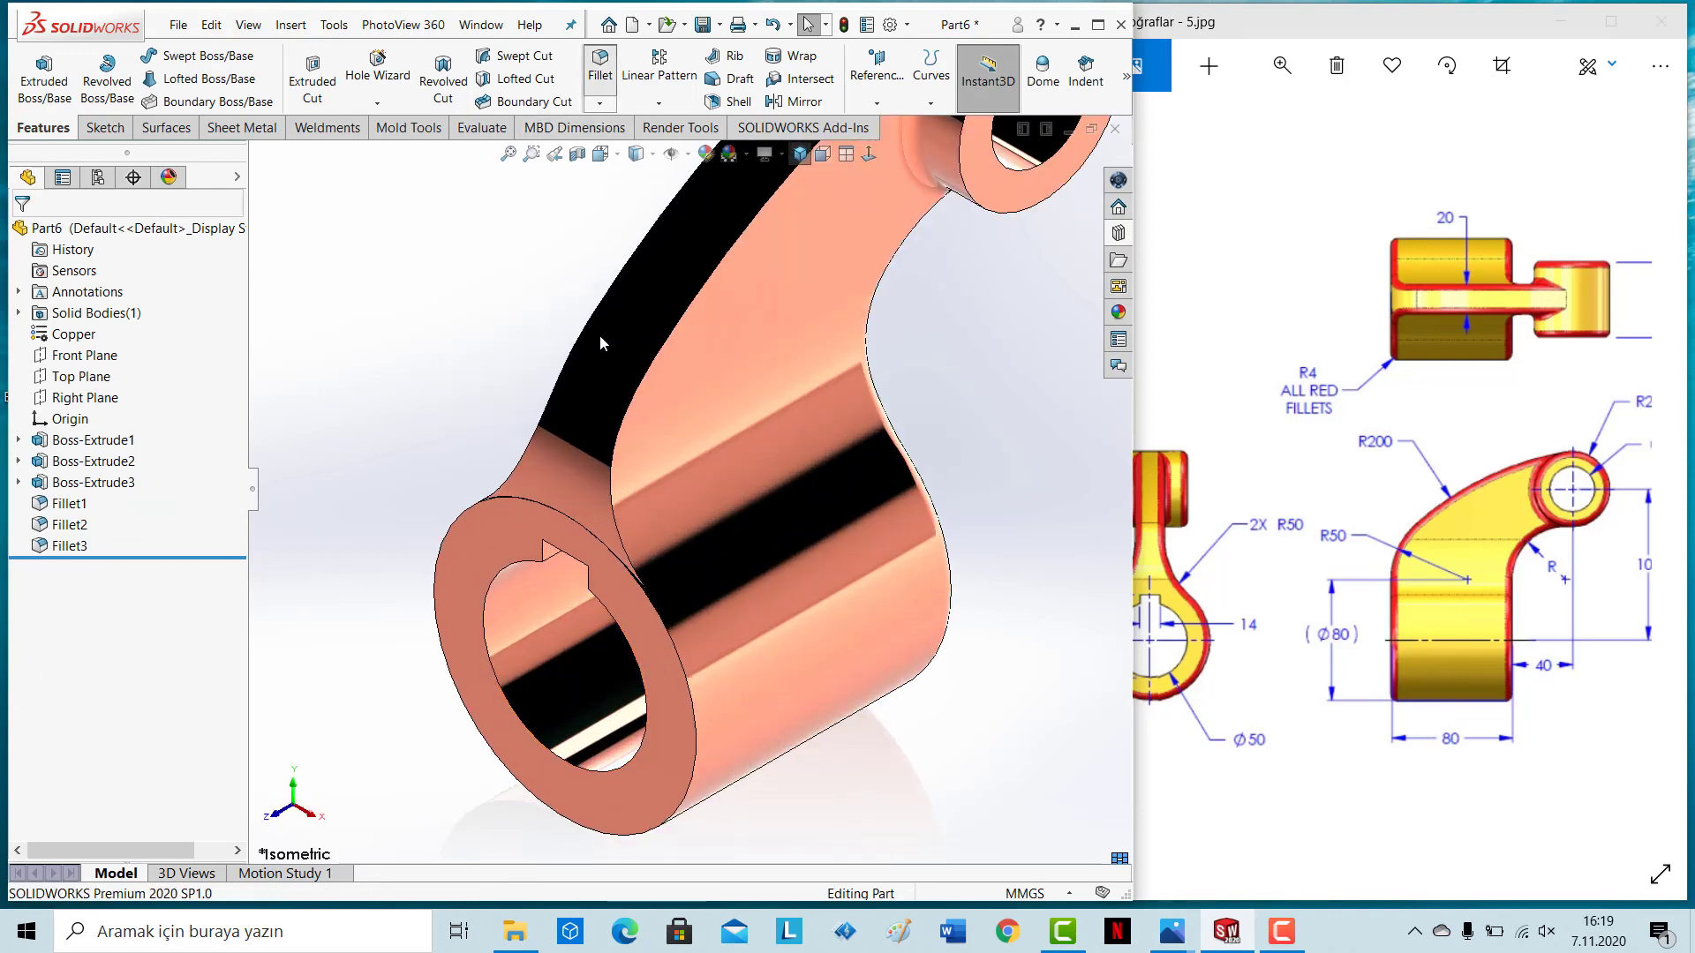
{"action": "left_click", "coordinate": [572, 516]}
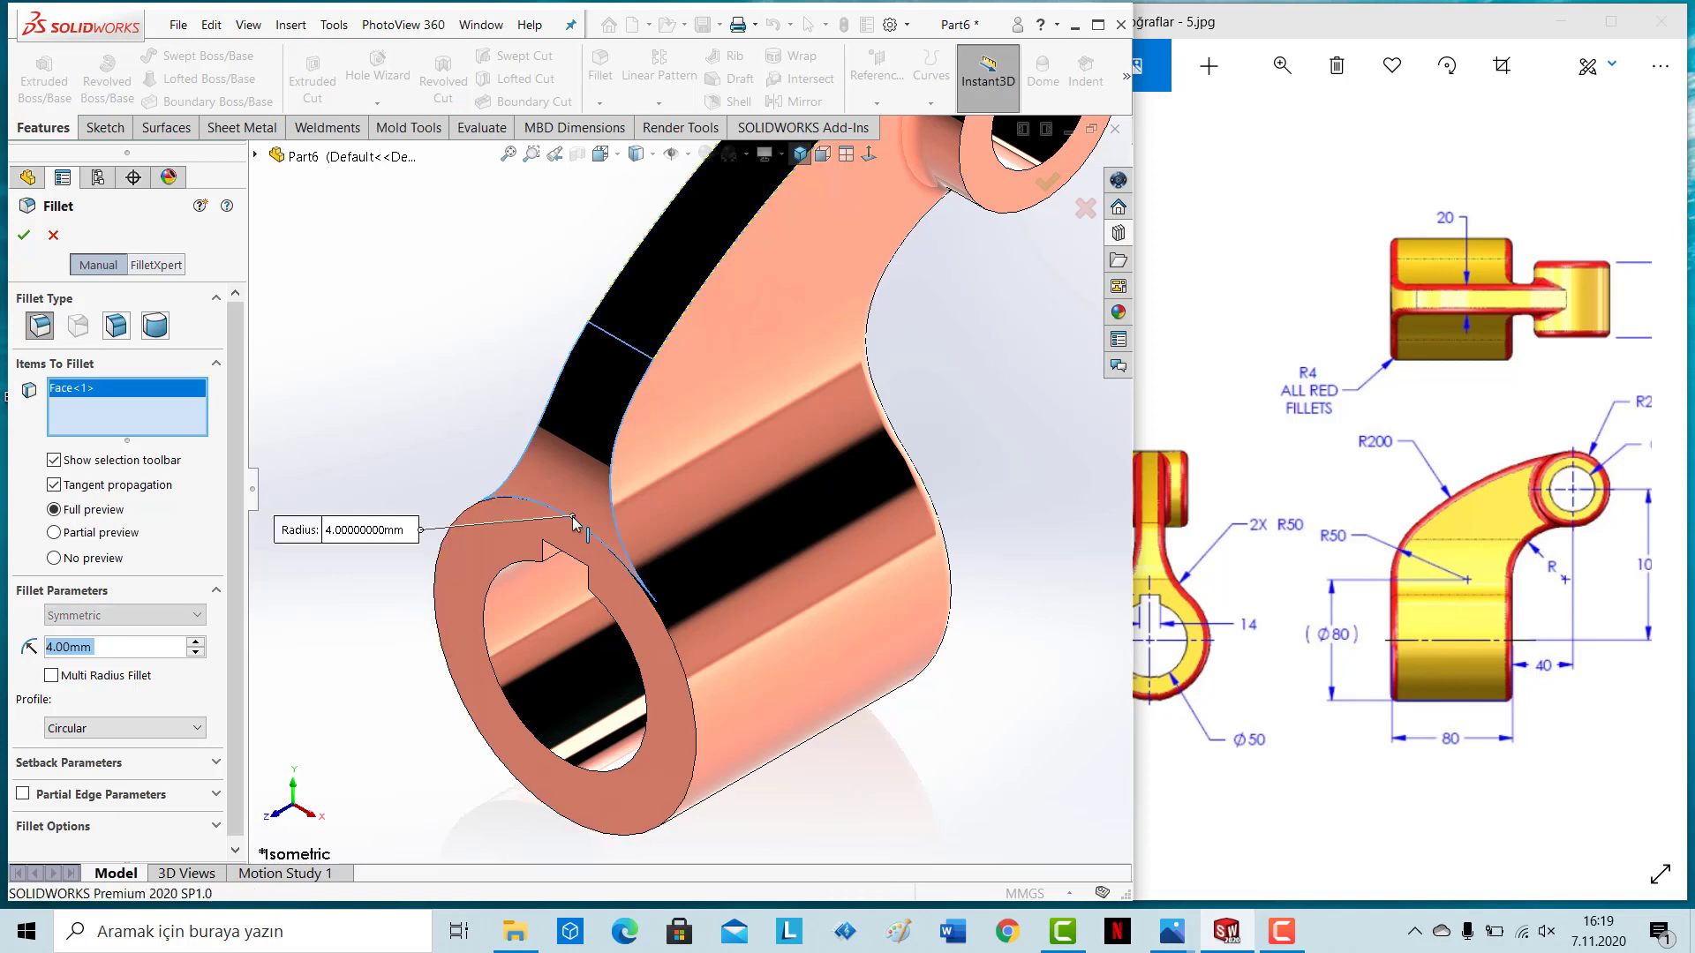
{"action": "type", "text": "2"}
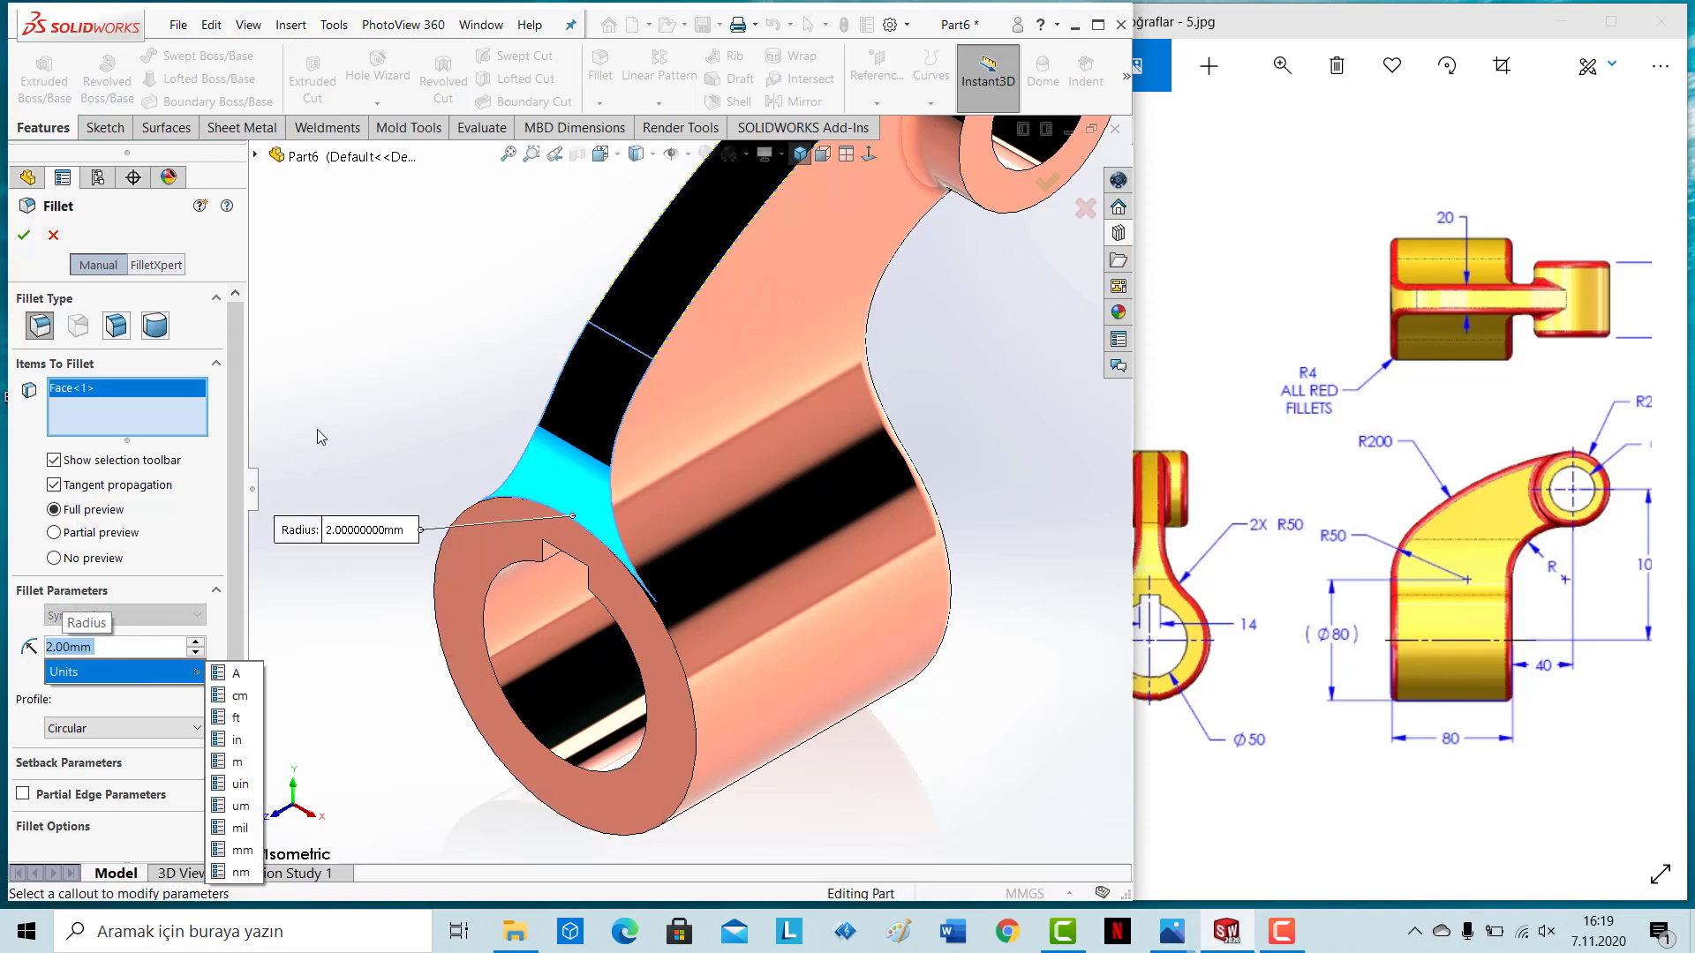
{"action": "key", "text": "Return"}
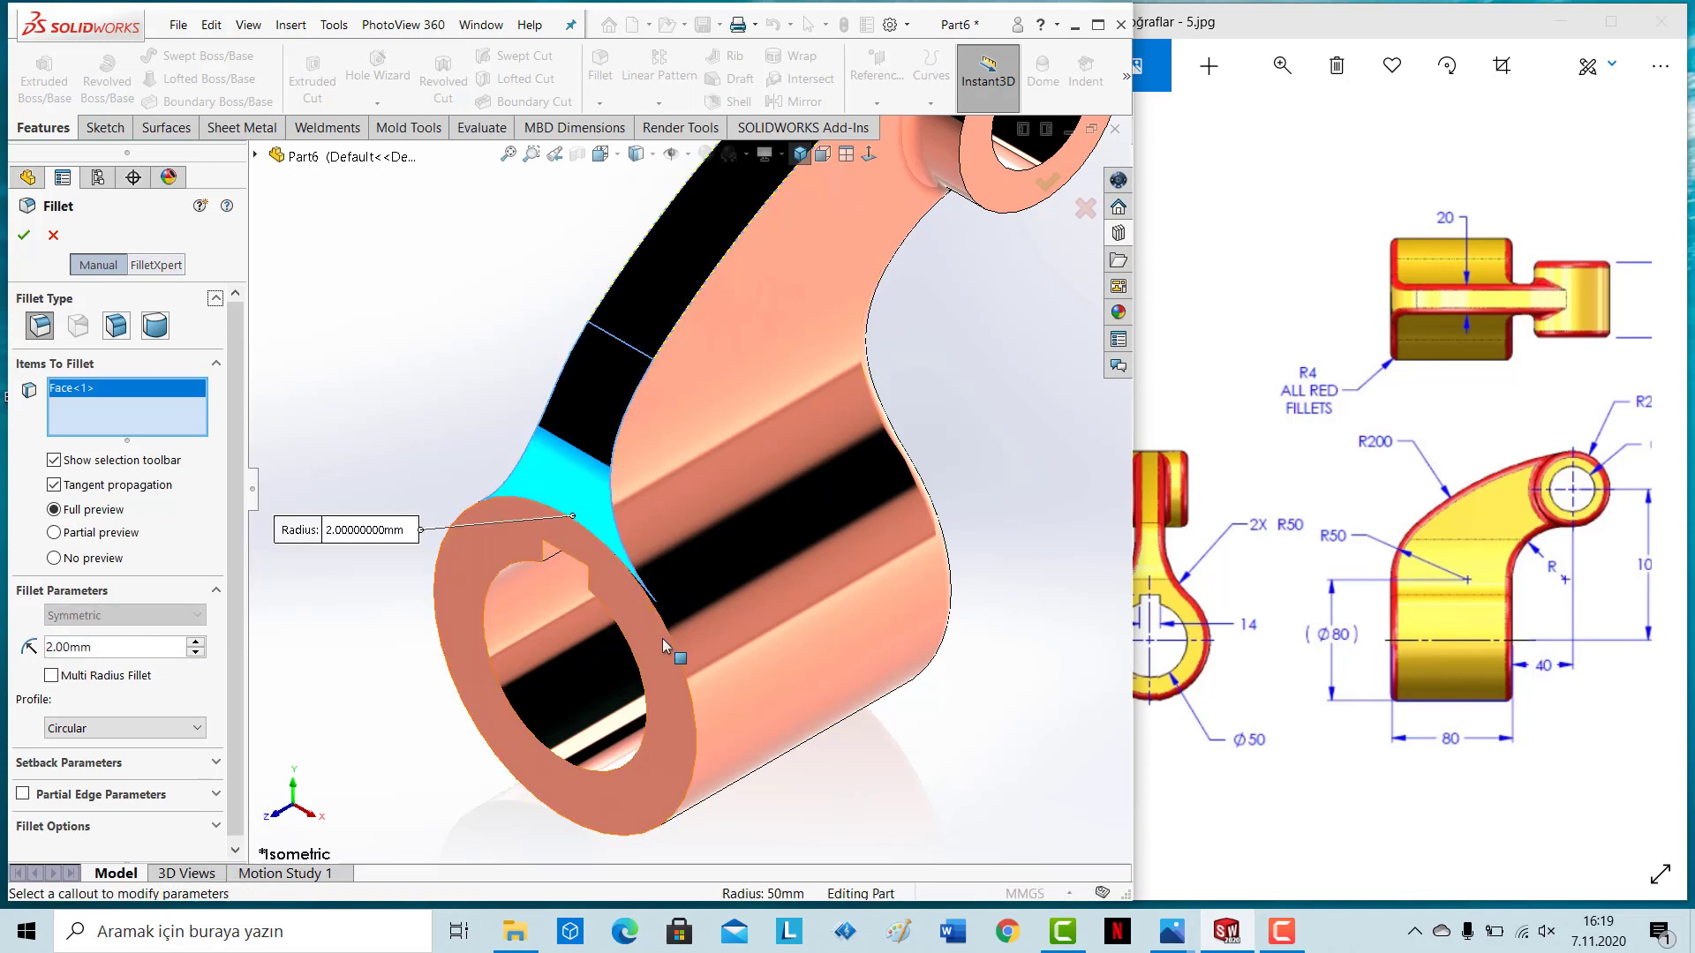
{"action": "key", "text": "Delete"}
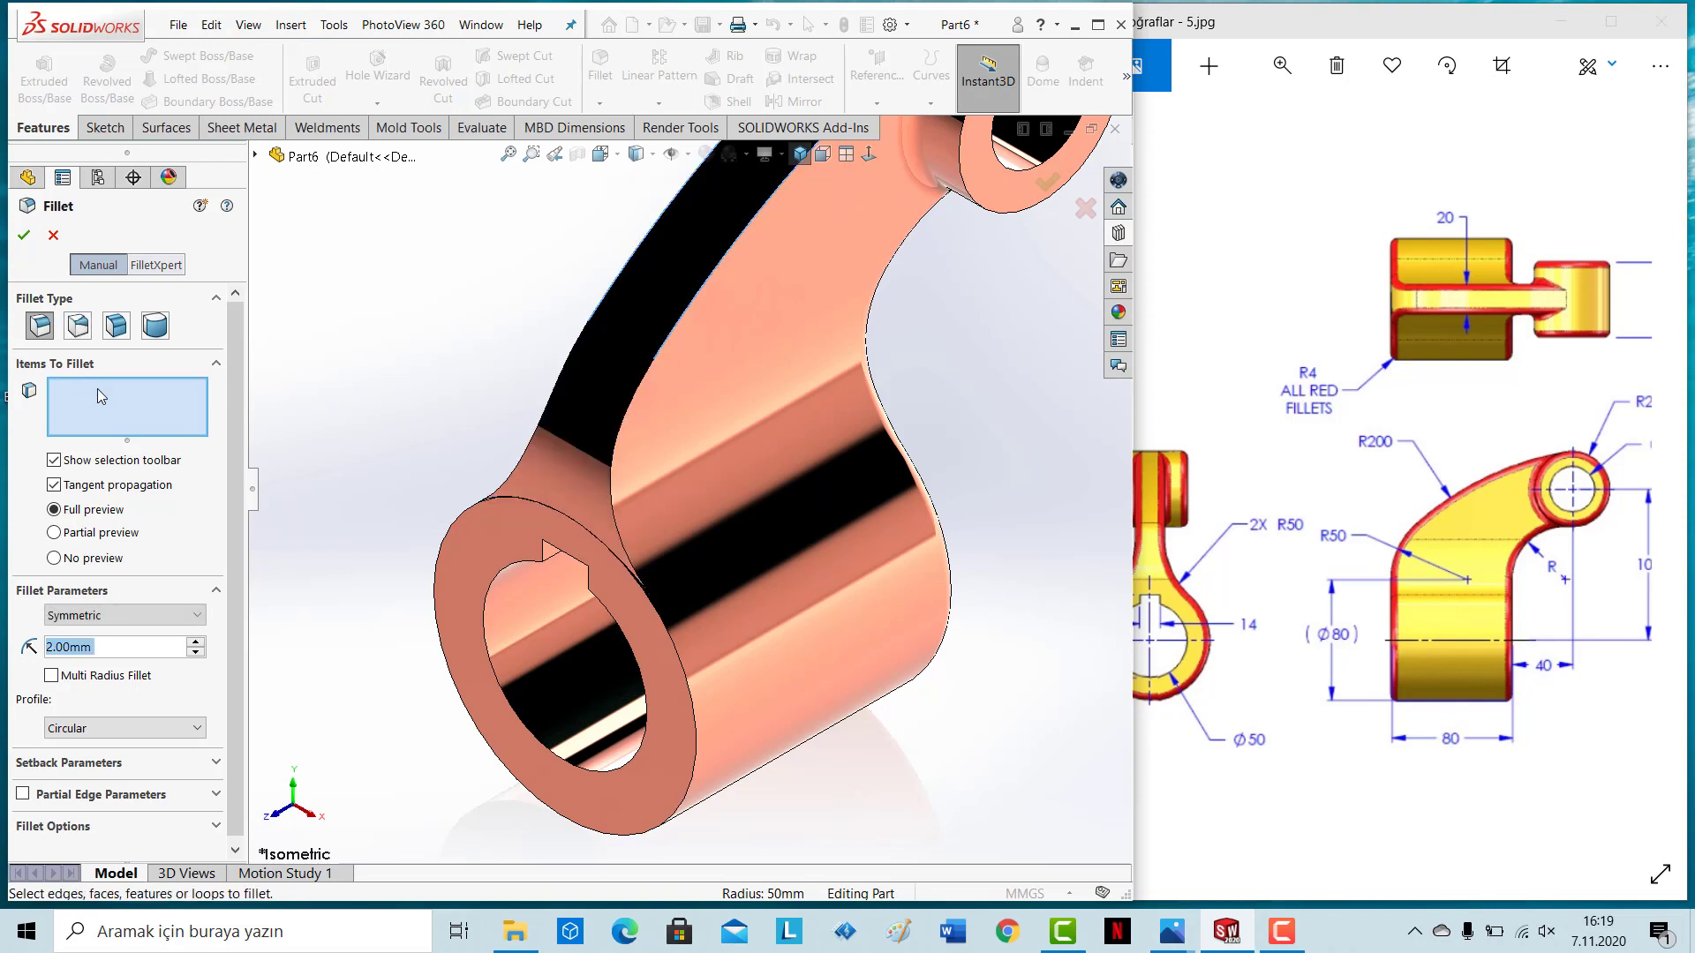
{"action": "left_click", "coordinate": [653, 623]}
{"action": "left_click", "coordinate": [23, 234]}
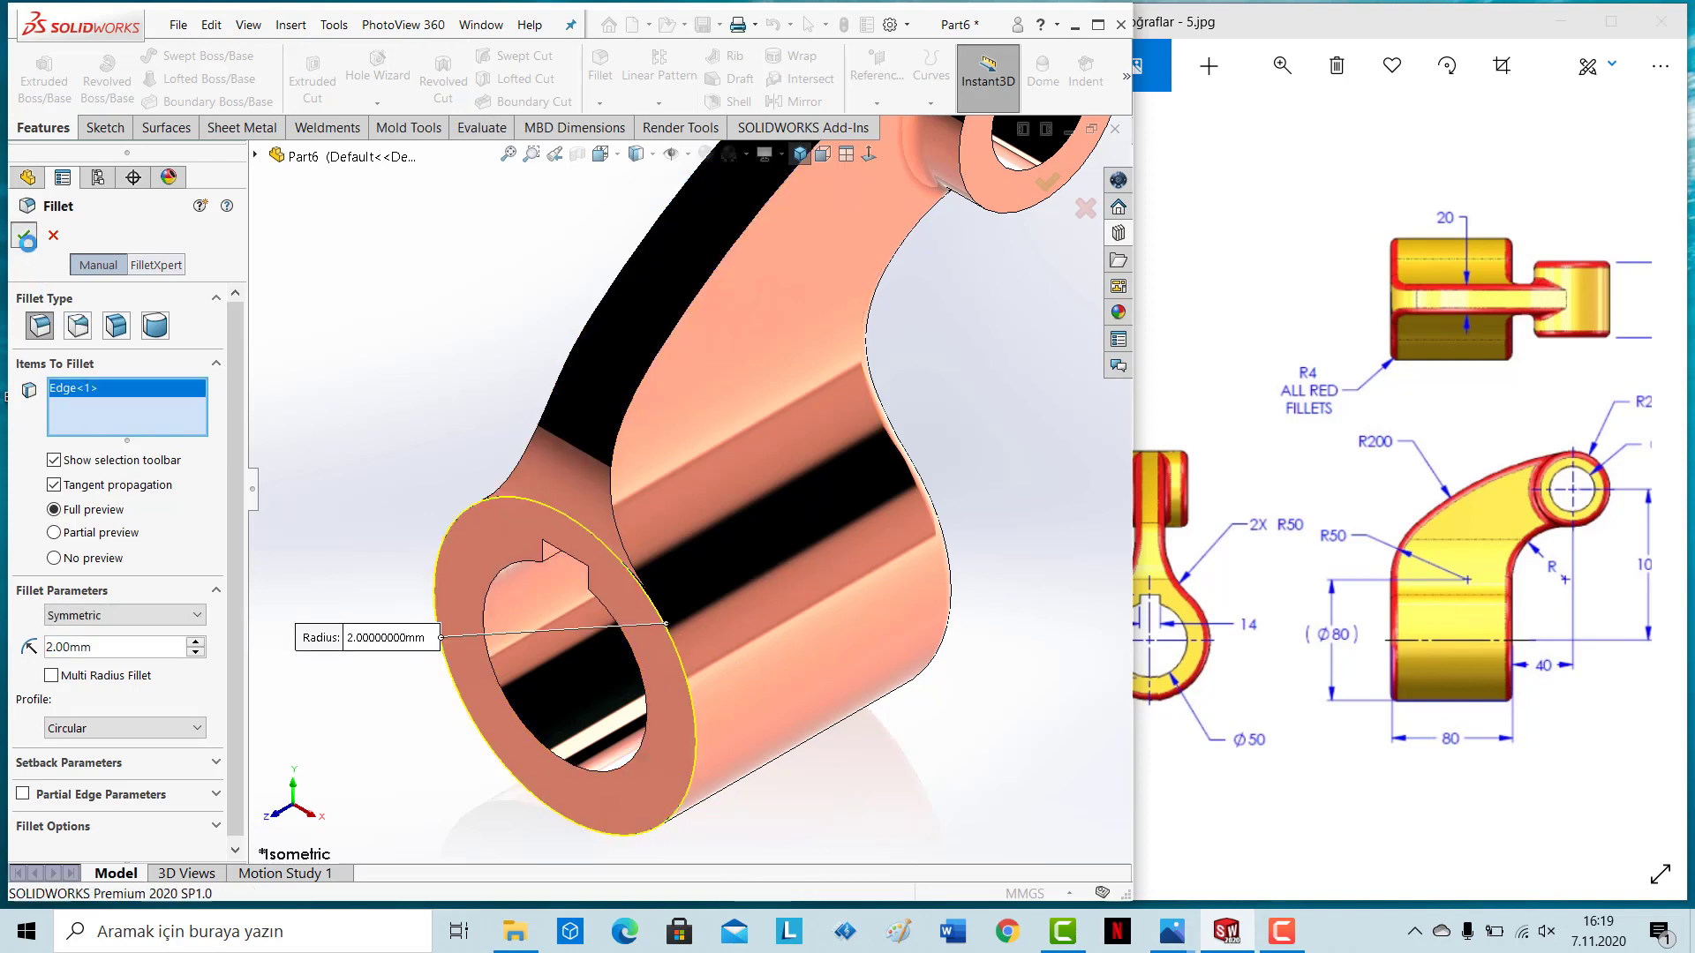
{"action": "left_click", "coordinate": [1034, 500]}
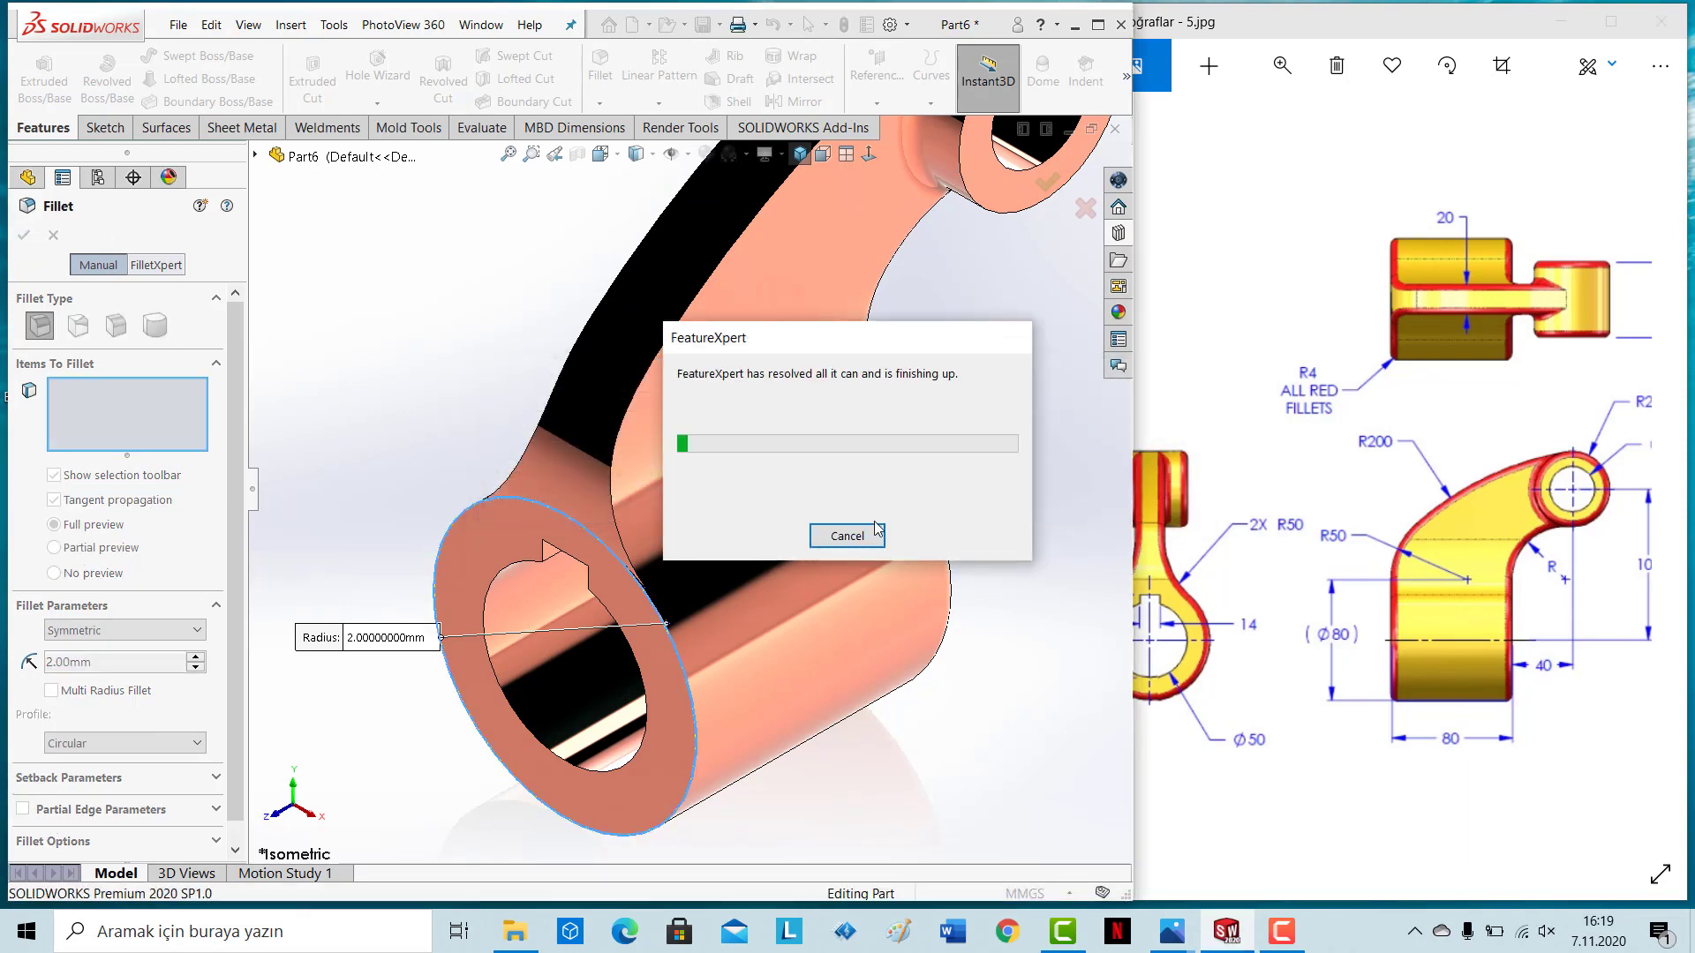
{"action": "mouse_move", "coordinate": [996, 447]}
{"action": "middle_mouse_down"}
{"action": "mouse_move", "coordinate": [616, 443]}
{"action": "mouse_move", "coordinate": [556, 367]}
{"action": "mouse_move", "coordinate": [537, 296]}
{"action": "mouse_move", "coordinate": [576, 405]}
{"action": "mouse_move", "coordinate": [636, 464]}
{"action": "mouse_move", "coordinate": [768, 529]}
{"action": "mouse_move", "coordinate": [812, 692]}
{"action": "mouse_move", "coordinate": [882, 598]}
{"action": "middle_mouse_up"}
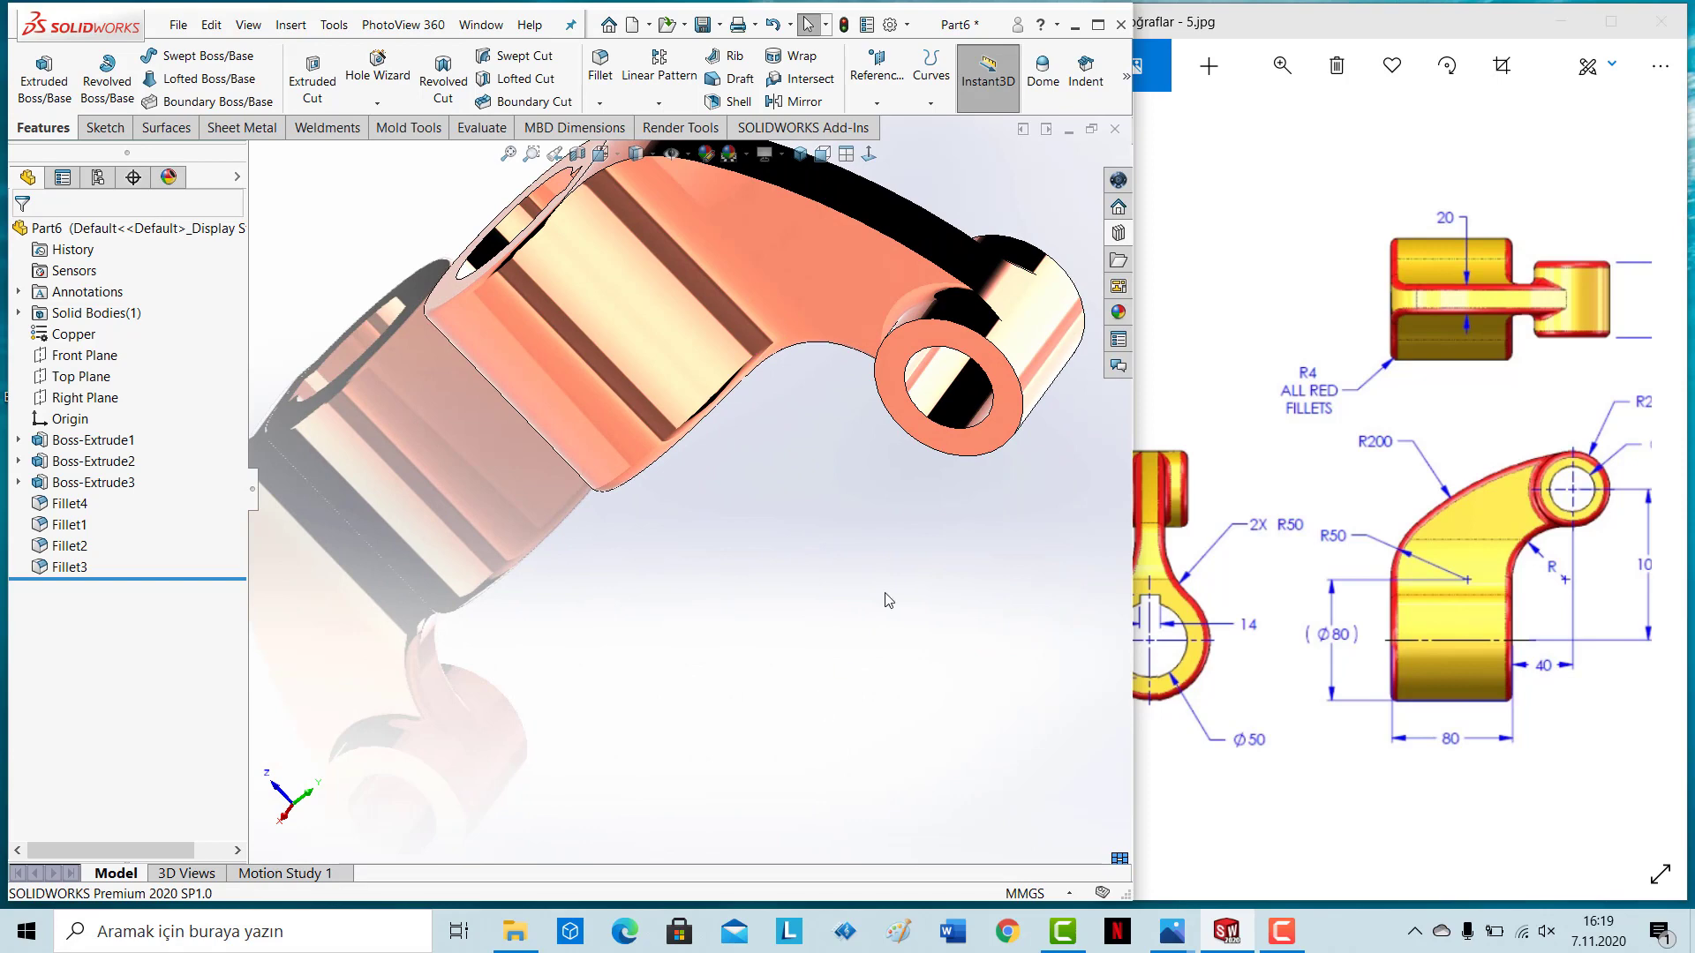
Step: Fillet both circular end edges of the upper boss at 2 mm, then view isometrically
{"action": "left_click", "coordinate": [600, 63]}
{"action": "left_click", "coordinate": [1039, 356]}
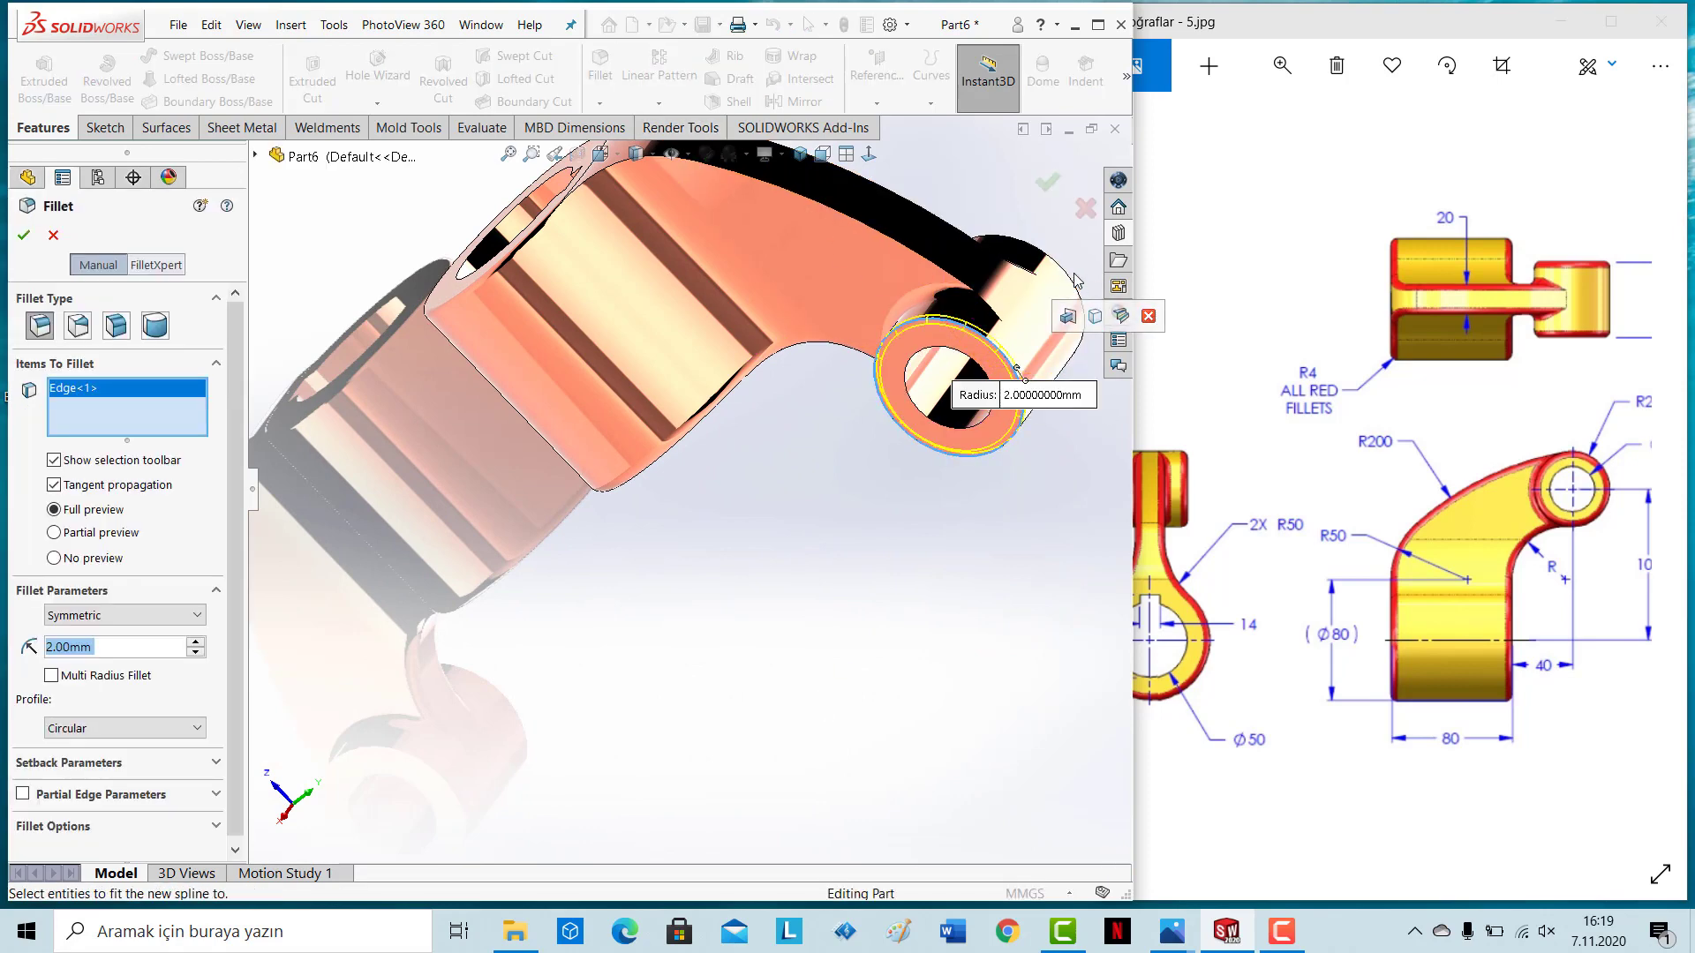
{"action": "left_click", "coordinate": [1068, 279]}
{"action": "scroll", "coordinate": [335, 332], "scroll_direction": "up", "scroll_amount": 2}
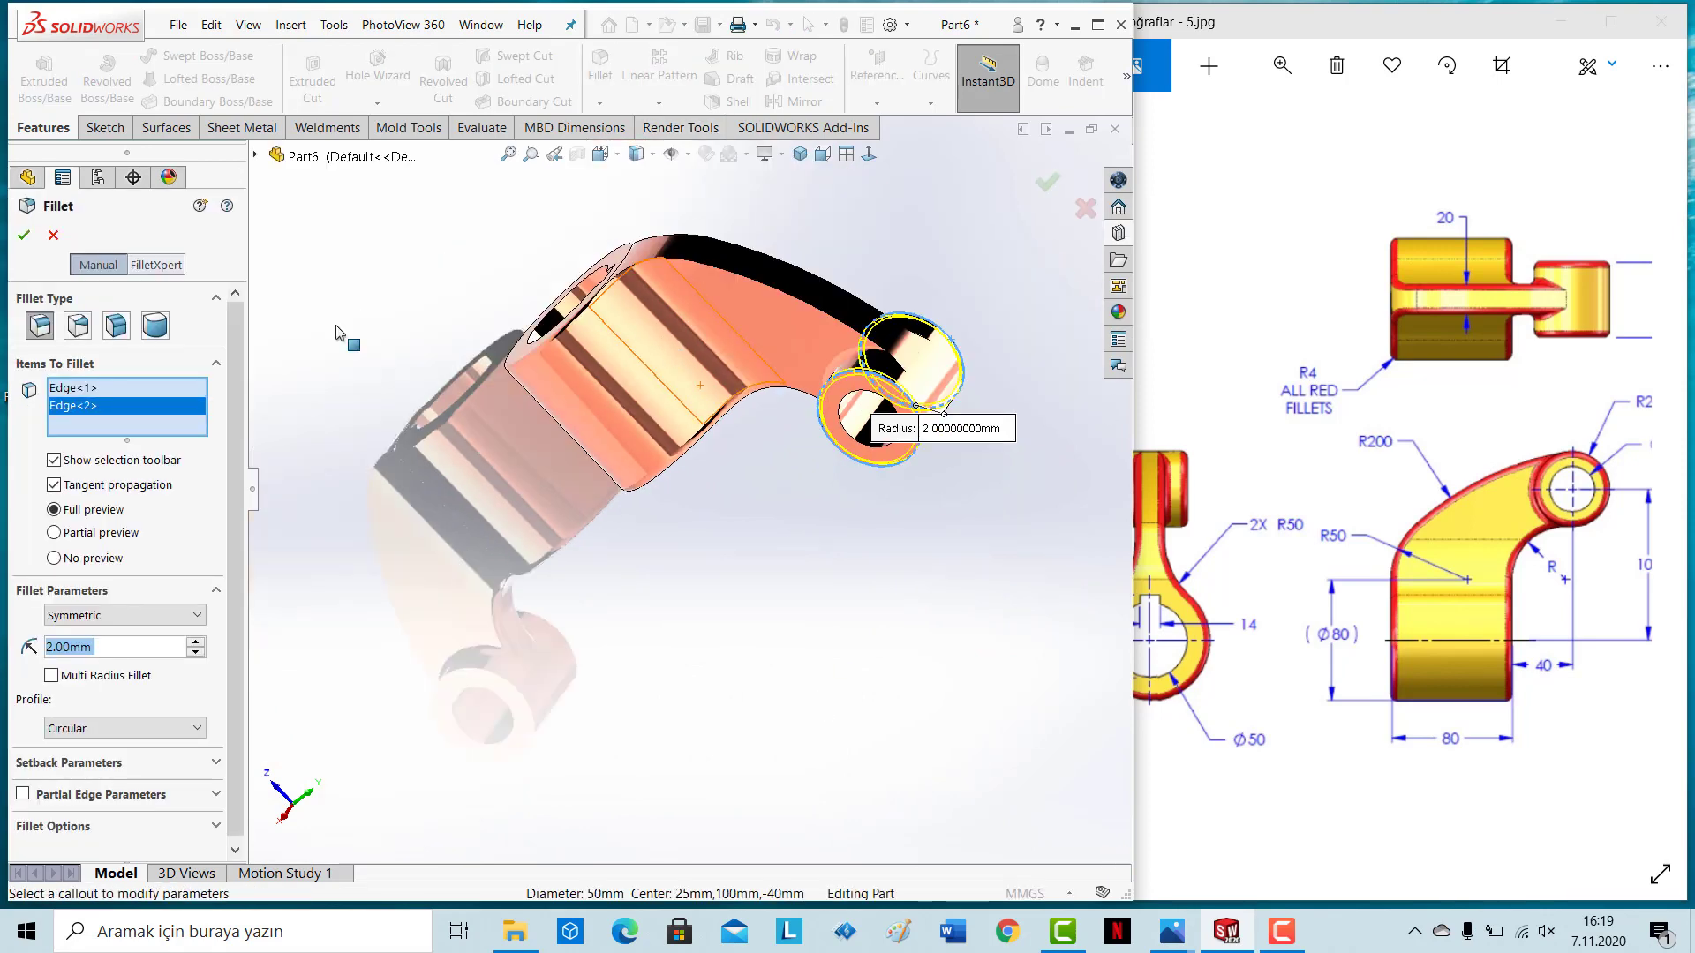
{"action": "left_click", "coordinate": [25, 234]}
{"action": "key", "text": "ctrl+7"}
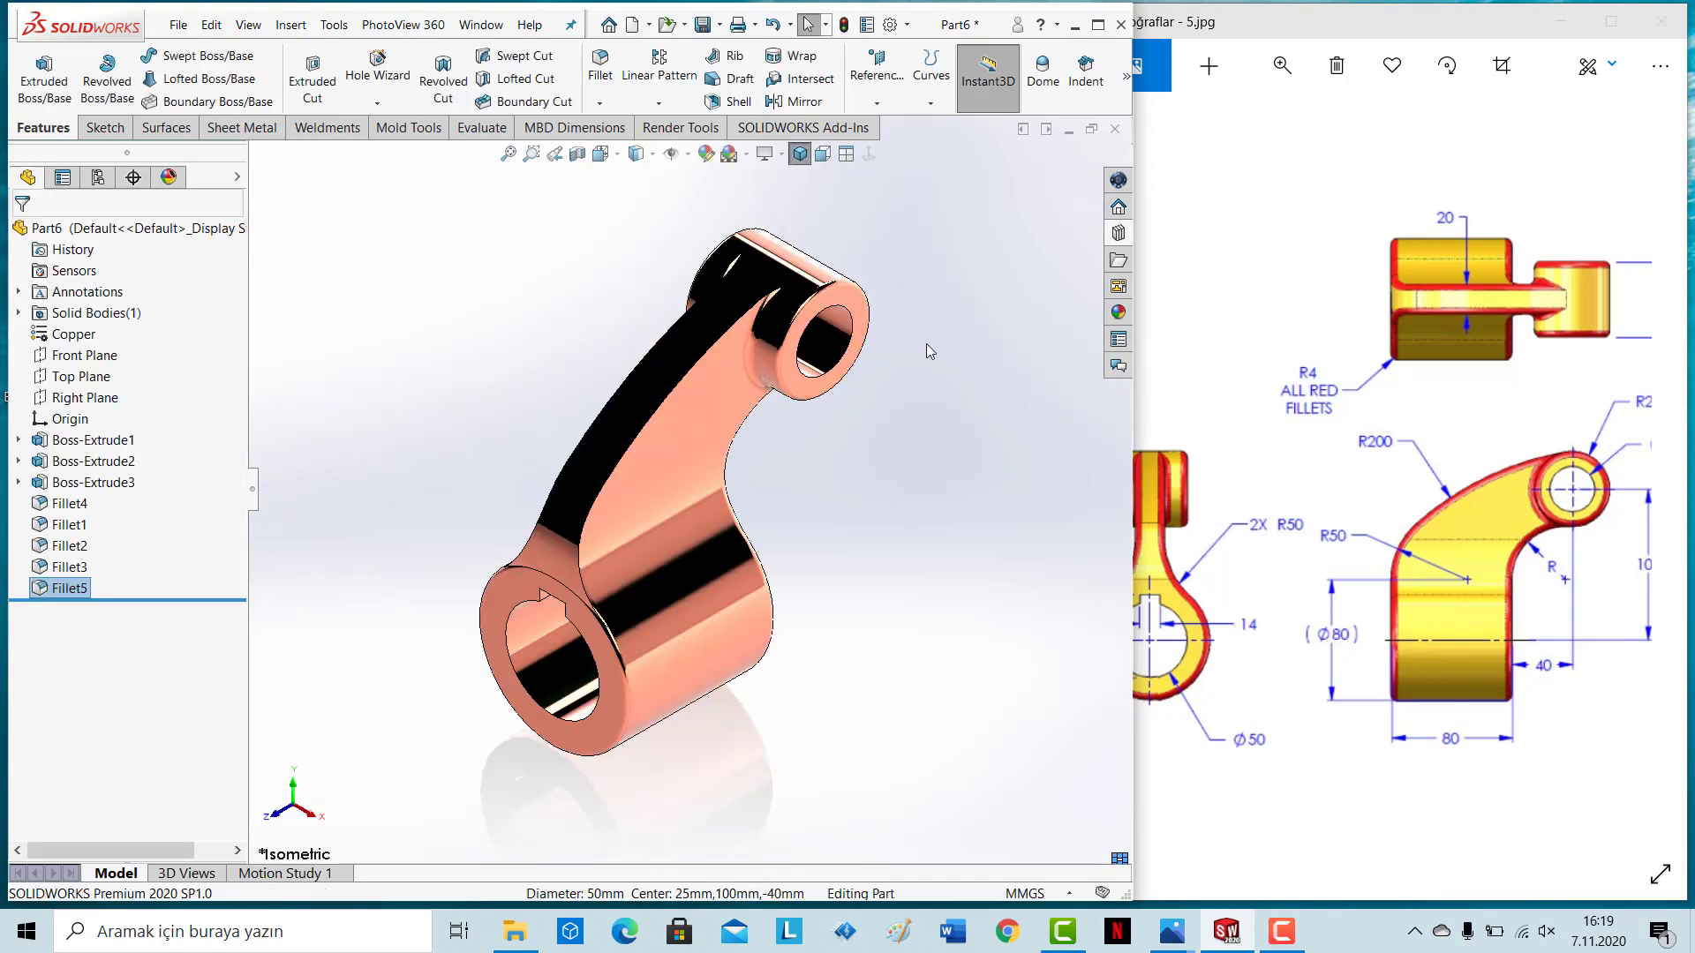
{"action": "mouse_move", "coordinate": [929, 351]}
{"action": "middle_mouse_down"}
{"action": "mouse_move", "coordinate": [690, 223]}
{"action": "mouse_move", "coordinate": [355, 224]}
{"action": "mouse_move", "coordinate": [505, 152]}
{"action": "mouse_move", "coordinate": [713, 282]}
{"action": "mouse_move", "coordinate": [768, 382]}
{"action": "mouse_move", "coordinate": [758, 261]}
{"action": "mouse_move", "coordinate": [897, 212]}
{"action": "mouse_move", "coordinate": [539, 86]}
{"action": "middle_mouse_up"}
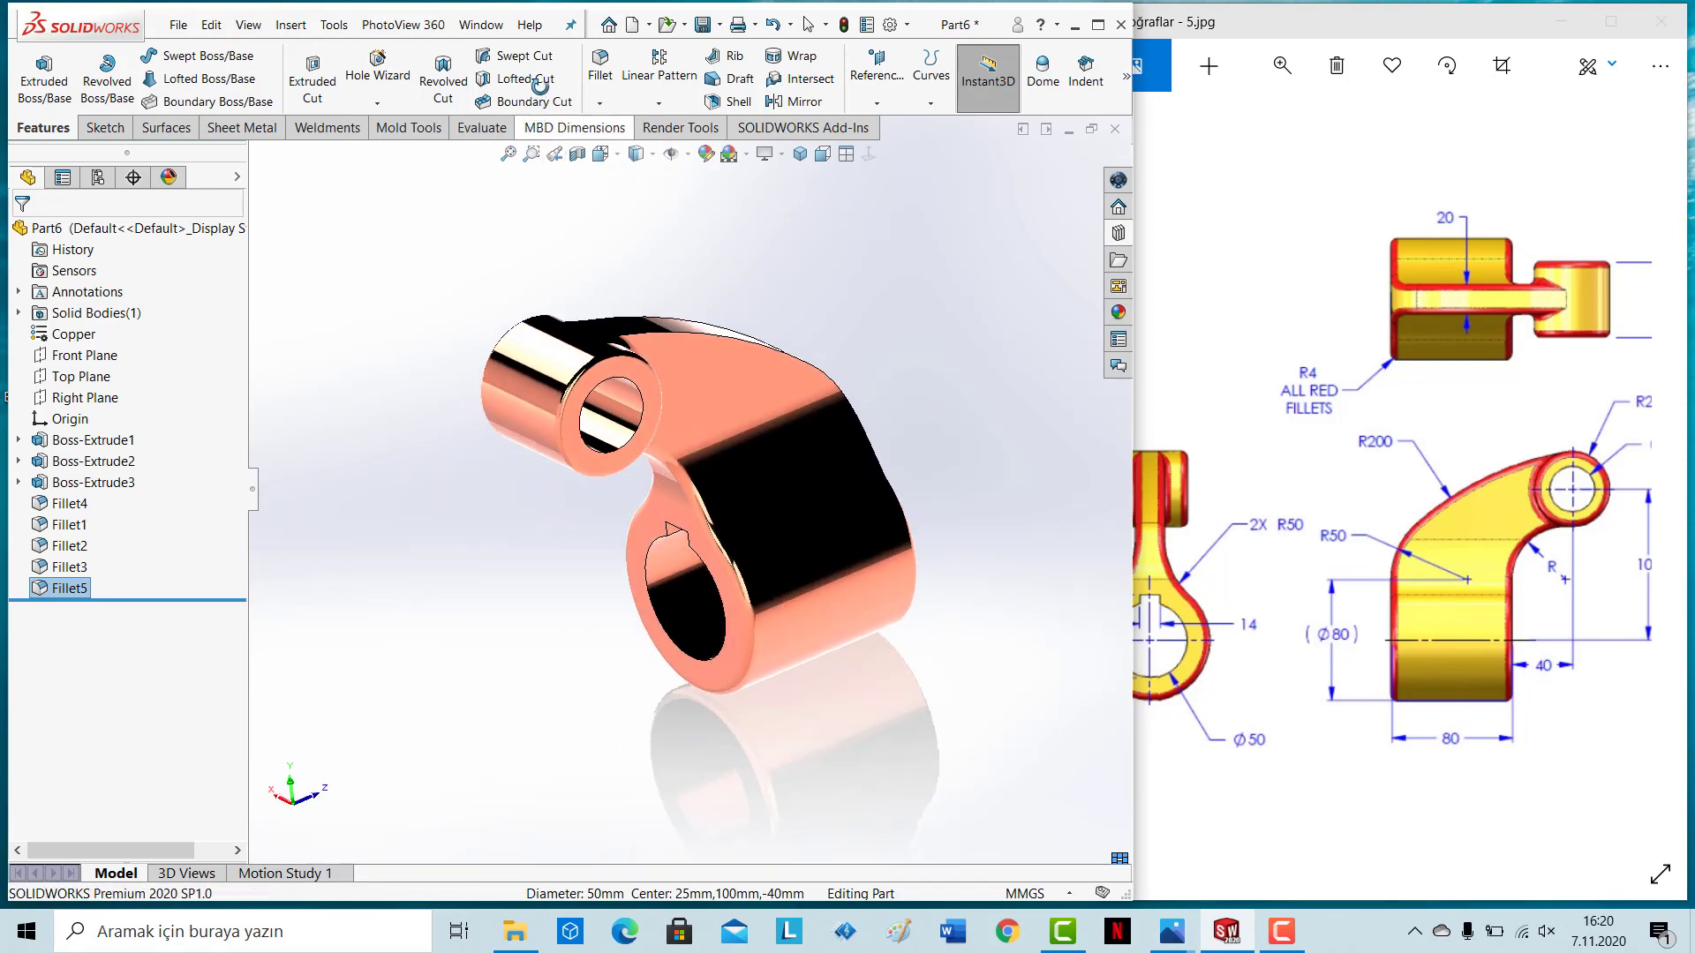